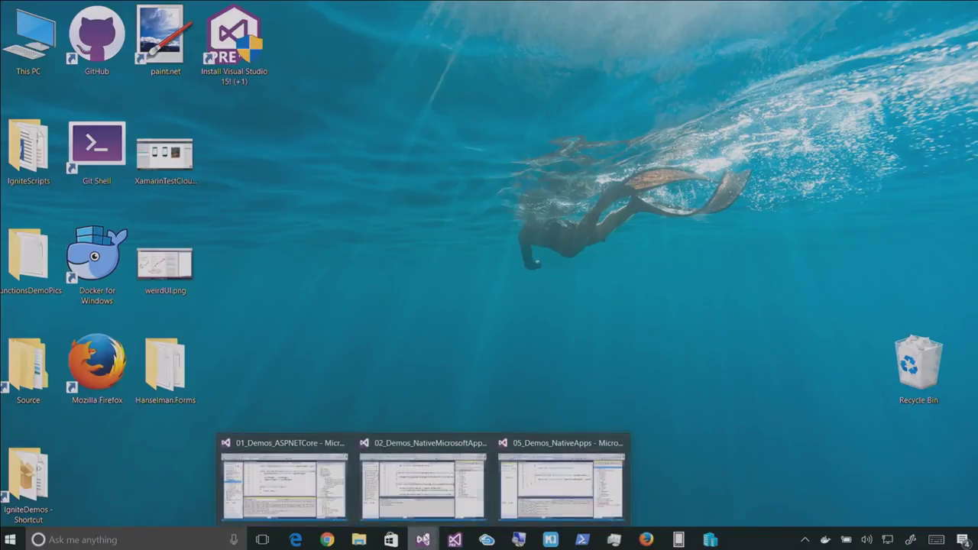
Launch Visual Studio 2015 and start an ASP.NET Core Web Application (.NET Core) project, keeping .NET Framework 4.5.2
right_click(423, 540)
left_click(413, 469)
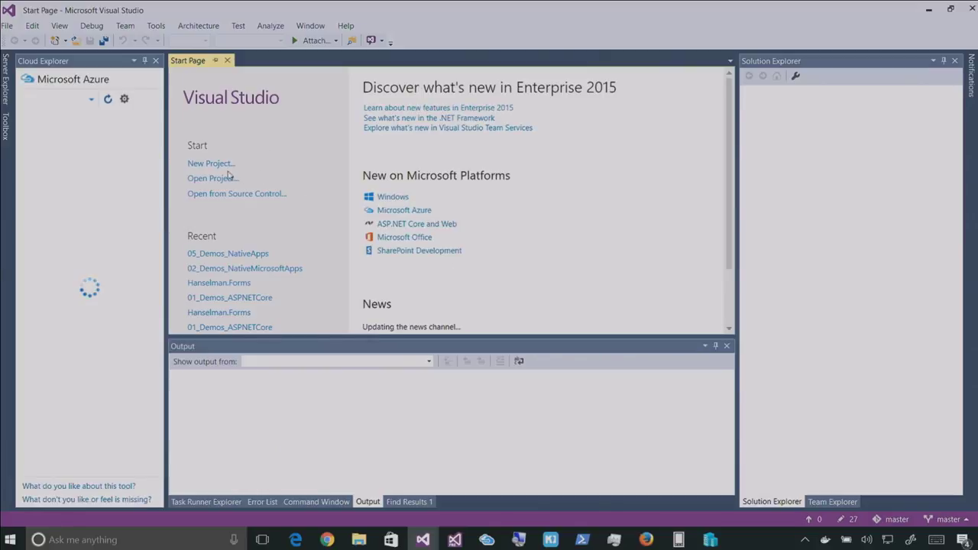
left_click(218, 164)
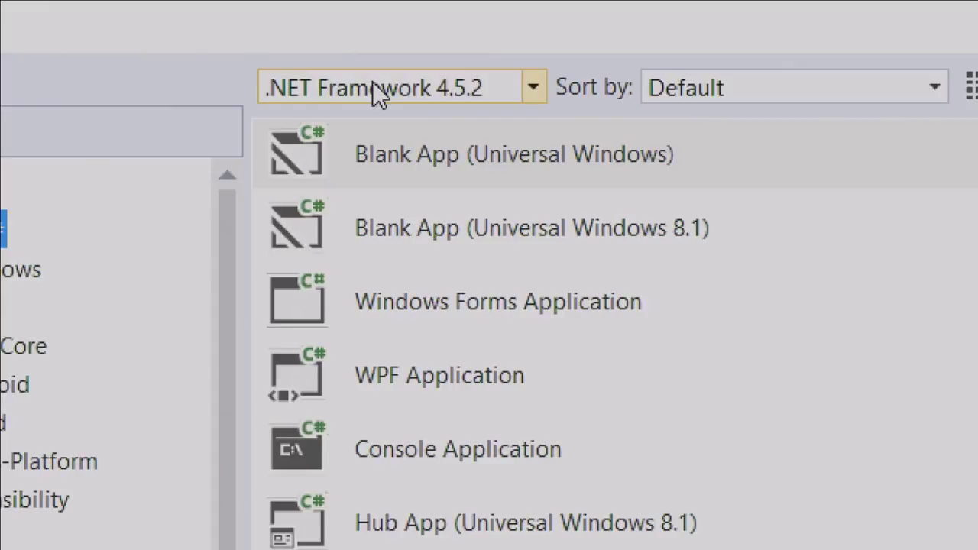
left_click(373, 84)
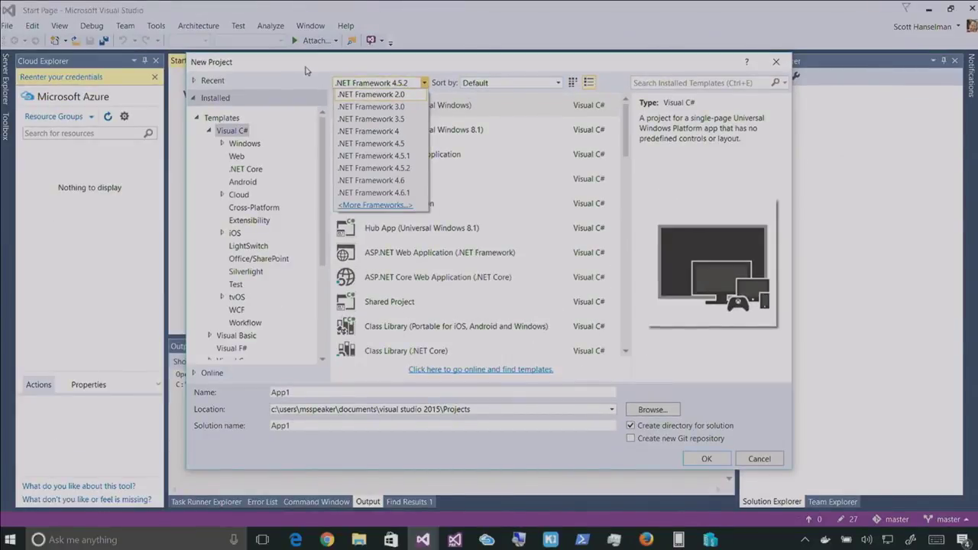
left_click(307, 71)
left_click(236, 157)
double_click(385, 130)
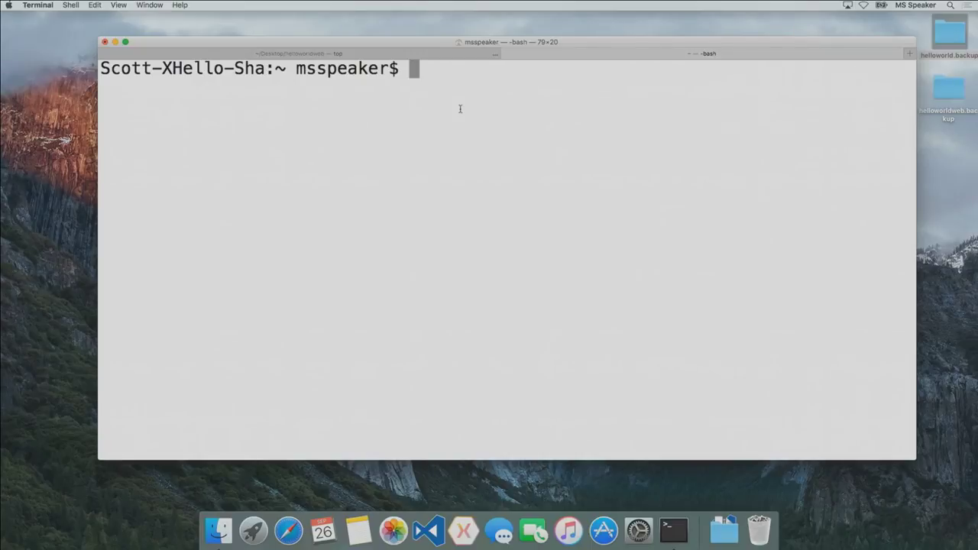
Make Terminal full screen, create an ignite folder and move into it
key("ctrl+super+f")
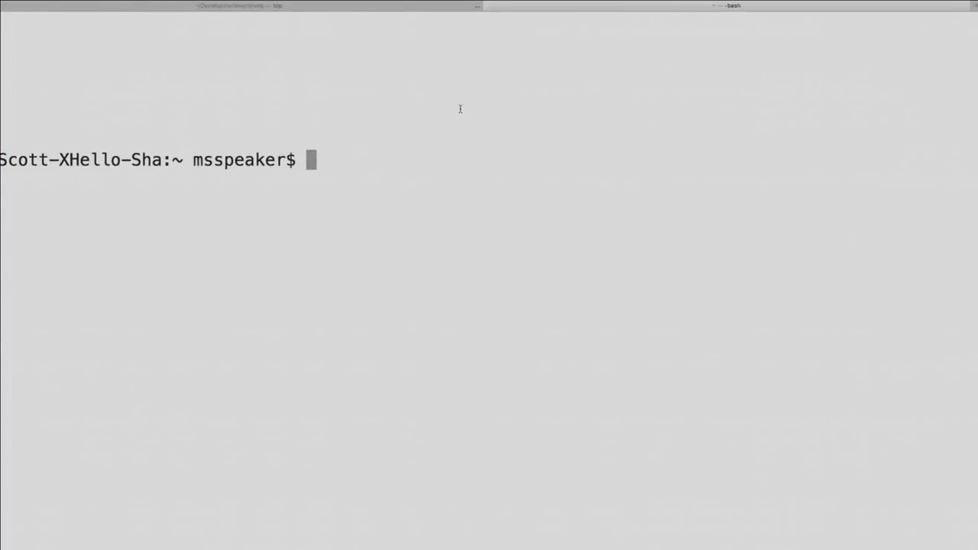
type("mkdir ignut")
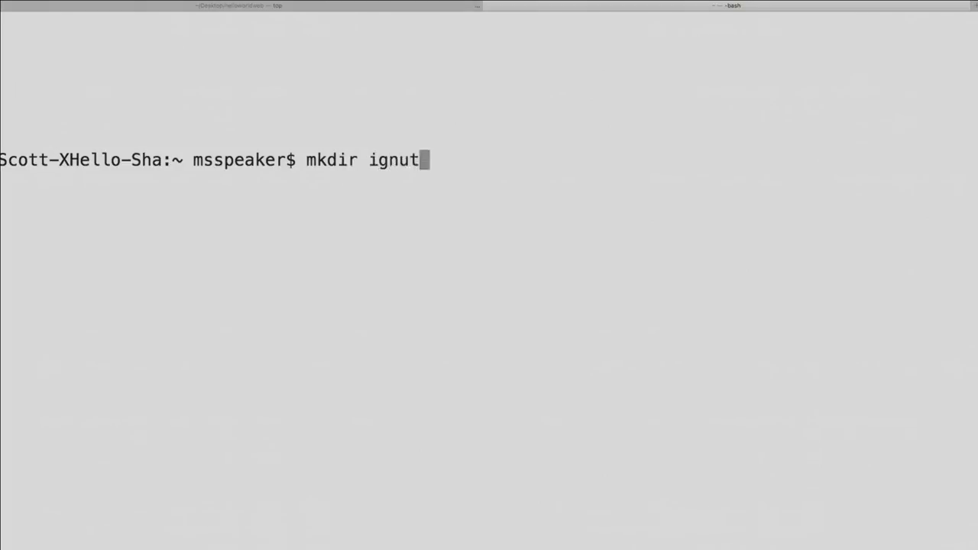
key("BackSpace")
key("BackSpace")
type("ite")
key("Return")
type("cd ig")
key("Tab")
key("Return")
type("ls")
key("Return")
Show dotnet help, create a C# console project with dotnet new, and view Program.cs
type("dontet")
key("BackSpace")
key("BackSpace")
key("BackSpace")
key("BackSpace")
type("tnet")
key("Return")
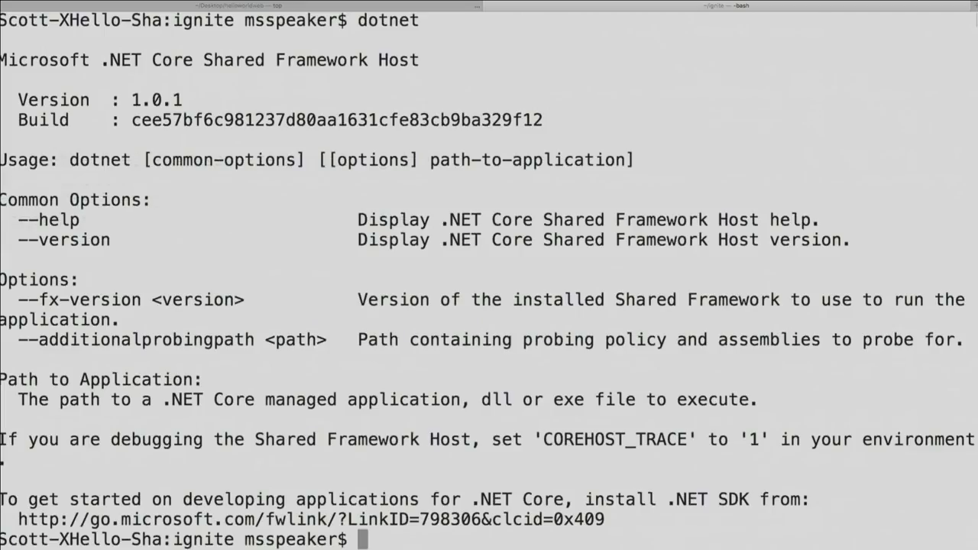
type("dotnet new")
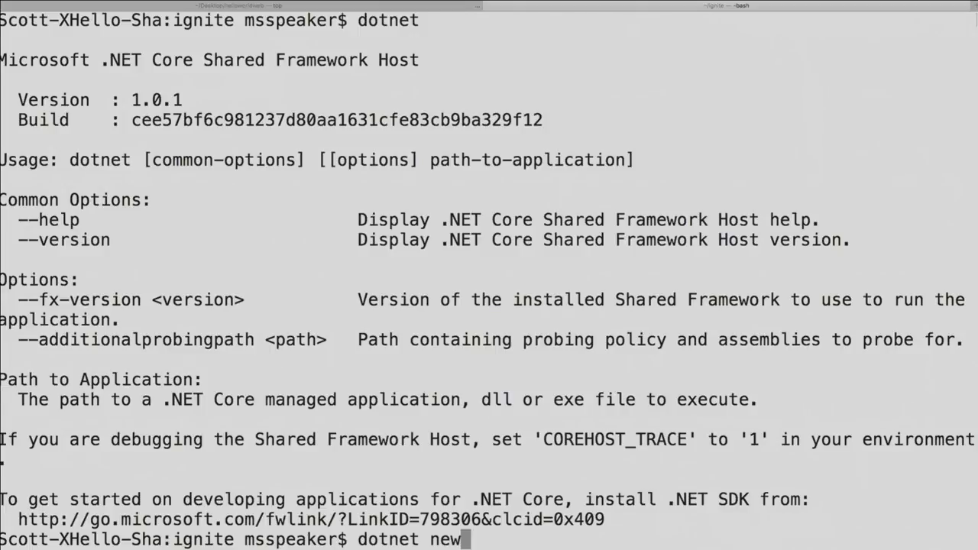
key("Return")
type("d")
key("BackSpace")
key("BackSpace")
key("BackSpace")
key("BackSpace")
key("BackSpace")
key("BackSpace")
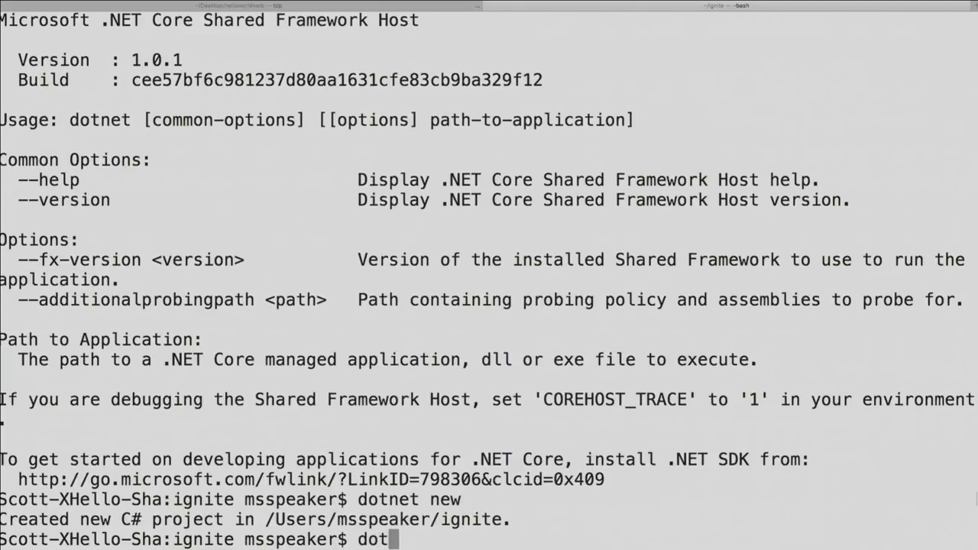
type("ls")
key("Return")
type("cat Program.cs")
key("Return")
Restore the console project with dotnet restore and run it with dotnet run
type("dotnet rstor")
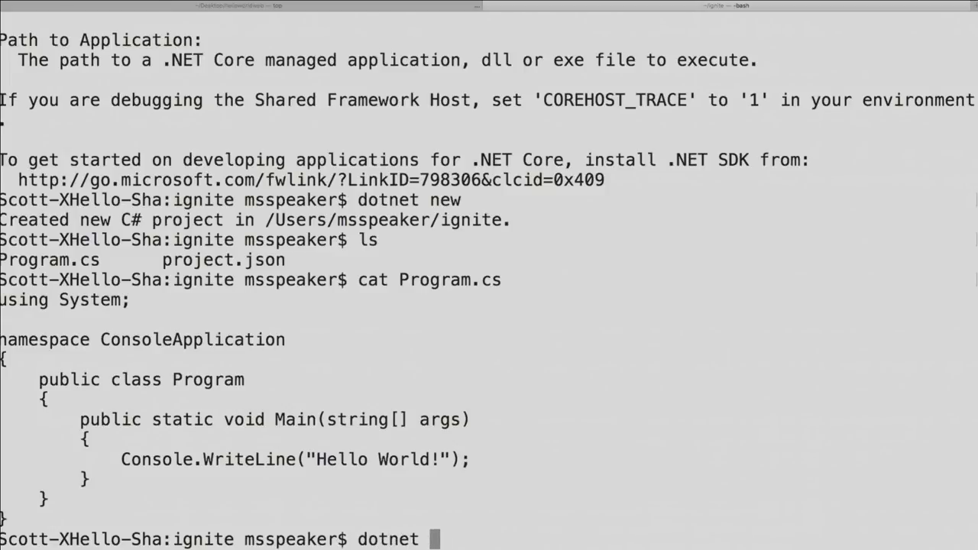
key("BackSpace")
key("BackSpace")
key("BackSpace")
key("BackSpace")
type("estore")
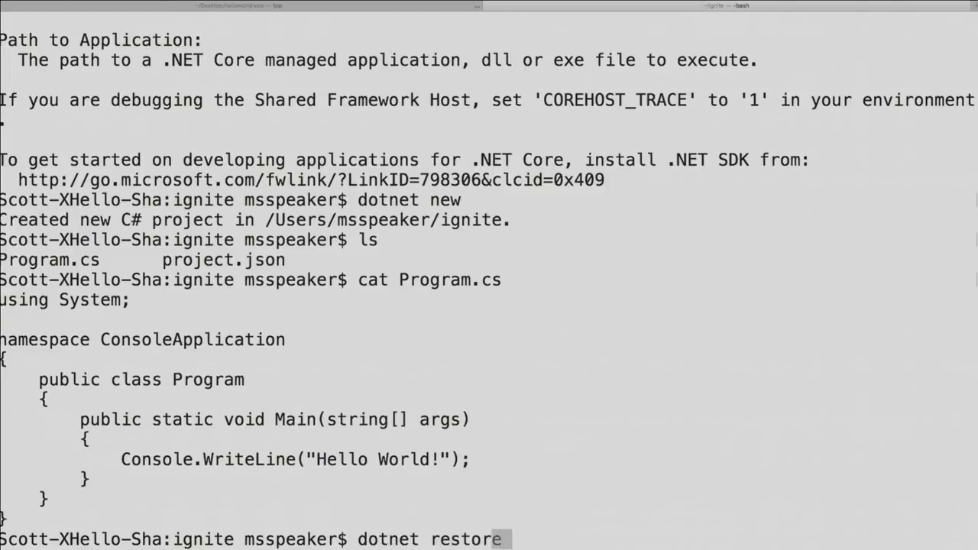
key("Return")
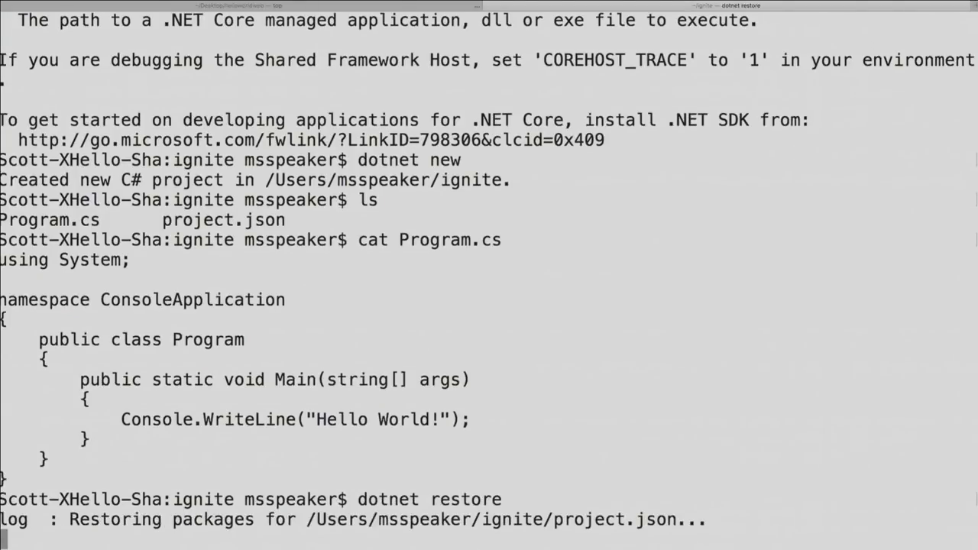
type("dotnet run")
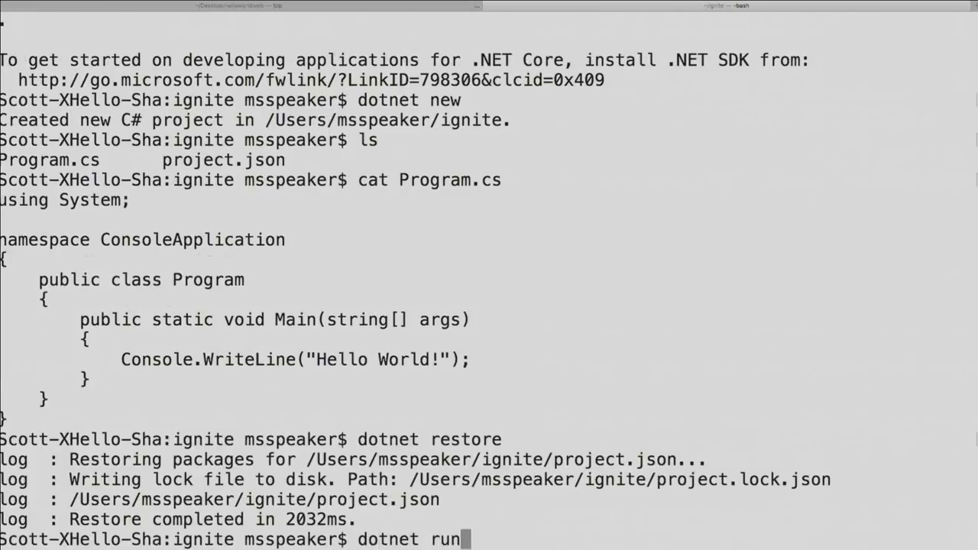
key("Return")
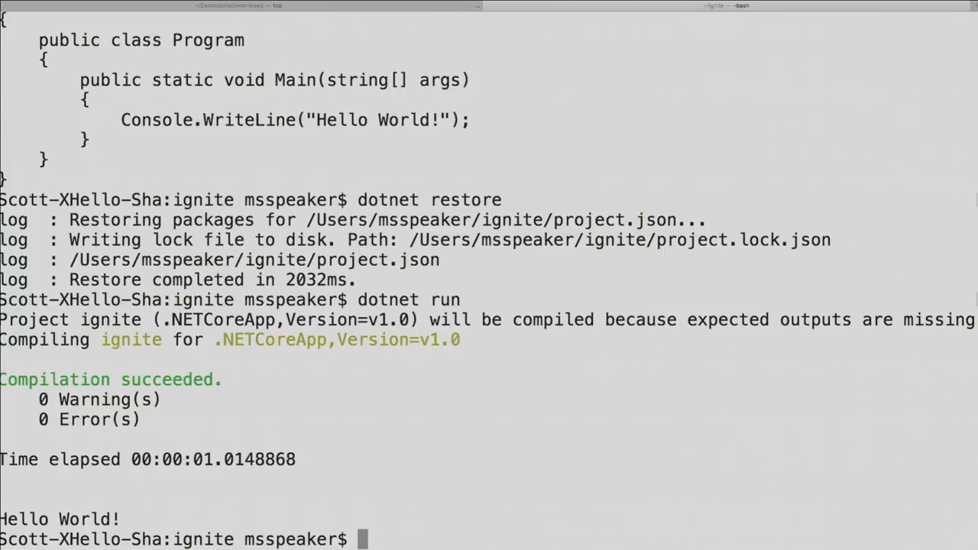
Create an igniteweb folder in the home folder and move into it
type("cd ..")
key("Return")
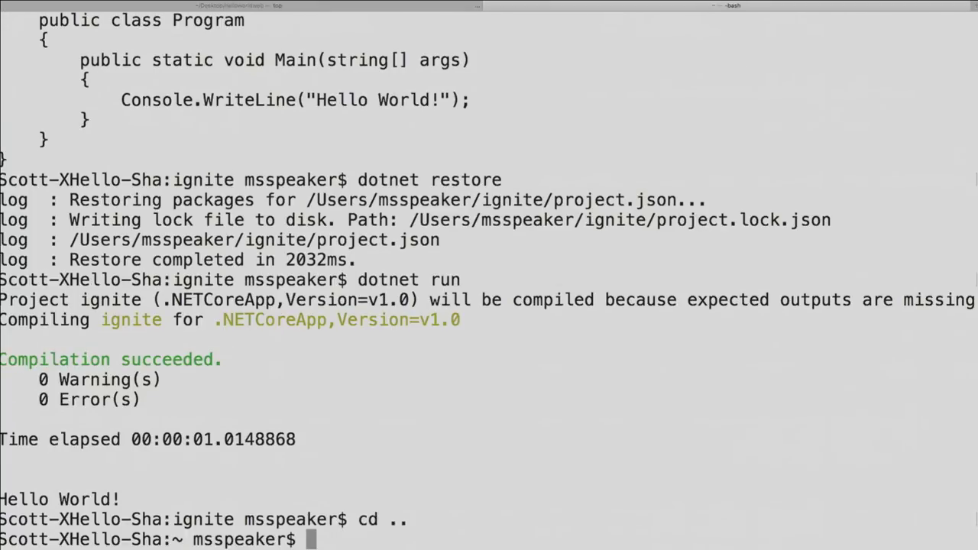
type("mkdir ig")
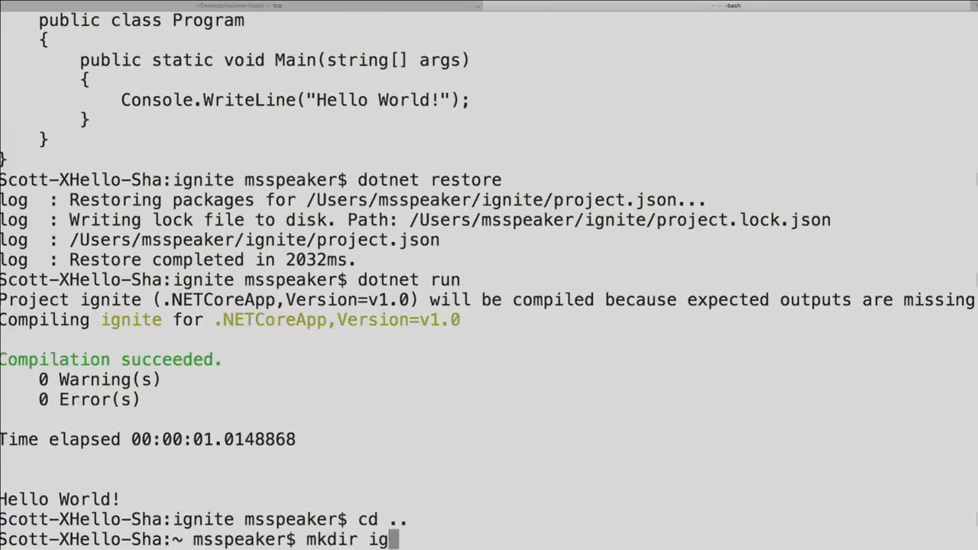
type("niteweb")
key("Return")
type("cd ignite")
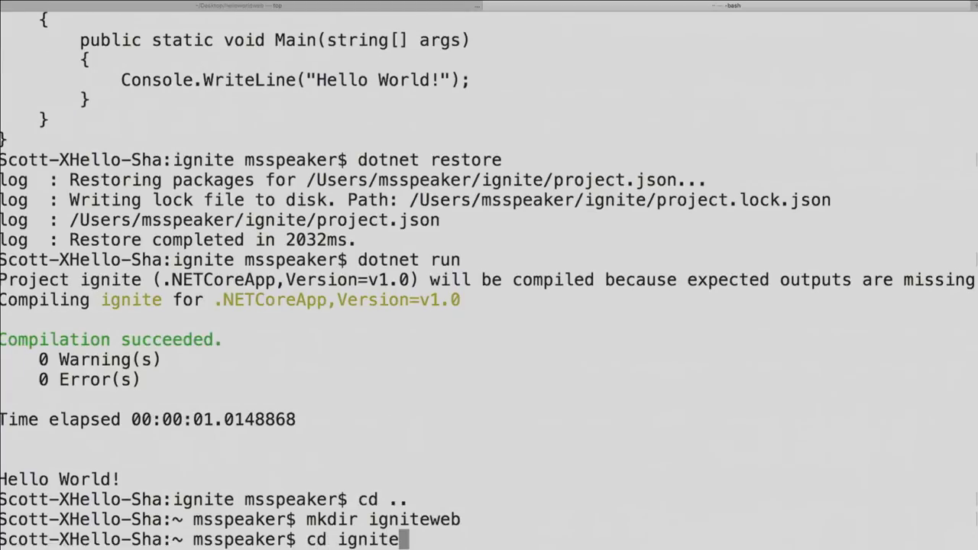
key("Tab")
key("Return")
type("dir")
key("Return")
Create a web project with 'dotnet new -t web' and list its files
type("dotnet ")
type("new -t w")
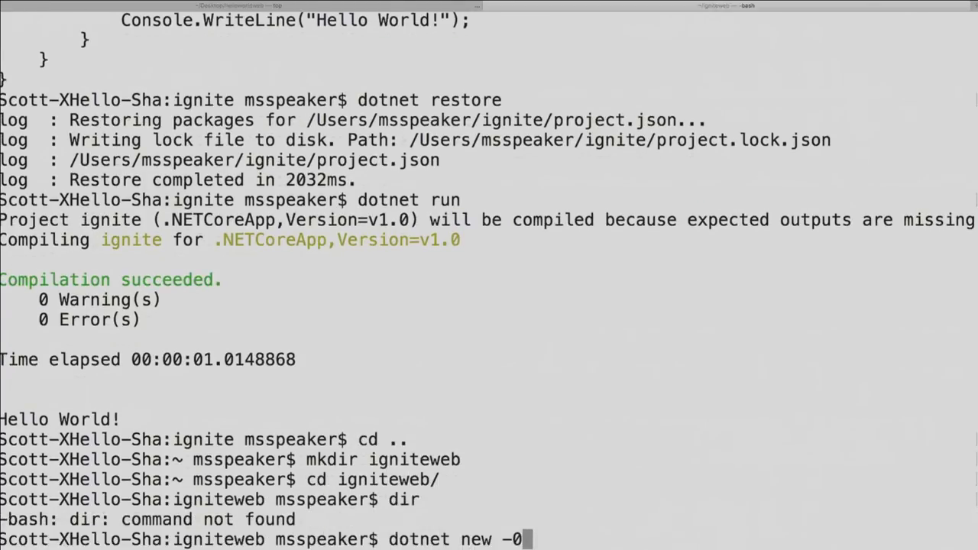
type("eb")
key("Return")
type("ll")
key("Return")
type("ls")
key("Return")
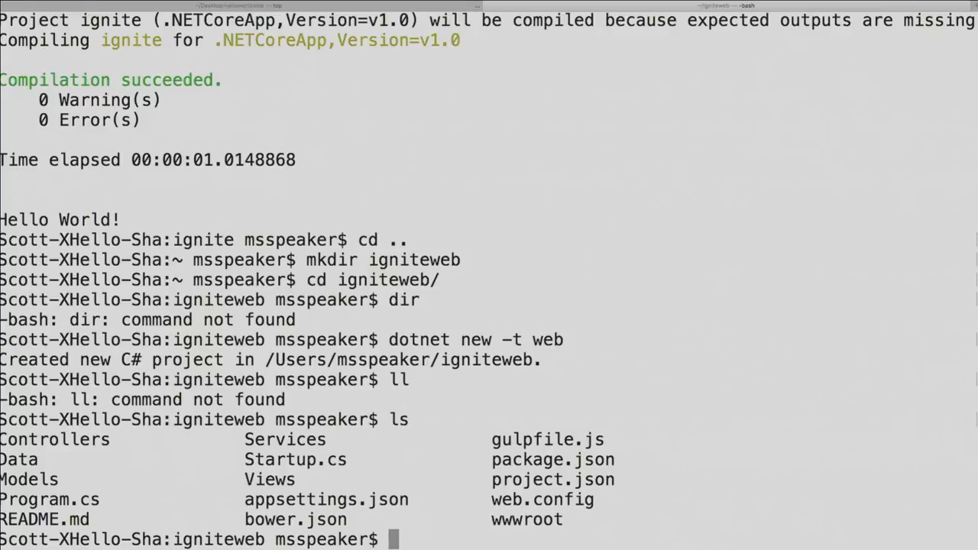
Restore the web project's packages and start it with dotnet run
type("dotnet r")
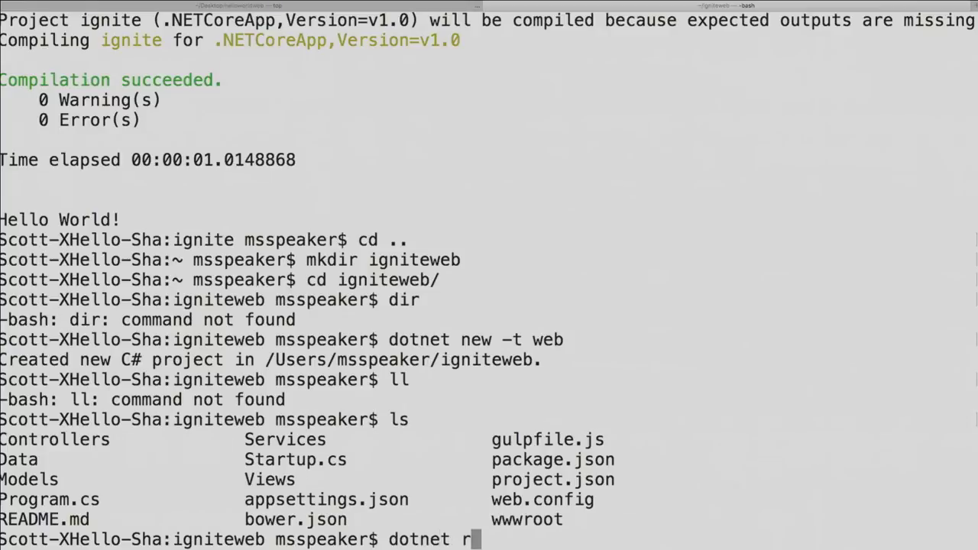
type("estore")
key("Return")
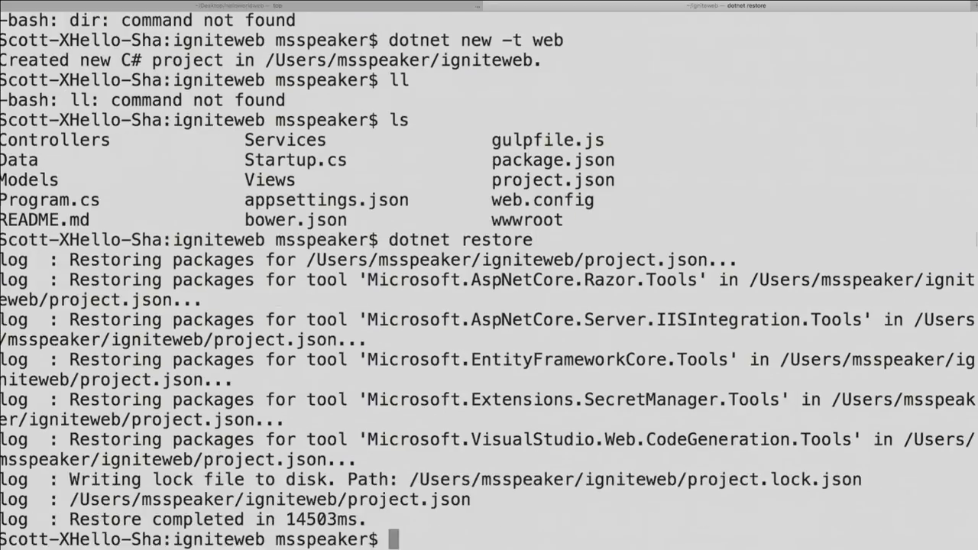
type("dotnet ruyn")
key("BackSpace")
key("BackSpace")
type("n")
key("Return")
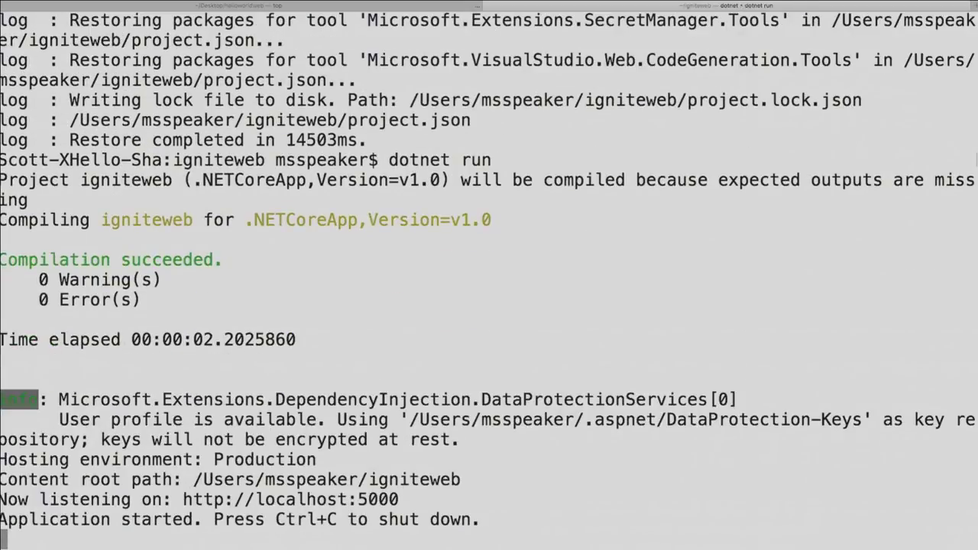
Bring up Spotlight search to find an application
key("super+space")
type("d")
key("BackSpace")
Launch Google Chrome and load localhost:5000 in a new tab
type("chr")
key("Return")
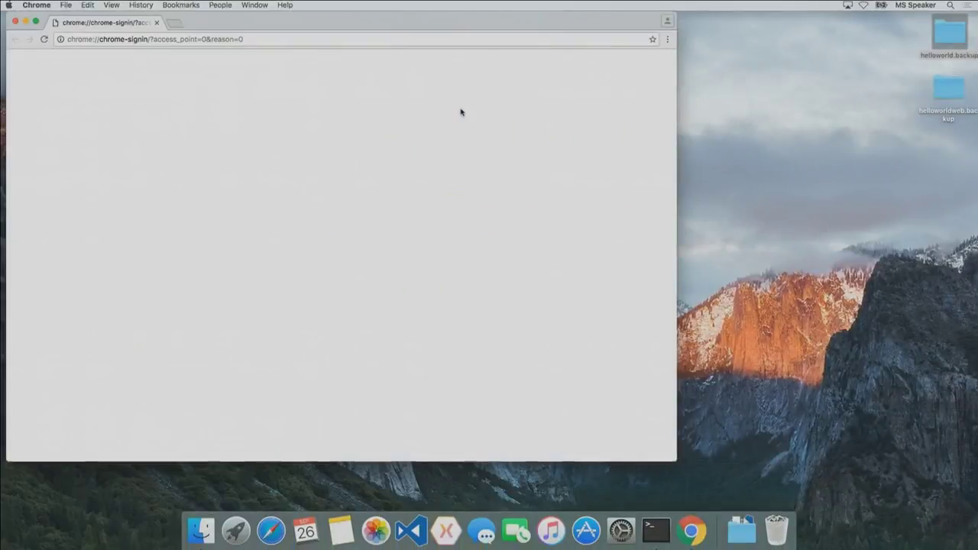
type("tlot")
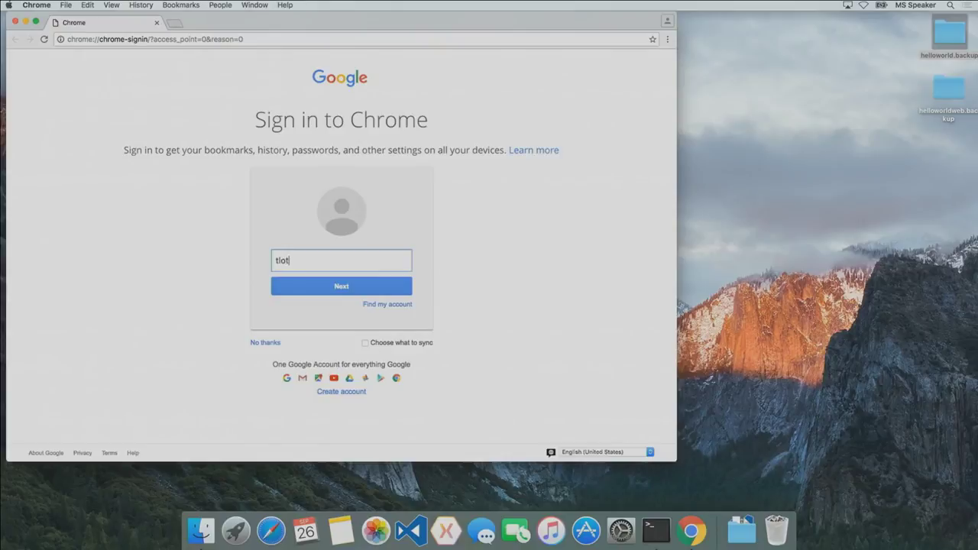
key("super+t")
type("local")
key("Return")
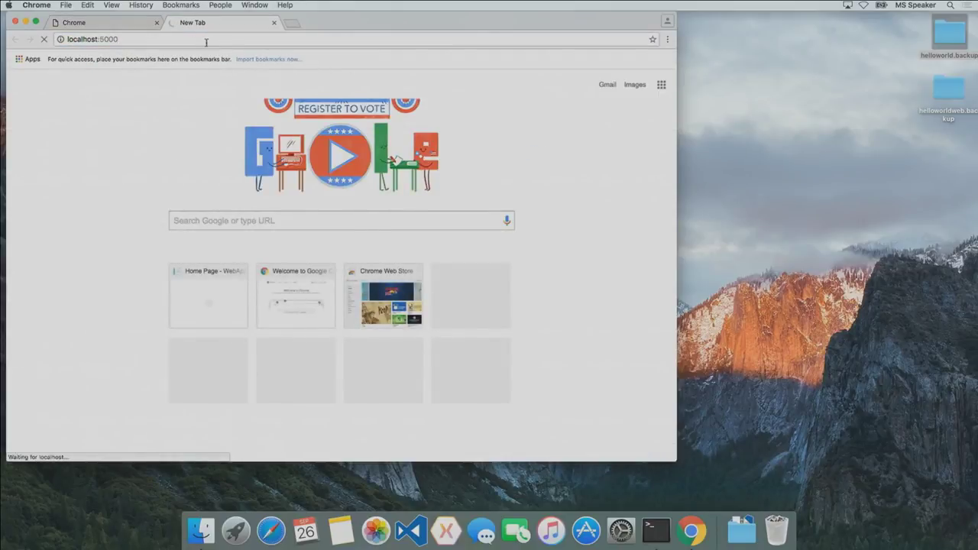
Make Chrome full screen with the page zoomed in, then switch back to Terminal
key("super+plus")
key("super+plus")
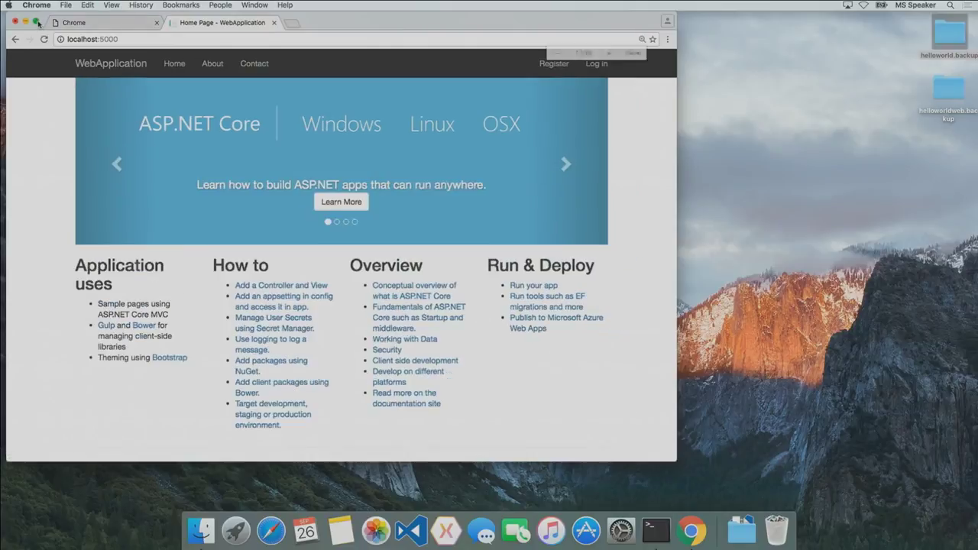
left_click(36, 23)
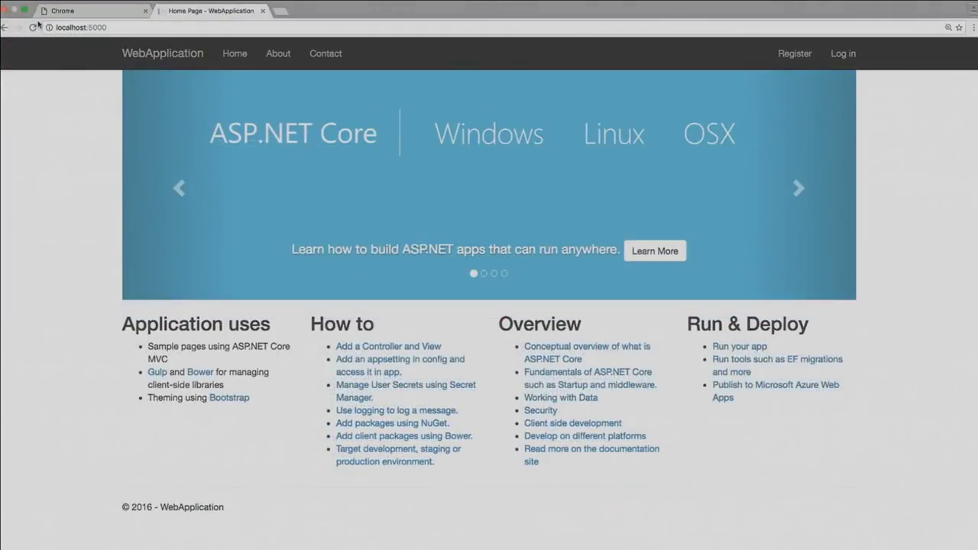
key("super+plus")
key("super+plus")
key("super+minus")
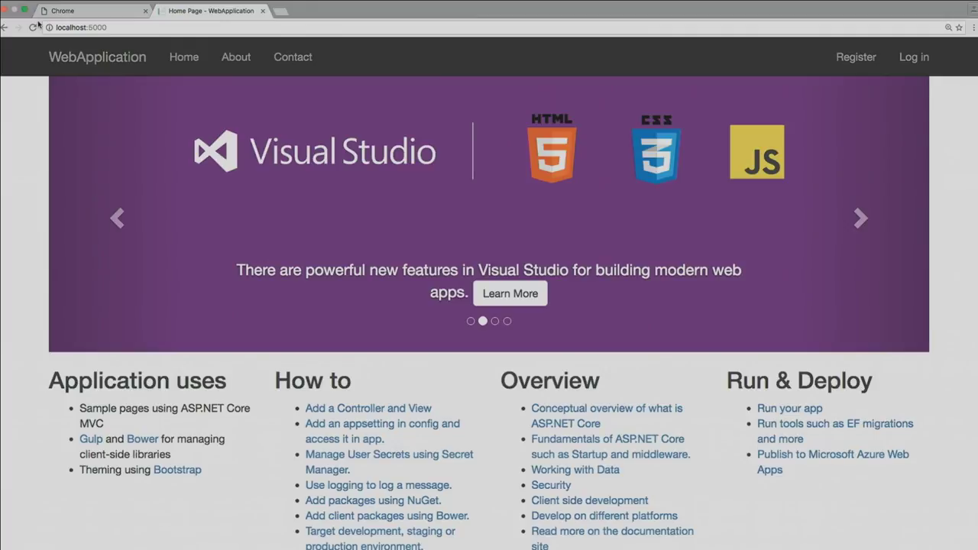
key("super+Tab")
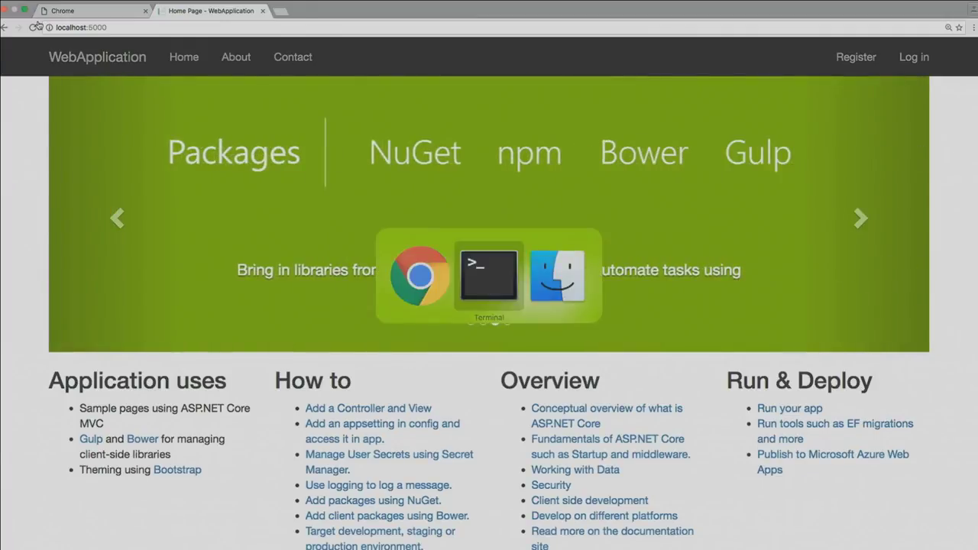
Stop the web server and open the igniteweb folder in Visual Studio Code with 'code .'
type("ccc")
key("Return")
key("Return")
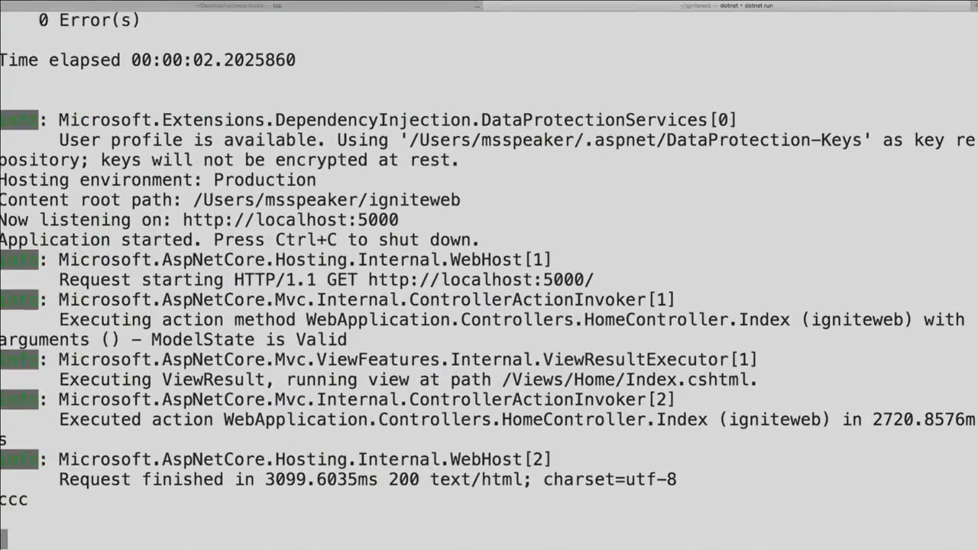
key("ctrl+c")
key("Return")
type("code .")
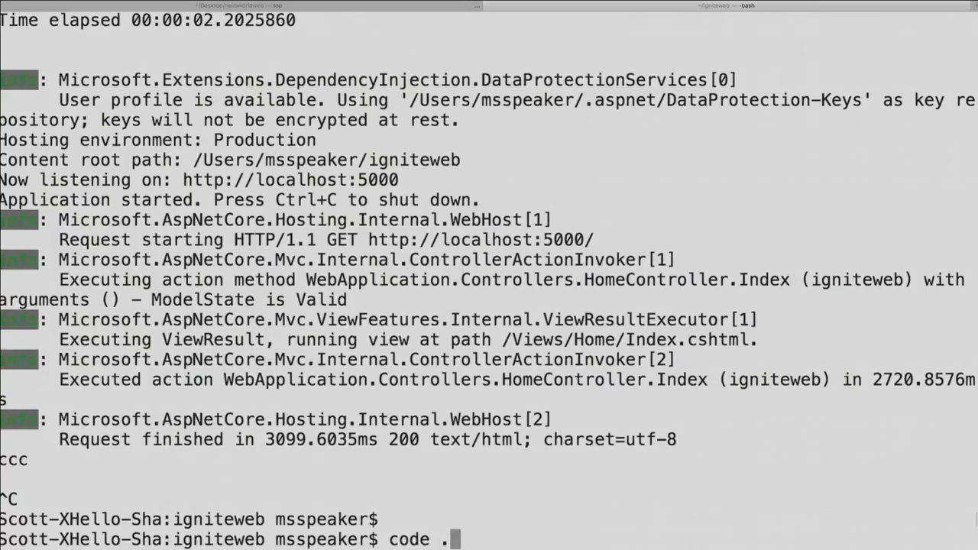
key("Return")
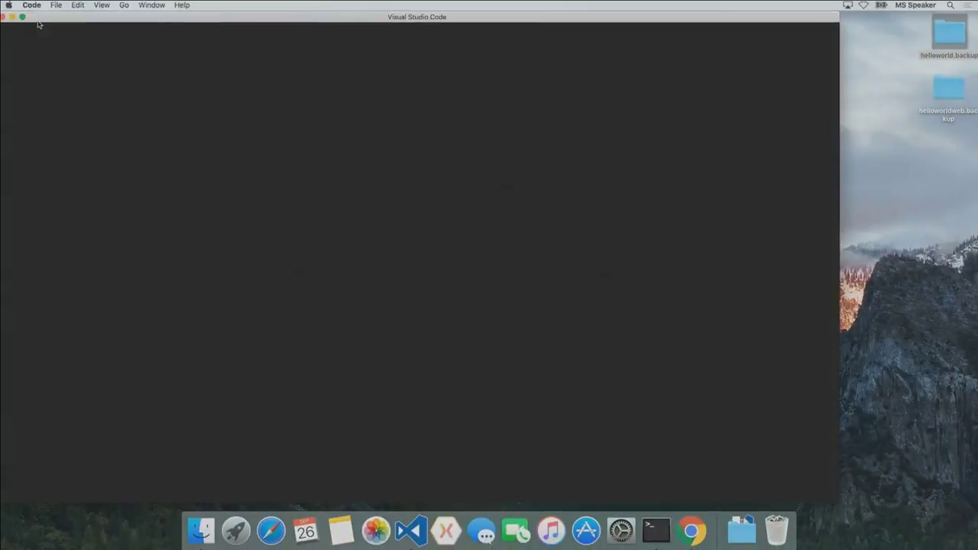
Maximize and zoom VS Code, open Controllers/HomeController.cs, and add the missing build/debug assets
left_click(23, 17)
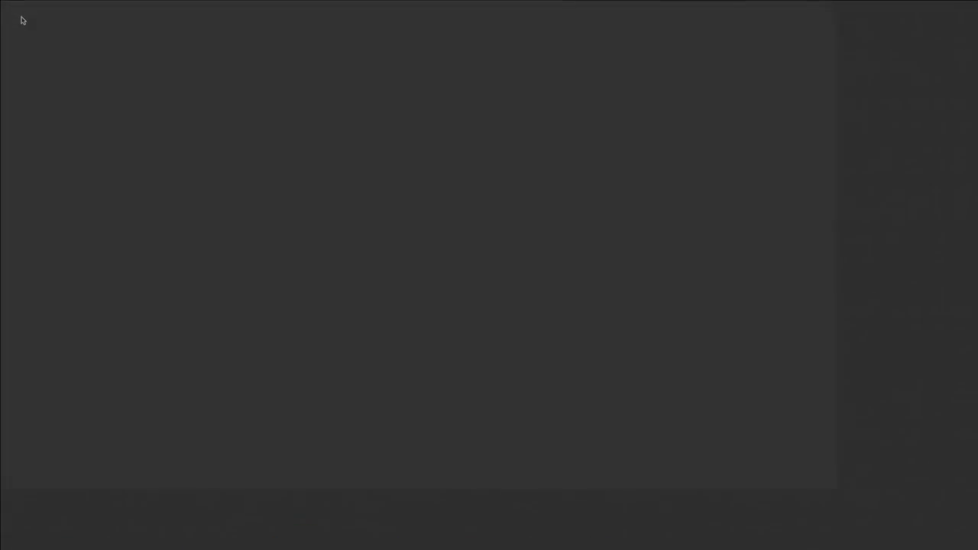
key("super+equal")
key("super+equal")
key("super+equal")
key("super+equal")
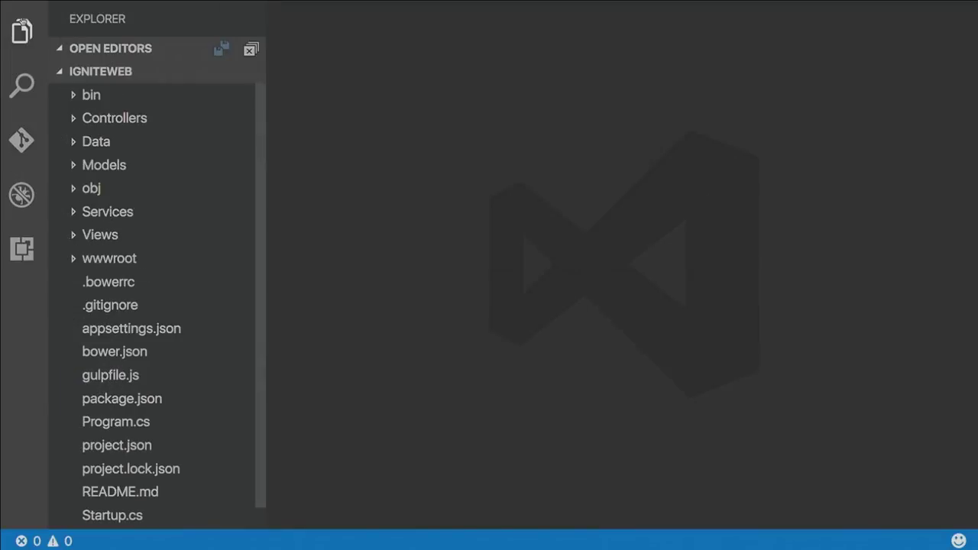
left_click(74, 118)
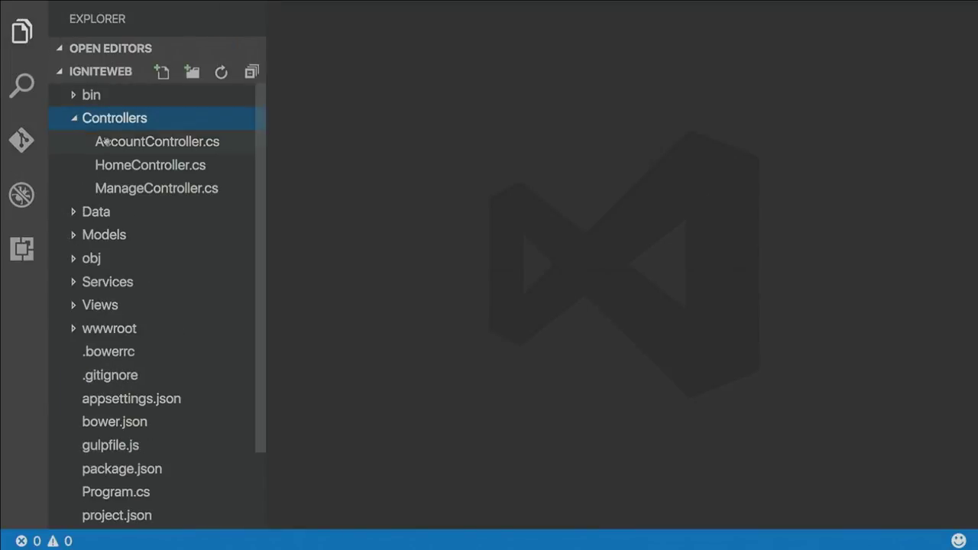
left_click(107, 162)
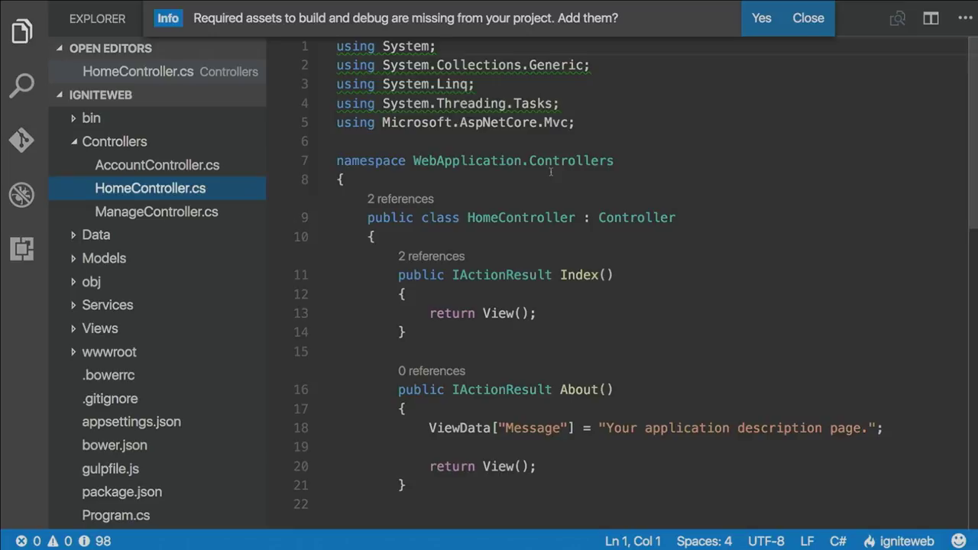
left_click(752, 32)
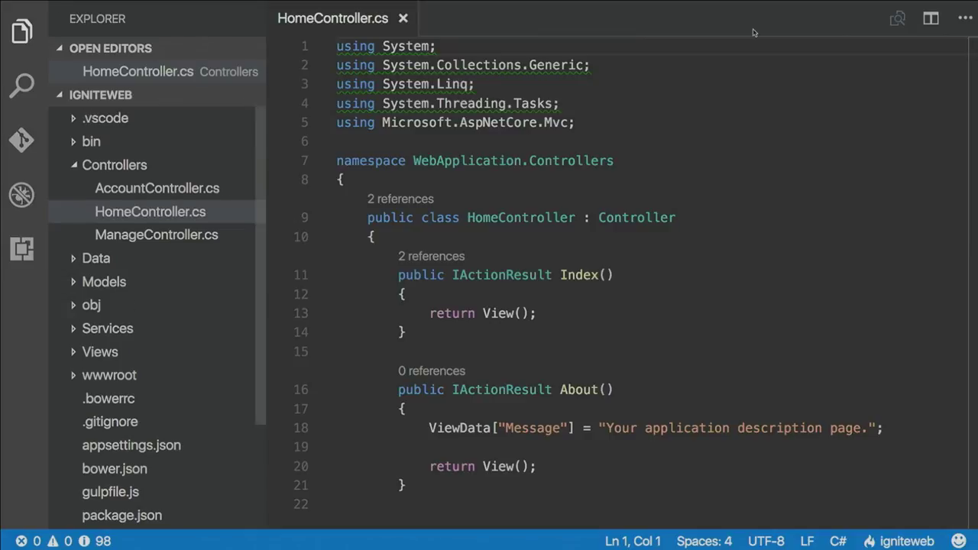
Insert a new line 13 in HomeController.cs beginning with 'this.'
left_click(508, 293)
key("Return")
type("this.")
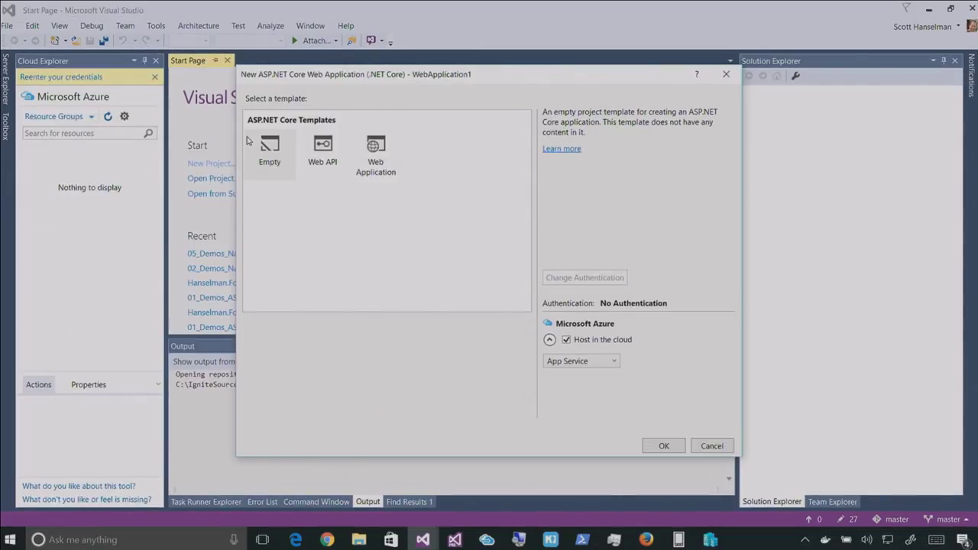
Cancel the template and New Project dialogs and switch to the 01_Demos_ASPNETCore solution
key("Escape")
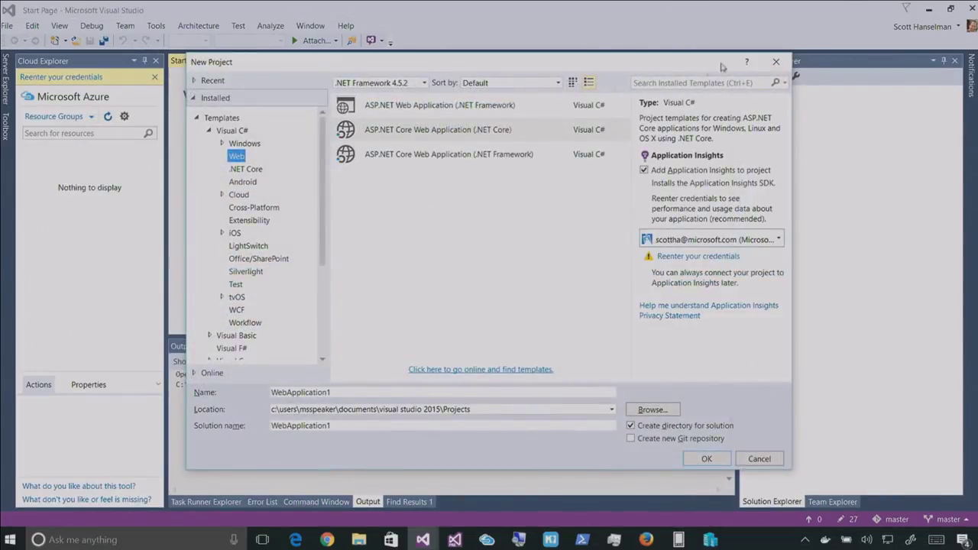
left_click(776, 62)
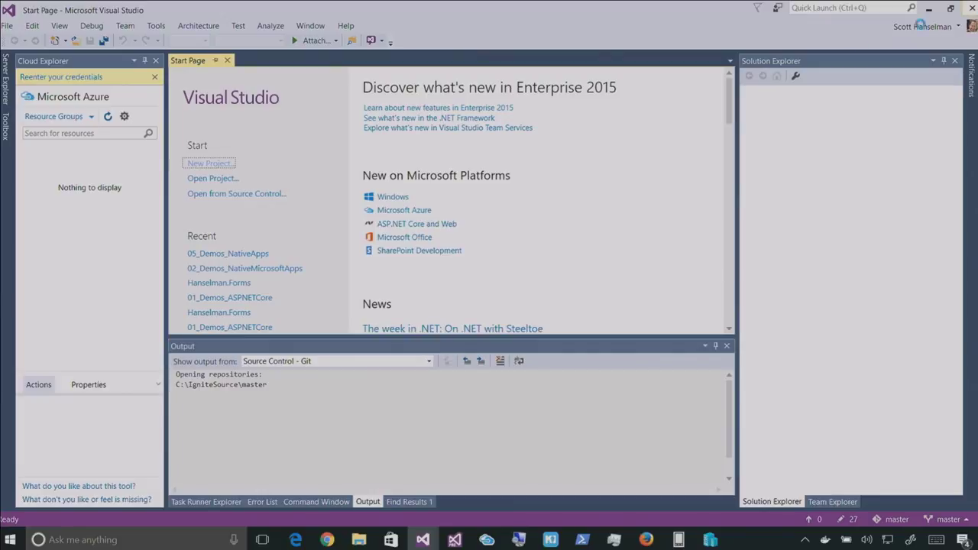
key("super+d")
mouse_move(430, 544)
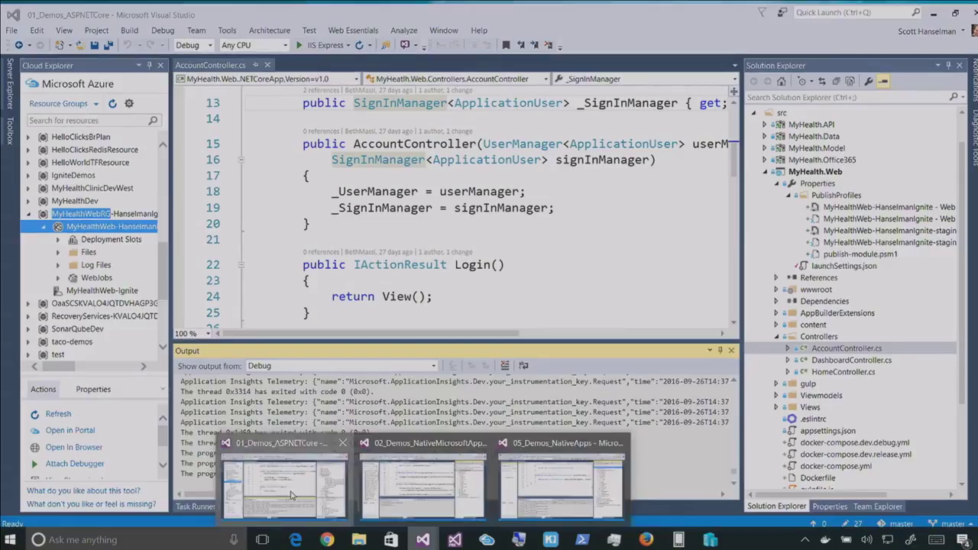
left_click(284, 486)
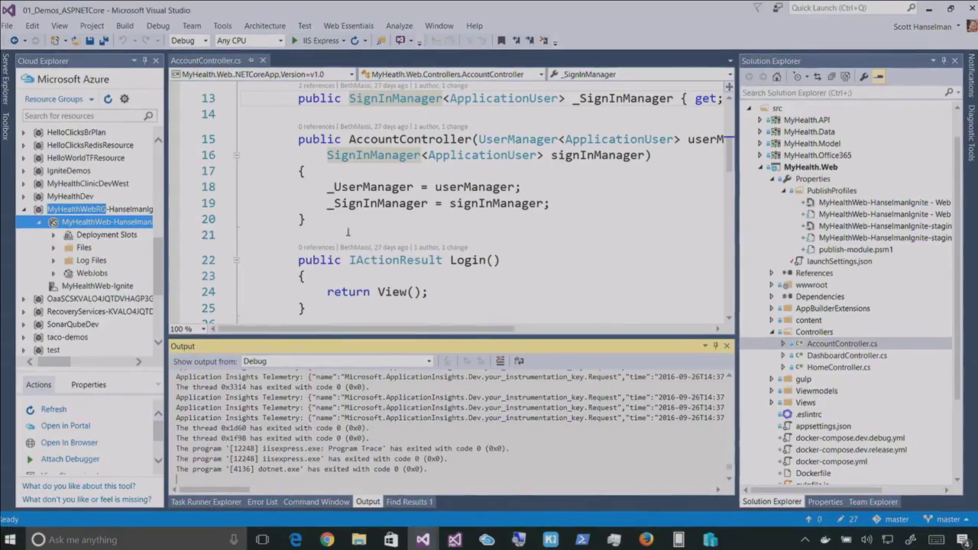
left_click(333, 187)
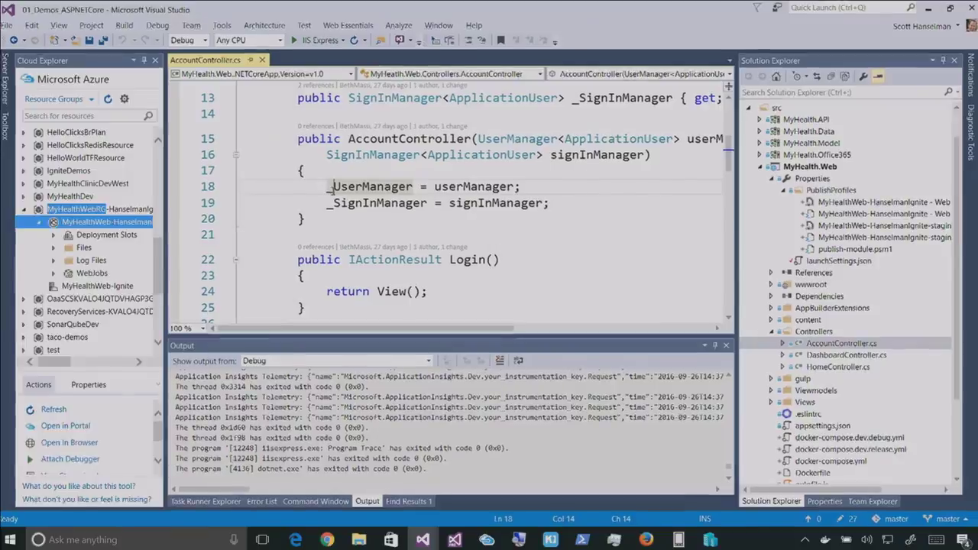
Toggle the code editor full screen and back, then collapse MyHealth.Web's Properties node
key("shift+alt+Return")
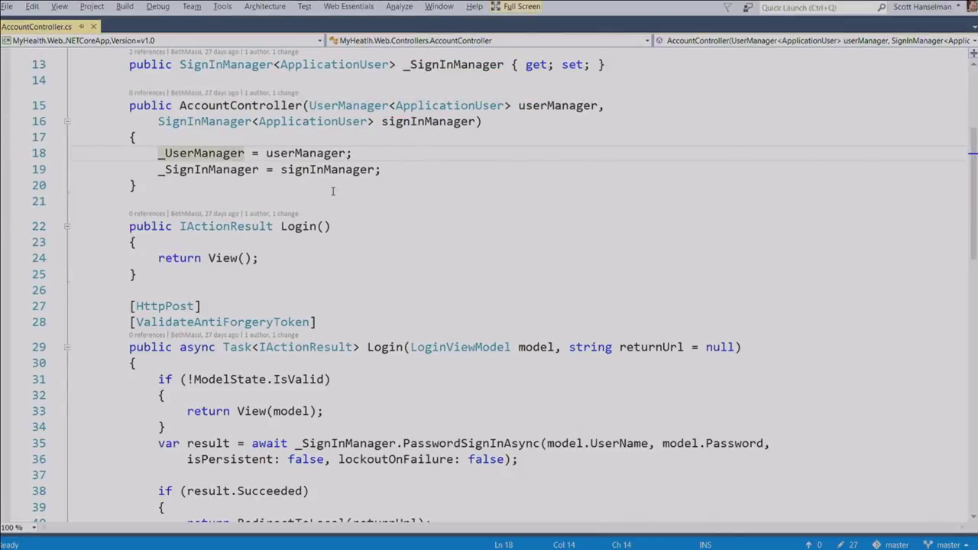
key("shift+alt+Return")
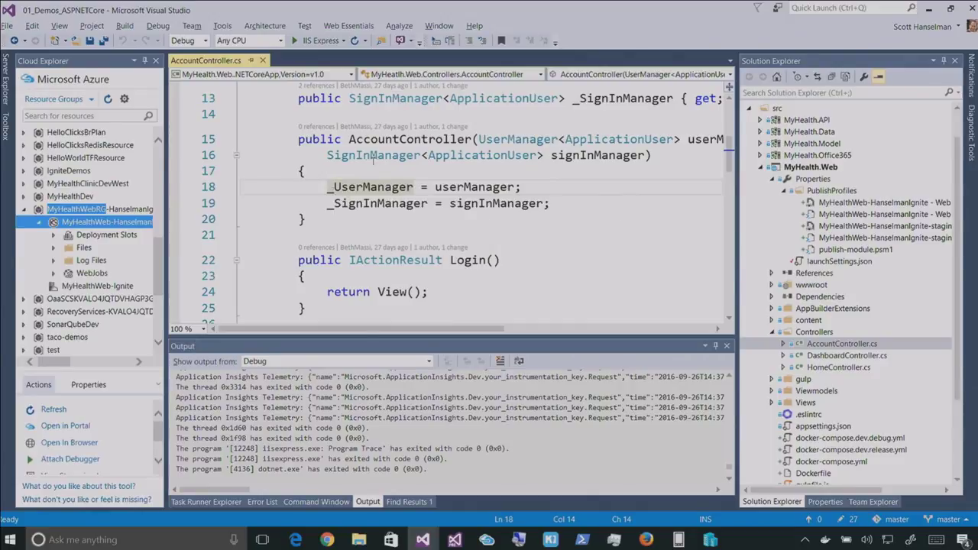
left_click(775, 179)
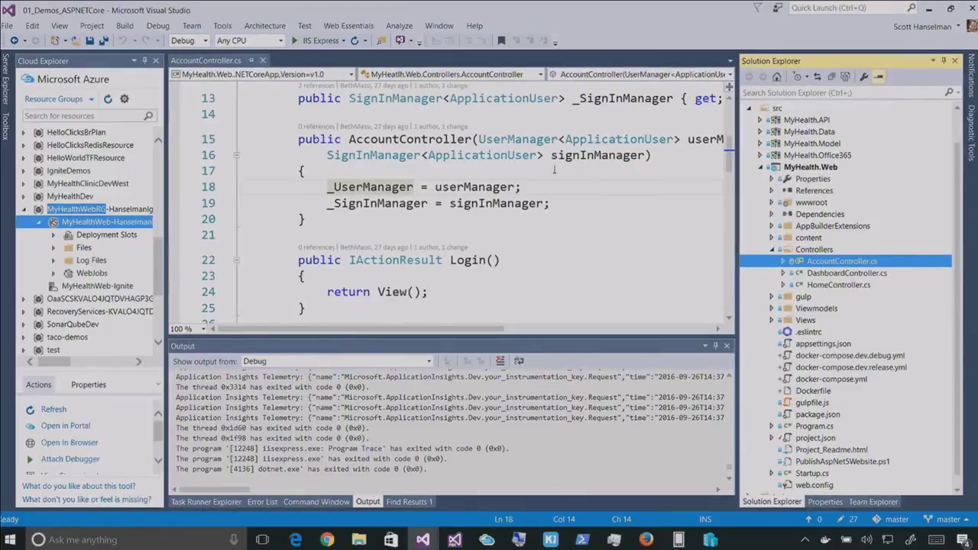
left_click(504, 170)
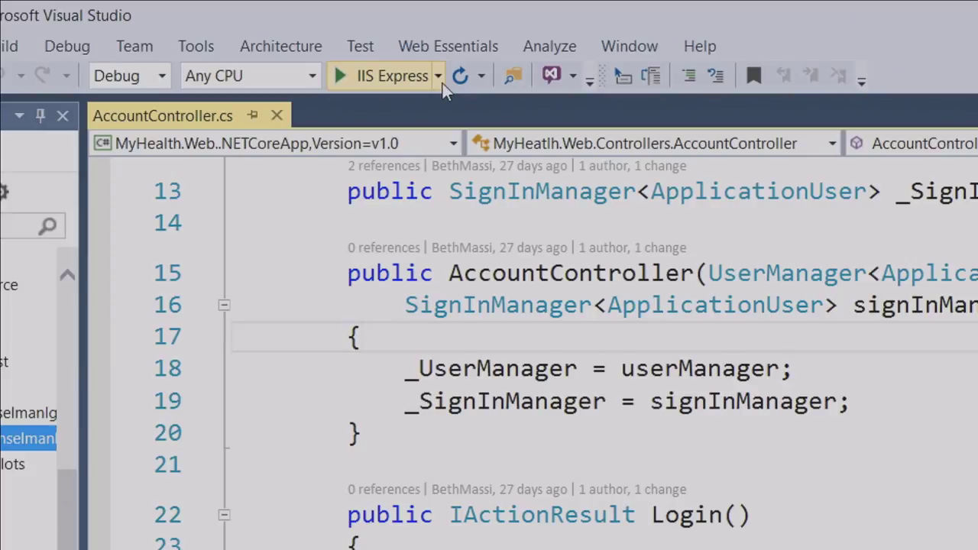
Set Google Chrome and Microsoft Edge together as the Browse With browsers for the project
left_click(439, 76)
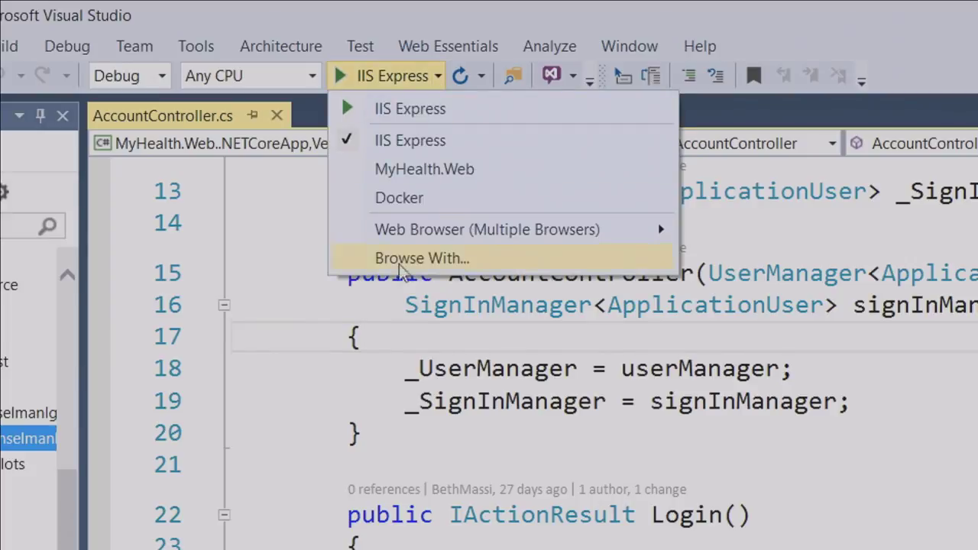
left_click(413, 258)
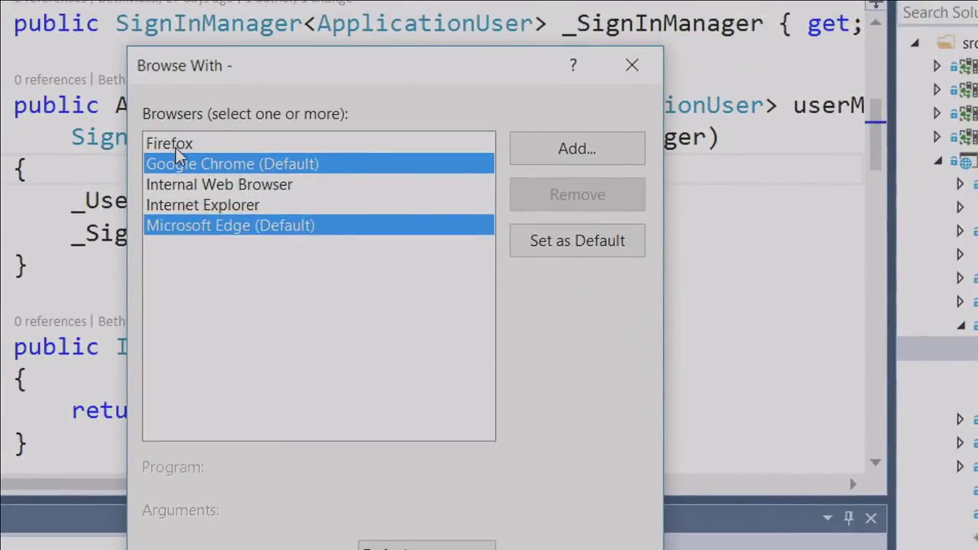
left_click(175, 146, "ctrl")
left_click(418, 233)
left_click(316, 164, "ctrl")
left_click(426, 544)
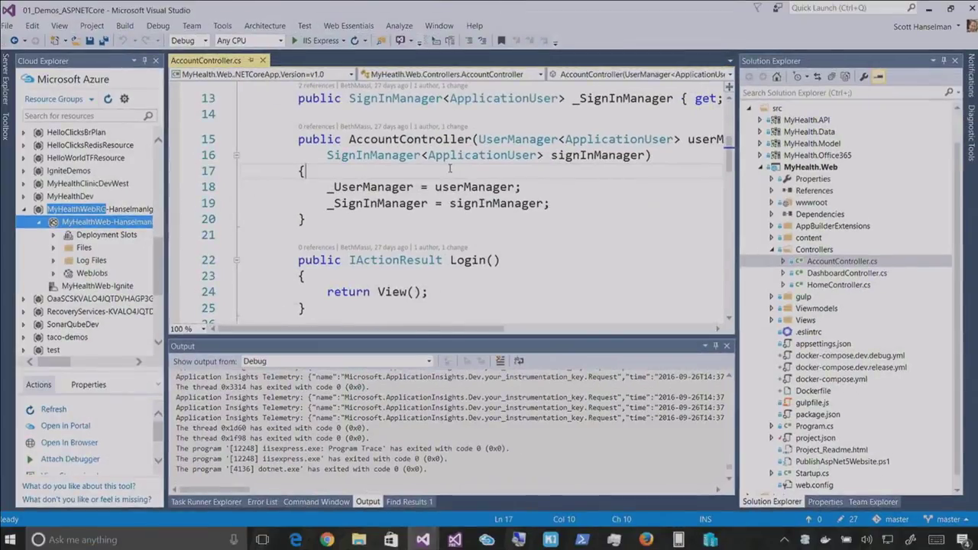
left_click(408, 186)
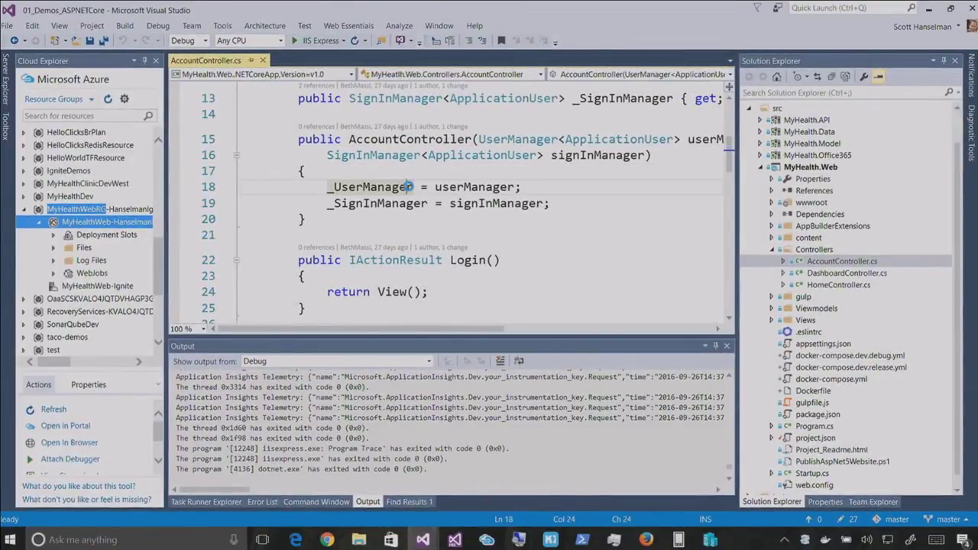
Run the project with F5, snap Edge to the right half, and close the left window
key("F5")
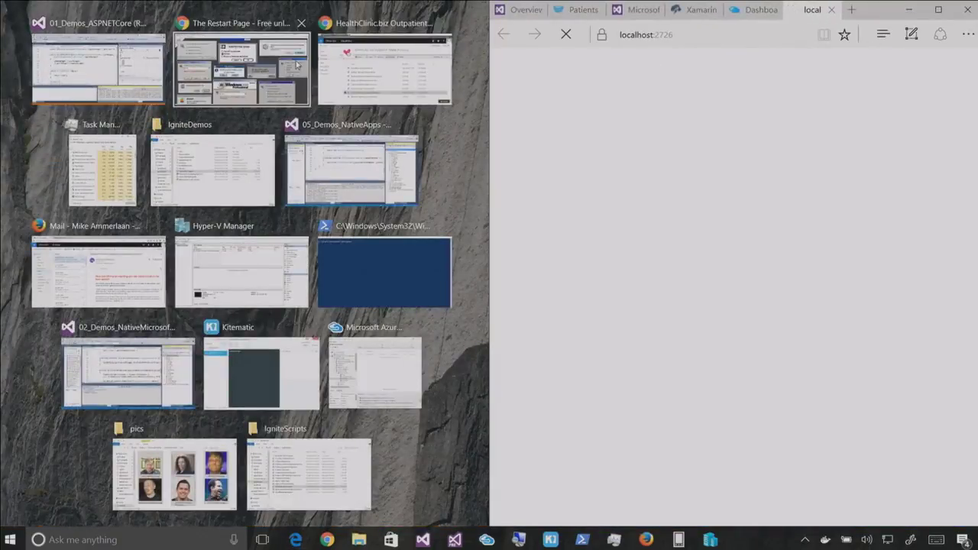
left_click(288, 59)
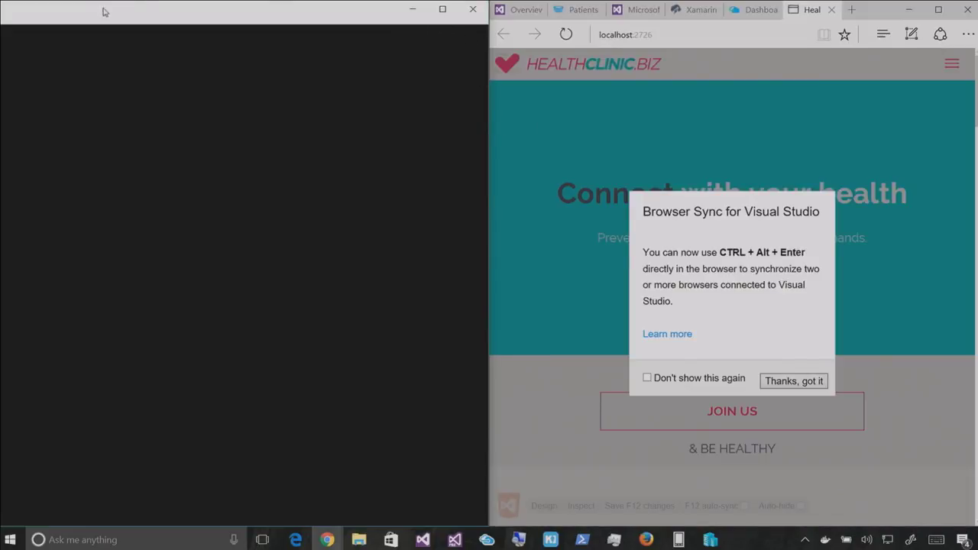
key("super+Tab")
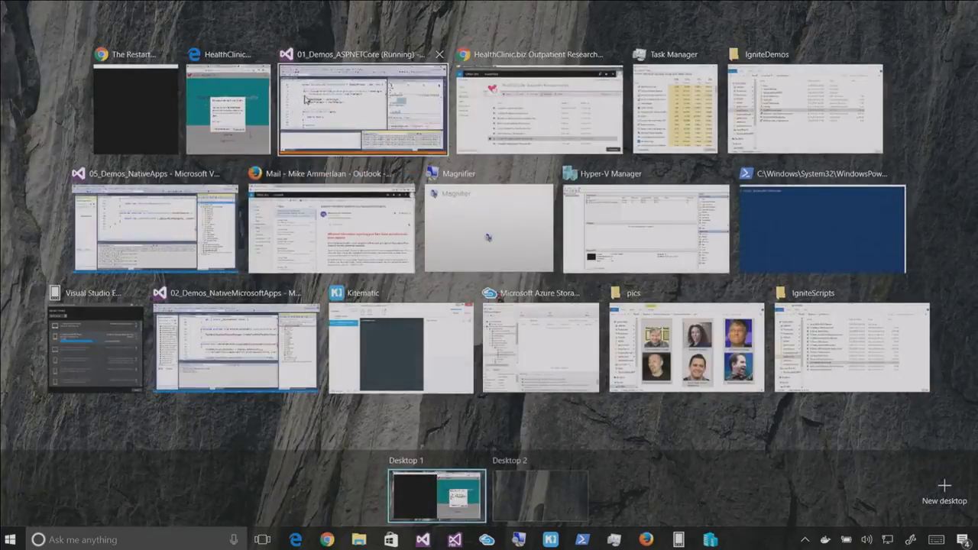
left_click(175, 82)
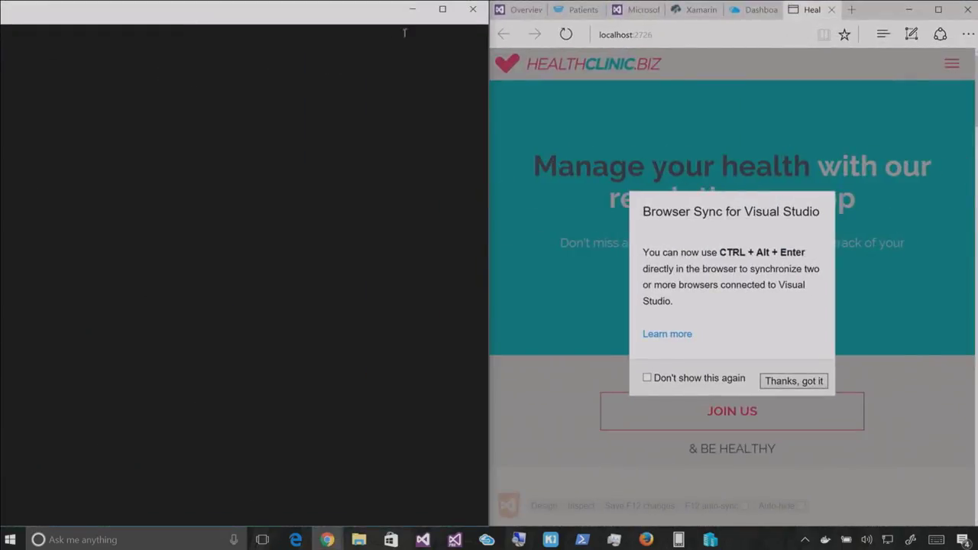
left_click(472, 9)
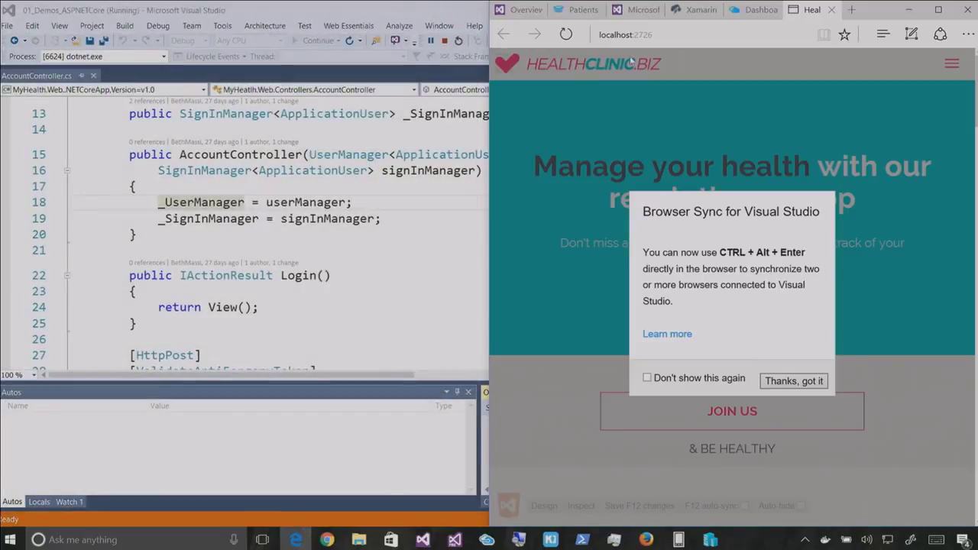
Open localhost:2726 in a smaller Chrome incognito window, then return to Edge
left_click(648, 34)
key("ctrl+c")
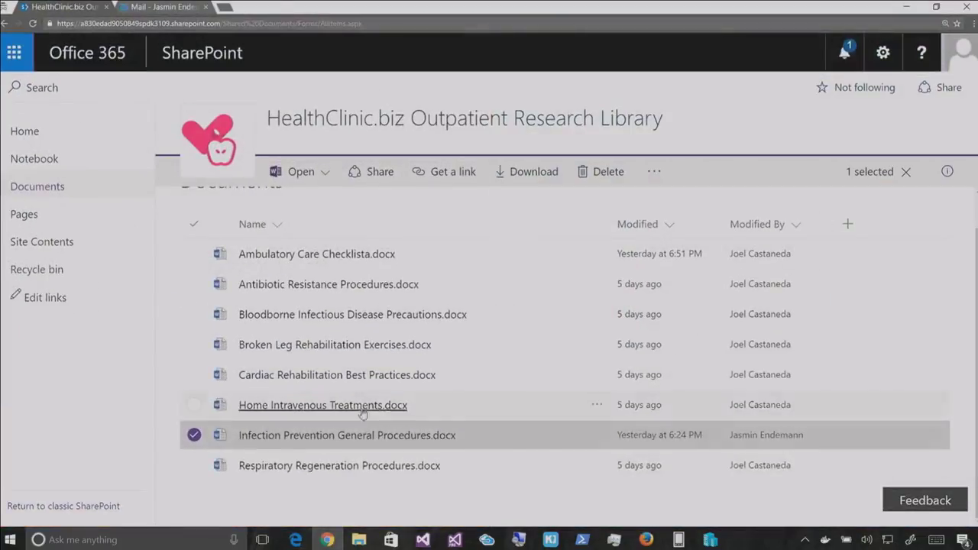
key("ctrl+t")
key("ctrl+v")
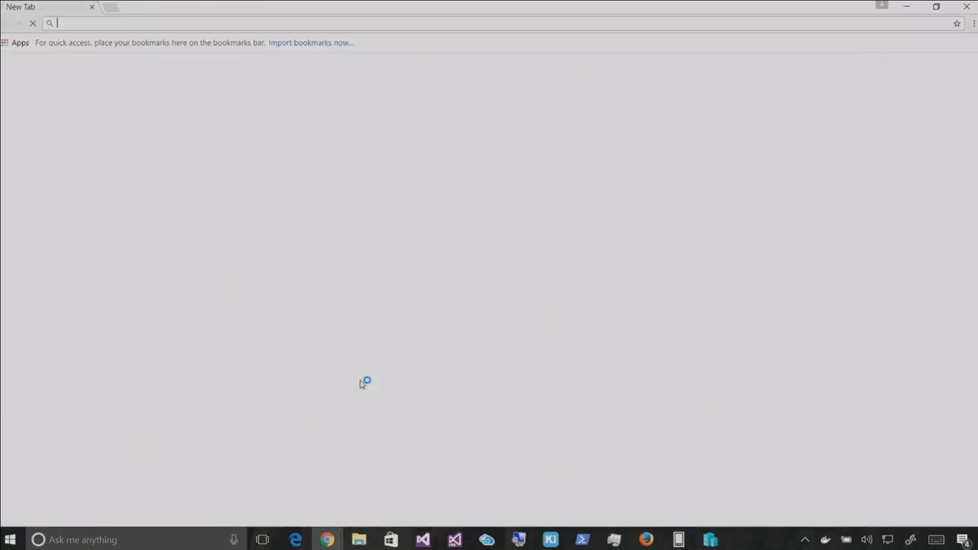
key("ctrl+v")
key("Return")
left_click_drag(489, 8, 1, 2)
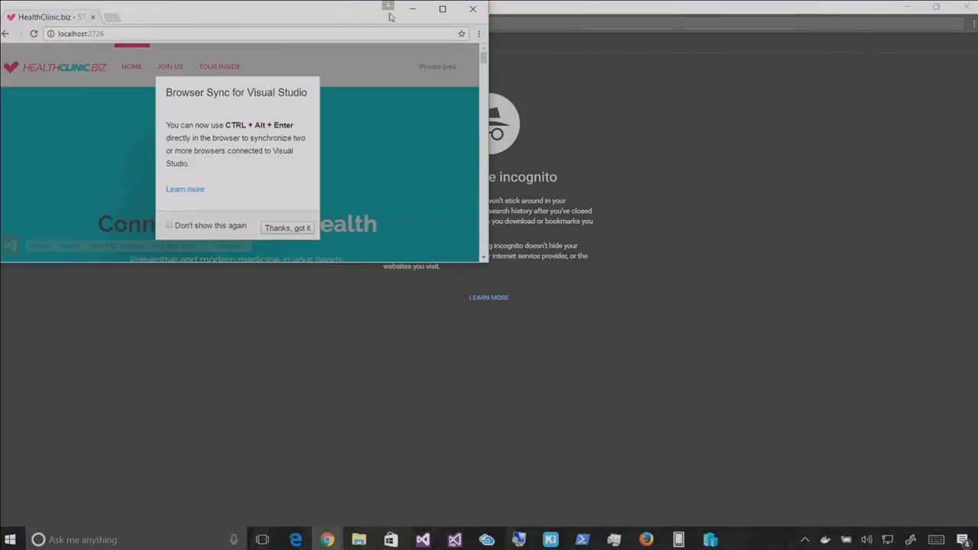
key("alt+Tab")
key("Tab")
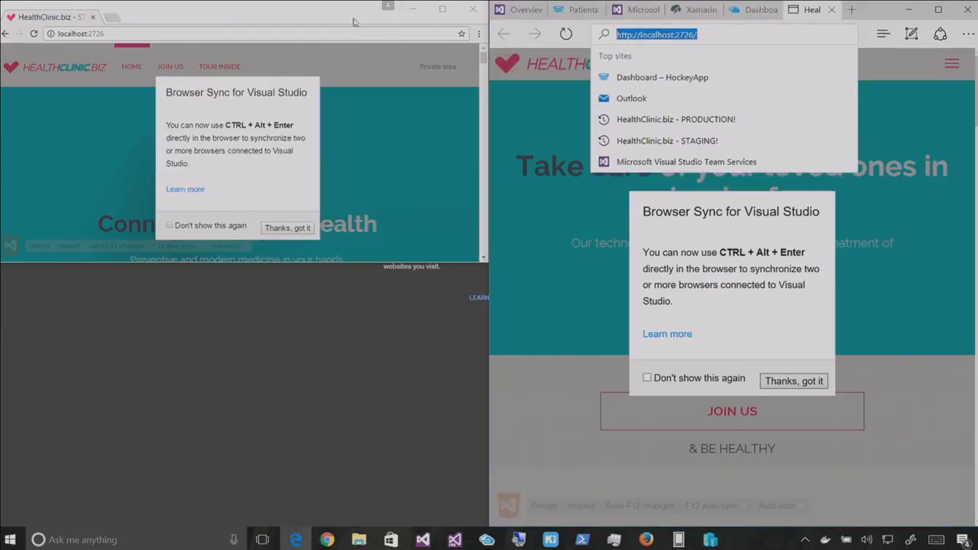
Place Chrome in the left half and dismiss Edge's Browser Sync notice
left_click(580, 259)
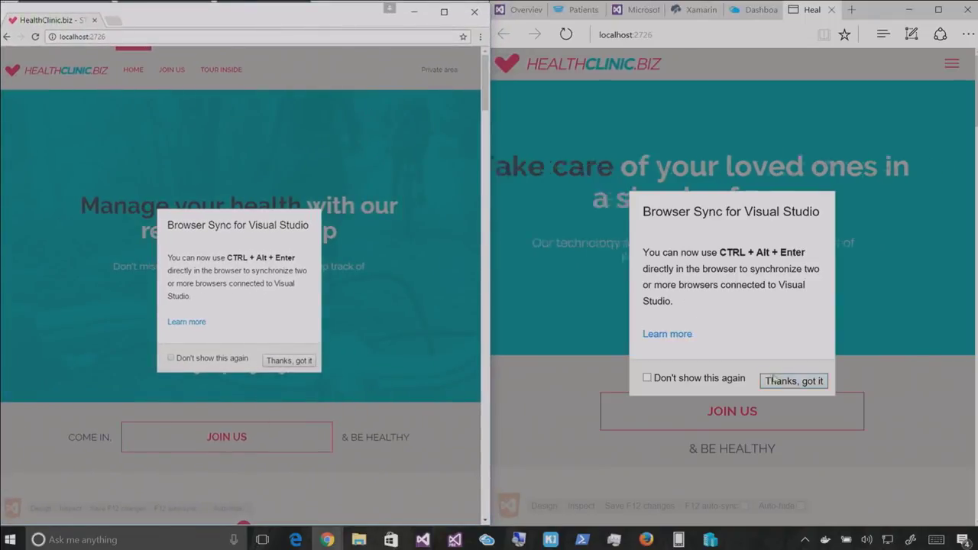
left_click(801, 389)
left_click(802, 390)
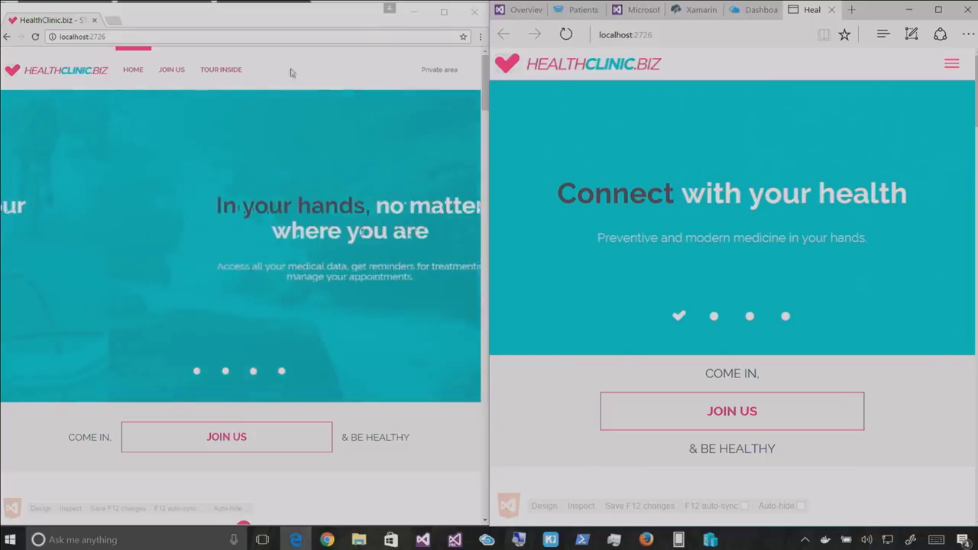
left_click(342, 75)
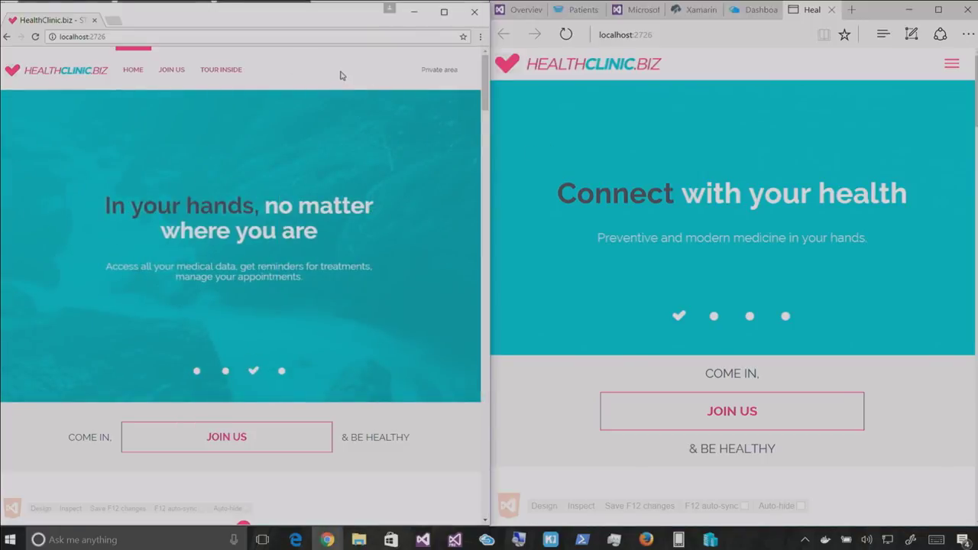
left_click(599, 134)
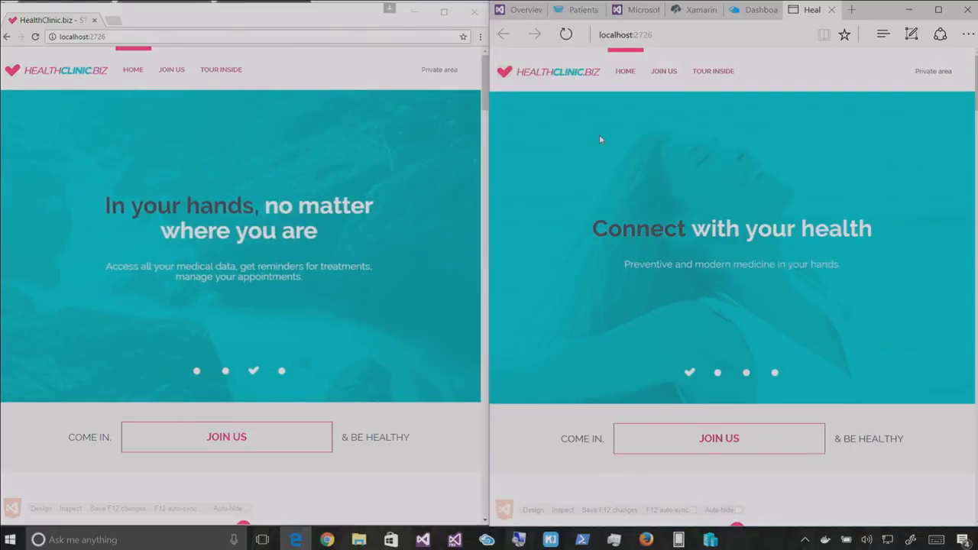
Scroll the synced pages down and back up, then open the Private area login page
scroll(617, 148, "down", 6)
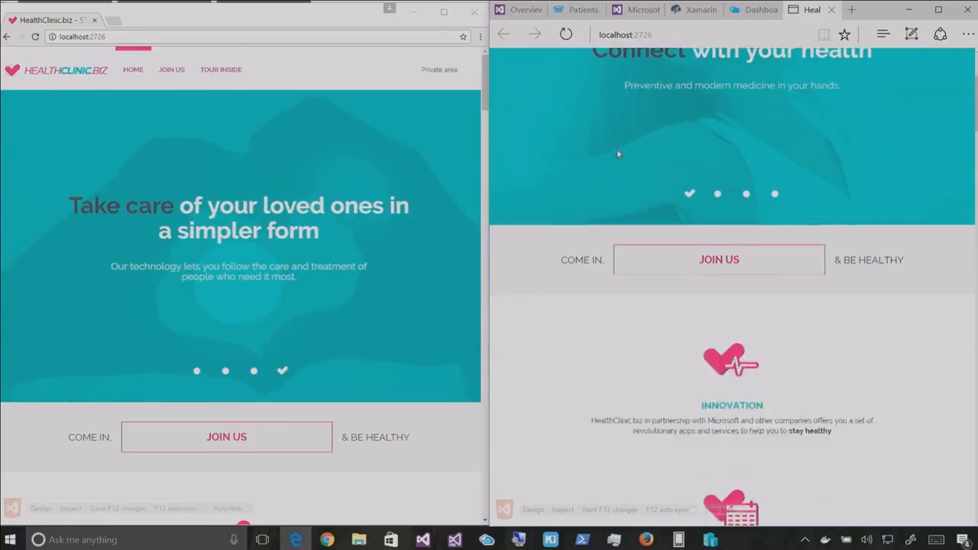
scroll(618, 164, "down", 4)
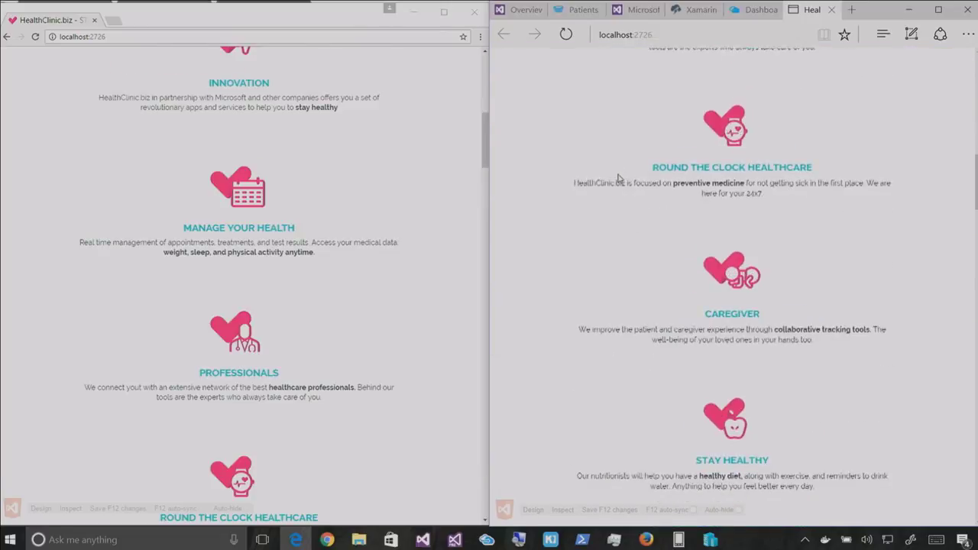
scroll(618, 175, "down", 8)
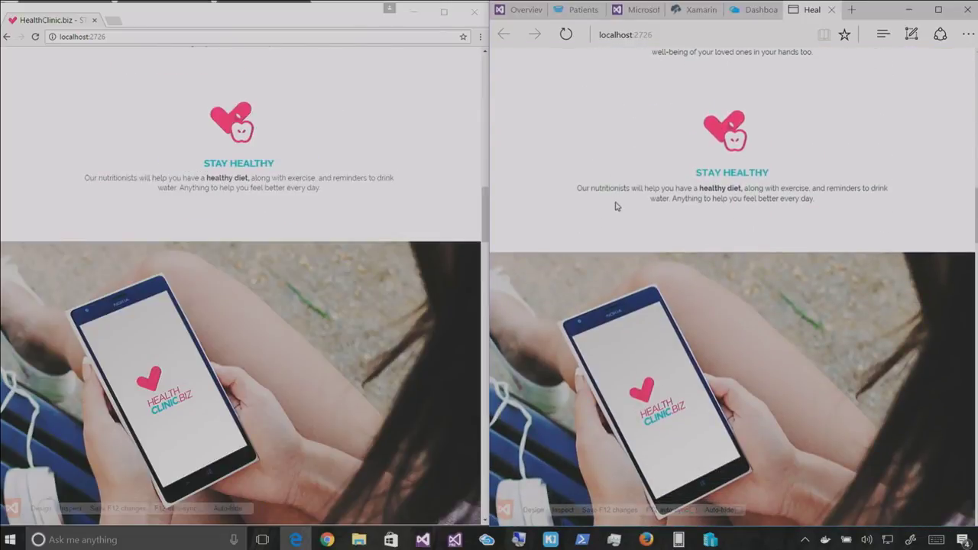
scroll(605, 221, "up", 10)
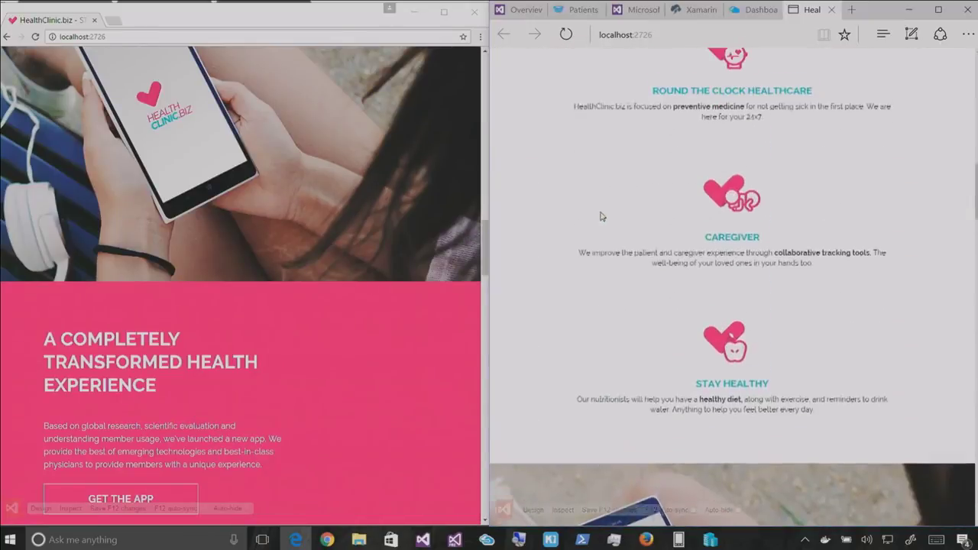
scroll(575, 124, "up", 6)
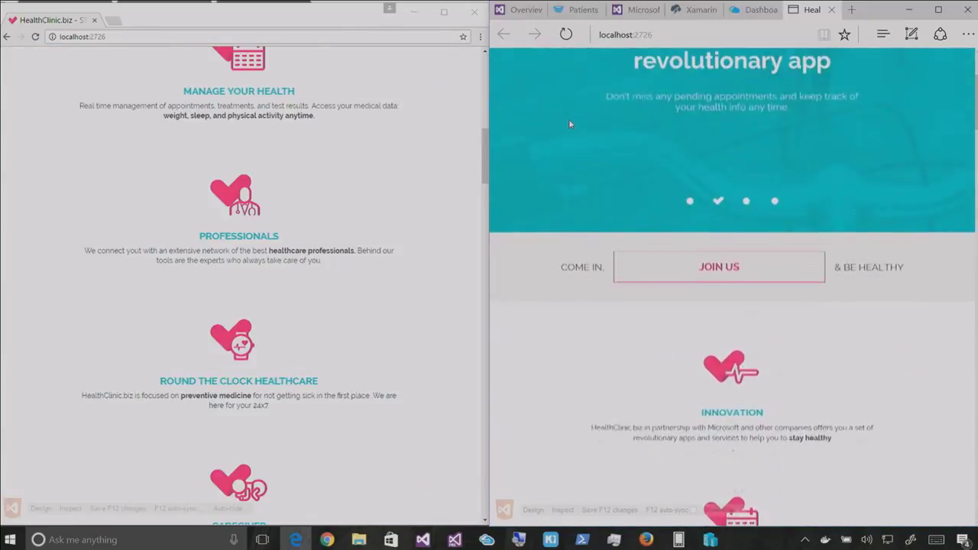
scroll(568, 119, "up", 3)
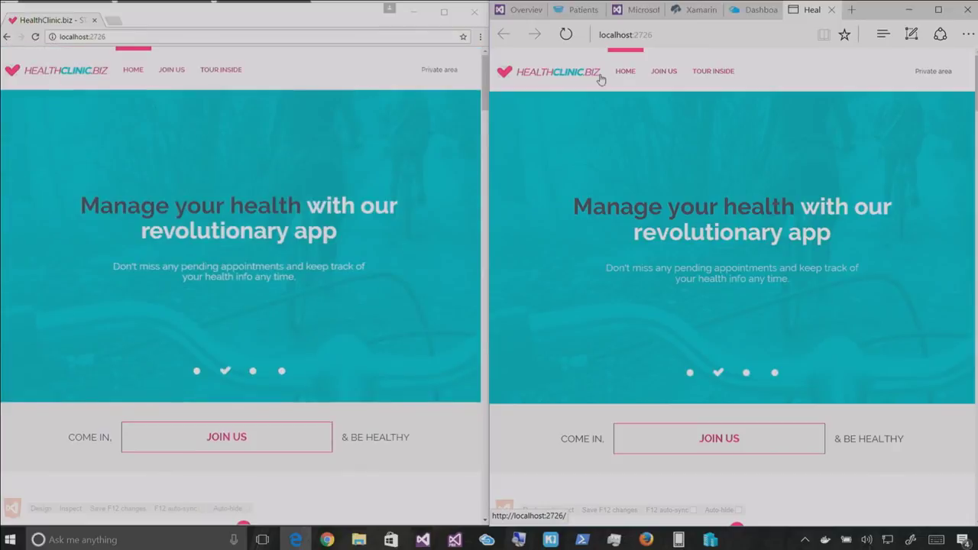
left_click(924, 71)
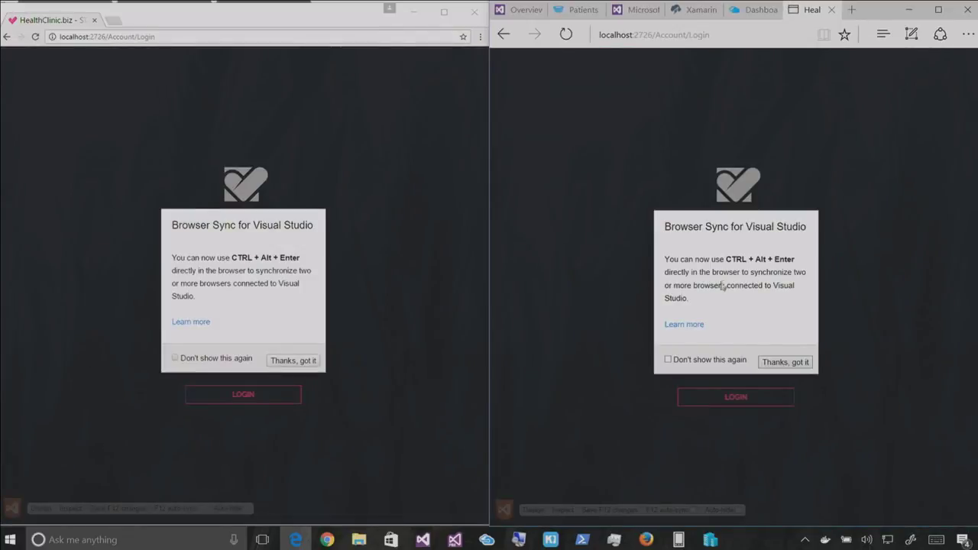
Dismiss the Browser Sync notice and zoom in the Chrome and Edge login pages
left_click(767, 365)
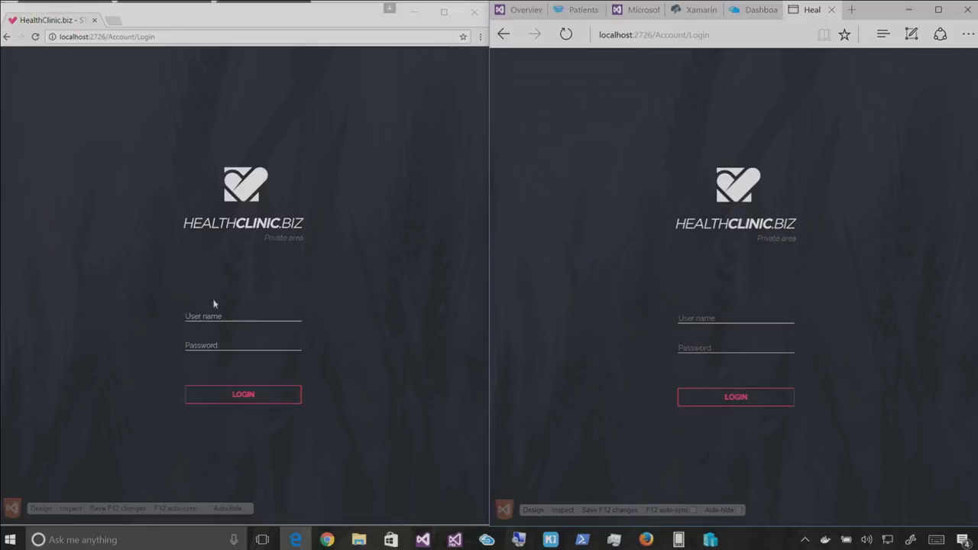
key("ctrl+plus")
key("ctrl+plus")
key("ctrl+plus")
key("ctrl+plus")
key("ctrl+plus")
key("ctrl+plus")
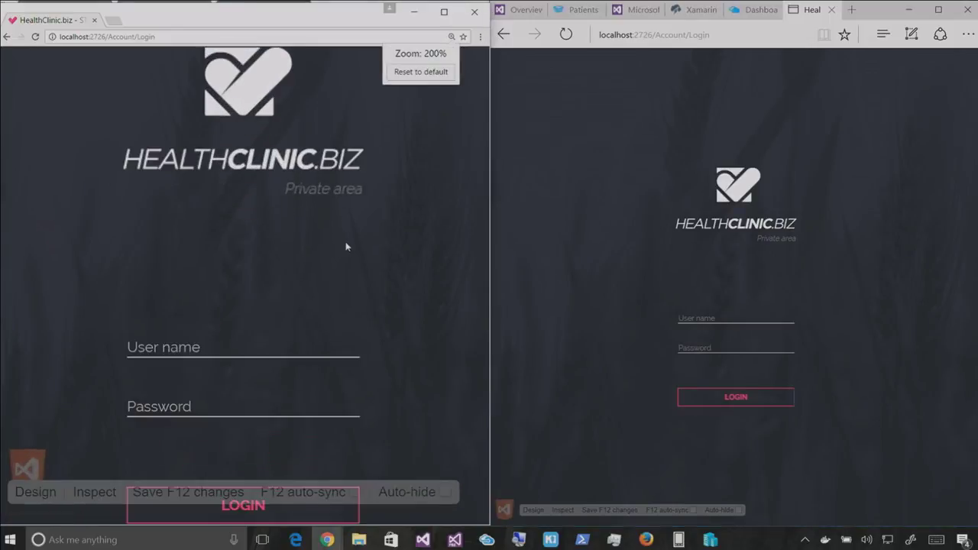
left_click(618, 303)
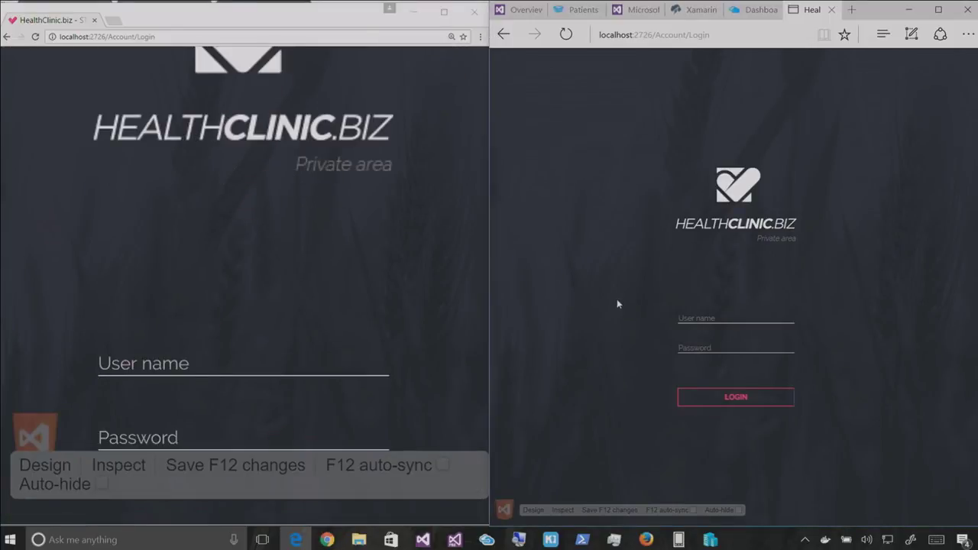
key("ctrl+plus")
key("ctrl+plus")
key("ctrl+plus")
key("ctrl+plus")
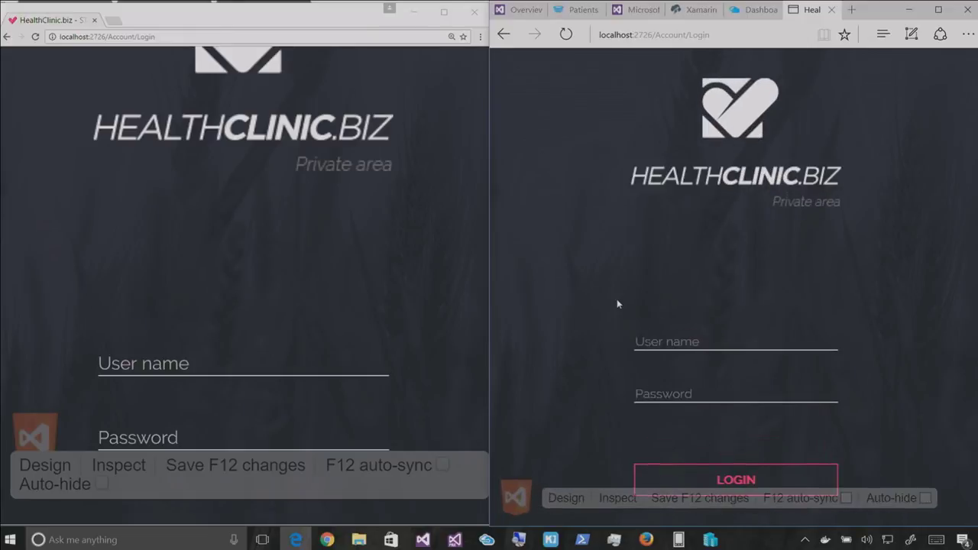
key("ctrl+plus")
Enter the user's e-mail address as User name and type the account password
left_click(662, 349)
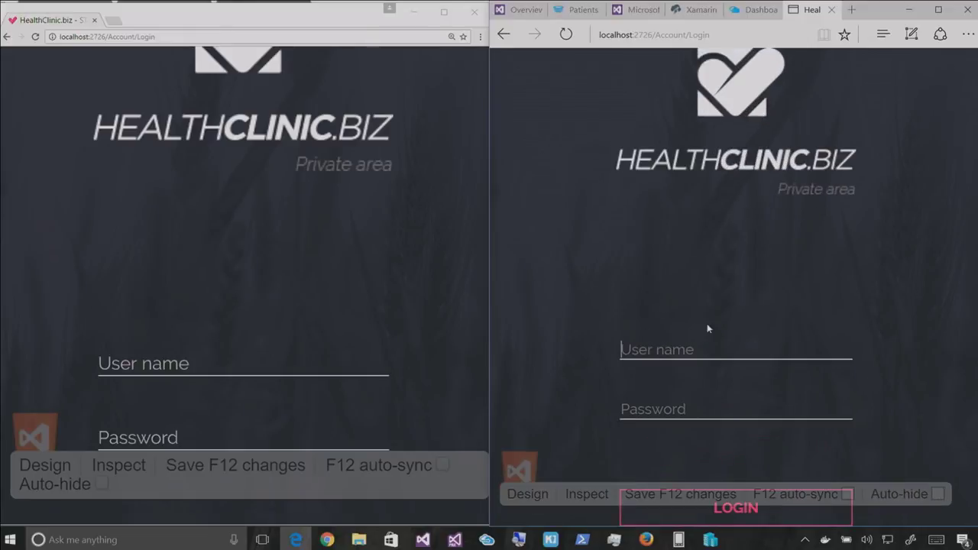
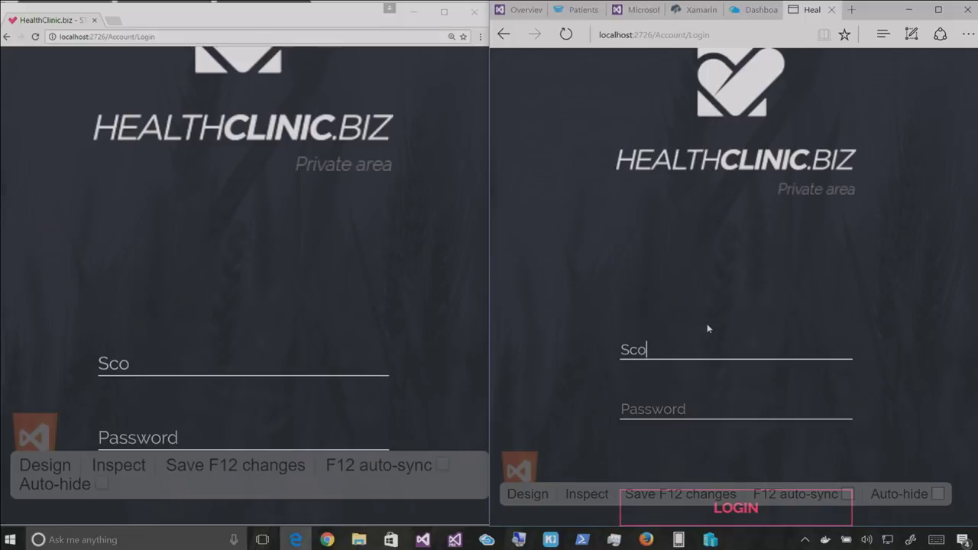
key("Tab")
type("********")
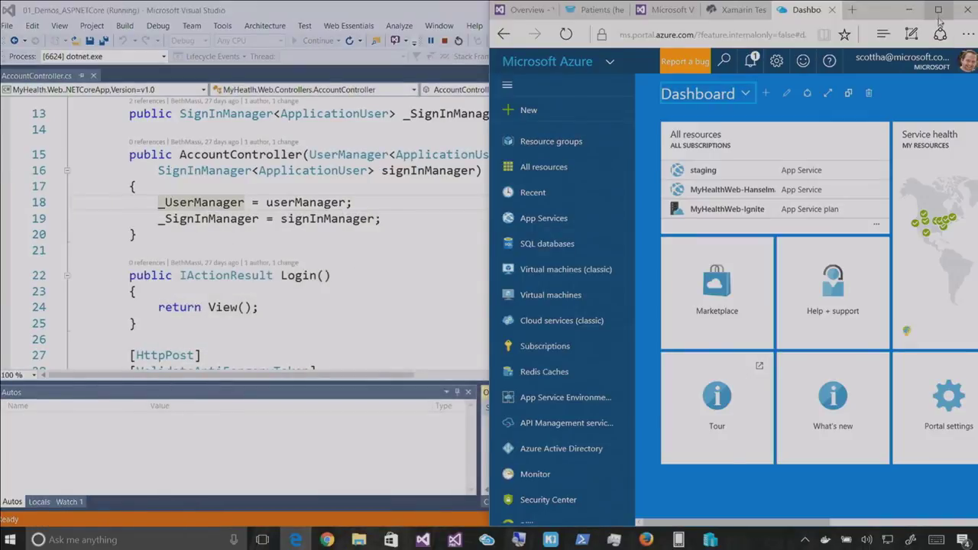
Return from Edge to Visual Studio and stop debugging the web app in AccountController.cs
left_click(935, 12)
key("alt+Tab")
key("Tab")
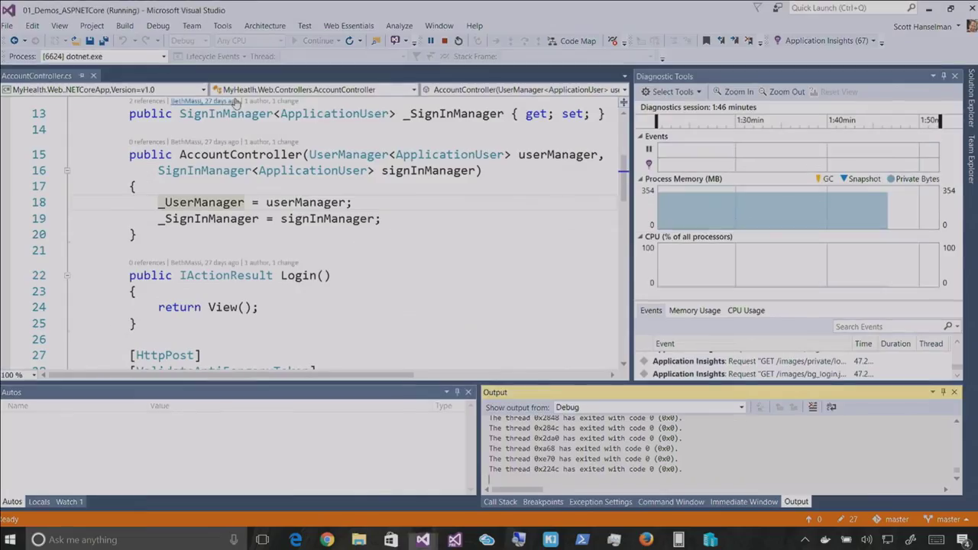
left_click(318, 170)
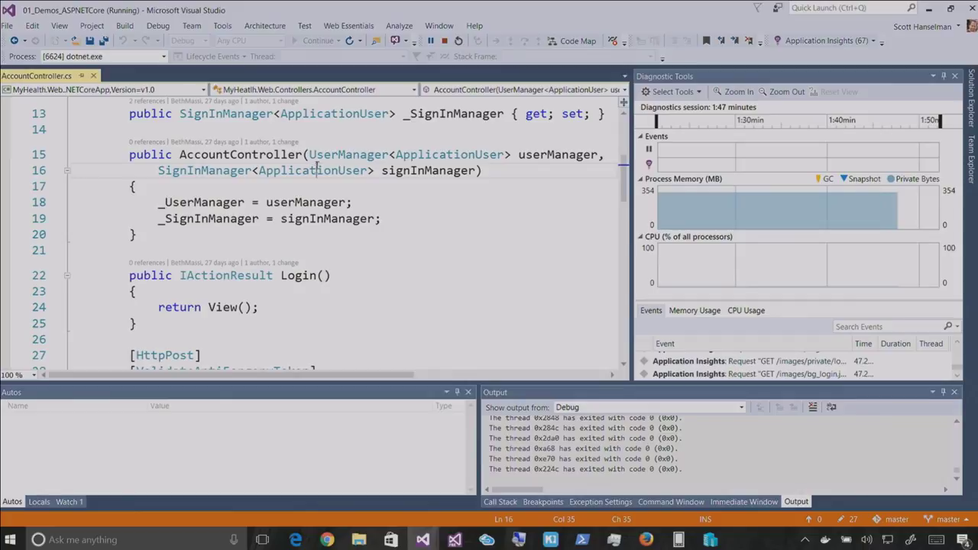
left_click(157, 25)
left_click(171, 100)
left_click(400, 139)
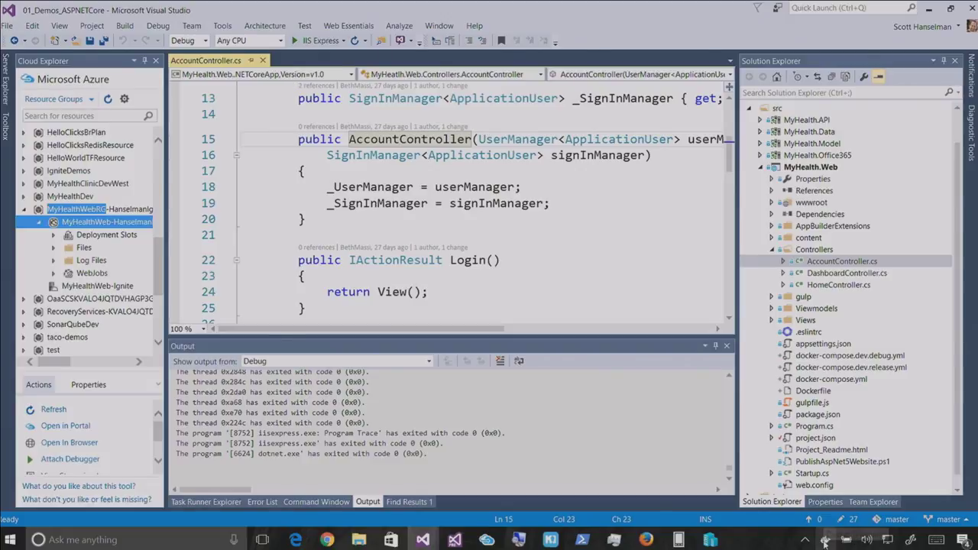
mouse_move(824, 541)
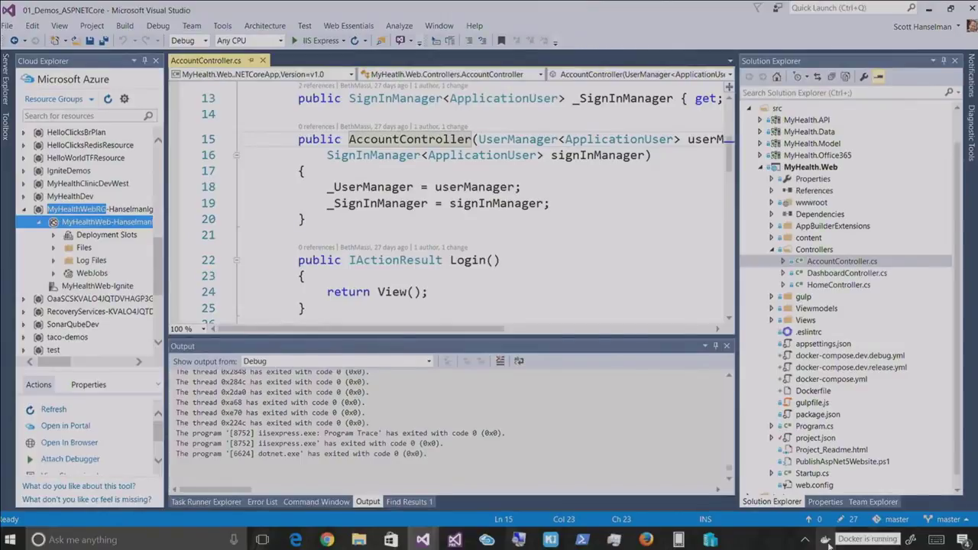
Check MobyLinuxVM in Hyper-V Manager, then browse Docker Hub images in Kitematic
left_click(711, 539)
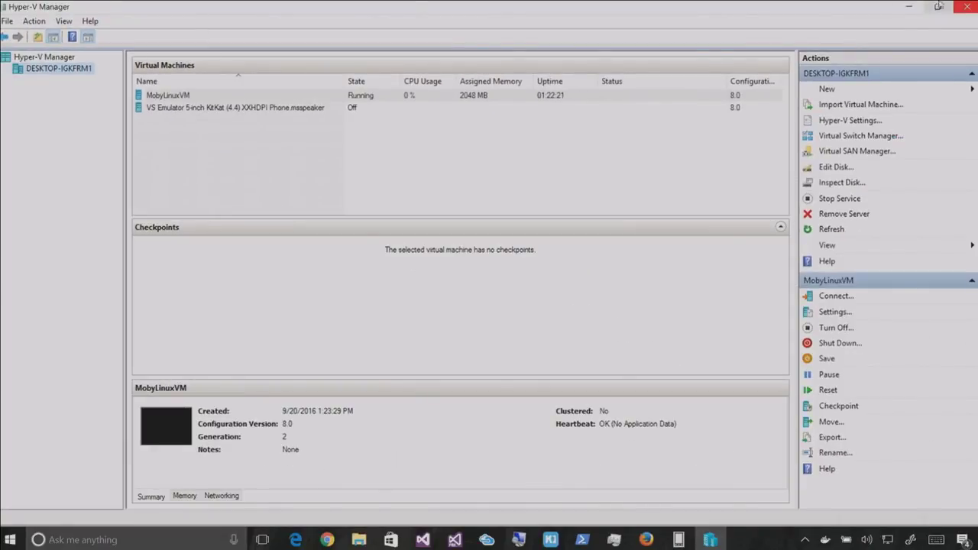
left_click(908, 6)
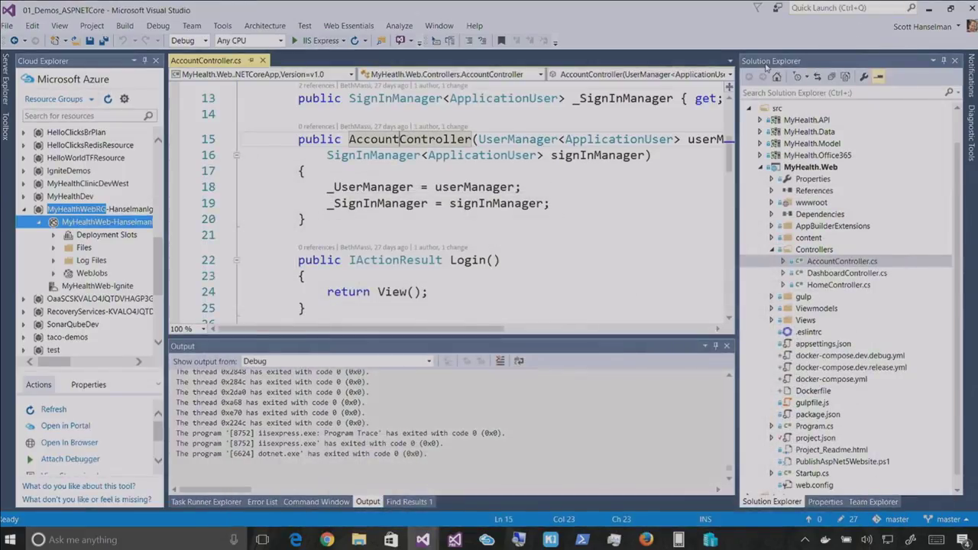
left_click(554, 539)
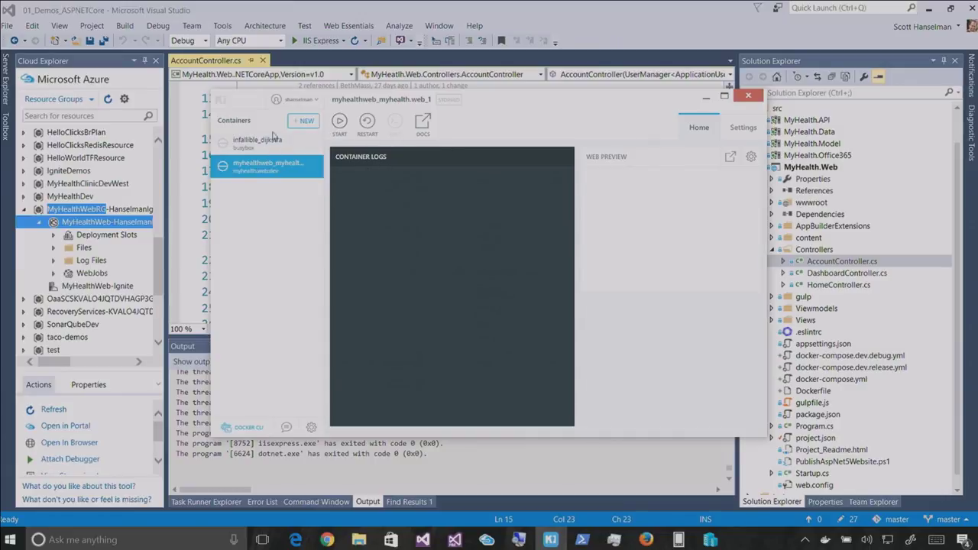
left_click(295, 121)
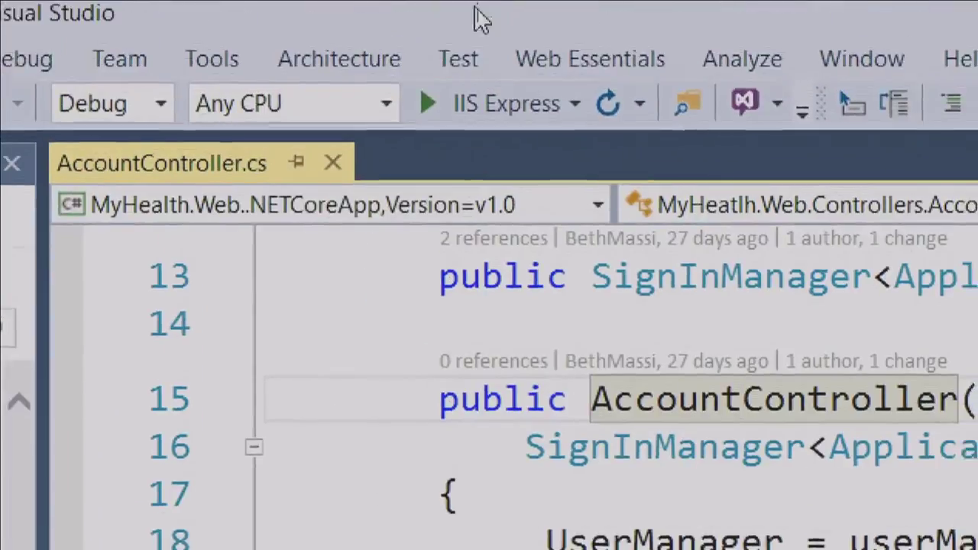
Switch the launch profile to Docker and add Docker support to MyHealth.Web
left_click(573, 103)
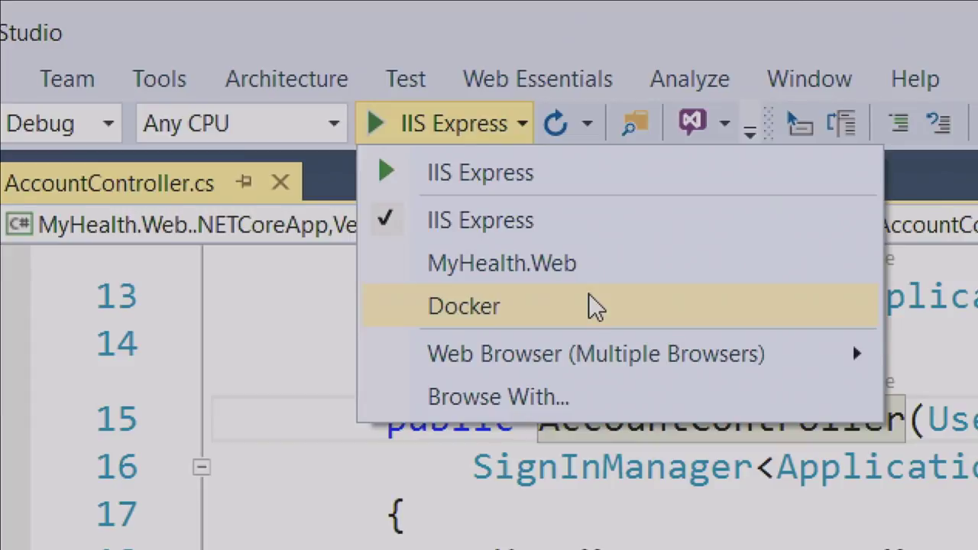
left_click(589, 298)
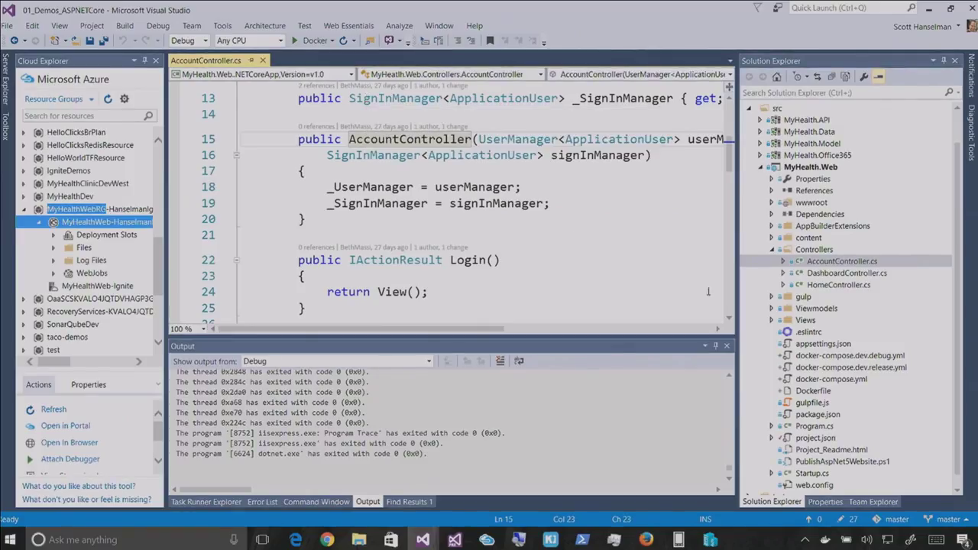
right_click(791, 171)
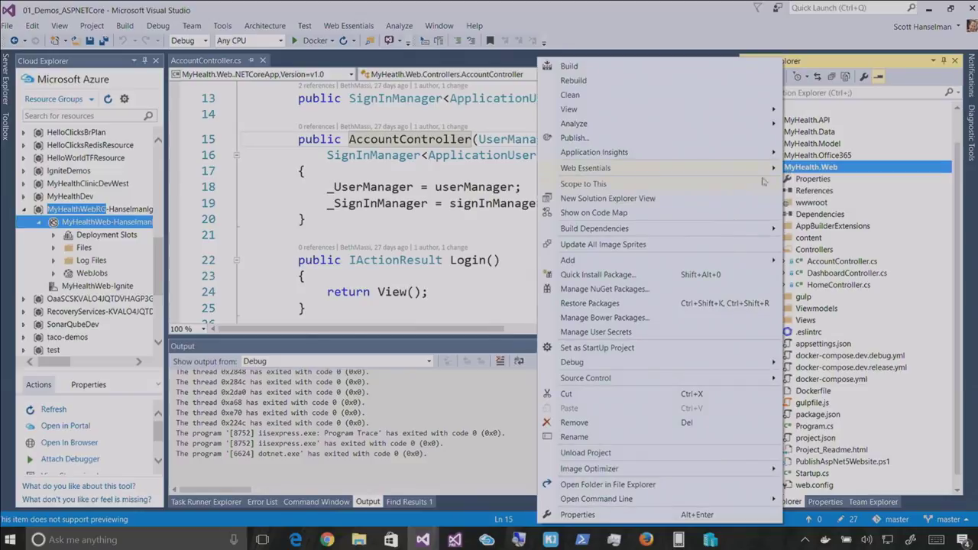
mouse_move(571, 261)
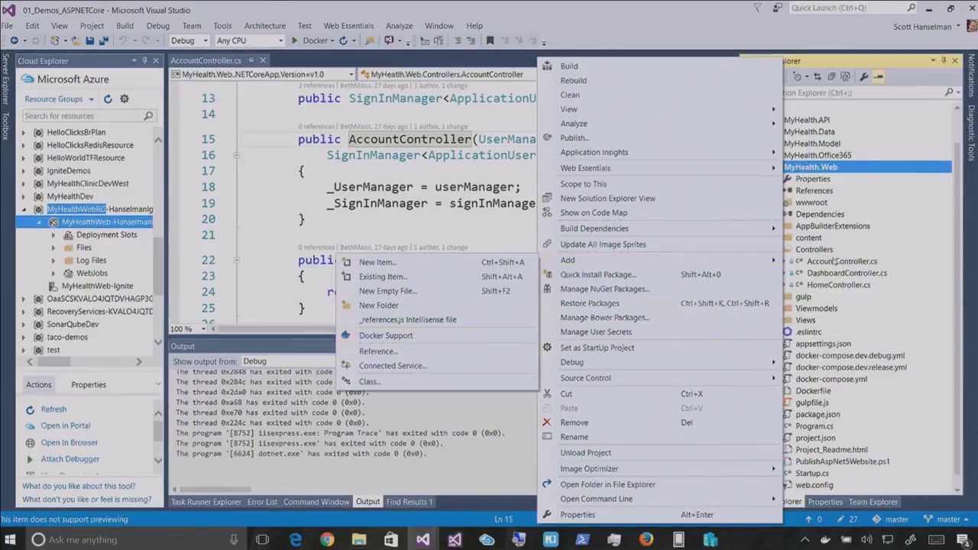
key("Escape")
key("Escape")
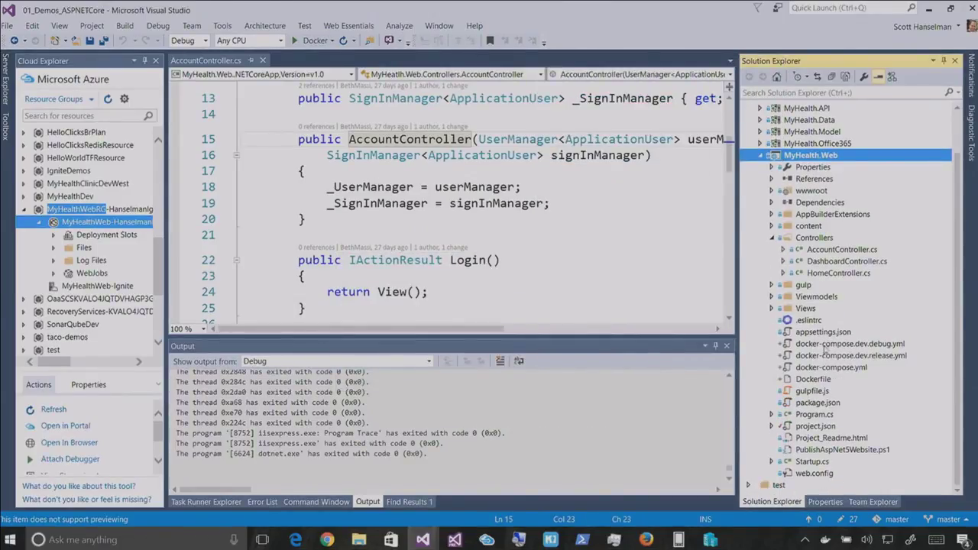
Open the Dockerfile and run the web app in a Docker container at localhost:32768
left_click(814, 380)
double_click(814, 381)
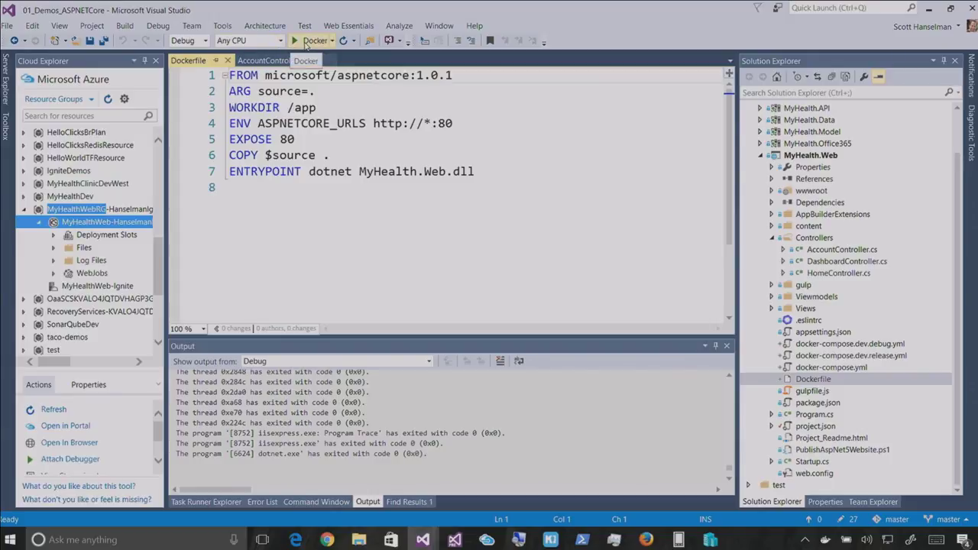
left_click(304, 41)
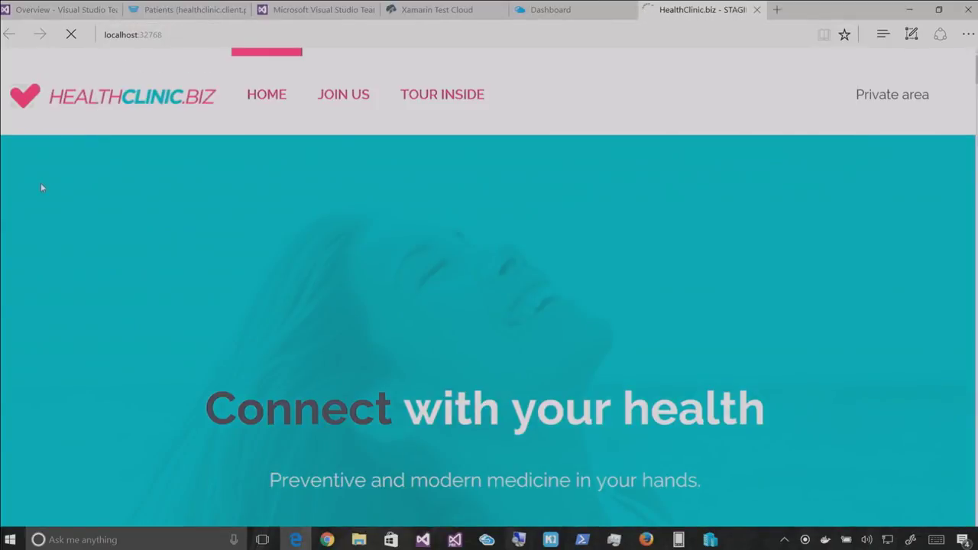
Inspect the myhealthweb container's logs and port 80 mapping in Kitematic, then close it
mouse_move(17, 4)
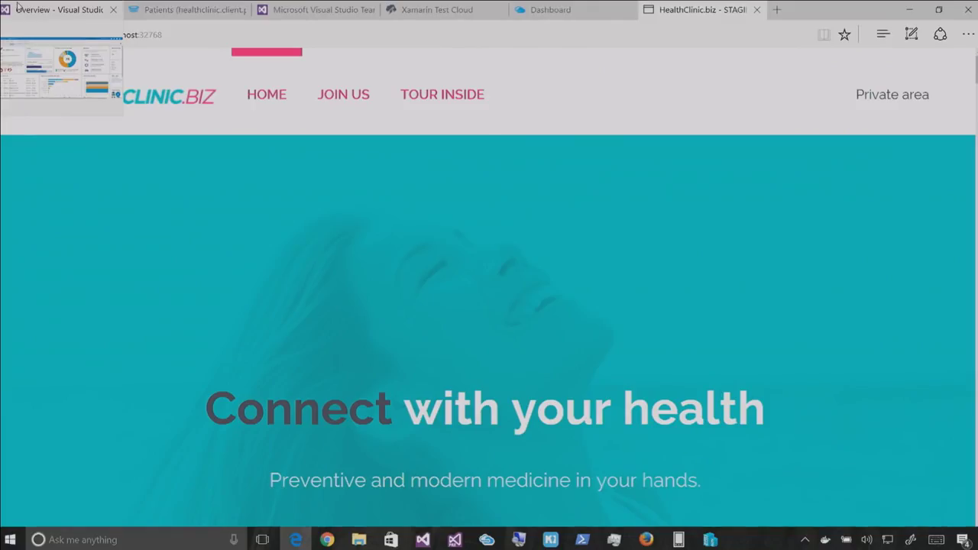
left_click(550, 540)
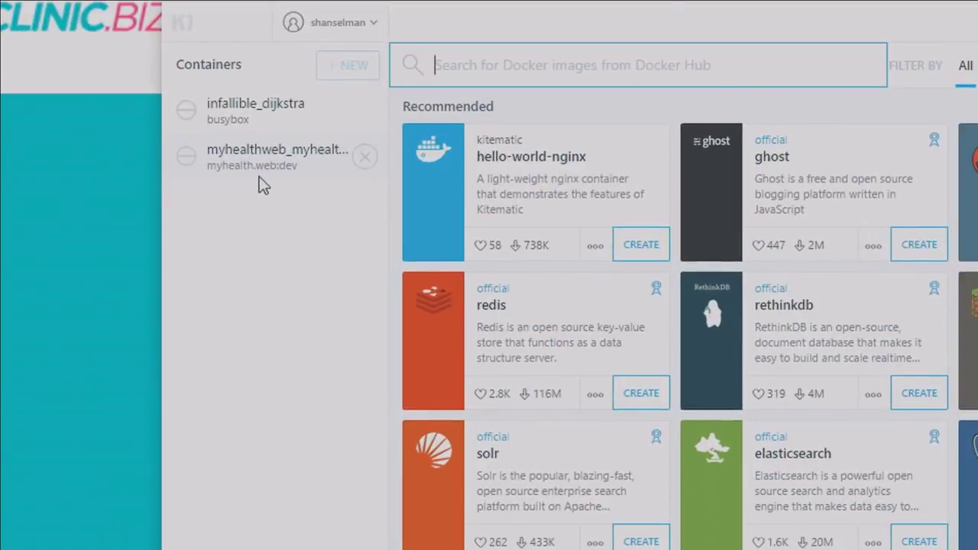
left_click(259, 180)
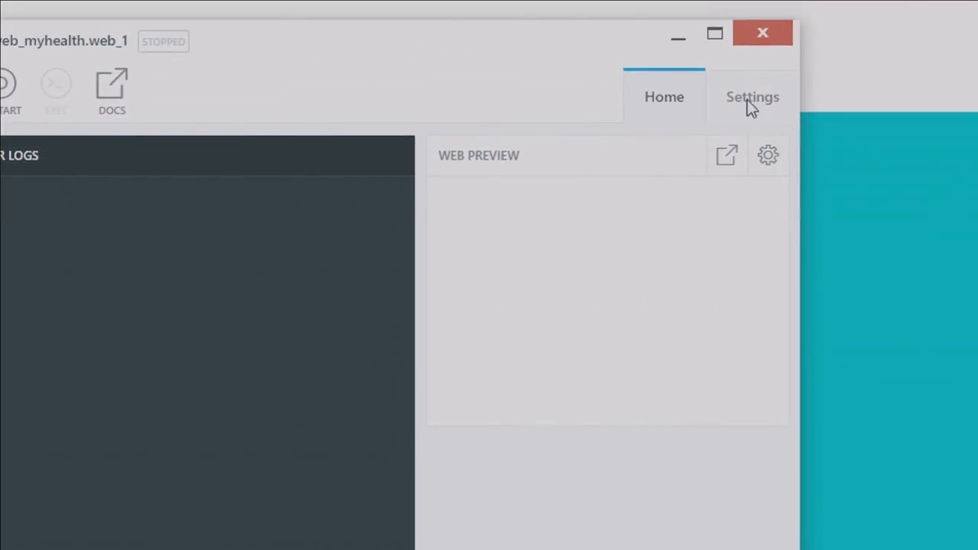
left_click(750, 103)
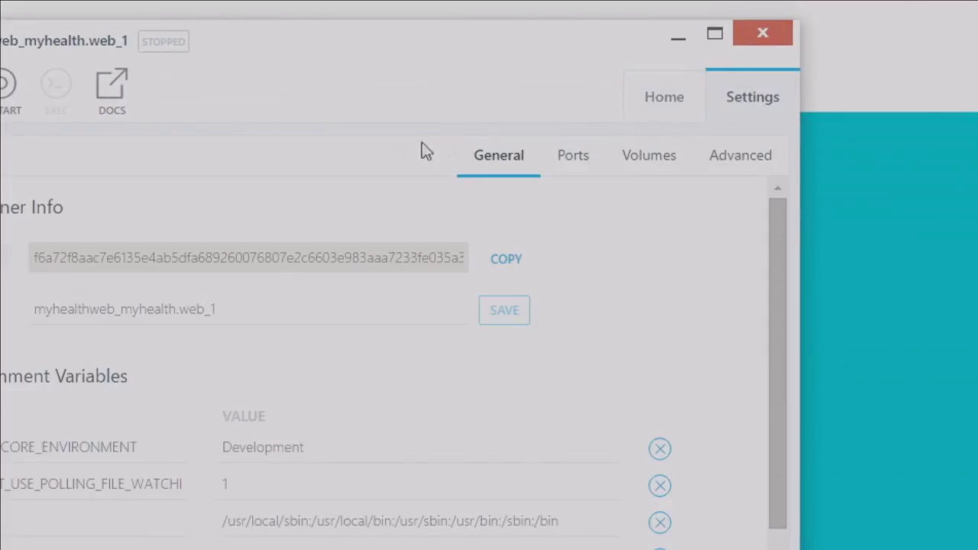
left_click(692, 151)
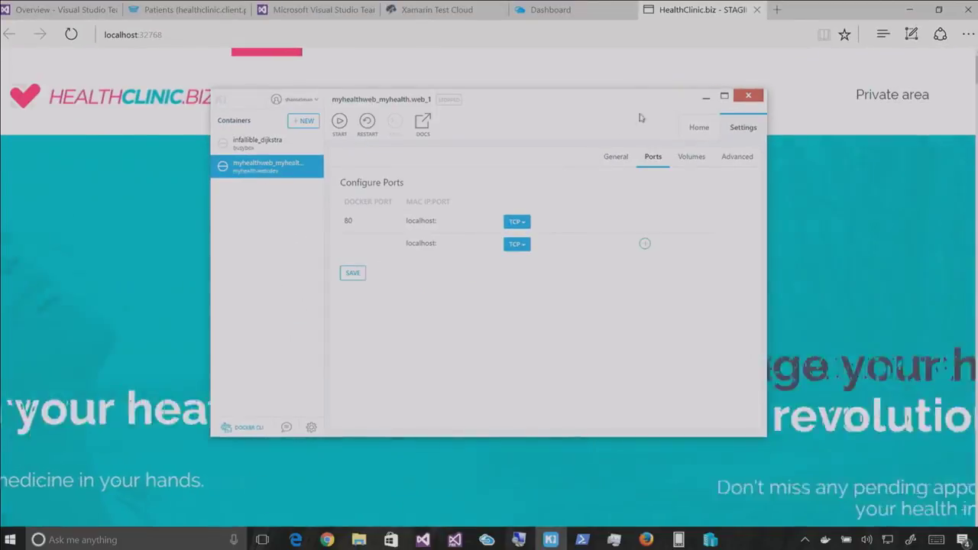
left_click(749, 97)
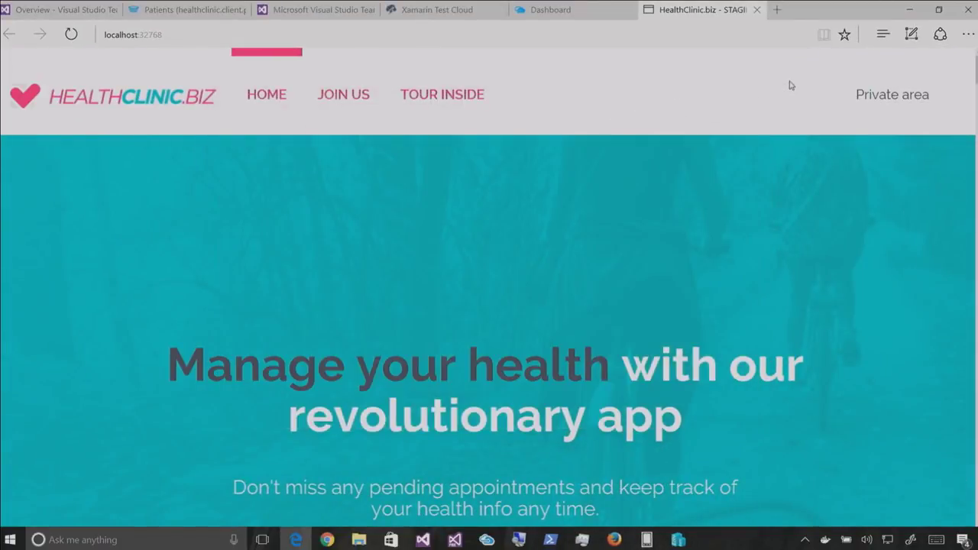
Load the Private area login page and break on the AccountController constructor at line 15
left_click(885, 97)
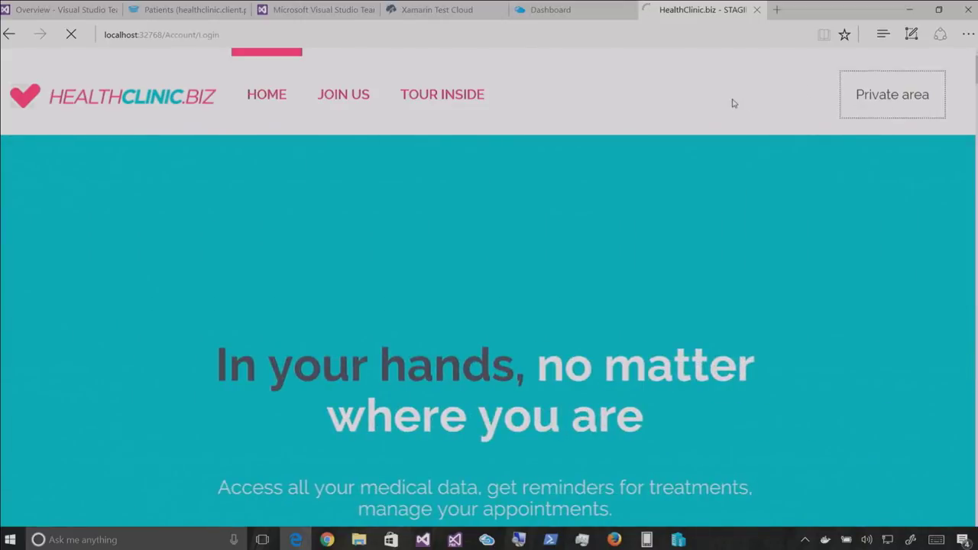
key("alt+Tab")
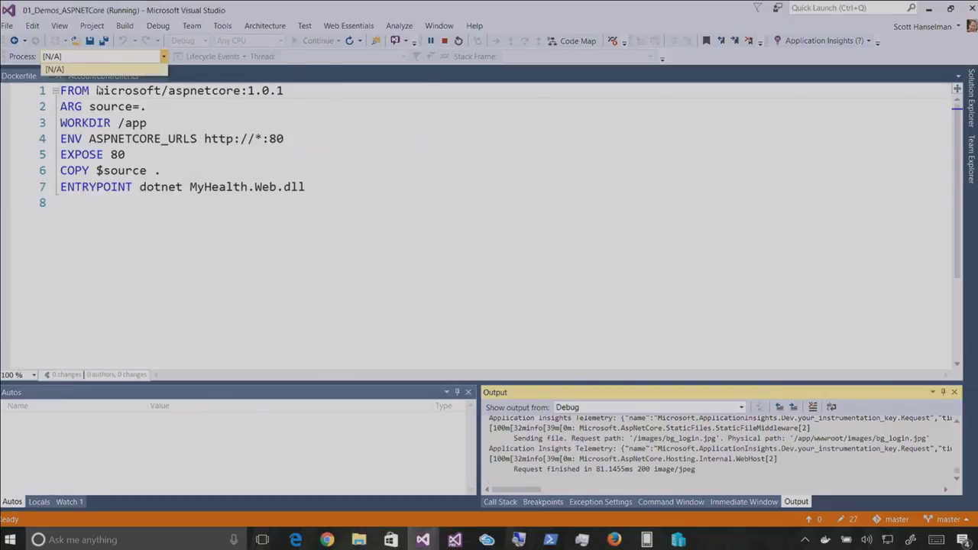
left_click(104, 78)
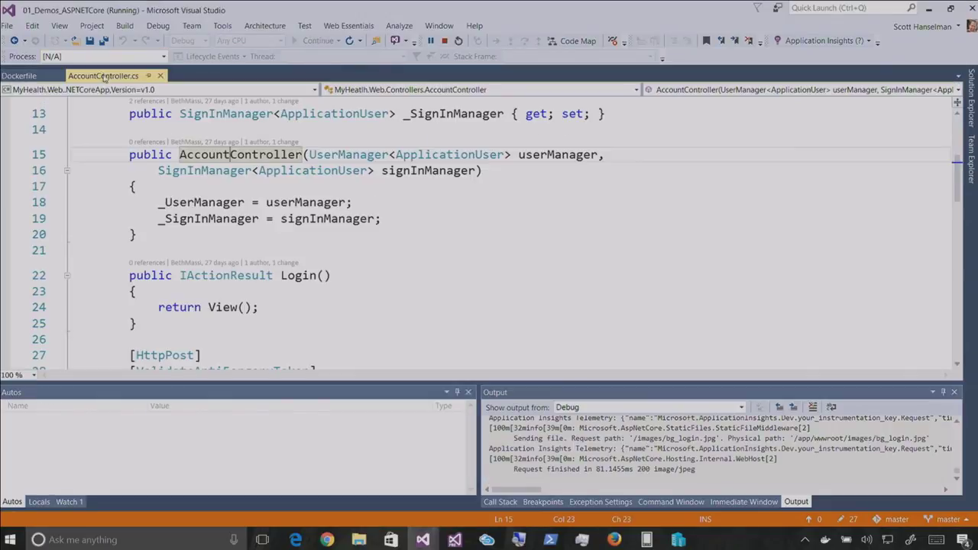
left_click(6, 156)
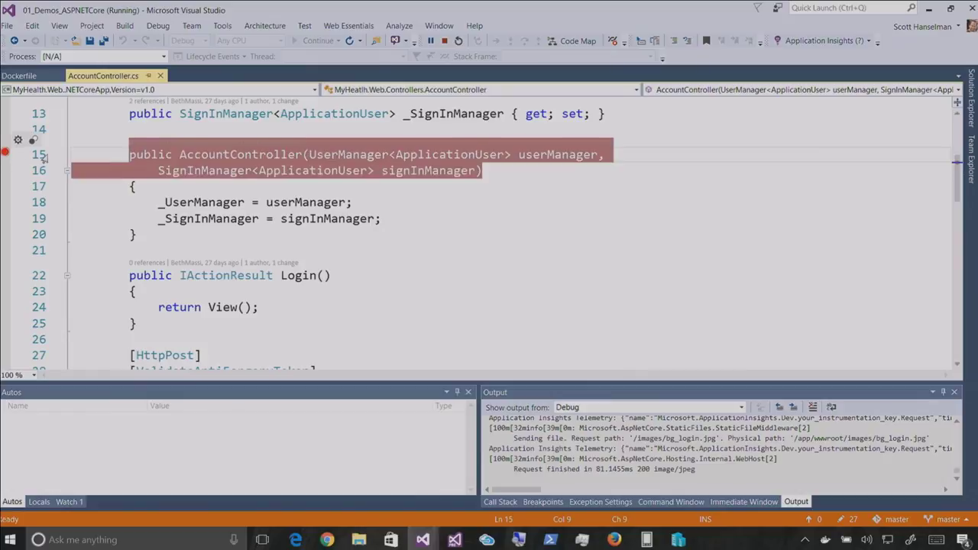
key("alt+Tab")
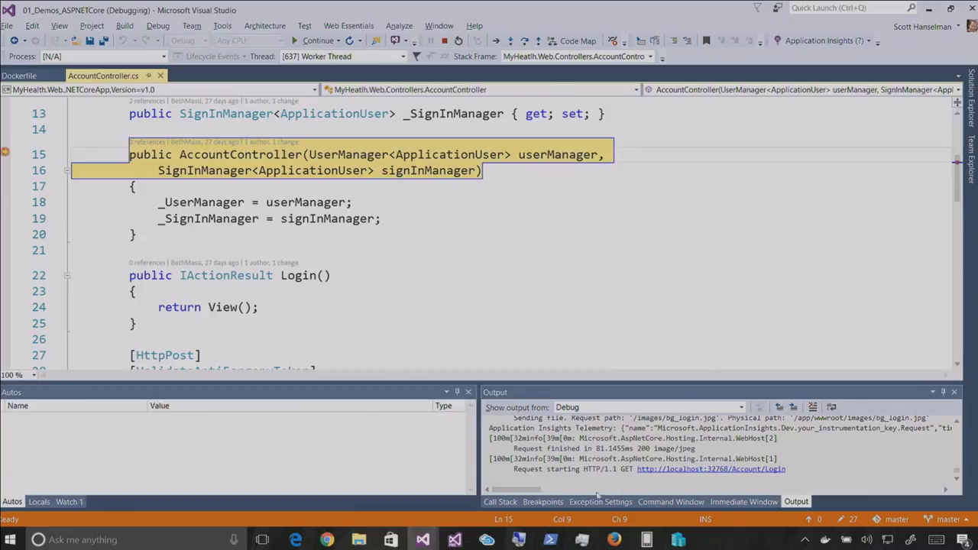
left_click(550, 539)
Run 'docker ps' and 'docker top ec' to list the container and its processes
type("docker ps")
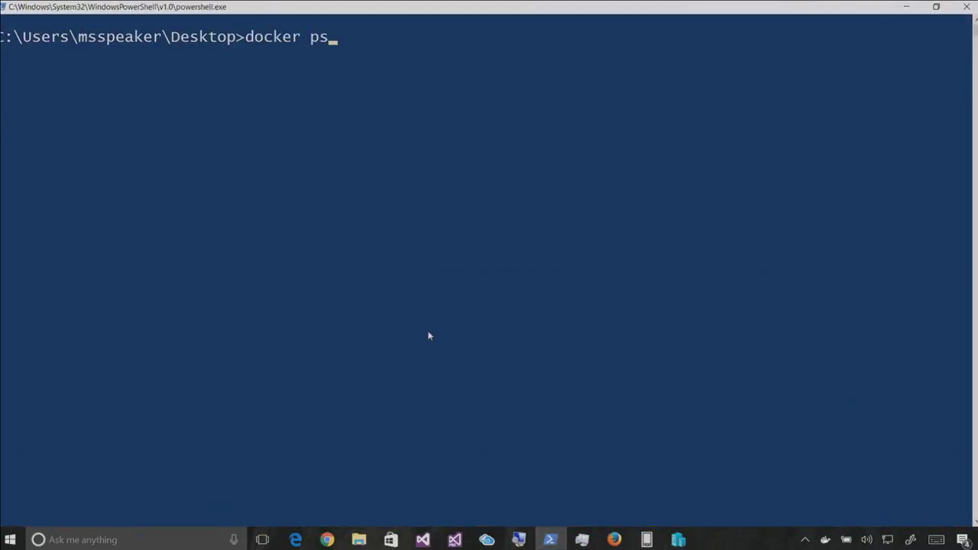
key("Return")
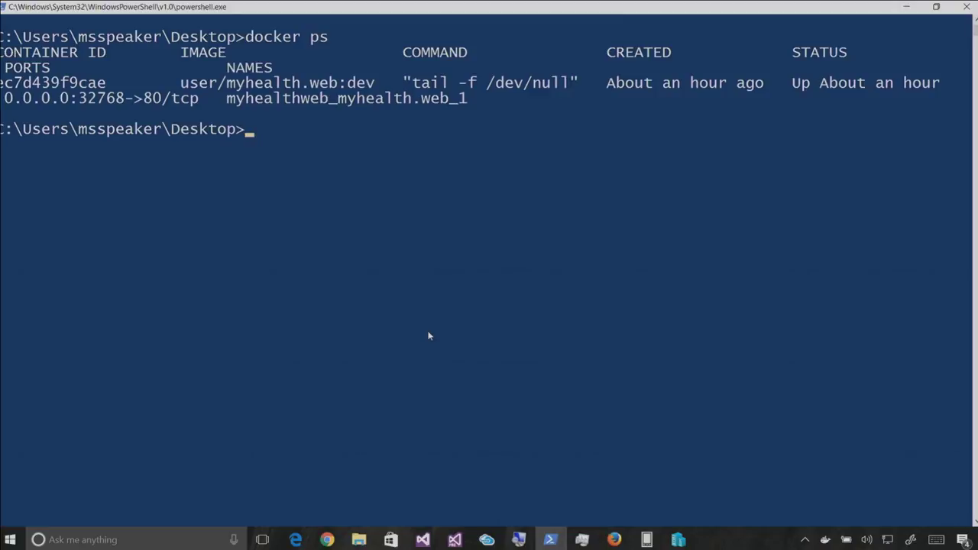
type("docker top ec")
key("Return")
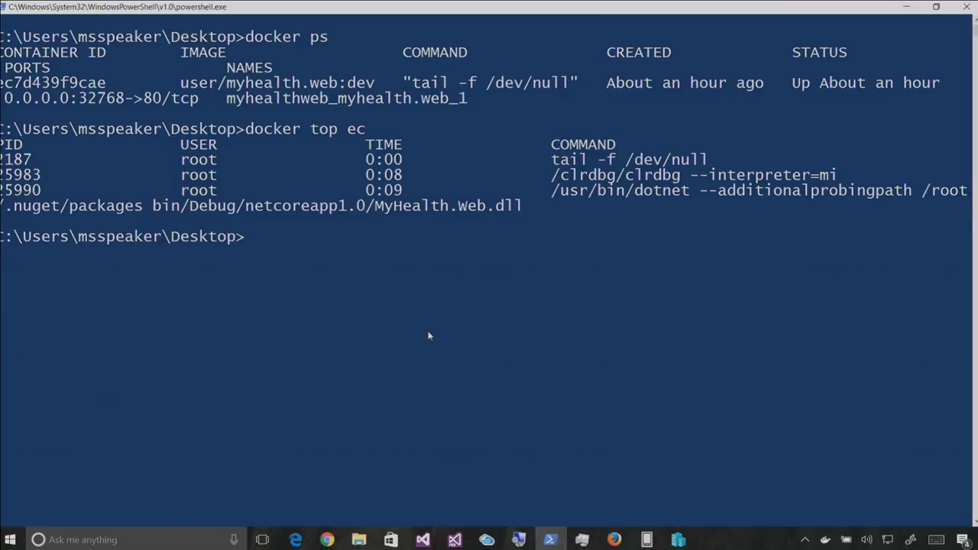
key("alt+Tab")
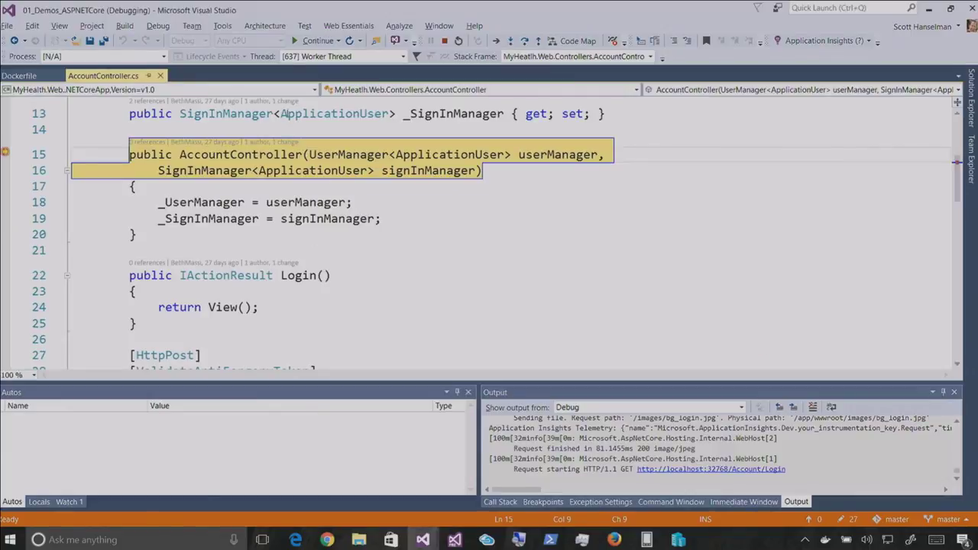
Stop debugging, remove the line 15 breakpoint, and widen the Cloud Explorer pane
left_click(157, 25)
left_click(175, 97)
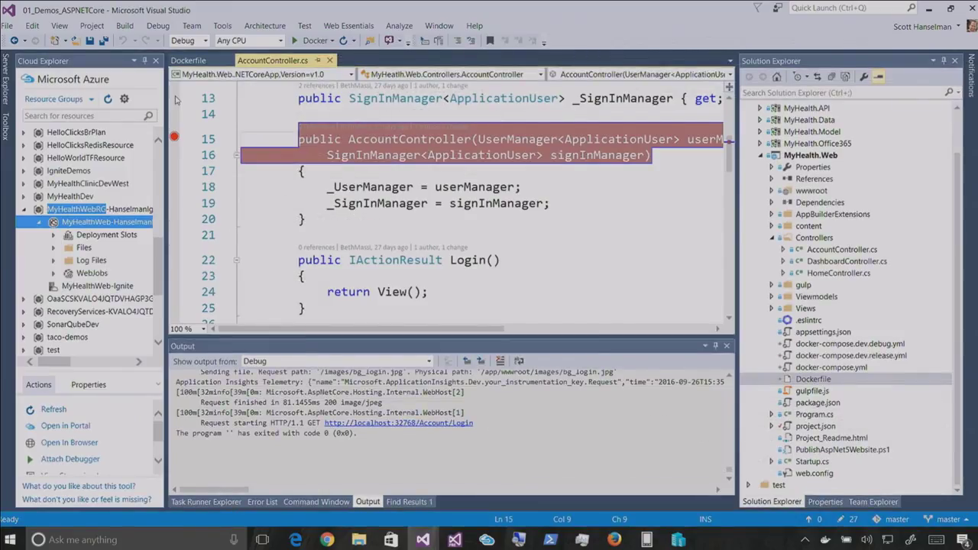
left_click(377, 203)
left_click(323, 139)
key("F9")
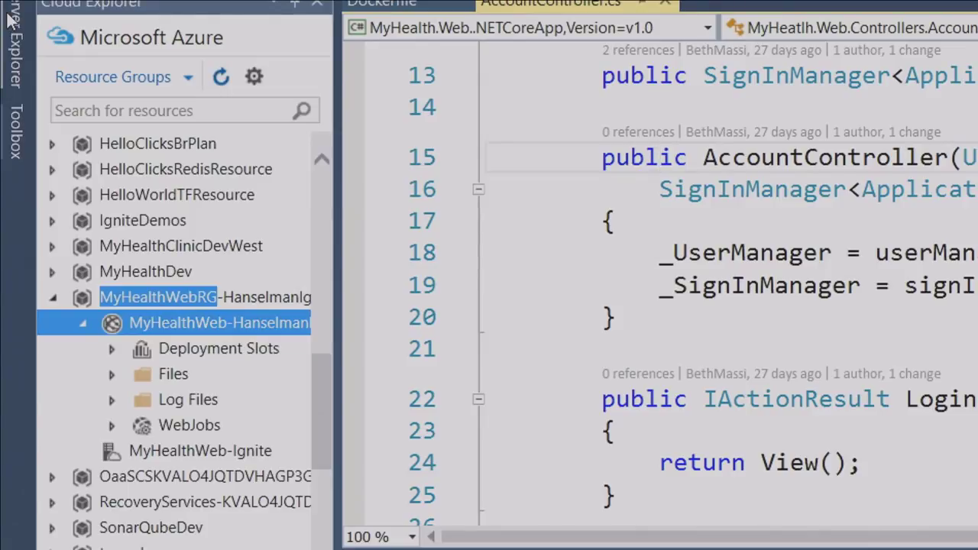
left_click_drag(337, 302, 432, 312)
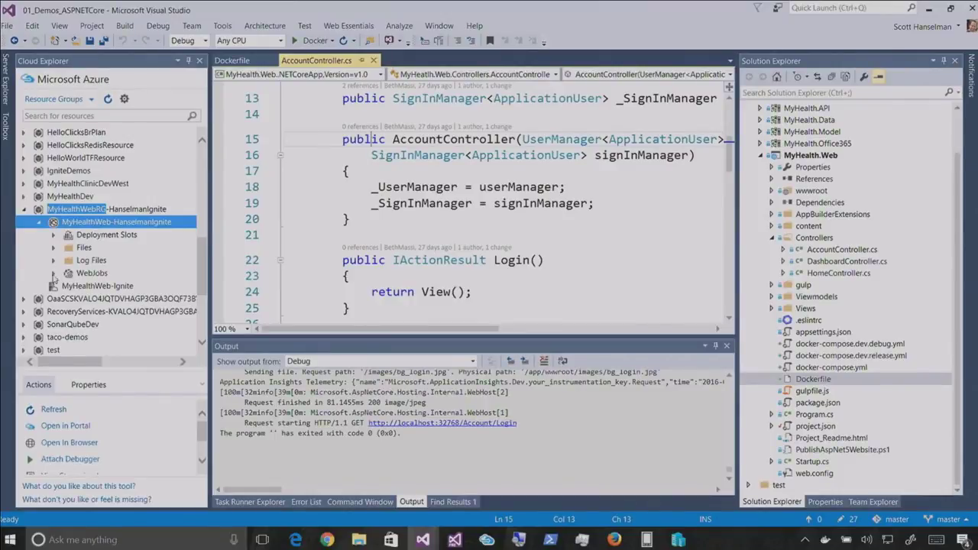
left_click(295, 539)
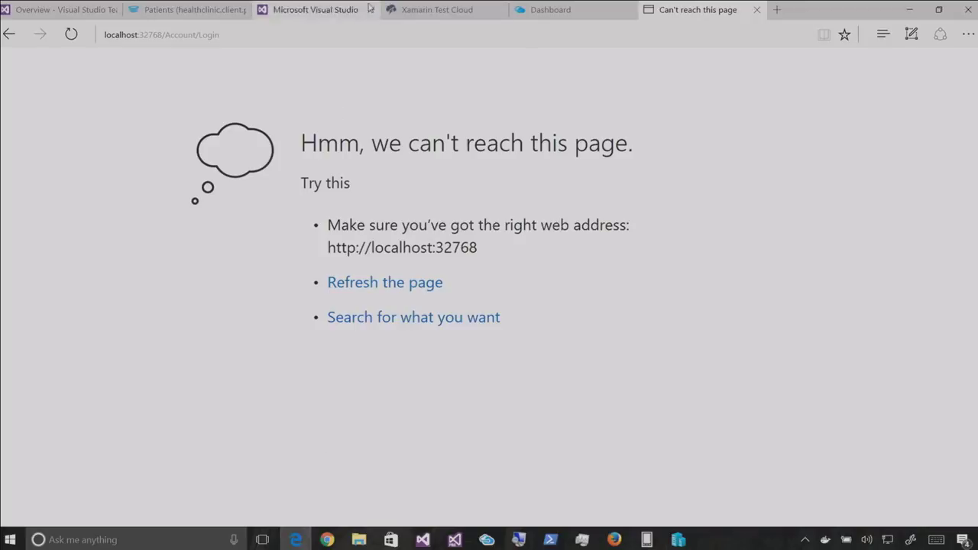
Load the production site myhealthweb-hanselmanignite.azurewebsites.net in Edge
left_click(410, 33)
type("hansel")
key("Down")
key("Return")
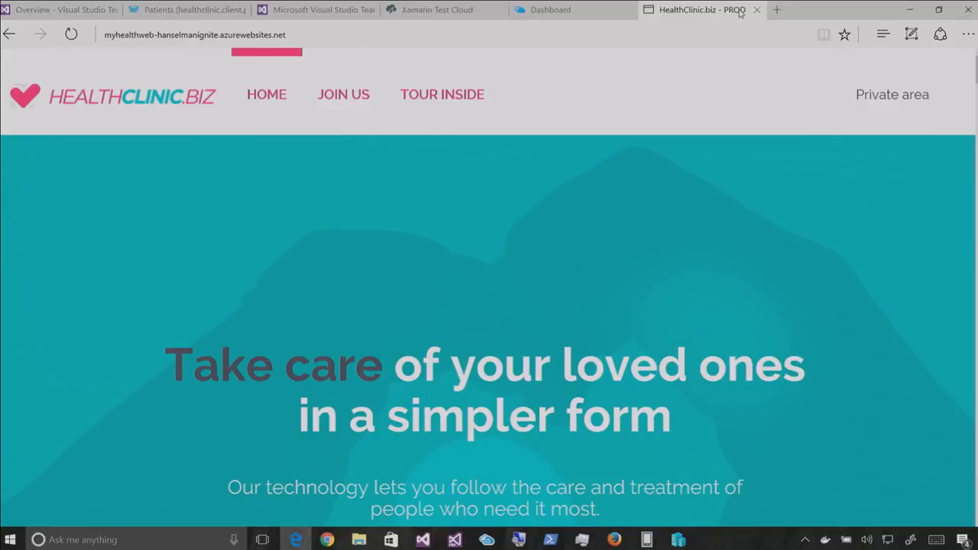
key("alt+Tab")
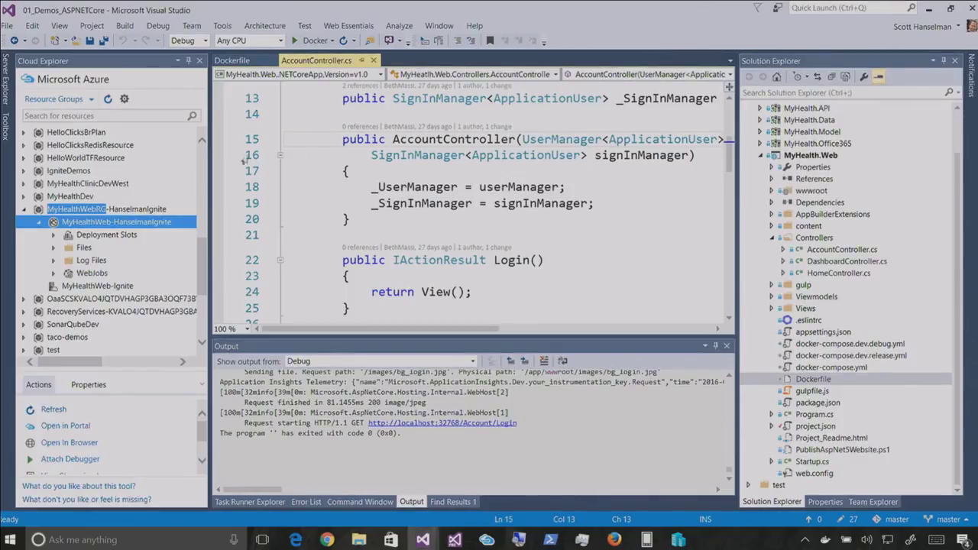
Toggle Cloud Explorer grouping to Resource Types and back, then re-enter Azure credentials
left_click(63, 237)
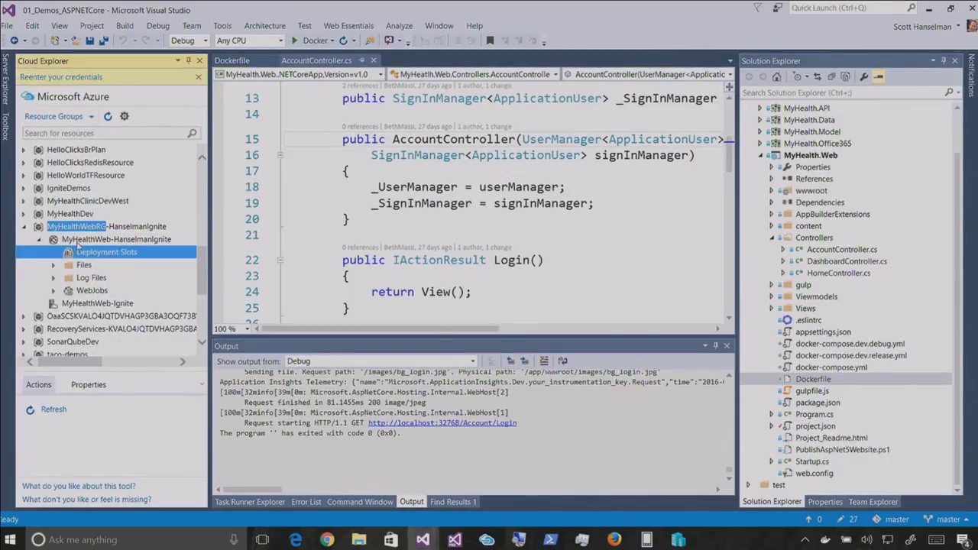
left_click(68, 240)
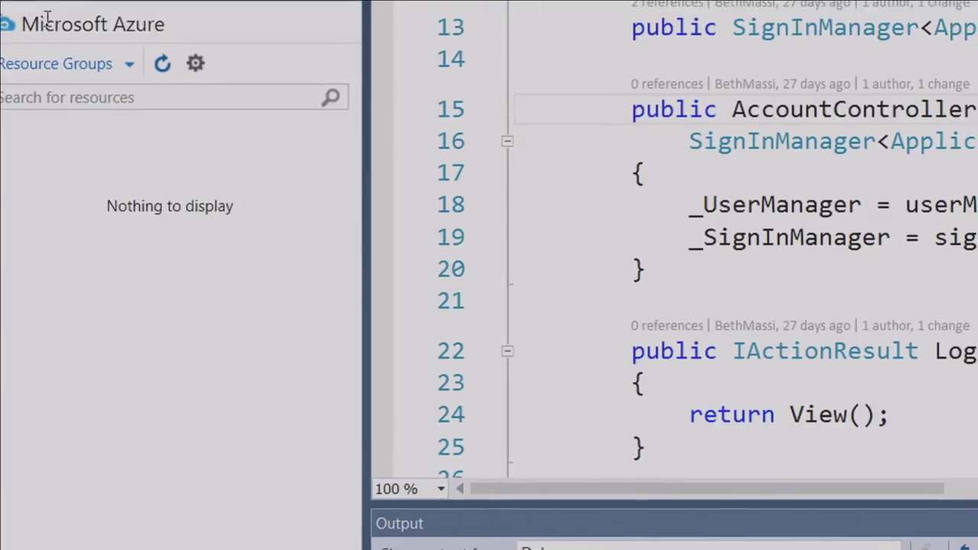
left_click(59, 117)
left_click(46, 98)
left_click(38, 68)
left_click(45, 130)
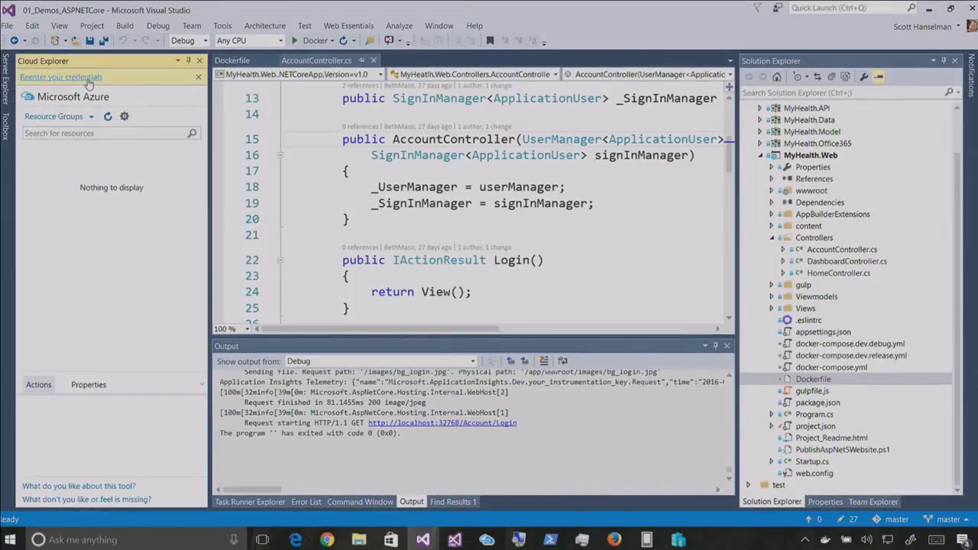
left_click(89, 77)
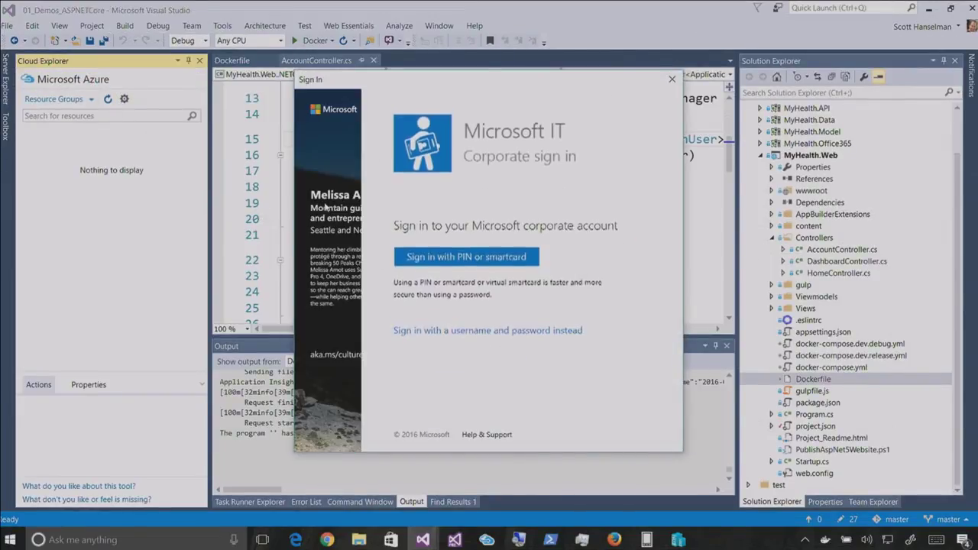
Sign in to Azure with username and password, retrying after the failed first attempt
left_click(433, 332)
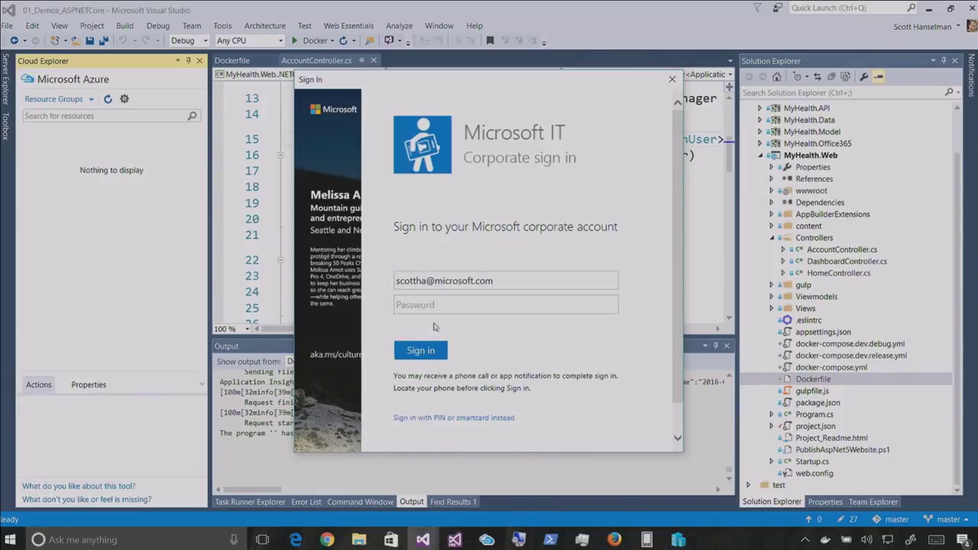
left_click(440, 310)
type("•••••••••")
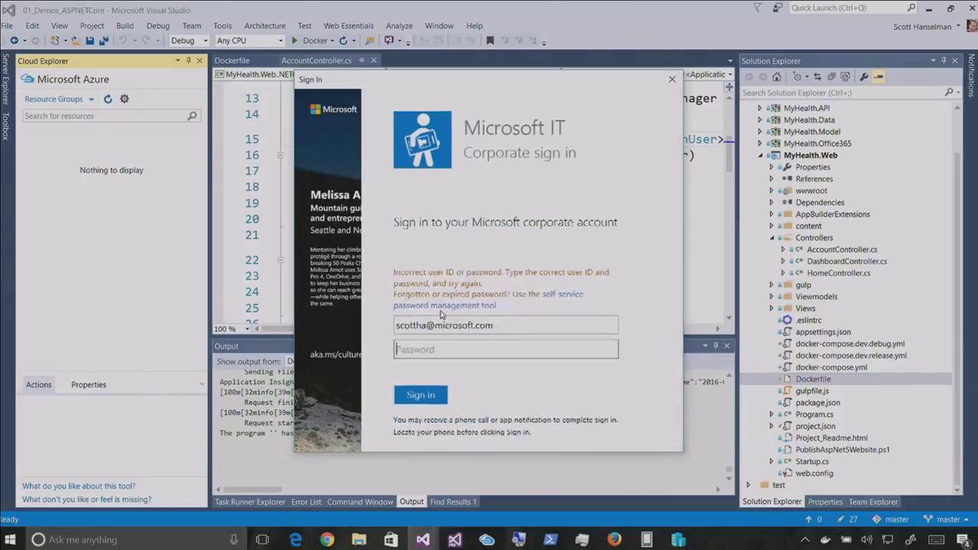
type("••••••••••")
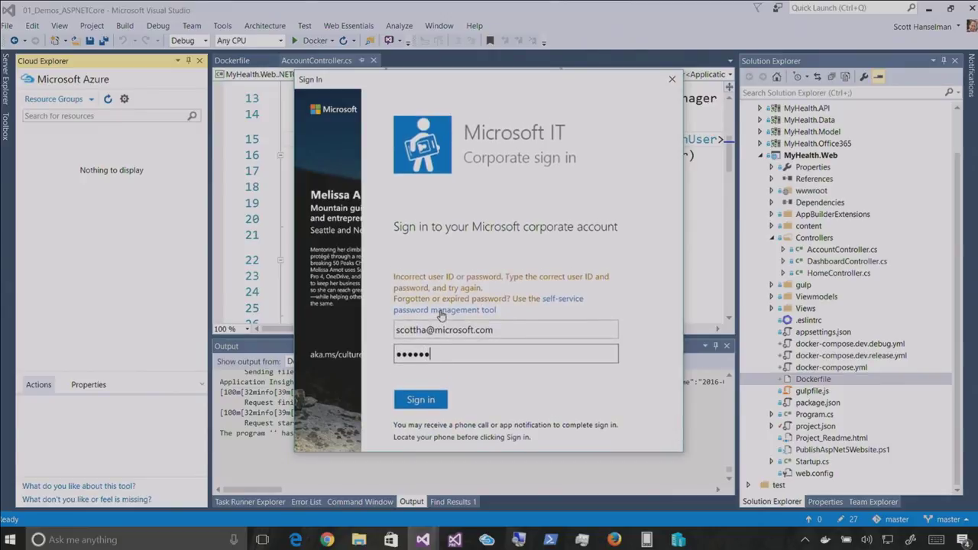
key("Return")
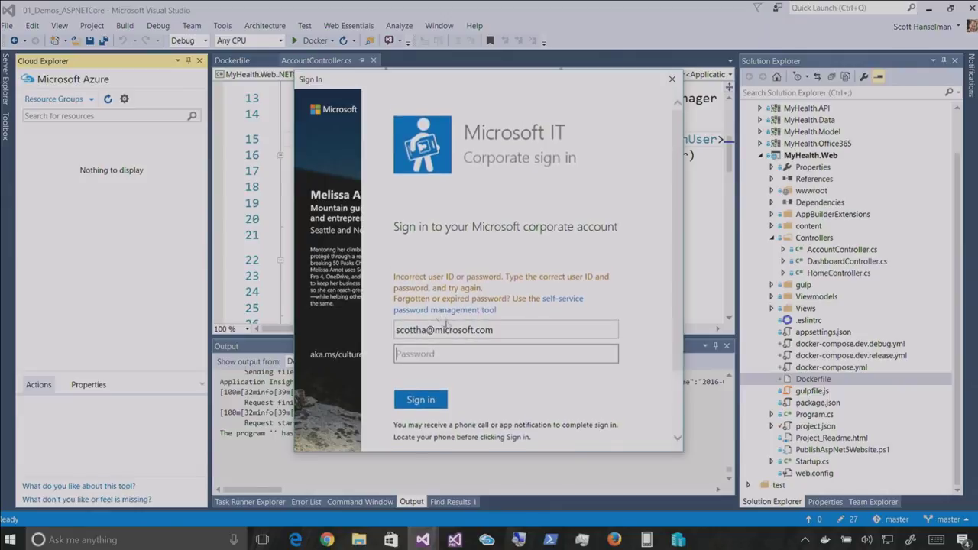
left_click(424, 353)
type("•••••••")
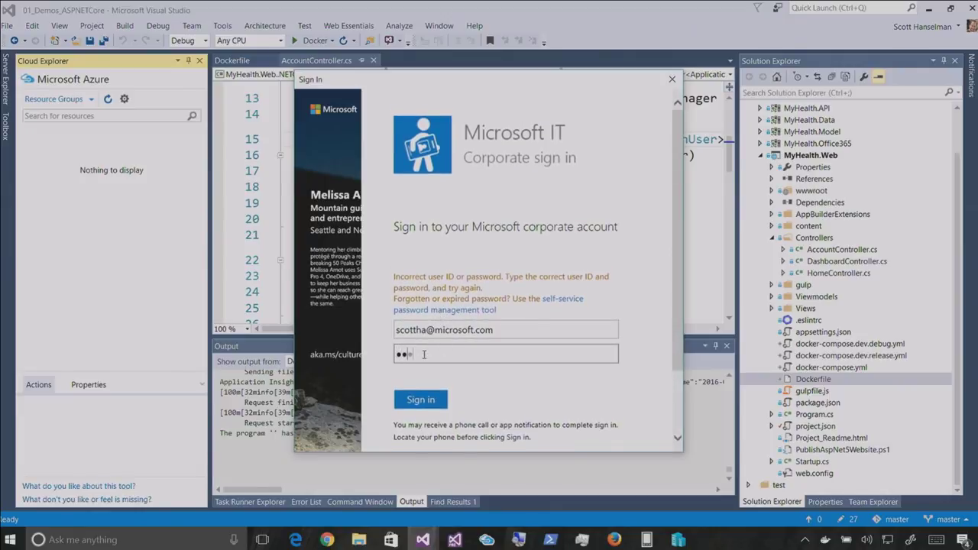
type("••")
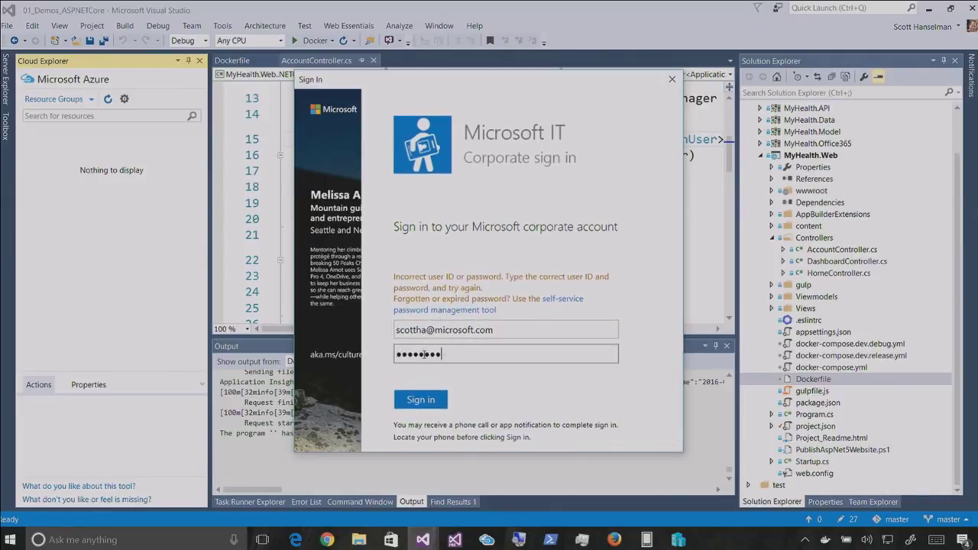
left_click(416, 401)
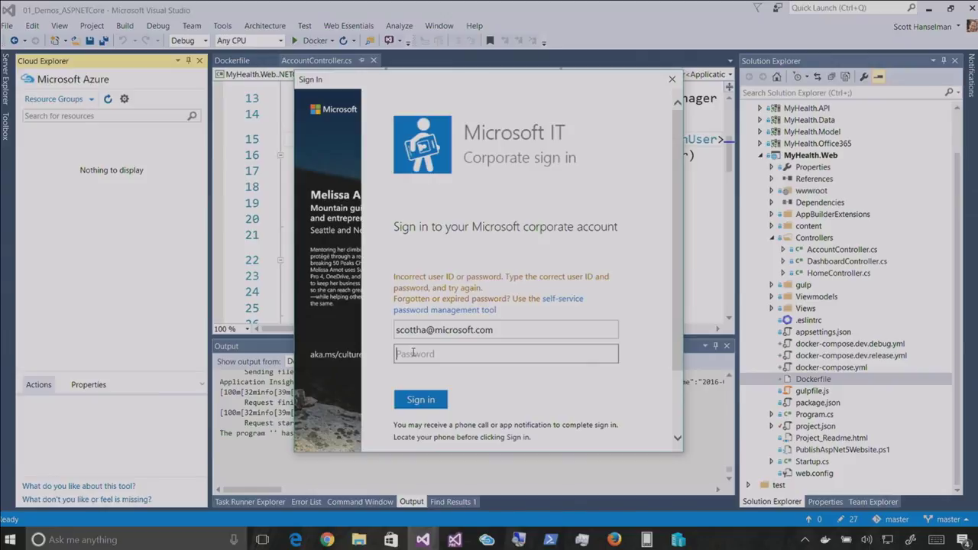
type("******")
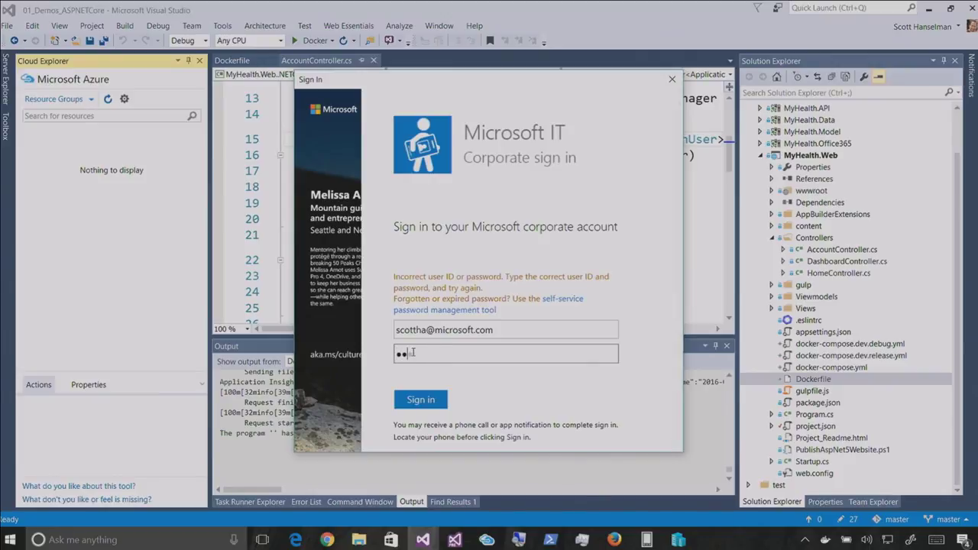
type("***")
left_click(410, 399)
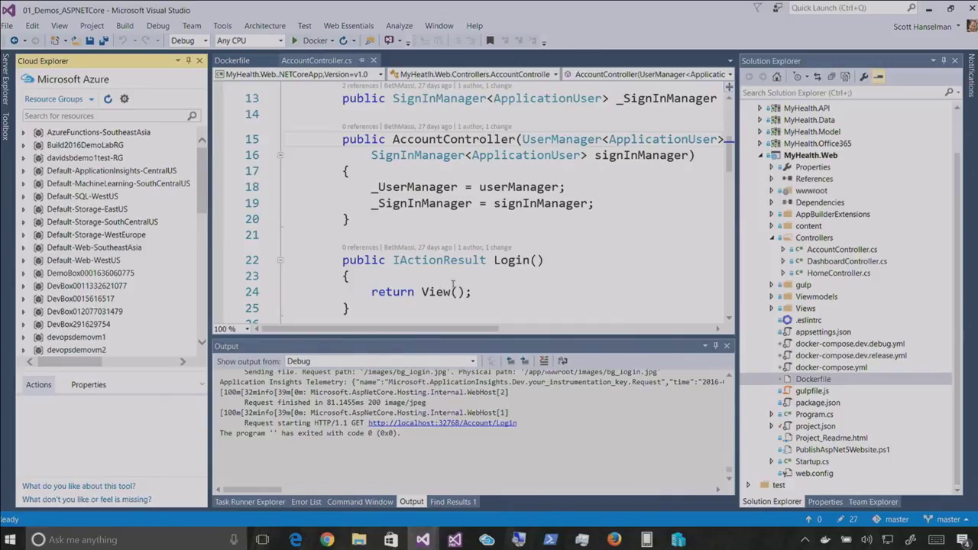
Expand MyHealthWebRG-HanselmanIgnite down to the app's staging deployment slot and widen the tree to show it
scroll(382, 291, "down", 1)
scroll(105, 244, "down", 4)
scroll(106, 245, "down", 5)
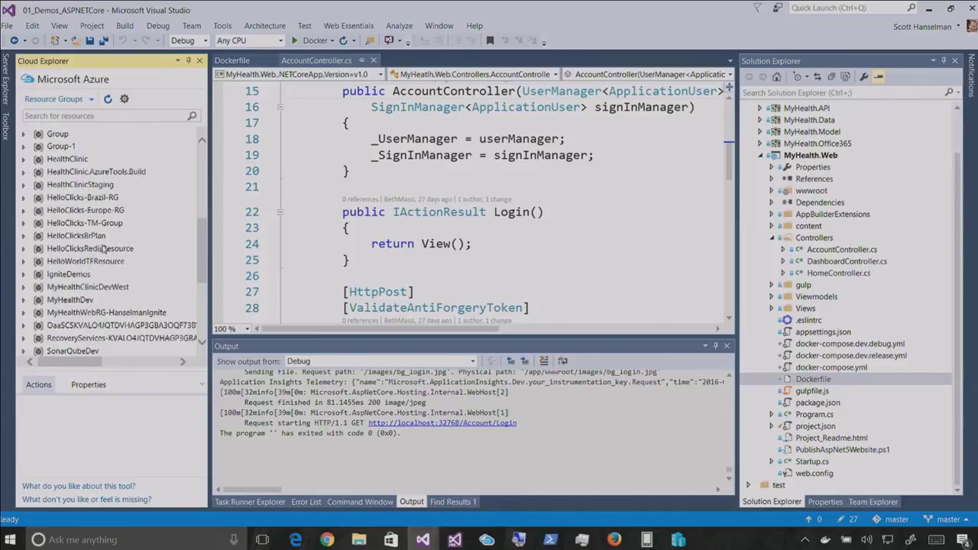
scroll(44, 210, "up", 4)
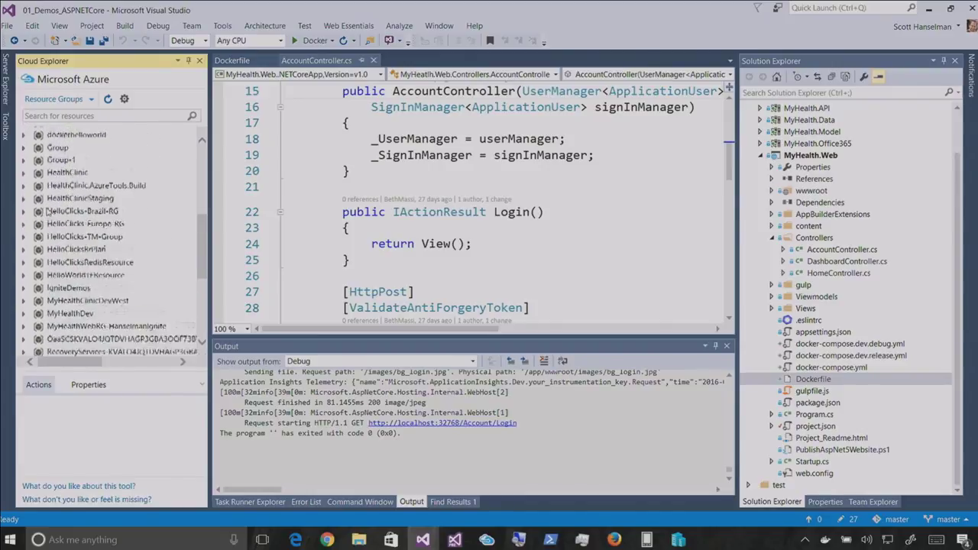
scroll(43, 241, "down", 4)
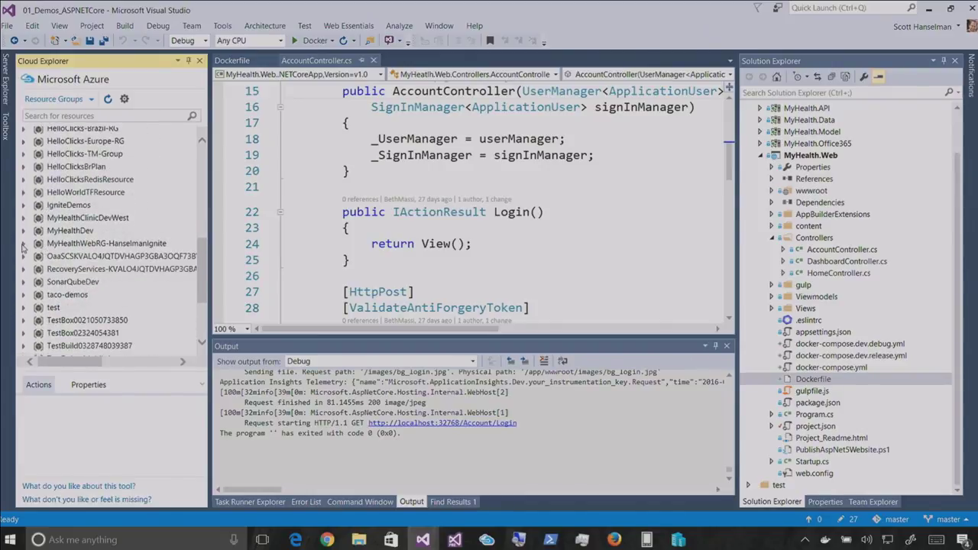
left_click(23, 243)
left_click(39, 256)
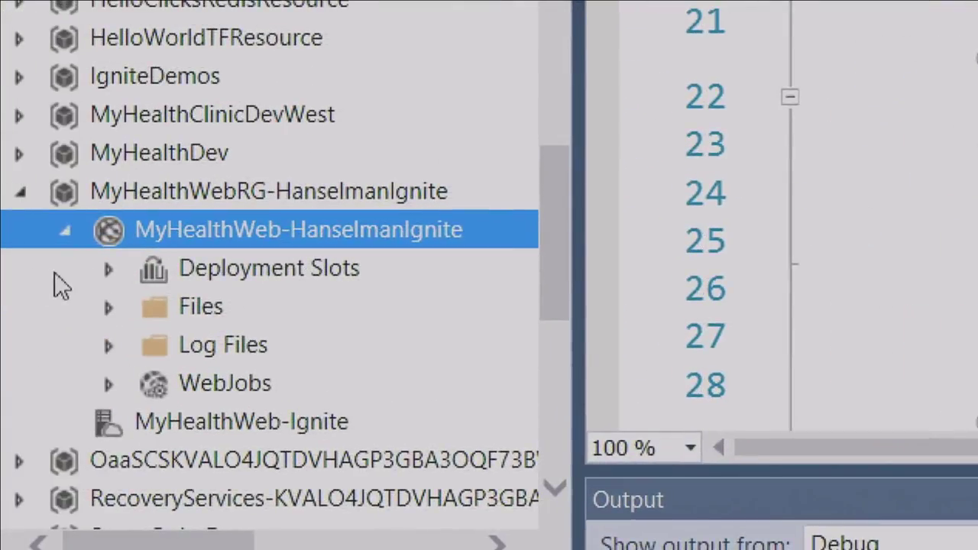
left_click(111, 269)
left_click(151, 308)
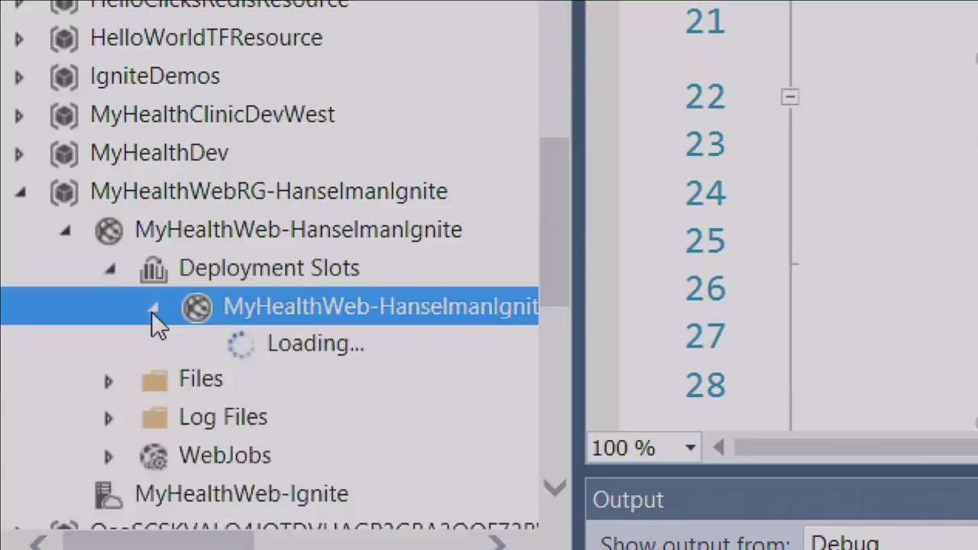
left_click_drag(574, 352, 722, 356)
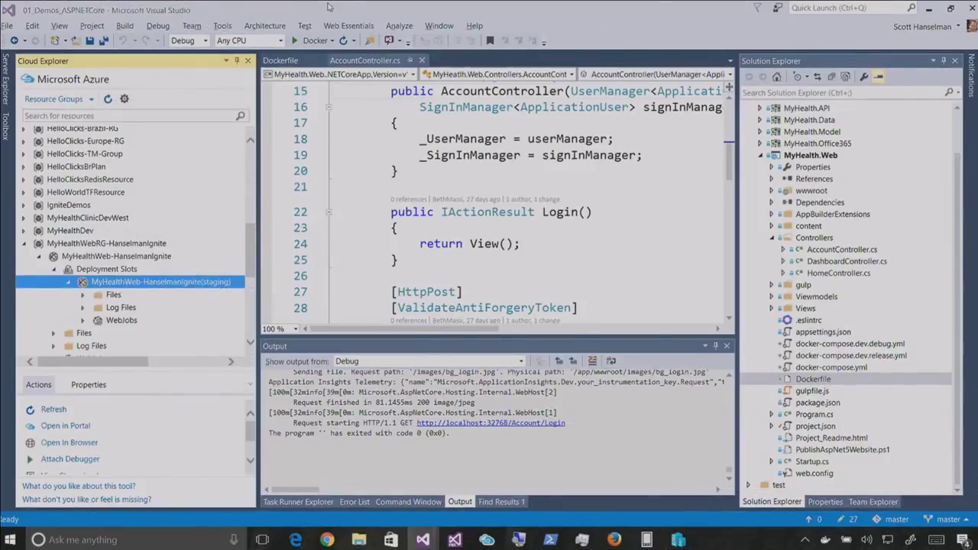
key("alt+Tab")
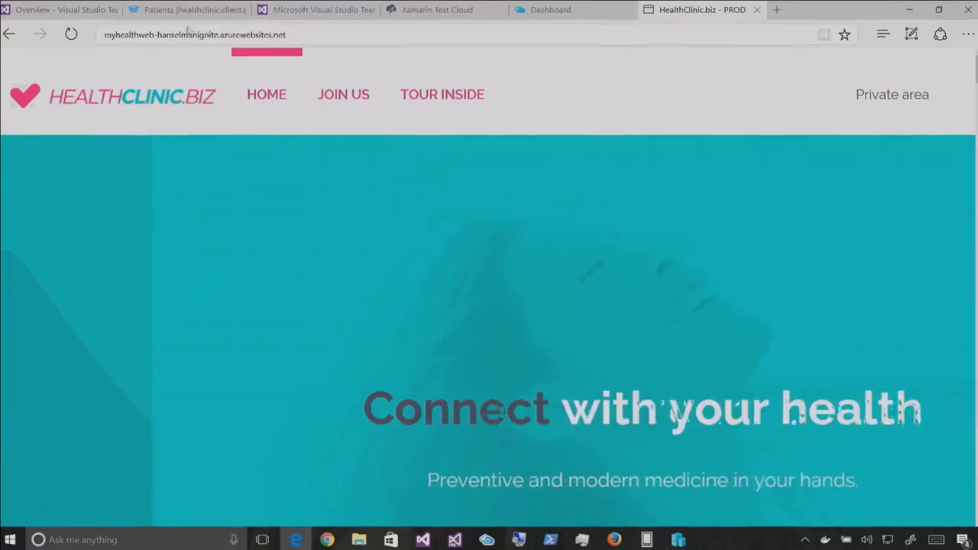
Load the staging site by inserting -staging before .azurewebsites.net in the Edge address
left_click(136, 35)
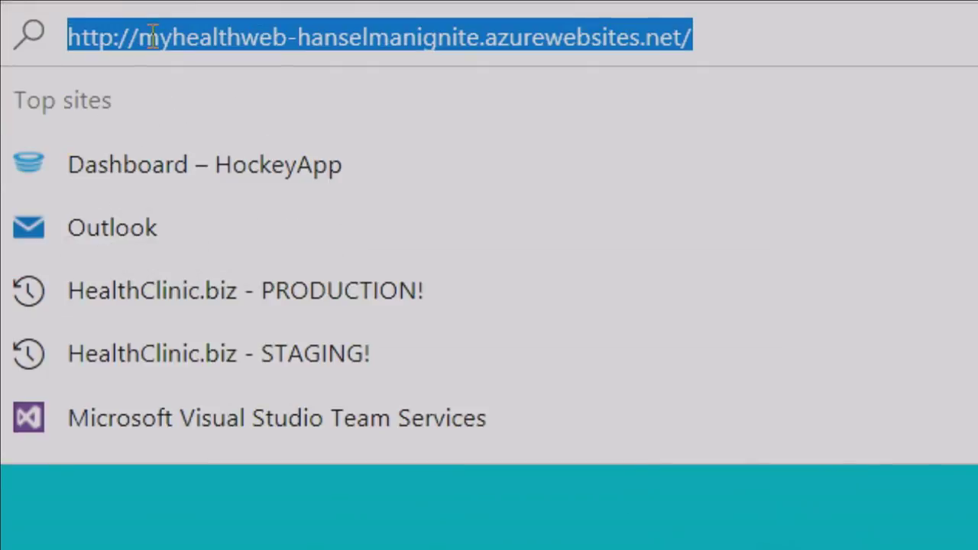
left_click(483, 38)
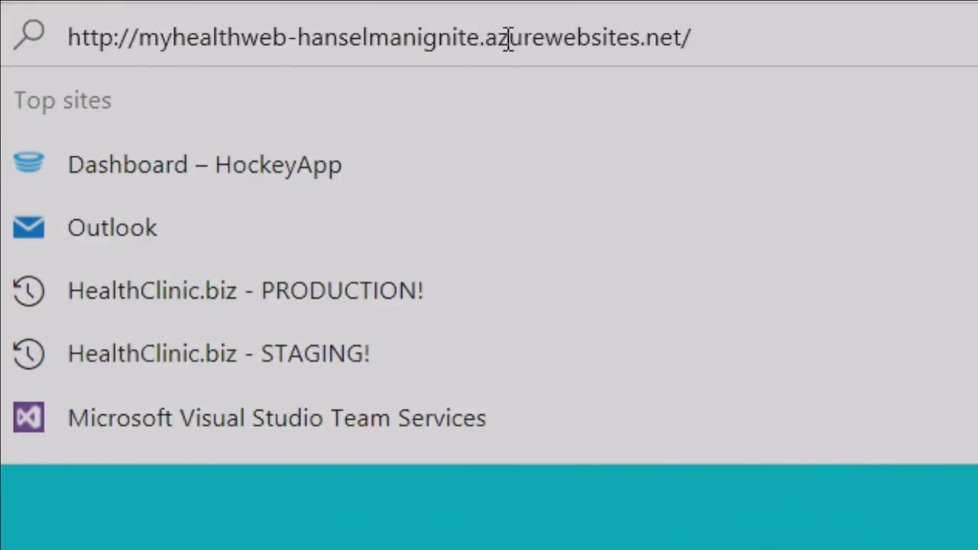
type("-staging")
key("Return")
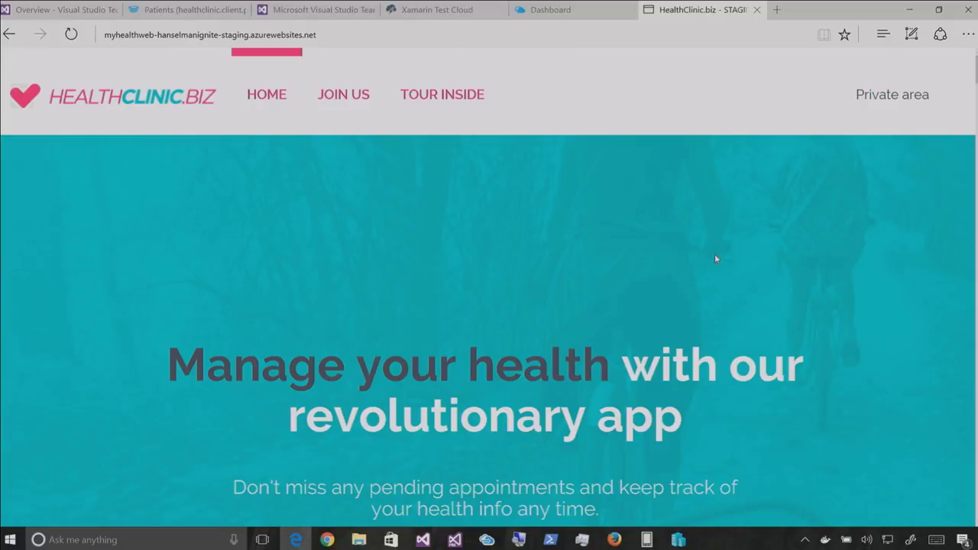
left_click(569, 10)
Open the MyHealthWeb-HanselmanIgnite app service's Deployment slots page from the dashboard
left_click(673, 177)
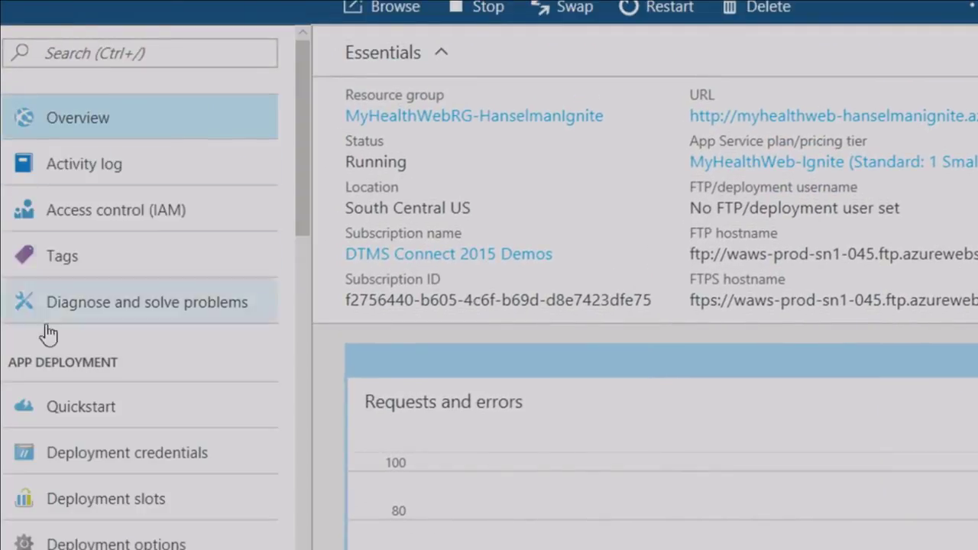
scroll(44, 320, "down", 5)
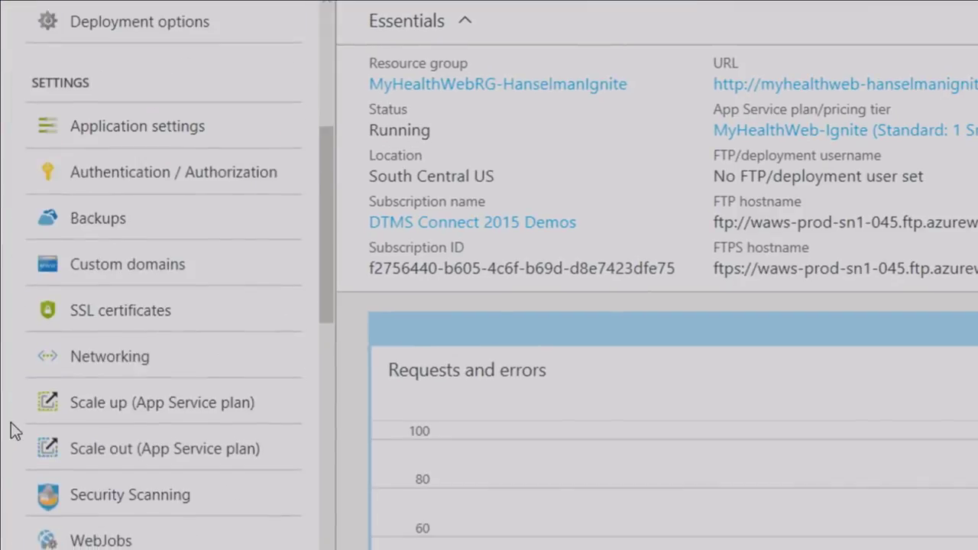
scroll(57, 290, "up", 3)
left_click(70, 225)
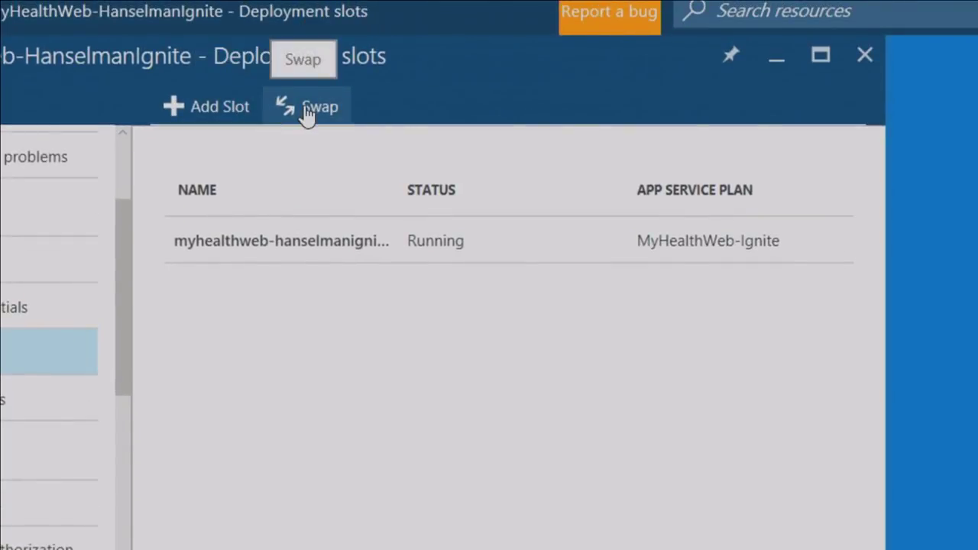
Review the slots list and filter the app's settings by 'test'
scroll(176, 481, "down", 15)
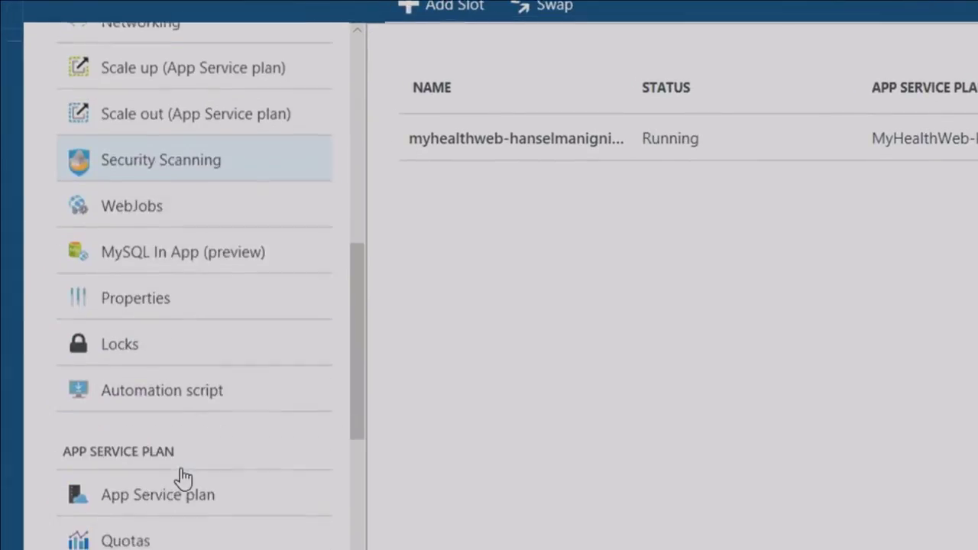
scroll(172, 493, "down", 16)
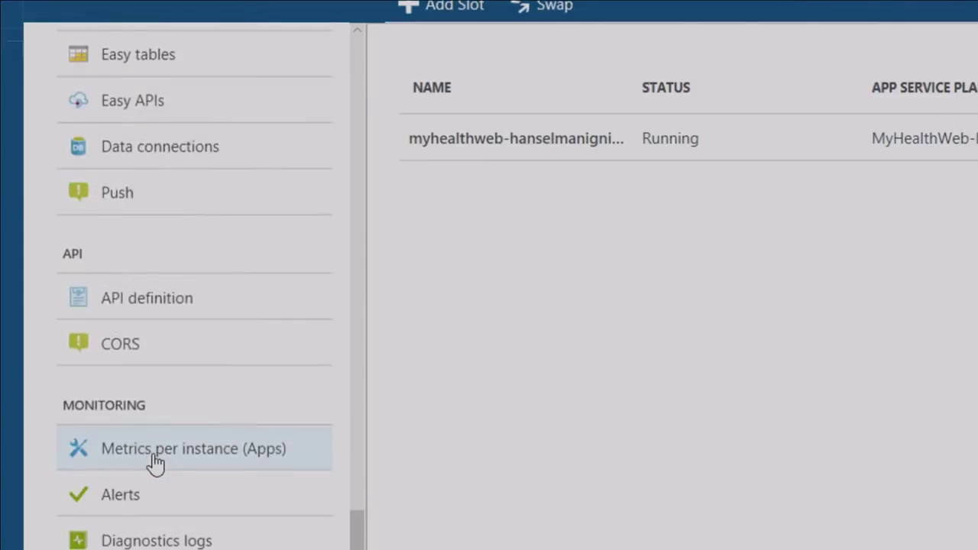
scroll(157, 459, "down", 2)
scroll(190, 329, "up", 4)
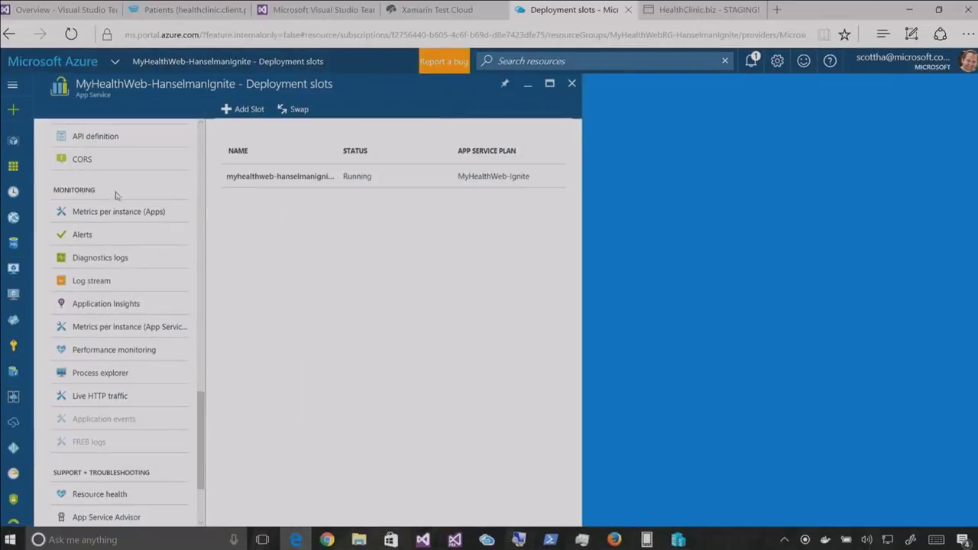
scroll(119, 114, "up", 15)
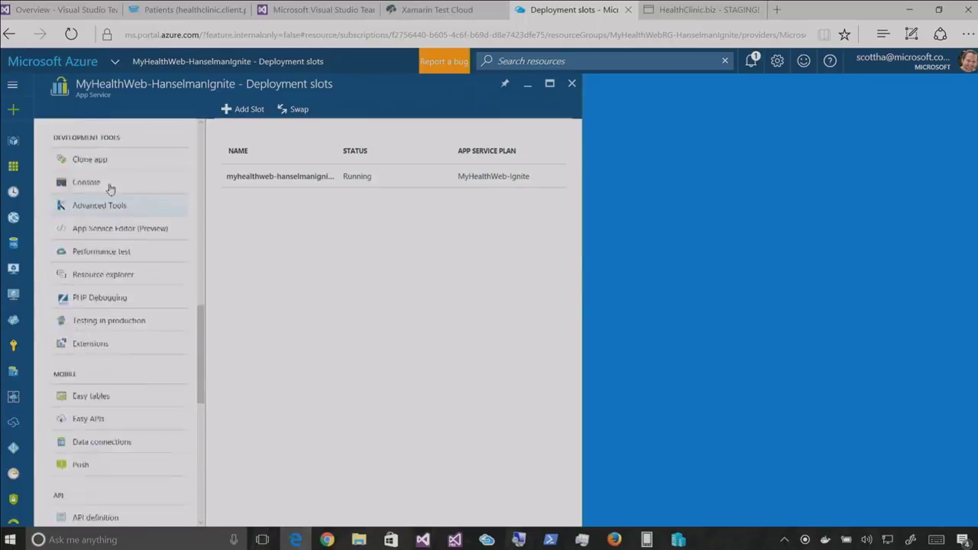
scroll(86, 162, "up", 10)
left_click(88, 134)
type("test")
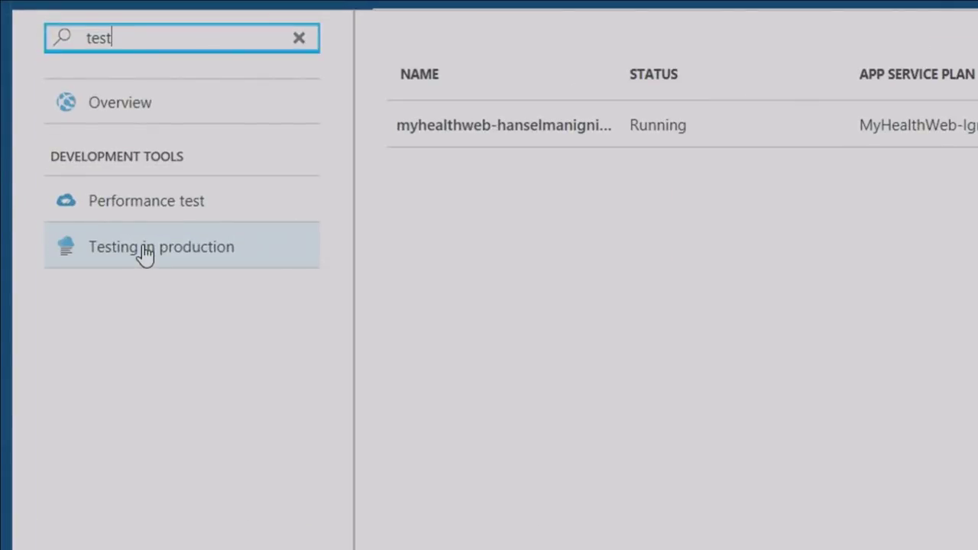
In Testing in production, route 25% of traffic to the staging slot and save
left_click(145, 254)
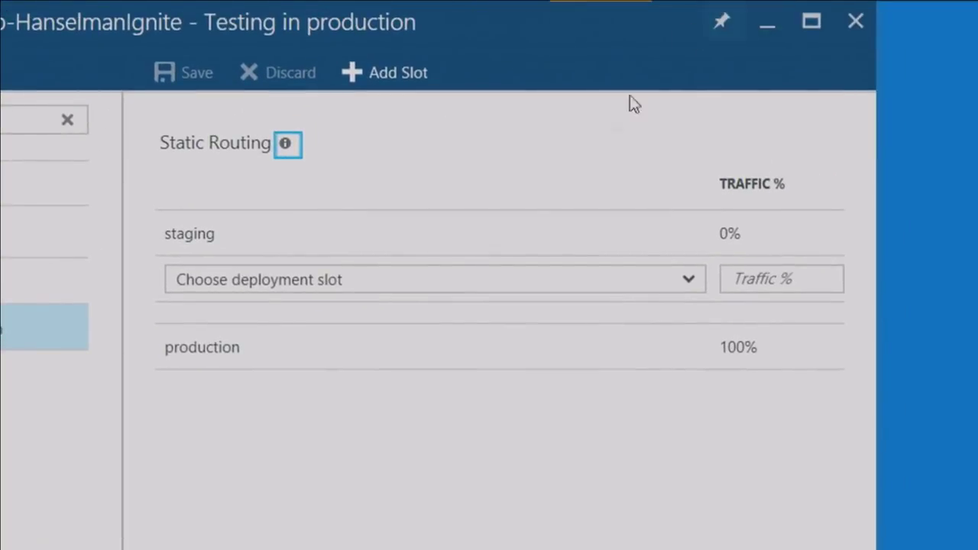
left_click(760, 232)
left_click_drag(759, 232, 735, 233)
type("25")
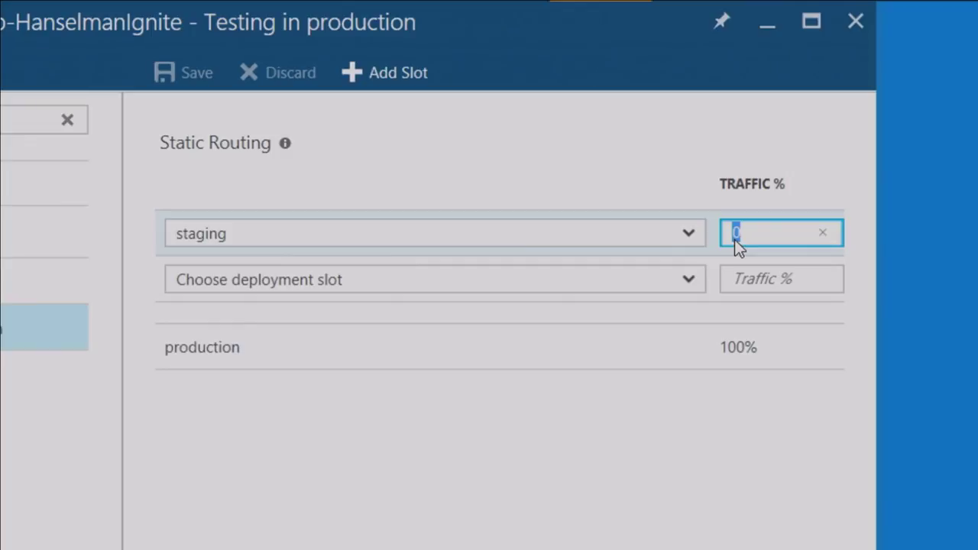
key("Tab")
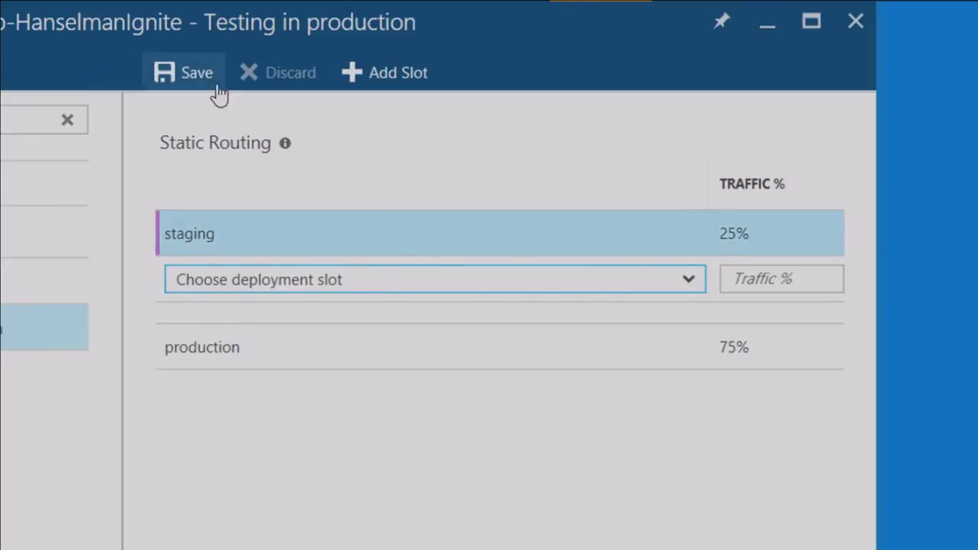
left_click(198, 79)
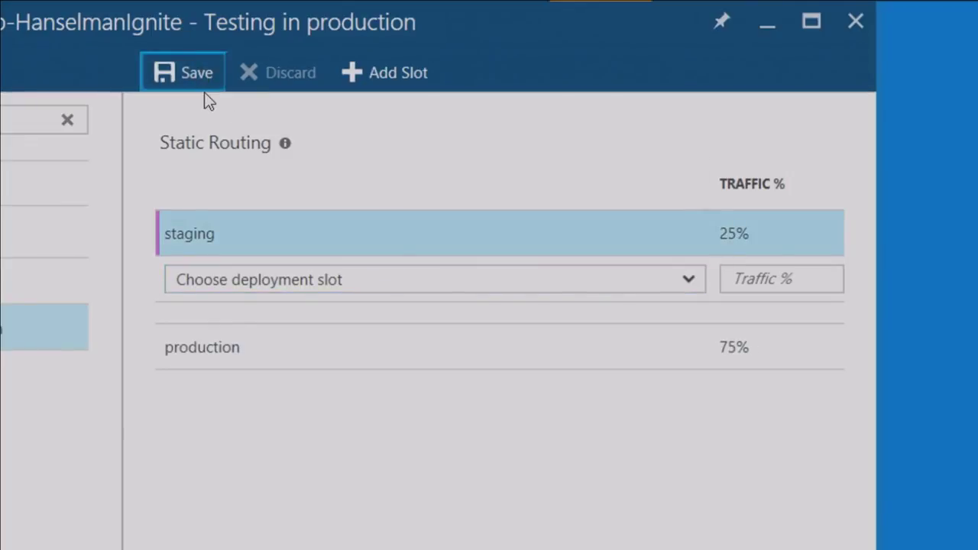
left_click(201, 85)
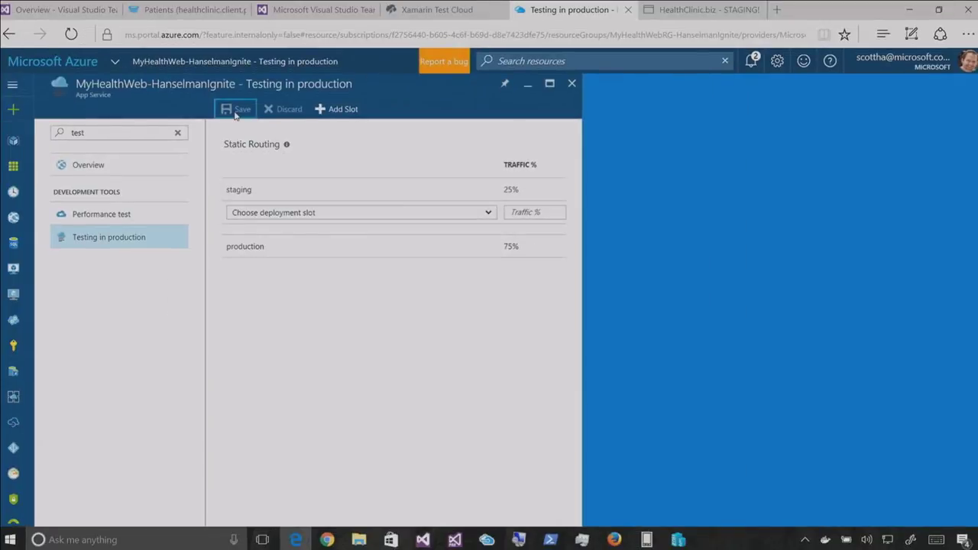
Remove -staging from the Edge address and select the full production URL
left_click(688, 9)
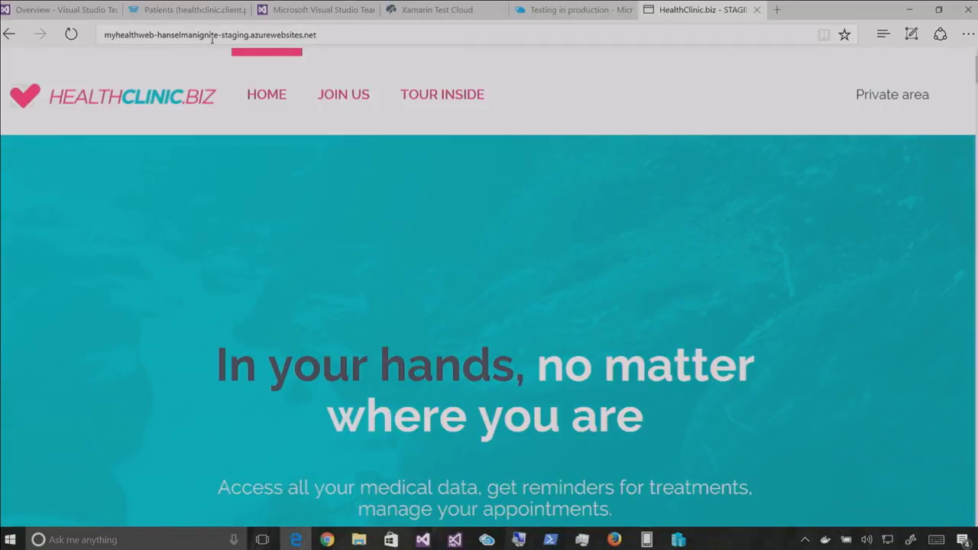
double_click(230, 36)
left_click_drag(260, 36, 286, 35)
key("Delete")
key("ctrl+a")
key("ctrl+c")
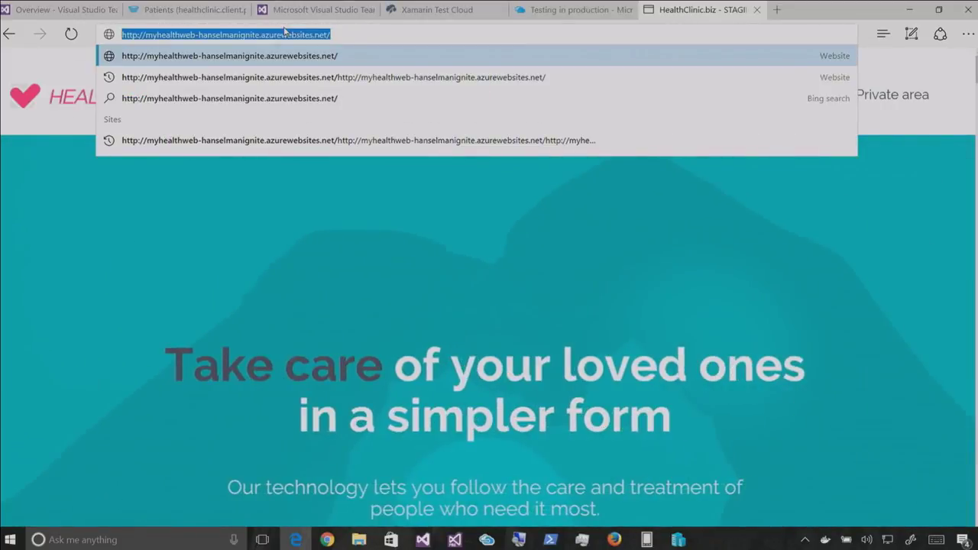
Load the production site in a new, maximized Chrome incognito window
right_click(322, 540)
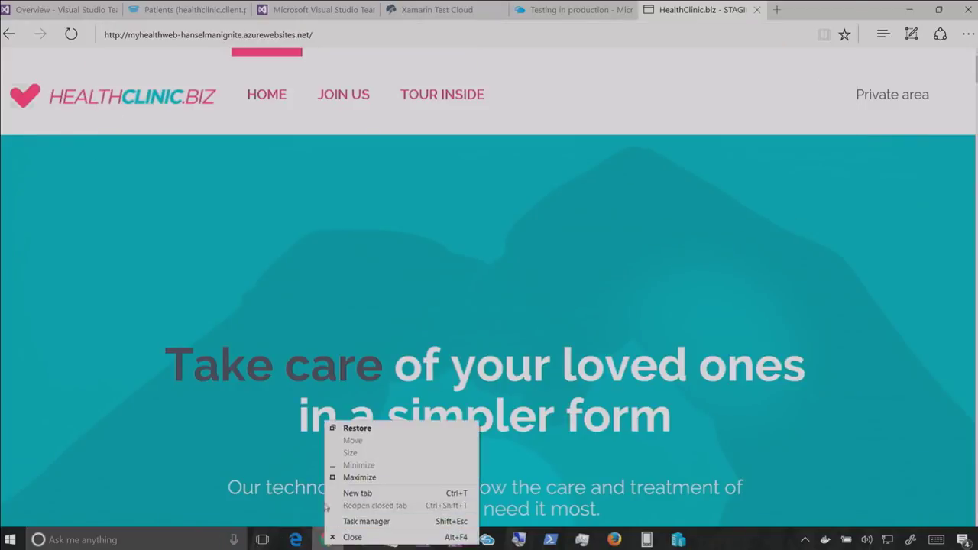
key("Escape")
right_click(327, 539)
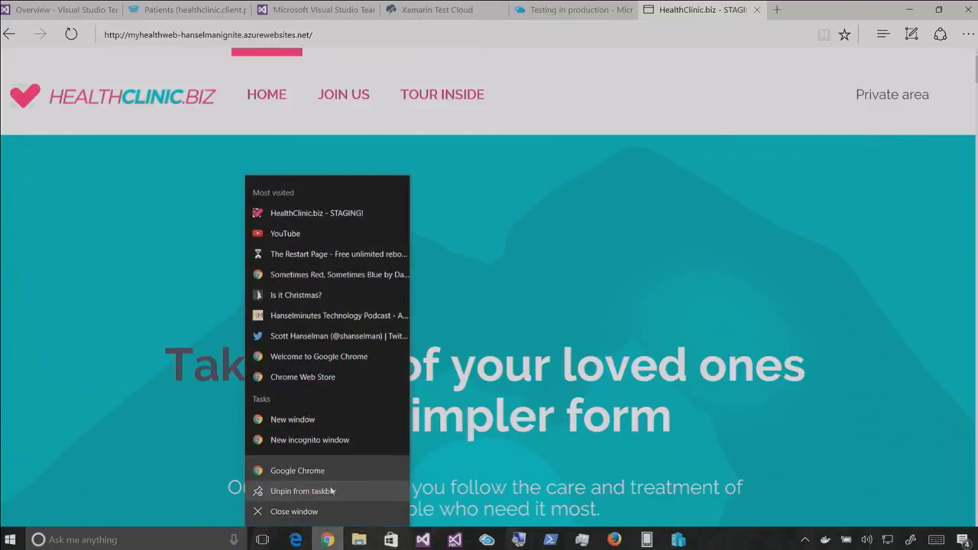
left_click(301, 440)
key("ctrl+v")
key("Return")
key("super+Up")
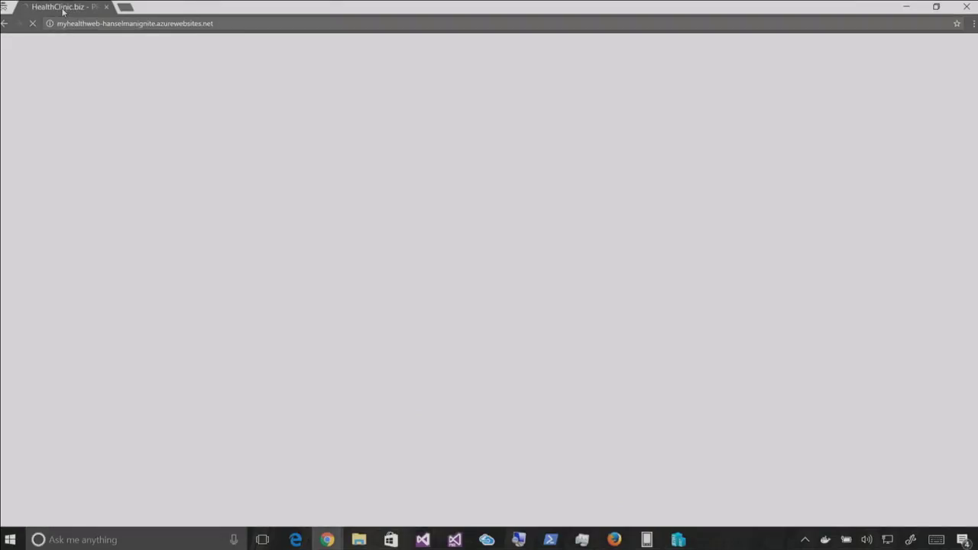
Load the production site in another incognito tab and drag that window out to the side
left_click(79, 22)
key("ctrl+c")
key("ctrl+t")
key("ctrl+t")
key("ctrl+t")
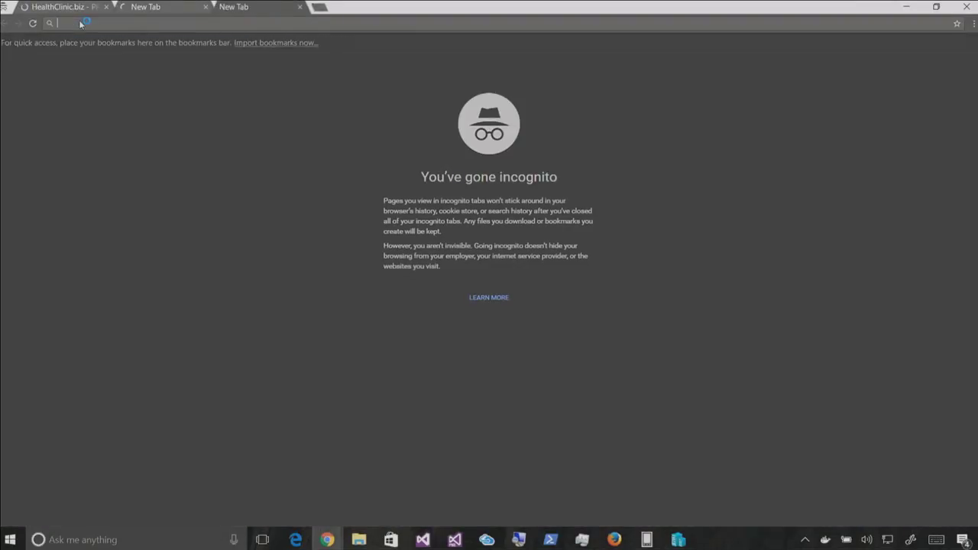
key("ctrl+v")
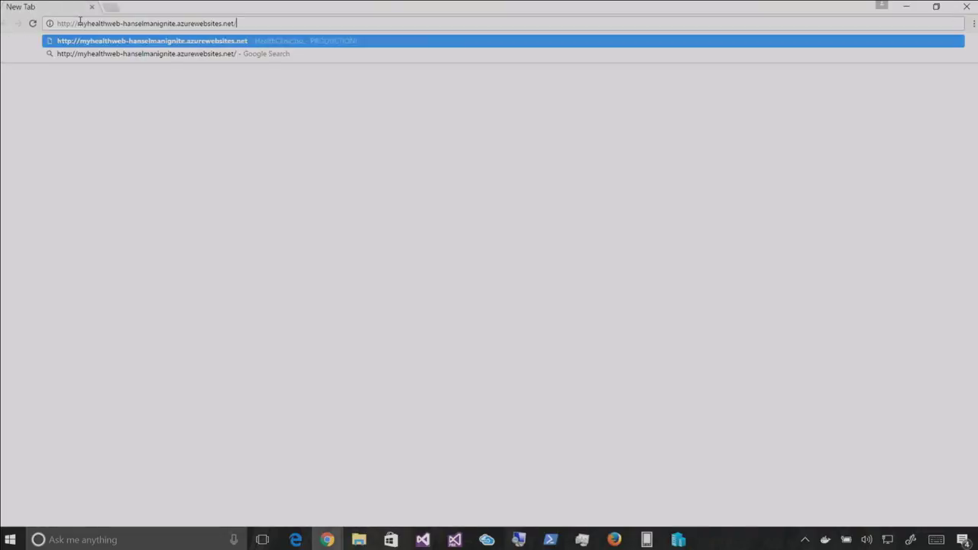
key("Return")
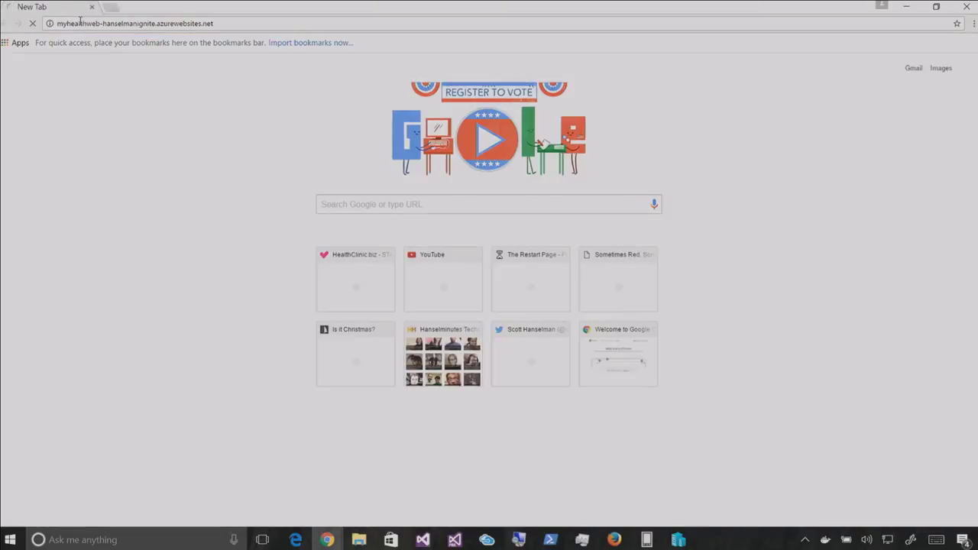
left_click_drag(155, 10, 458, 54)
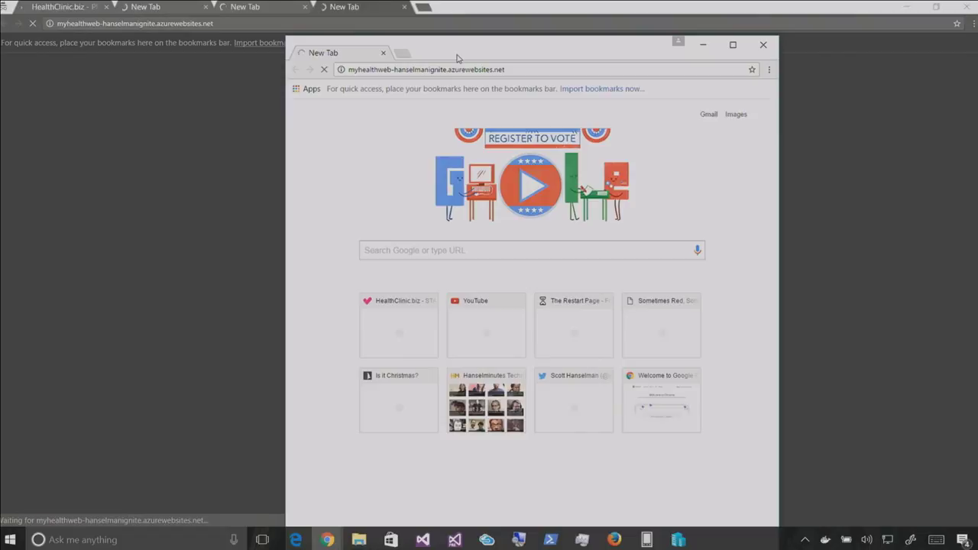
left_click_drag(463, 58, 517, 40)
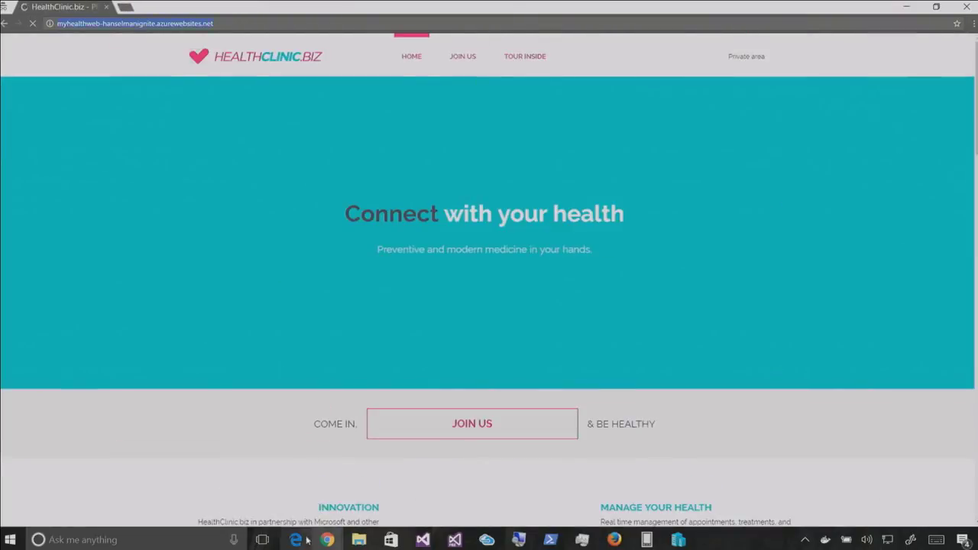
Load the production address in a new Microsoft Edge window
left_click(296, 539)
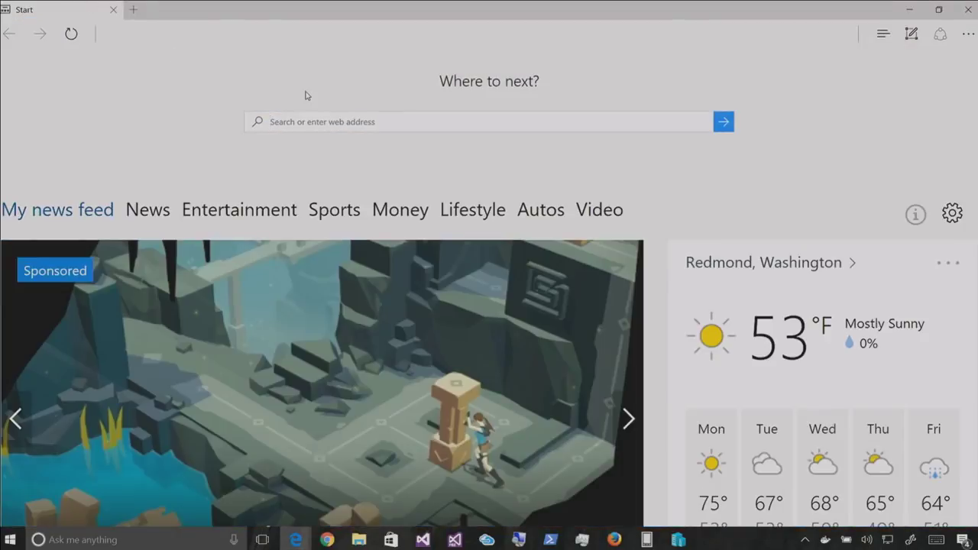
key("ctrl+v")
key("Return")
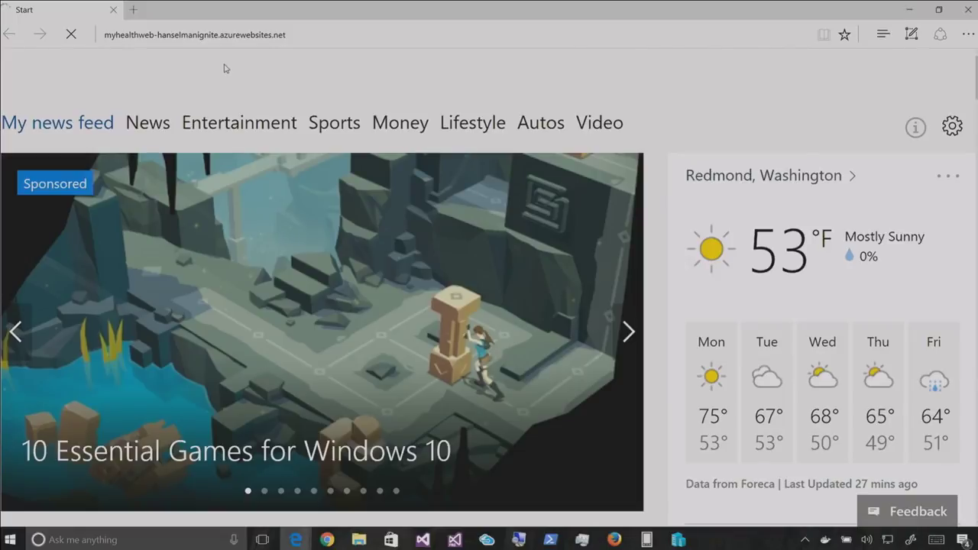
Open another Chrome incognito window and load the production address in it
right_click(327, 539)
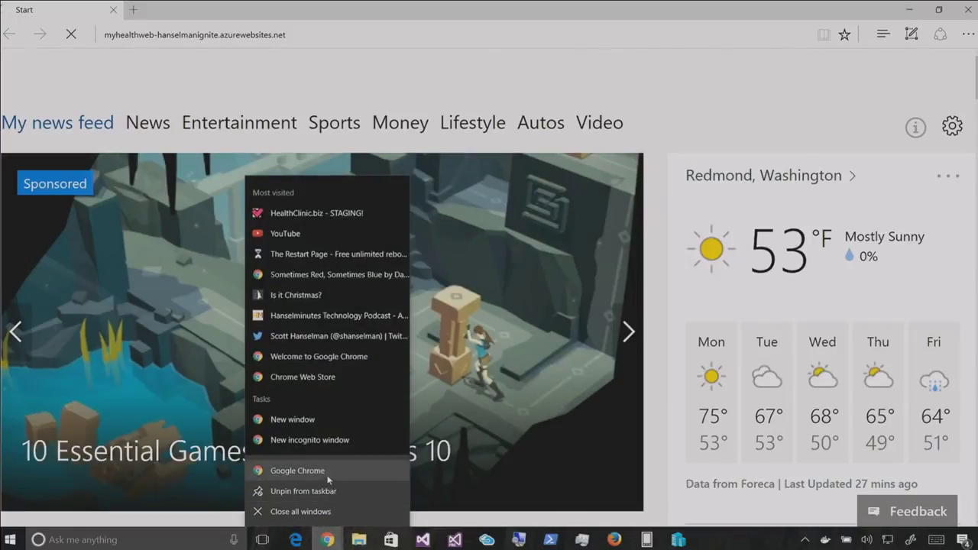
left_click(329, 441)
left_click_drag(273, 5, 506, 174)
key("ctrl+v")
key("Return")
left_click_drag(441, 184, 396, 69)
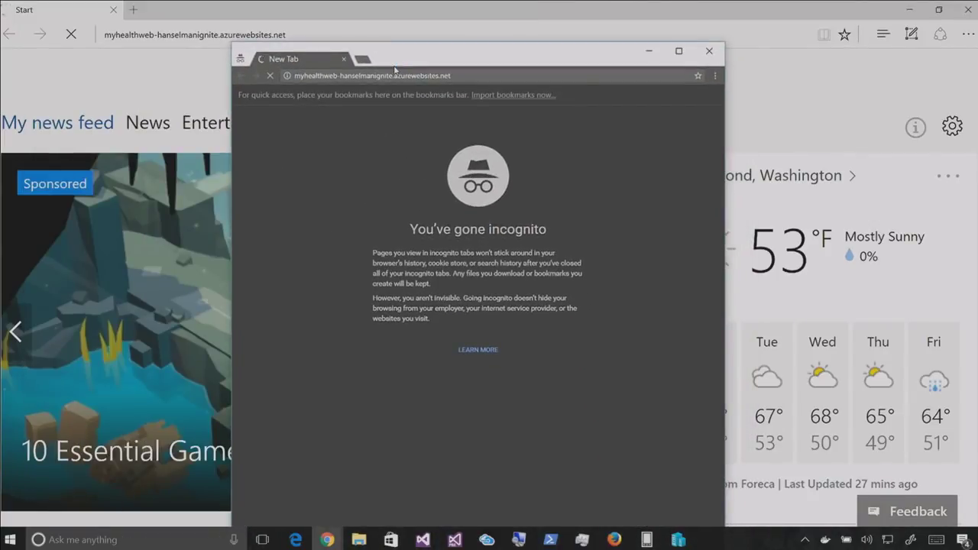
Close the extra empty tab, the incognito window and the Edge production window
key("ctrl+t")
key("ctrl+f")
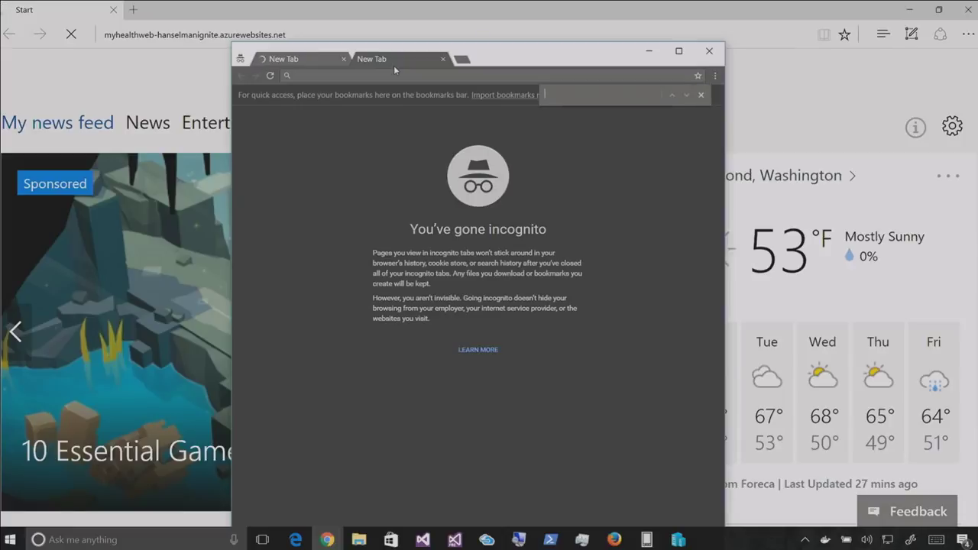
key("ctrl+w")
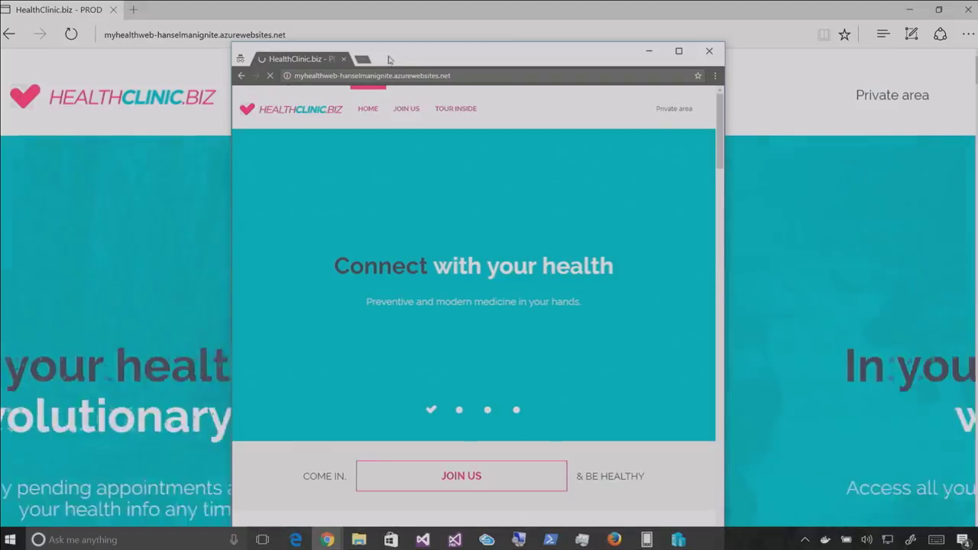
left_click(343, 59)
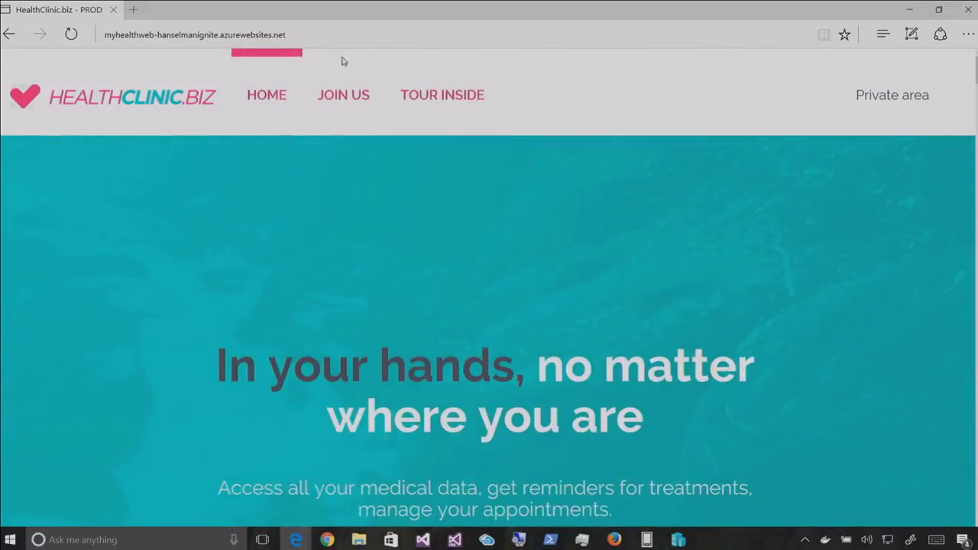
left_click(967, 9)
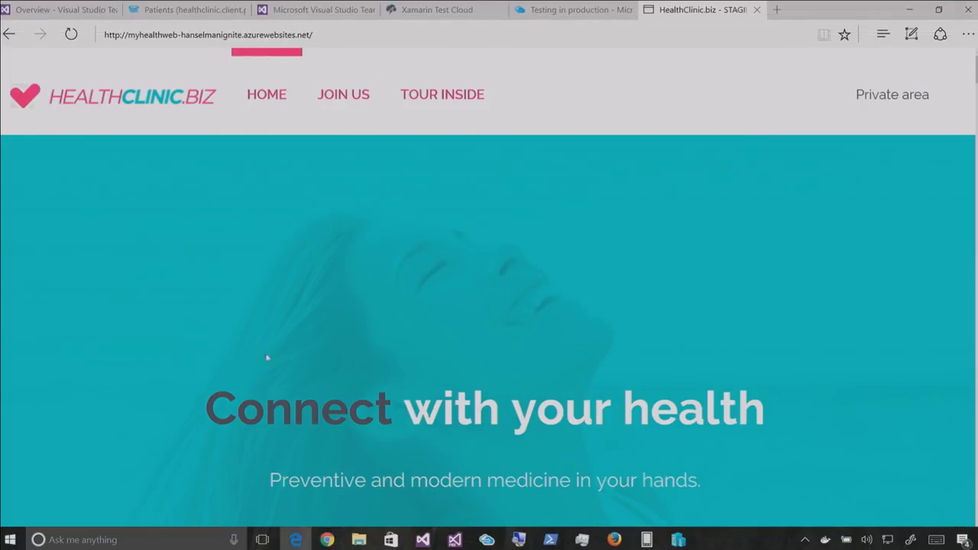
mouse_move(422, 540)
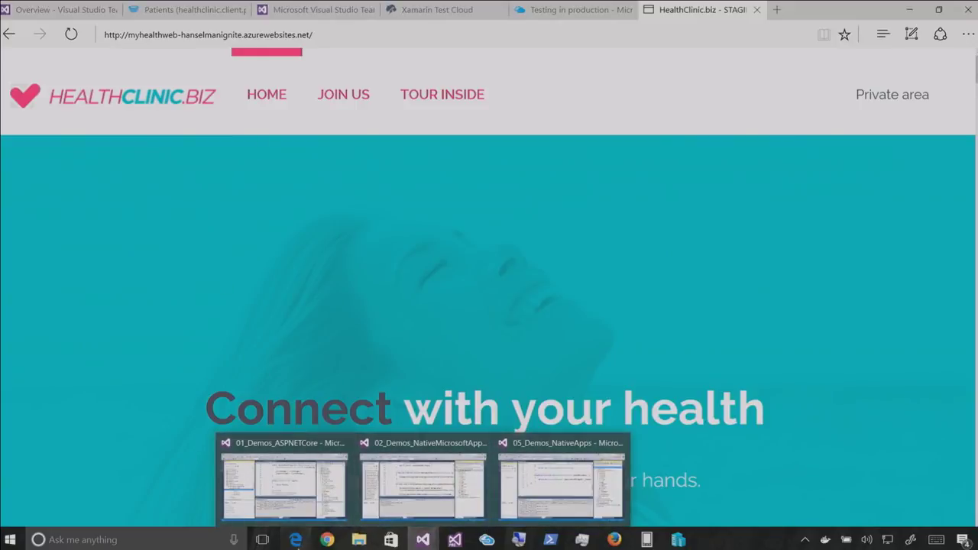
Search the app's settings for scale and open Scale out (App Service plan) with its 1–3 instance CPU autoscale
left_click(598, 8)
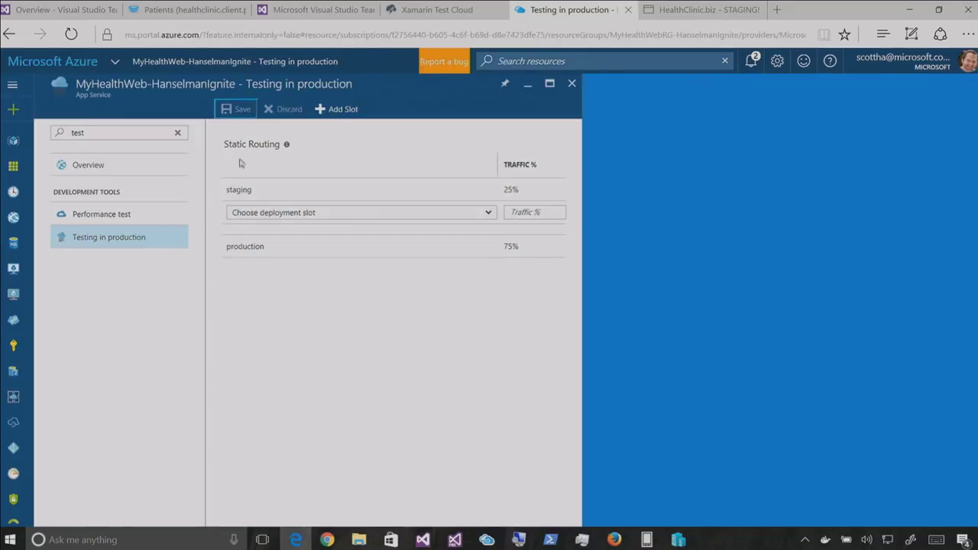
triple_click(144, 132)
type("sqale")
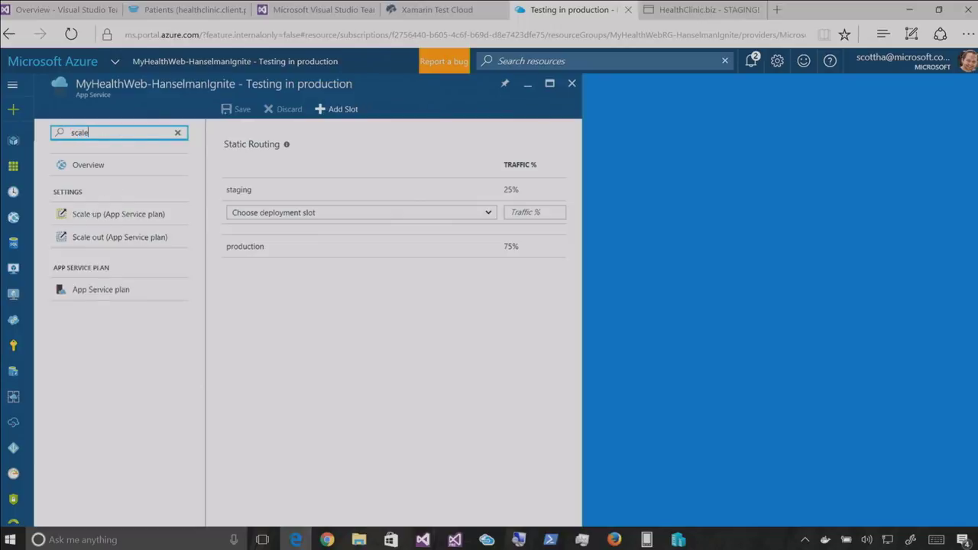
left_click(66, 218)
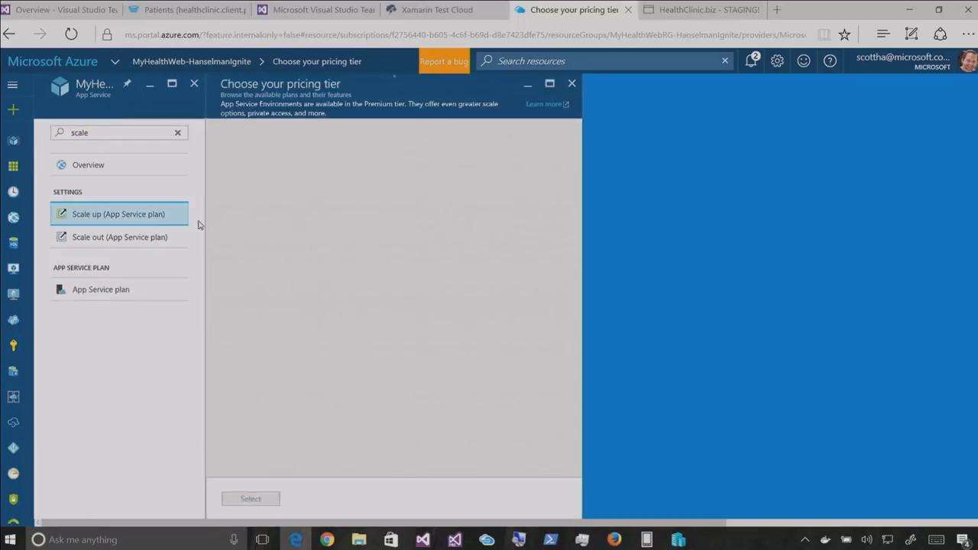
scroll(352, 281, "down", 3)
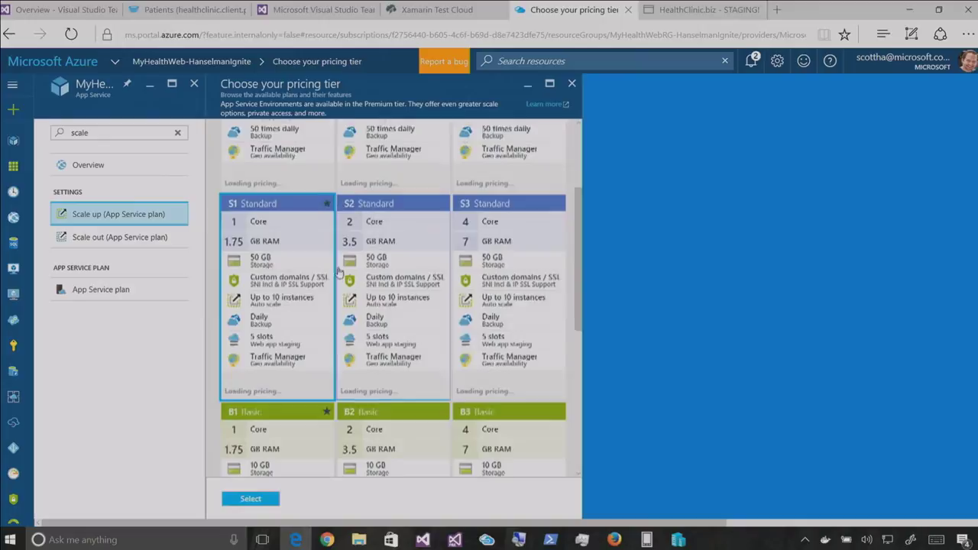
left_click(124, 243)
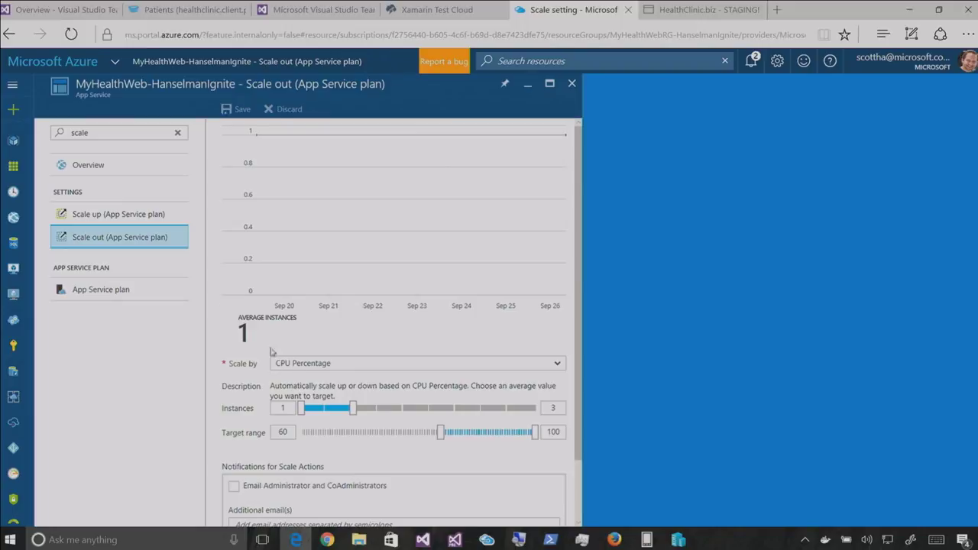
Set the autoscale instance range to a minimum of 3 and maximum of 6, then save
left_click_drag(354, 409, 403, 409)
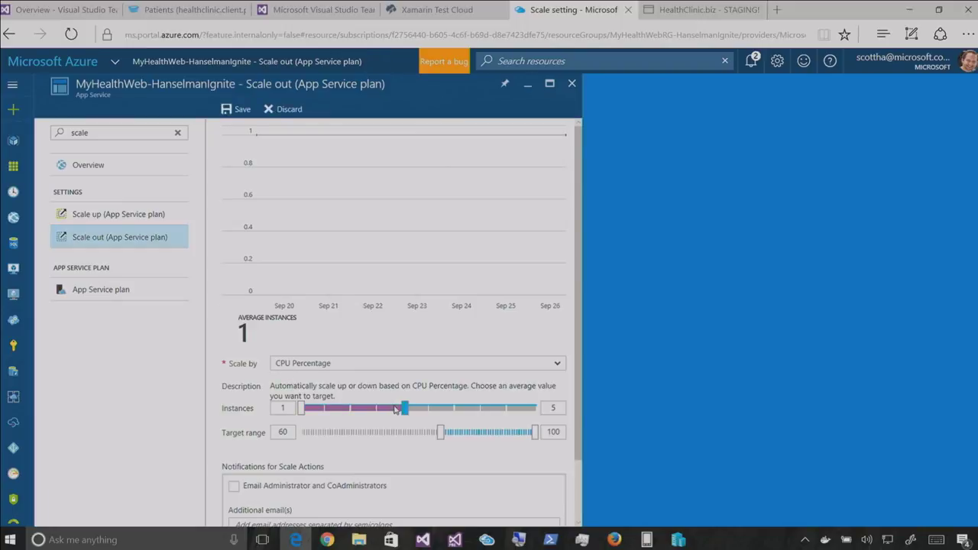
left_click_drag(299, 408, 328, 409)
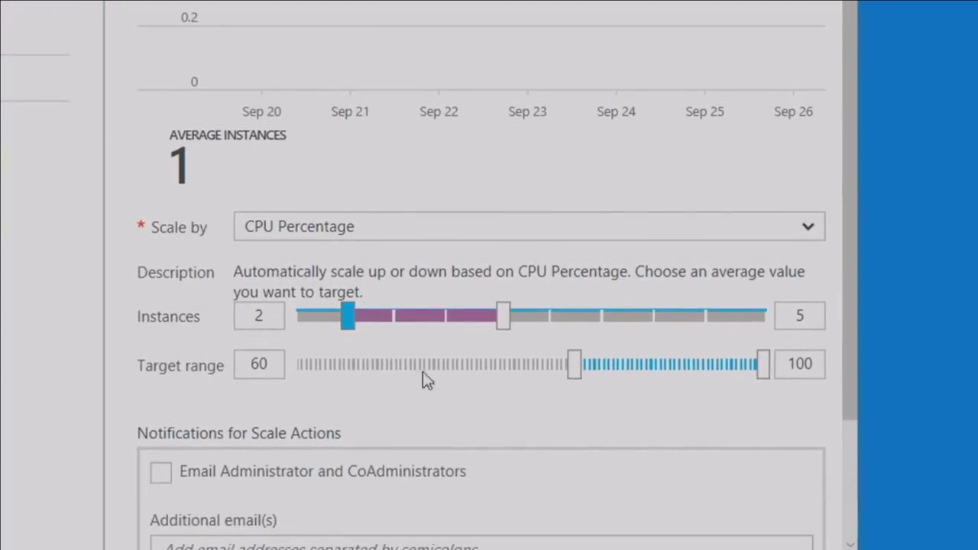
left_click_drag(482, 375, 521, 378)
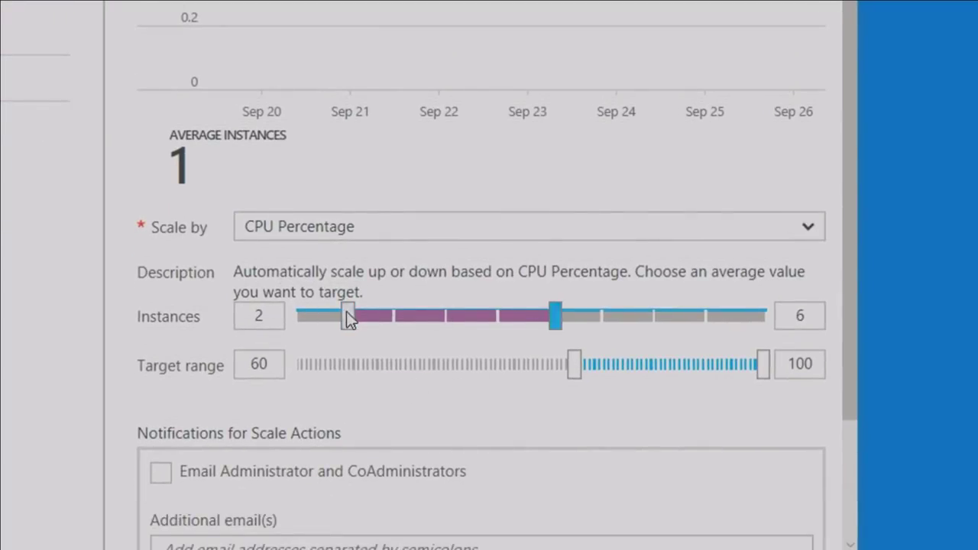
left_click_drag(346, 314, 425, 319)
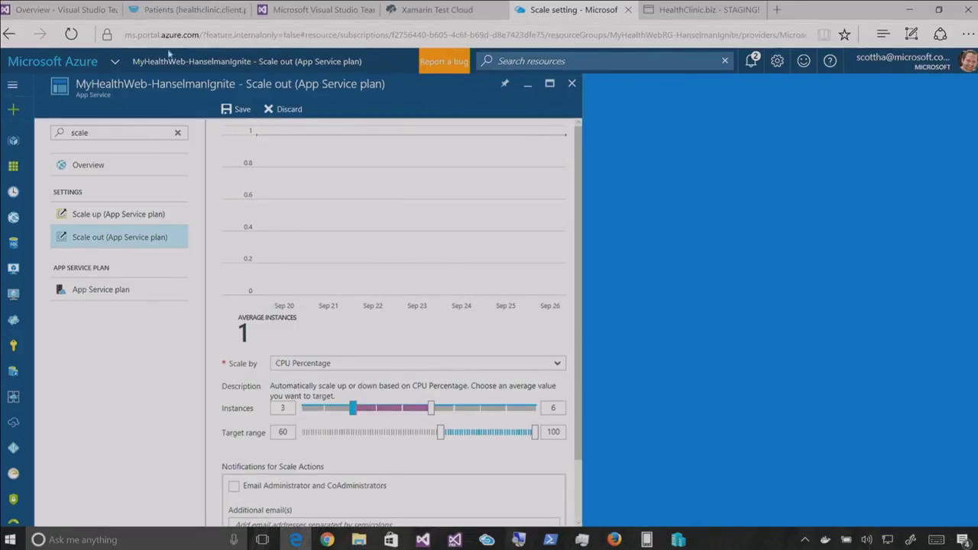
left_click(236, 109)
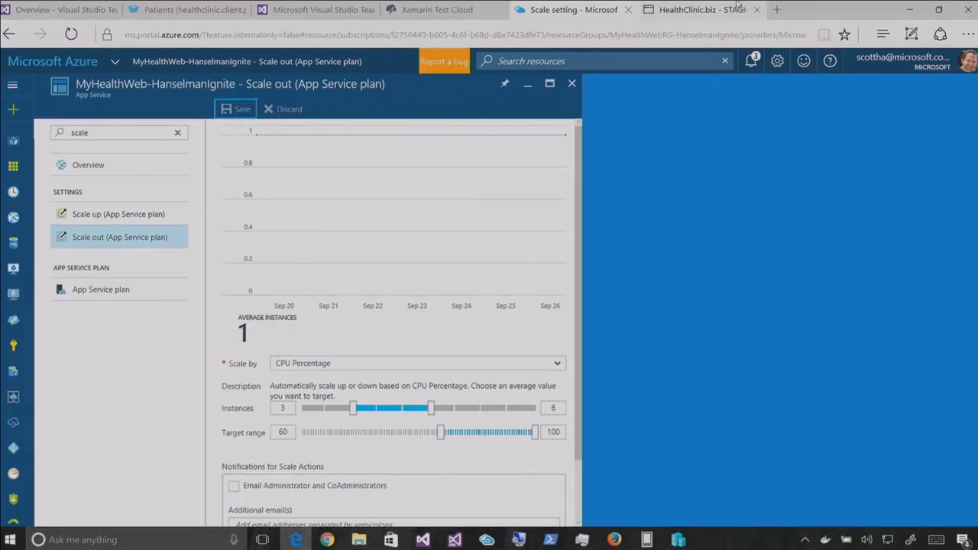
Close the Edge staging tab and extra Chrome tabs, bringing the HealthClinic Chrome window forward
left_click(737, 8)
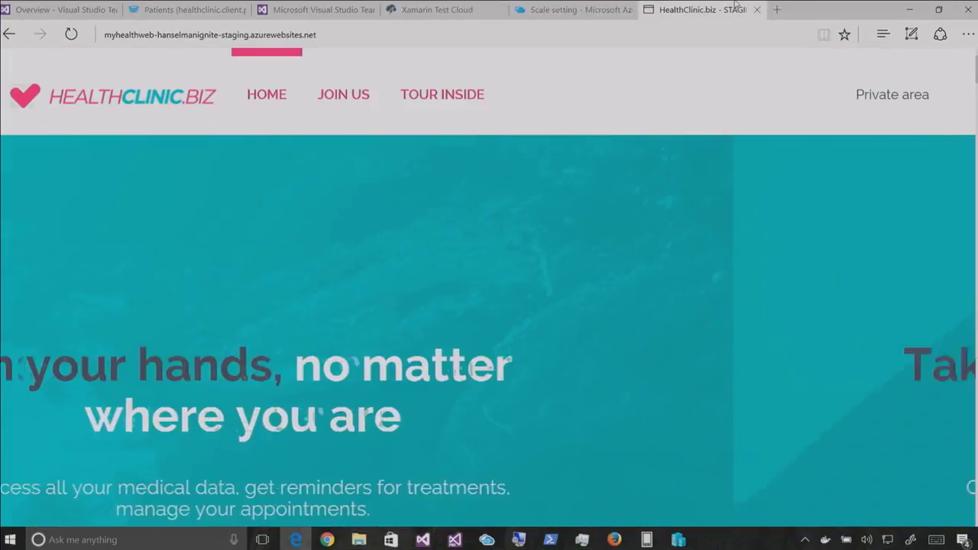
key("ctrl+w")
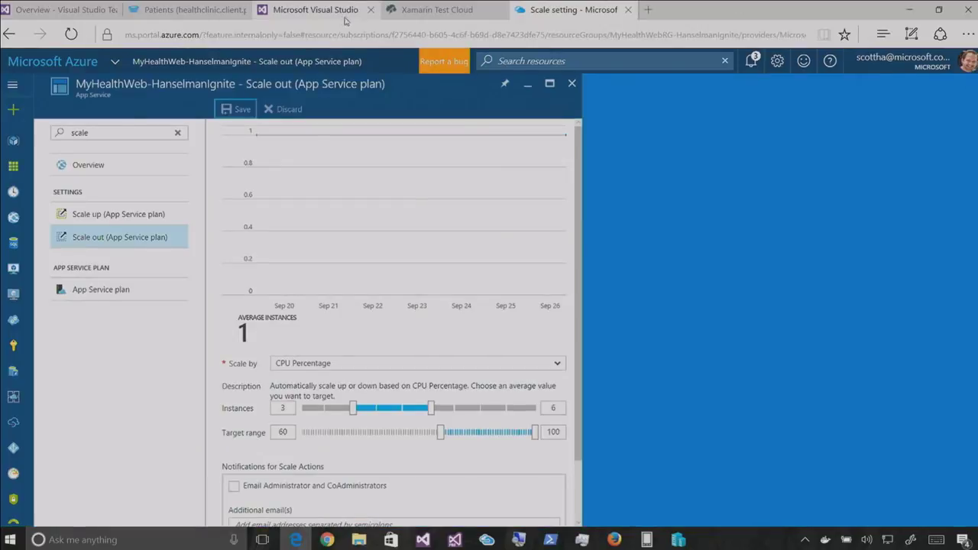
key("alt+Tab")
key("alt+Tab")
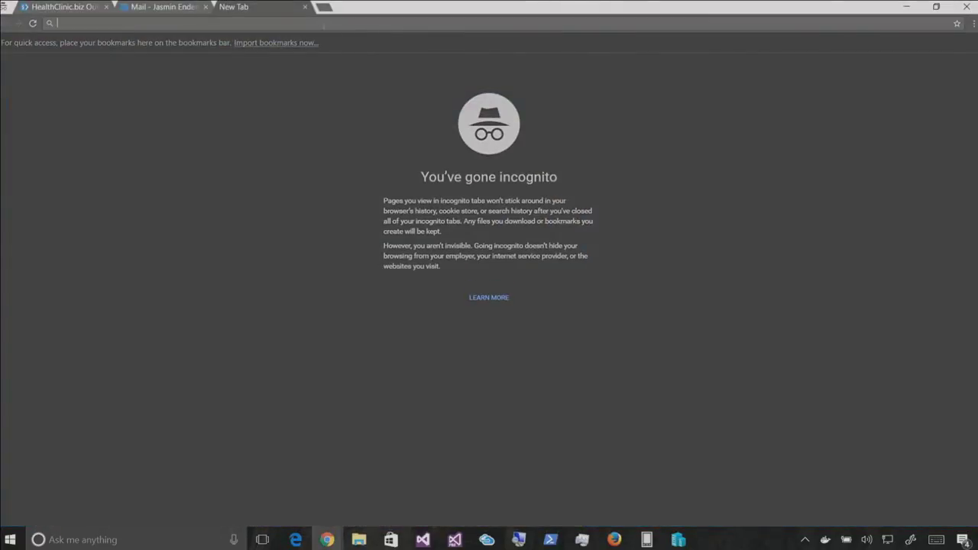
key("ctrl+w")
key("ctrl+w")
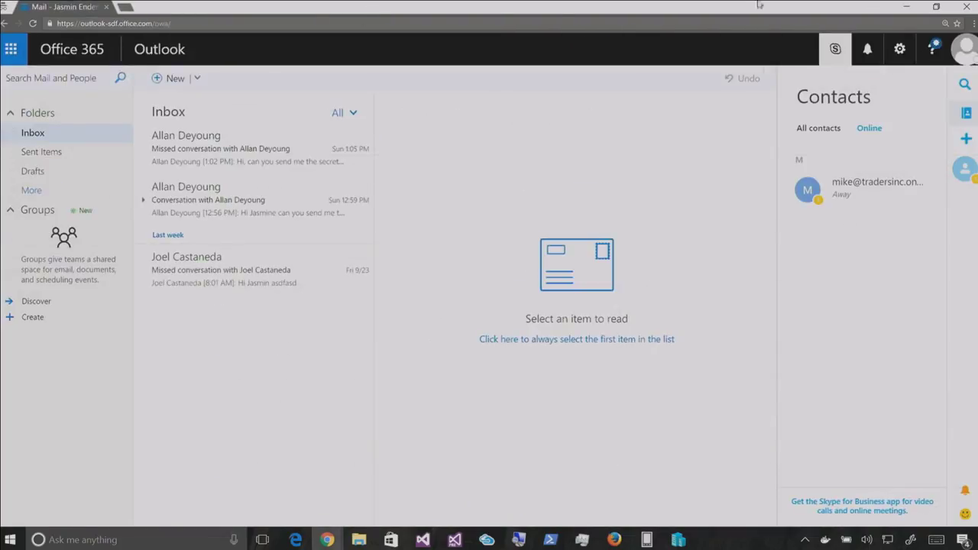
left_click(906, 7)
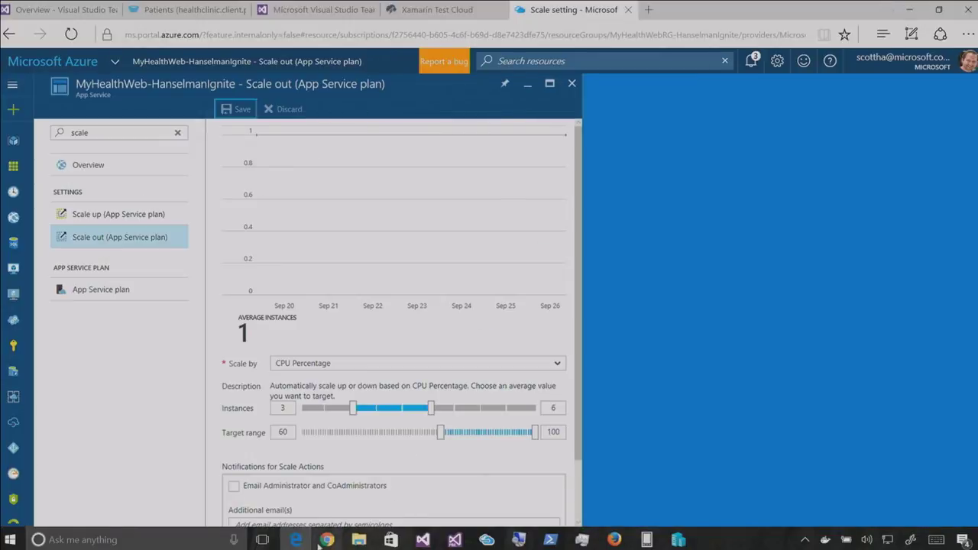
mouse_move(326, 540)
left_click(397, 459)
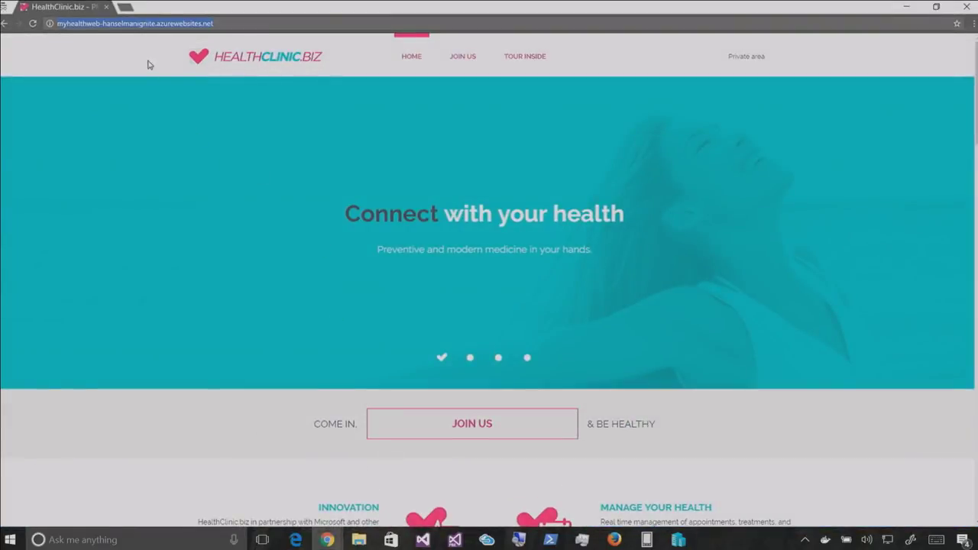
Reload the HealthClinic production site and reopen its copied address in a new incognito tab
left_click(32, 23)
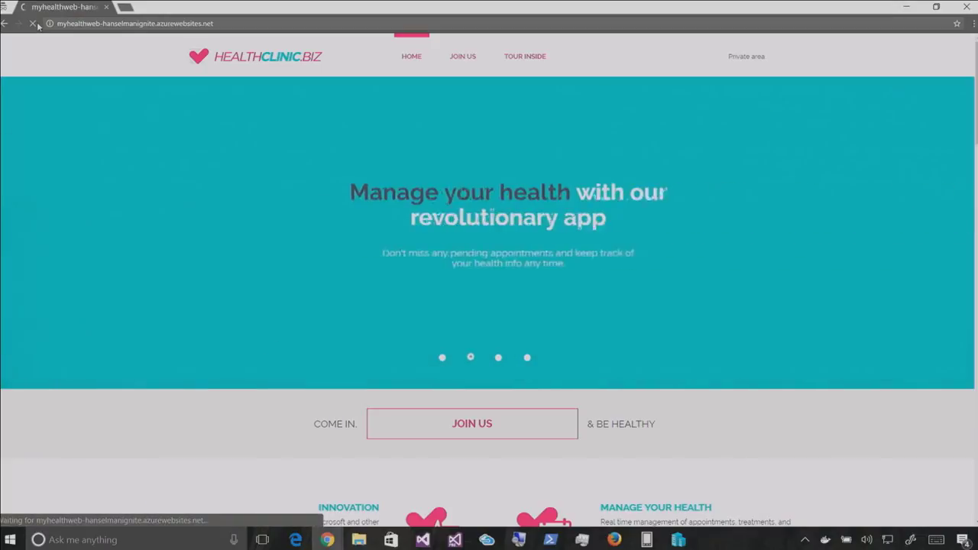
left_click(86, 26)
key("ctrl+c")
key("ctrl+t")
key("ctrl+v")
key("Return")
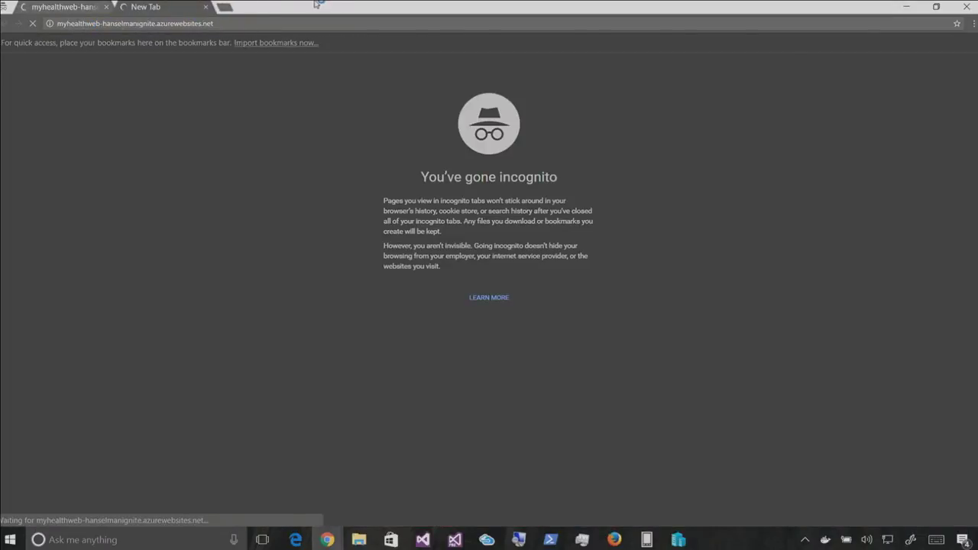
Shrink the incognito window aside and bring the Azure portal back, selecting its filter text
double_click(321, 6)
left_click_drag(451, 68, 587, 76)
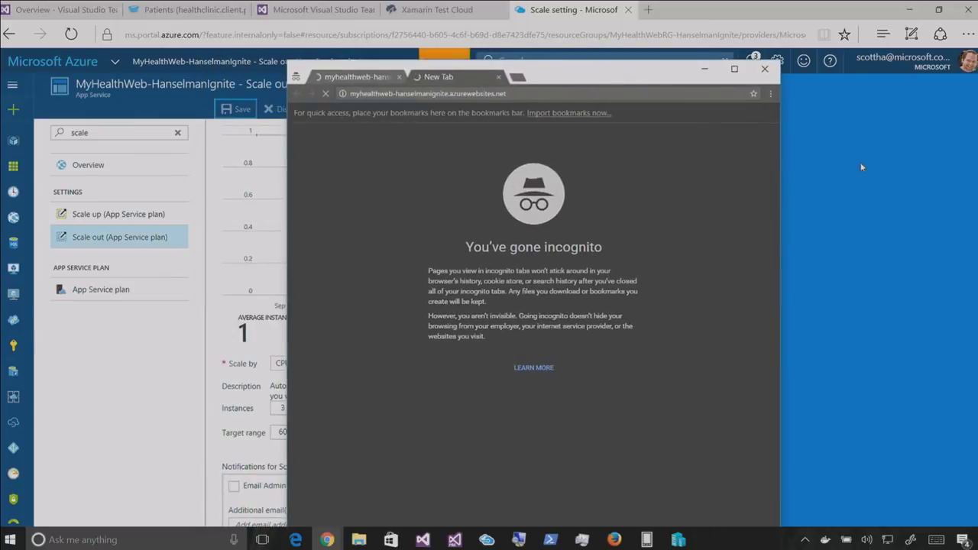
left_click(860, 162)
double_click(94, 133)
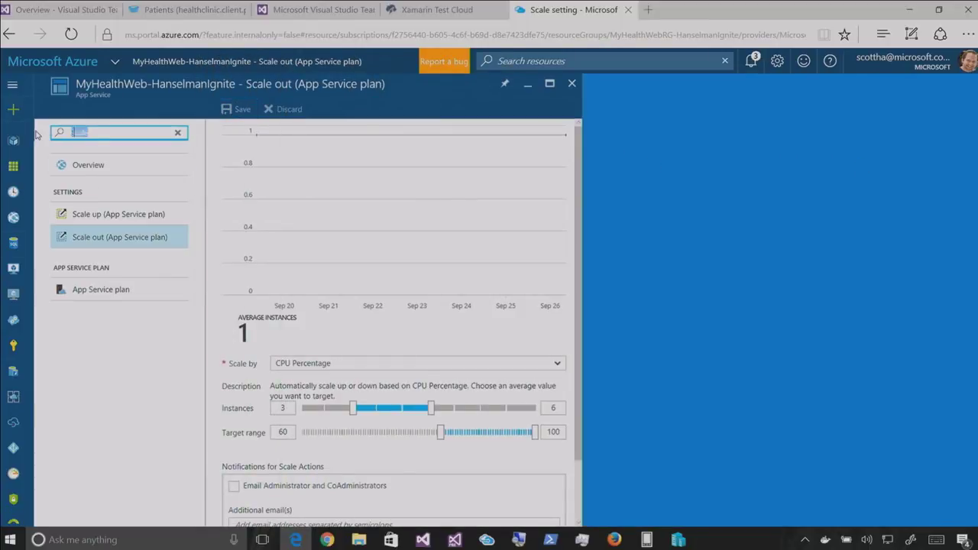
Filter by 'test', review the 25% staging / 75% production split, and return to the Dashboard
type("test")
left_click(95, 237)
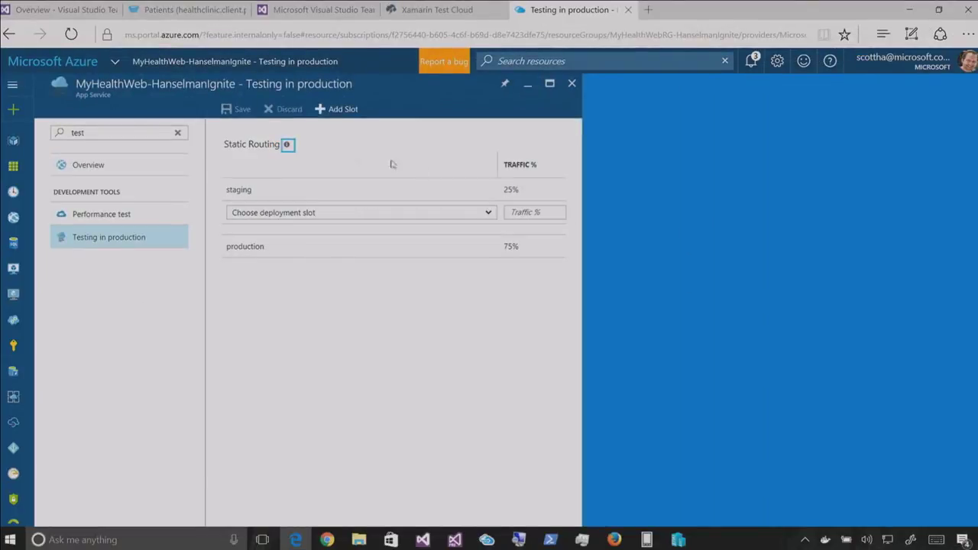
left_click(40, 61)
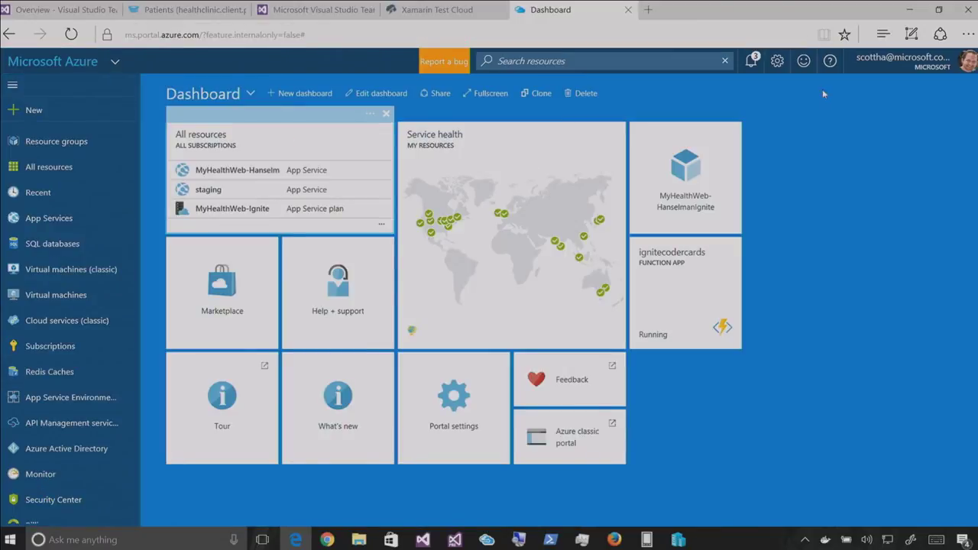
Open MyHealthWeb-HanselmanIgnite's PerfTest01 results (82324 successful, 0 failed), then open a blank browser tab
left_click(712, 150)
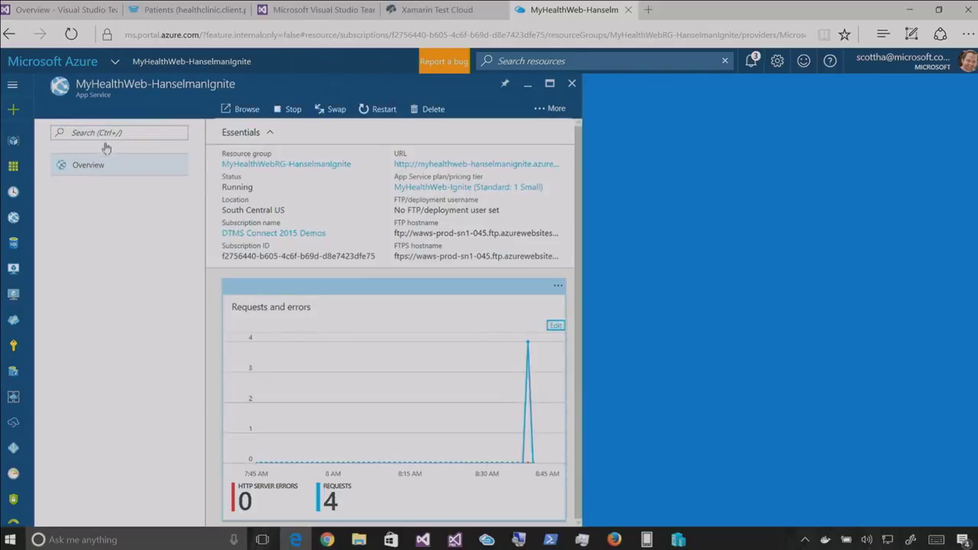
type("web")
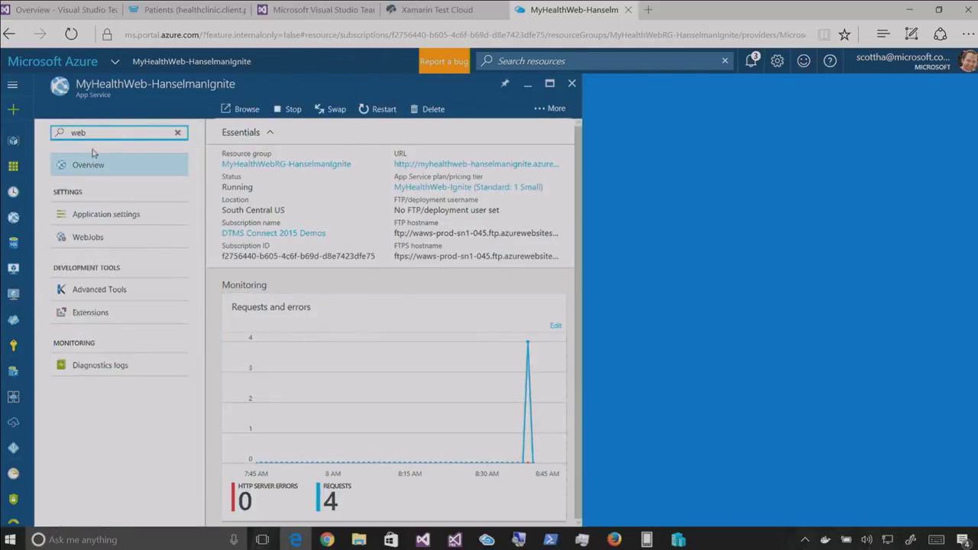
key("BackSpace")
key("BackSpace")
key("BackSpace")
type("perfr")
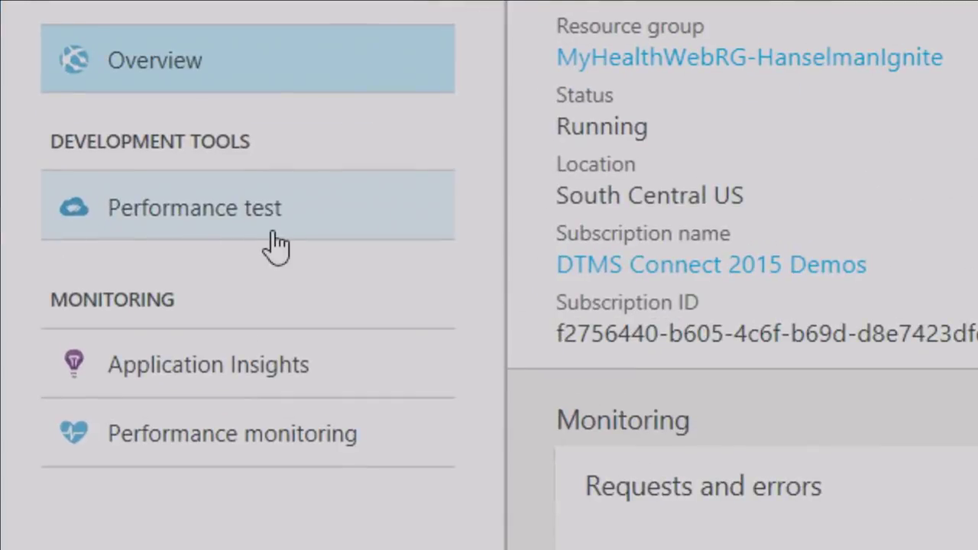
left_click(200, 226)
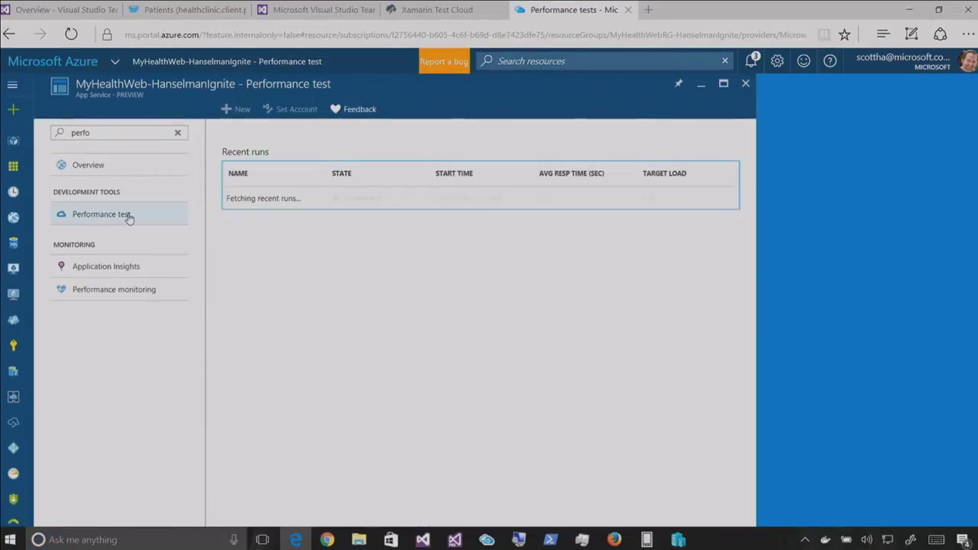
left_click(290, 192)
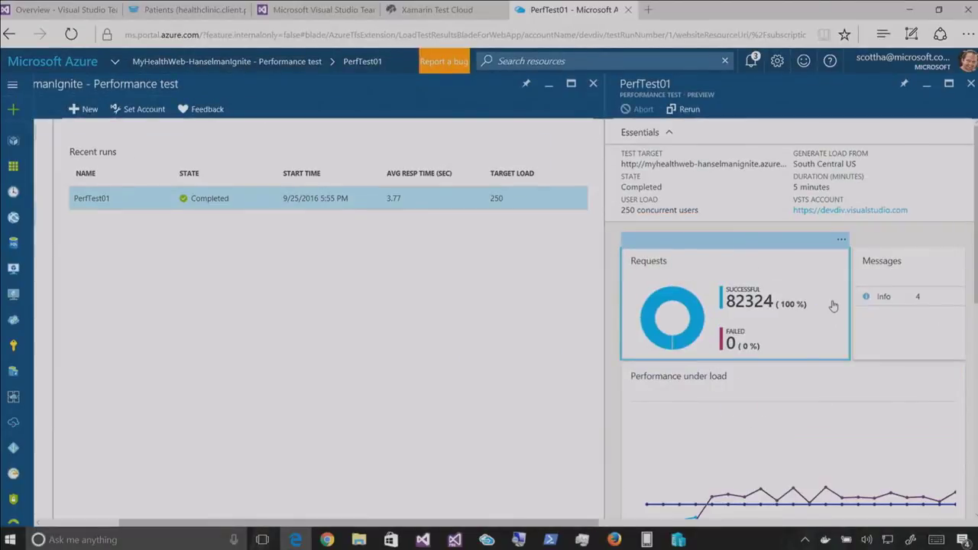
key("ctrl+t")
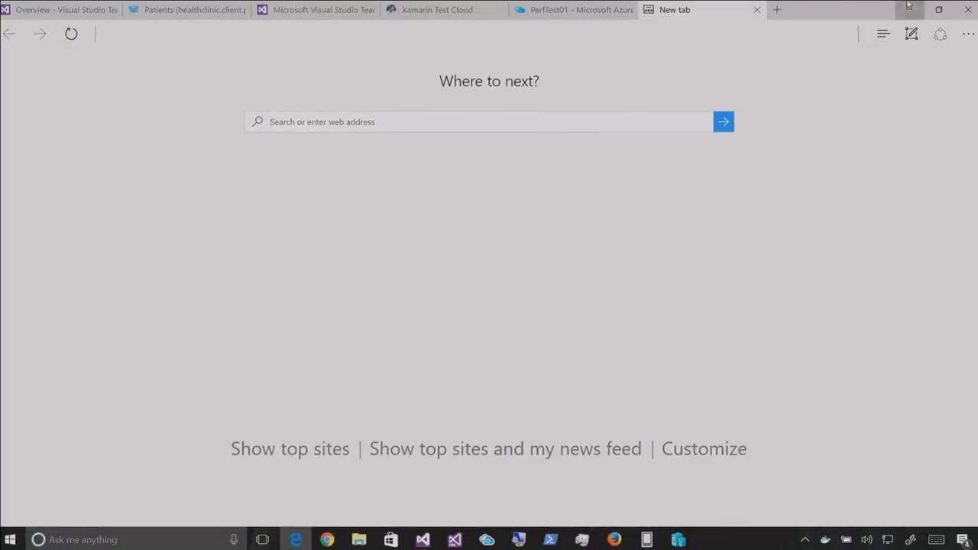
Minimize Edge, close the incognito window, and switch to the 05_Demos_NativeApps Visual Studio window
left_click(909, 9)
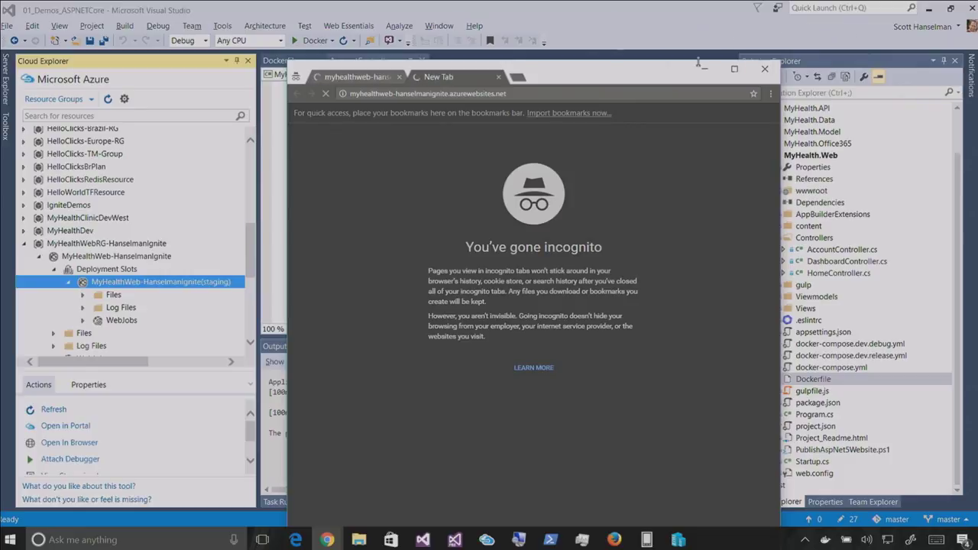
left_click(764, 69)
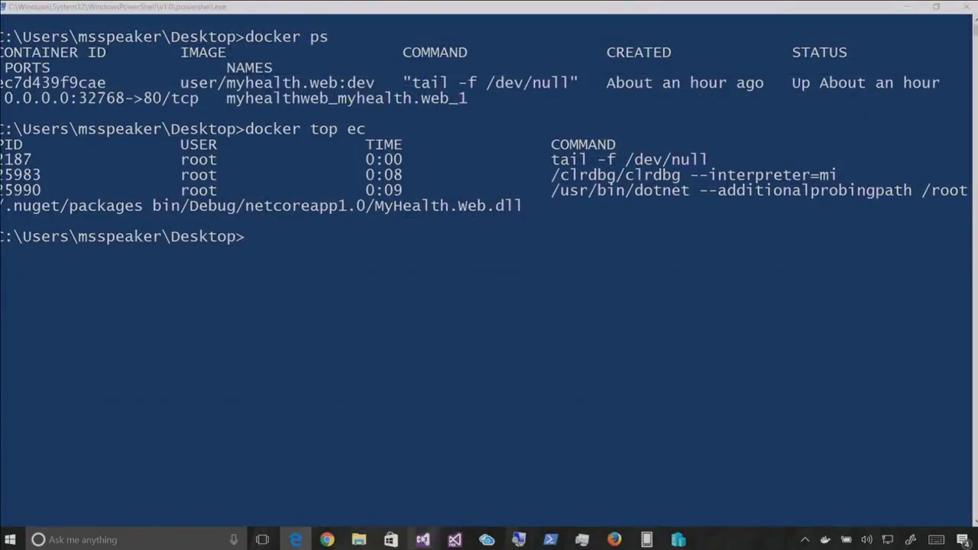
mouse_move(422, 539)
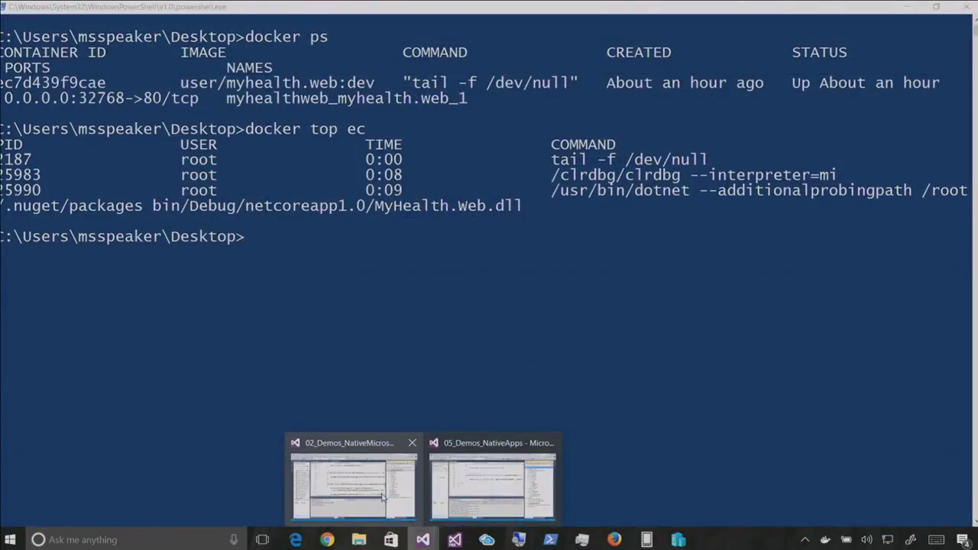
left_click(384, 498)
Bring the 05_Demos_NativeApps solution forward, auto-hide Cloud Explorer, and refocus the Setup.cs editor
left_click(481, 497)
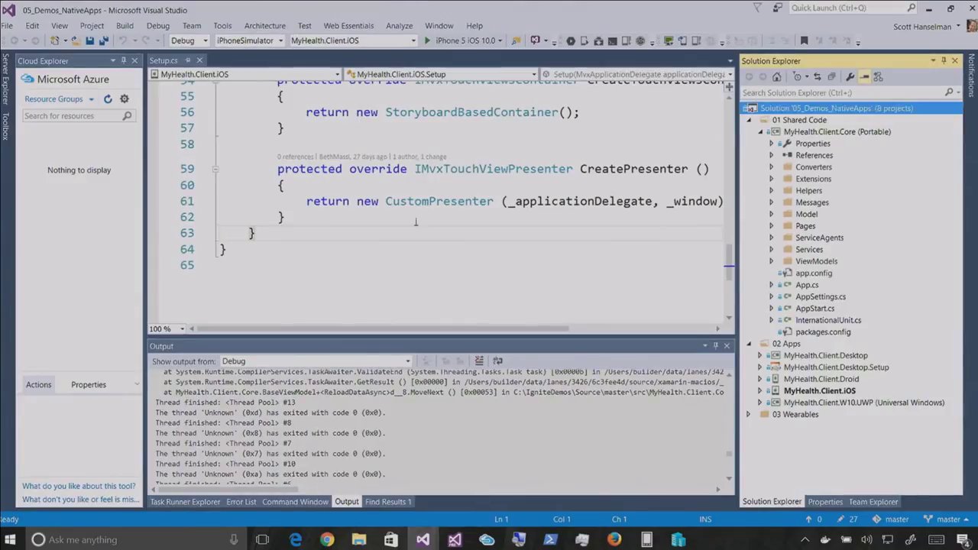
scroll(285, 174, "up", 1)
scroll(286, 174, "up", 1)
left_click(123, 60)
left_click(300, 195)
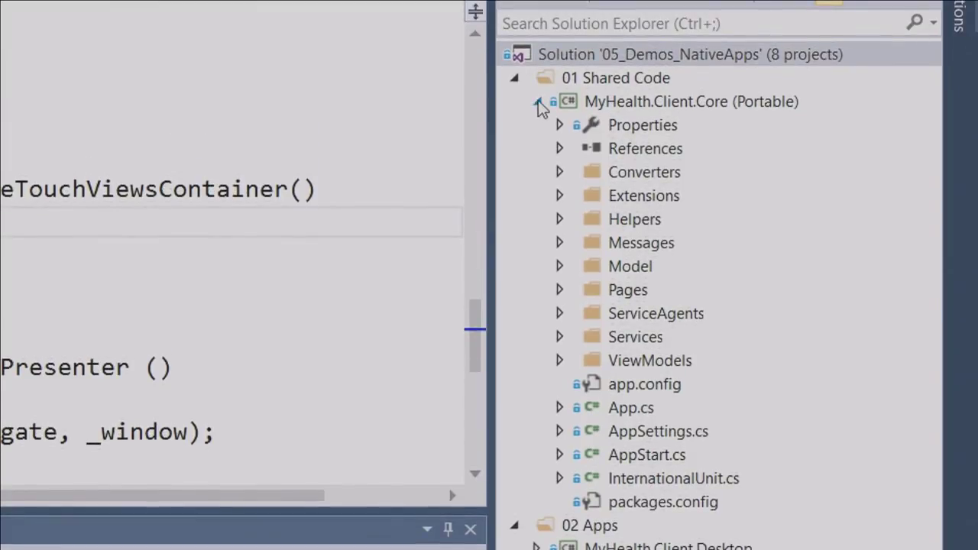
Expand and collapse MyHealth.Client.Core in Solution Explorer, then select MyHealth.Client.iOS
left_click(537, 102)
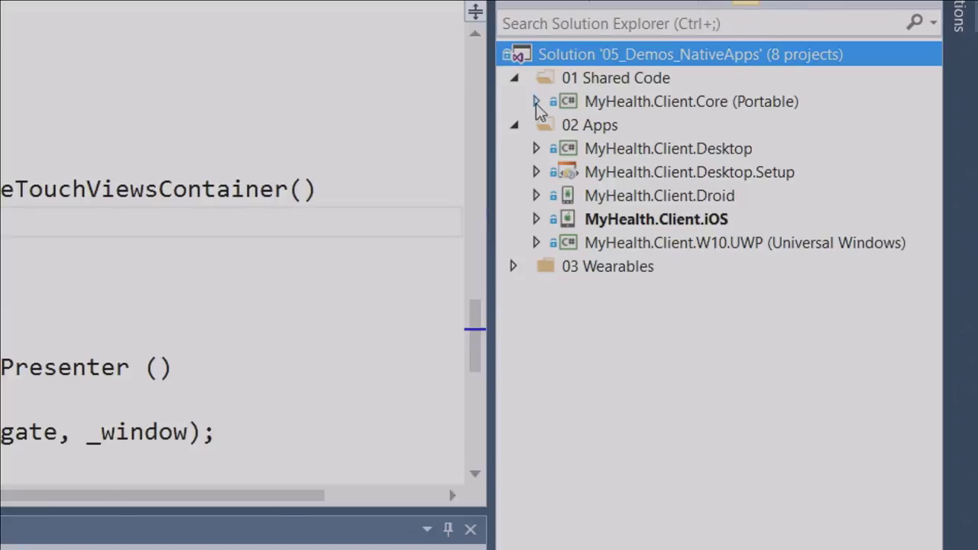
left_click(536, 102)
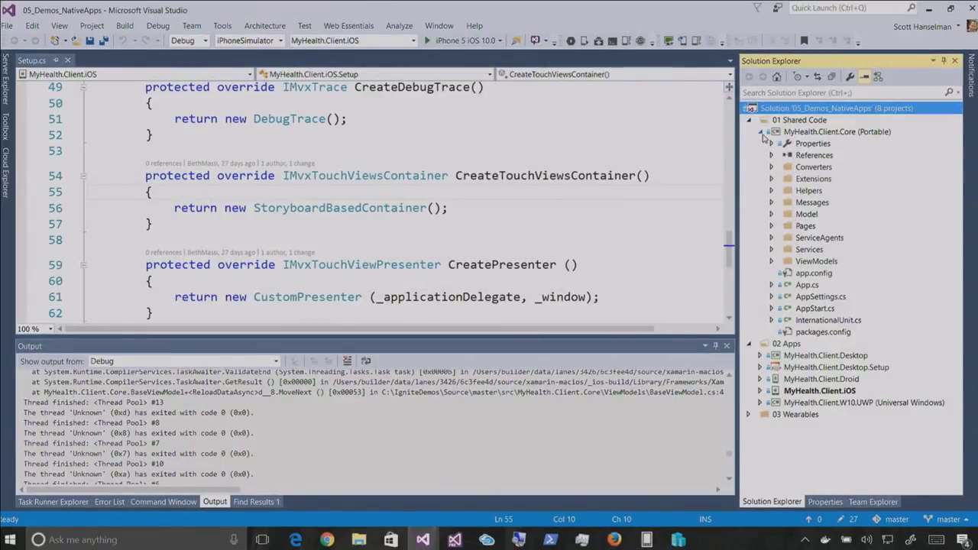
left_click(760, 132)
left_click(831, 194)
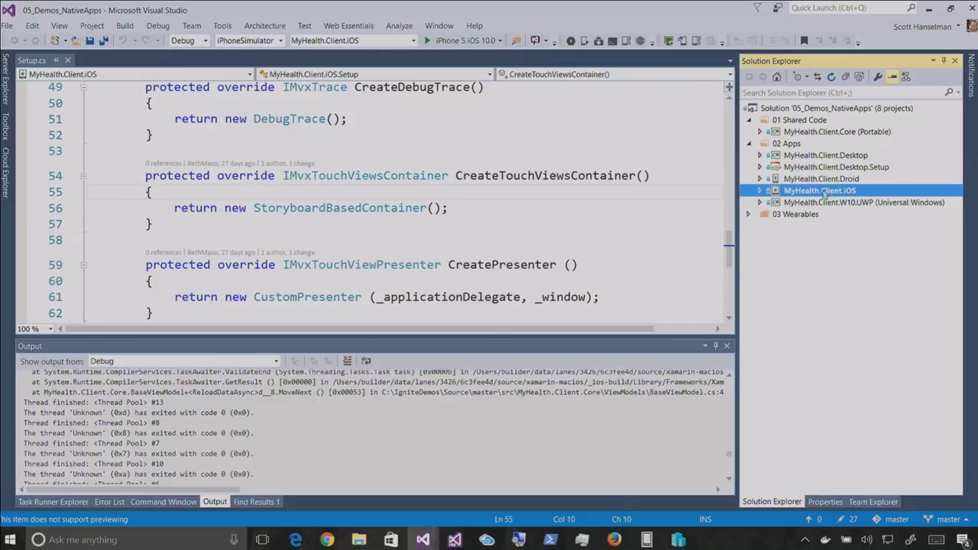
Launch the 5" KitKat phone from the Android emulator's device profiles
left_click(644, 540)
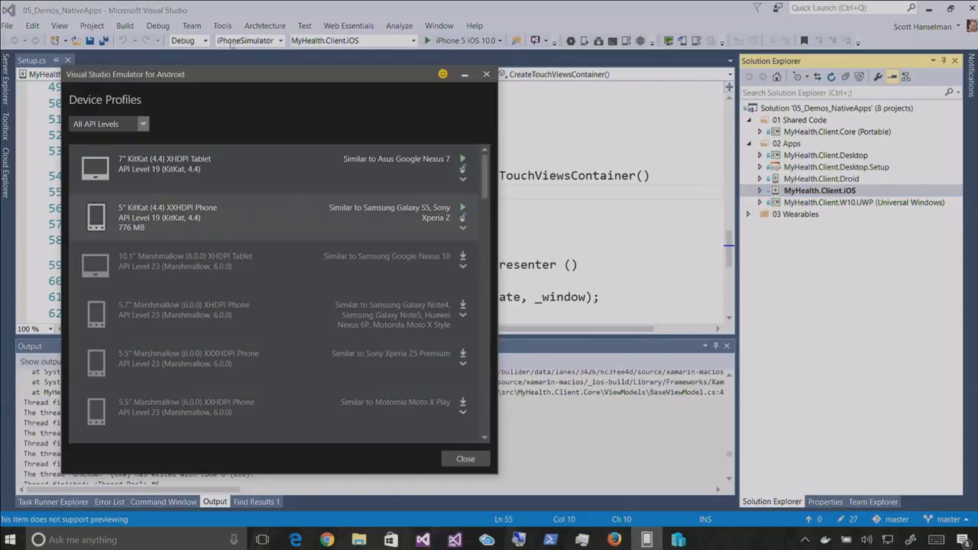
left_click(462, 207)
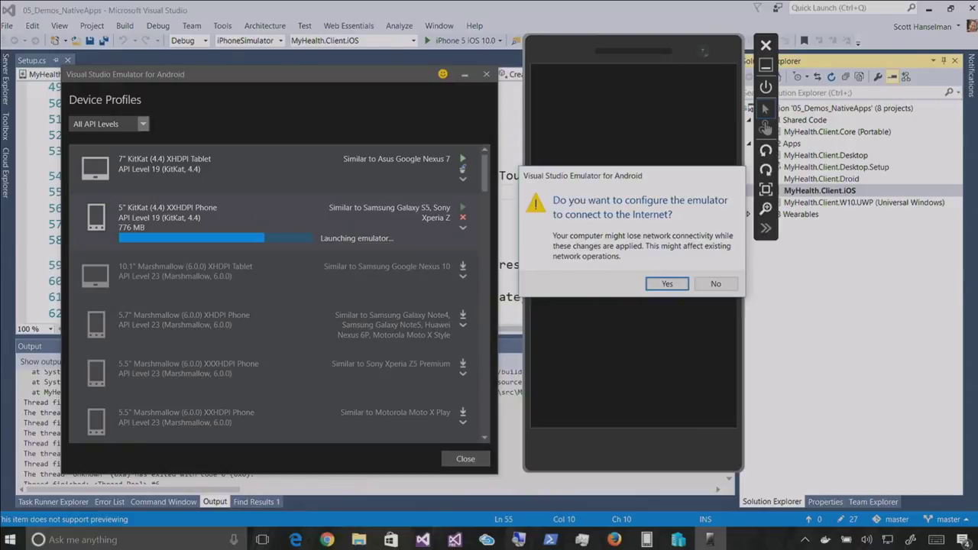
key("Return")
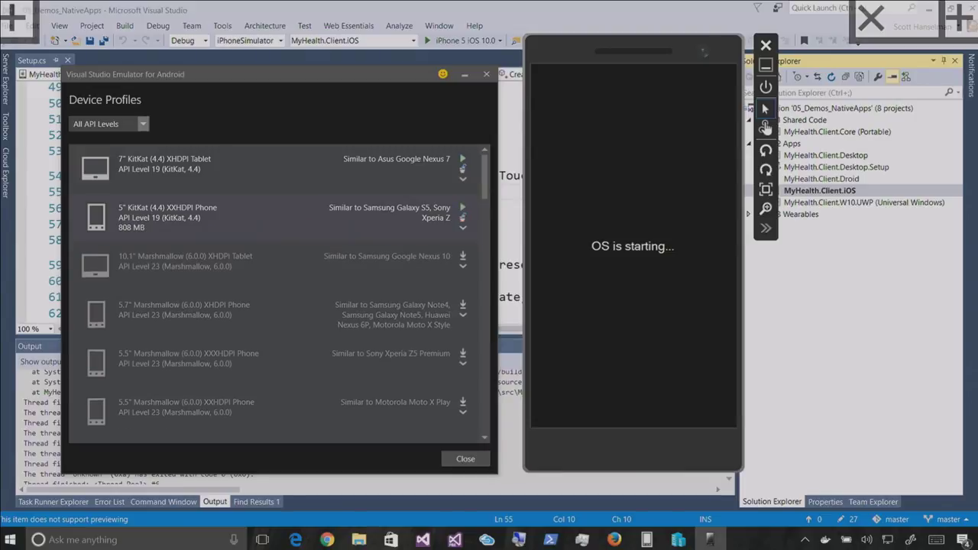
left_click(463, 78)
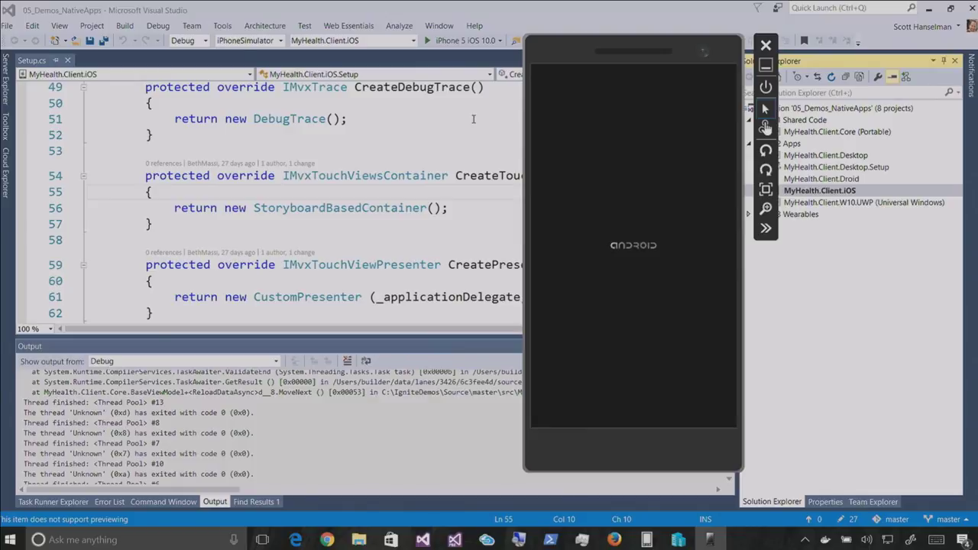
Unlock the phone, start the sample Forms app, and browse its Blog and About pages
left_click_drag(633, 329, 638, 262)
left_click(633, 383)
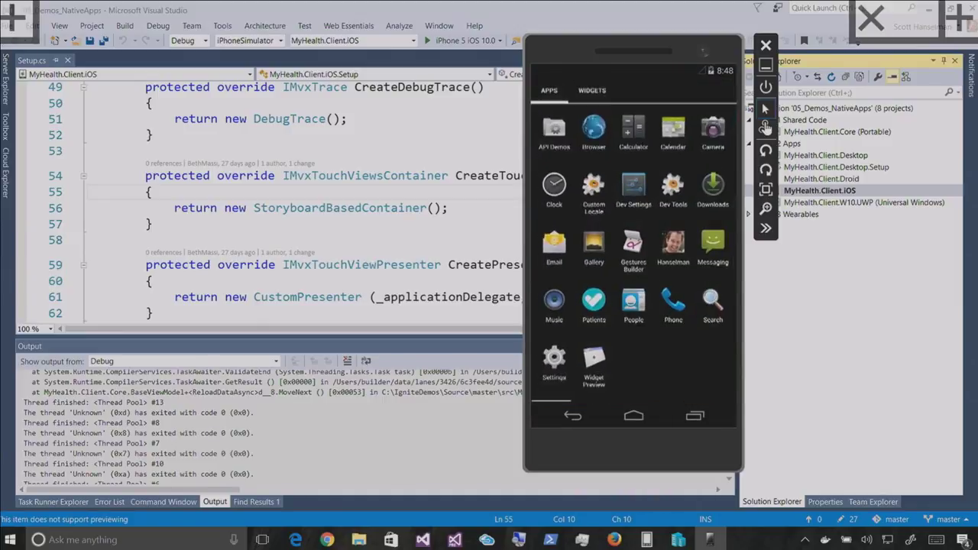
left_click(673, 248)
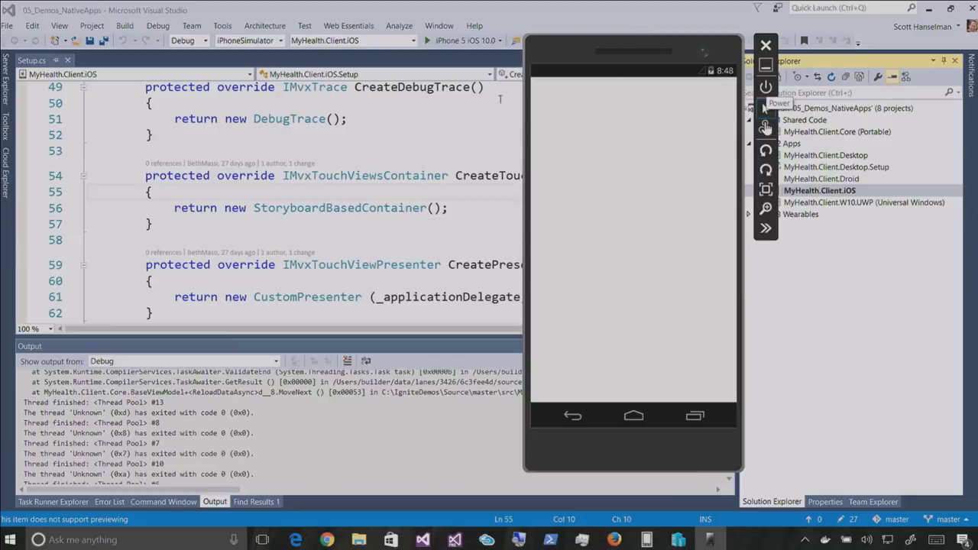
left_click(545, 93)
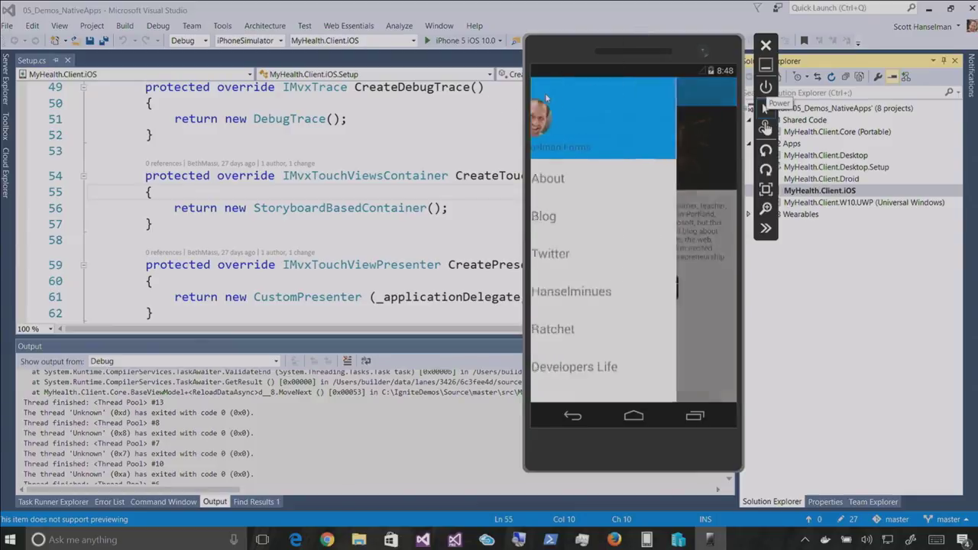
left_click(572, 220)
left_click(594, 182)
left_click(544, 92)
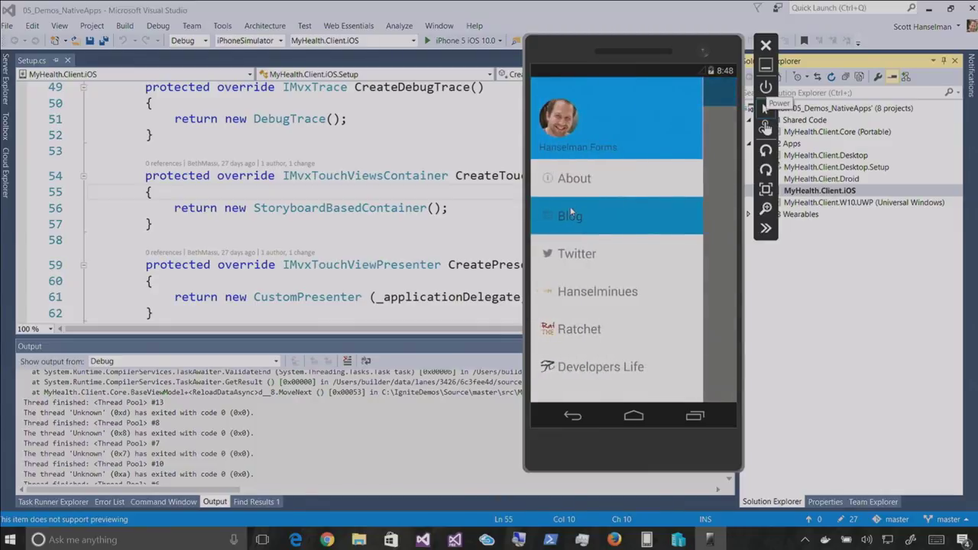
left_click(580, 188)
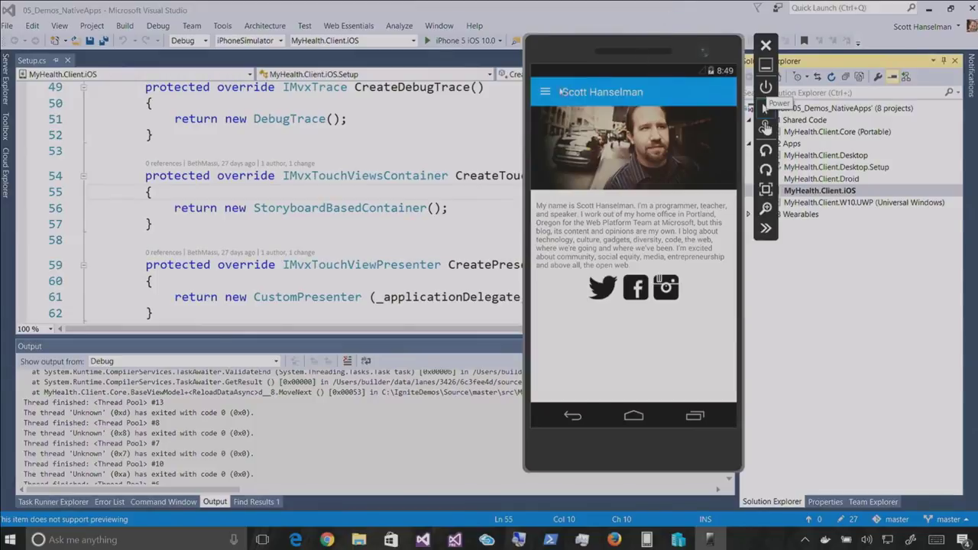
Shut down the Android emulator and return to the Setup.cs code
left_click(550, 91)
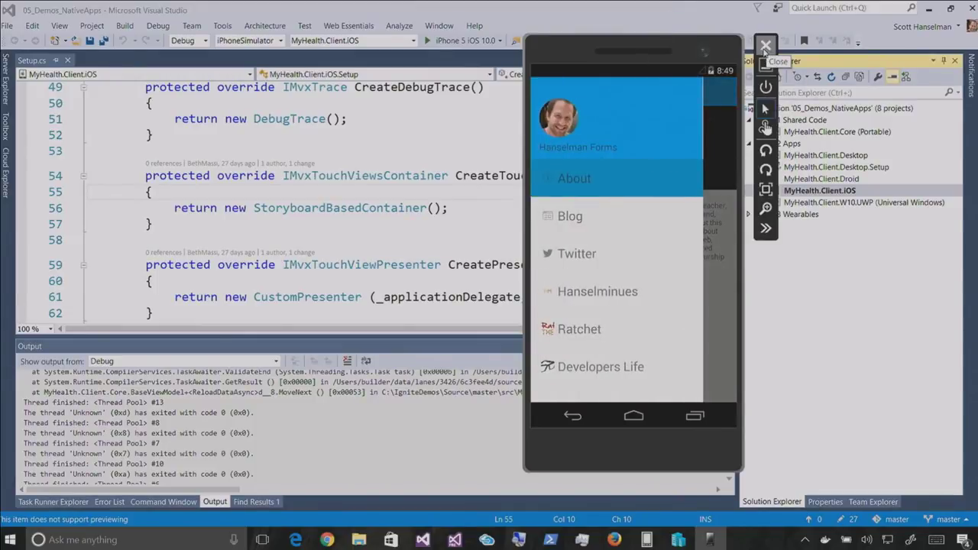
left_click(765, 48)
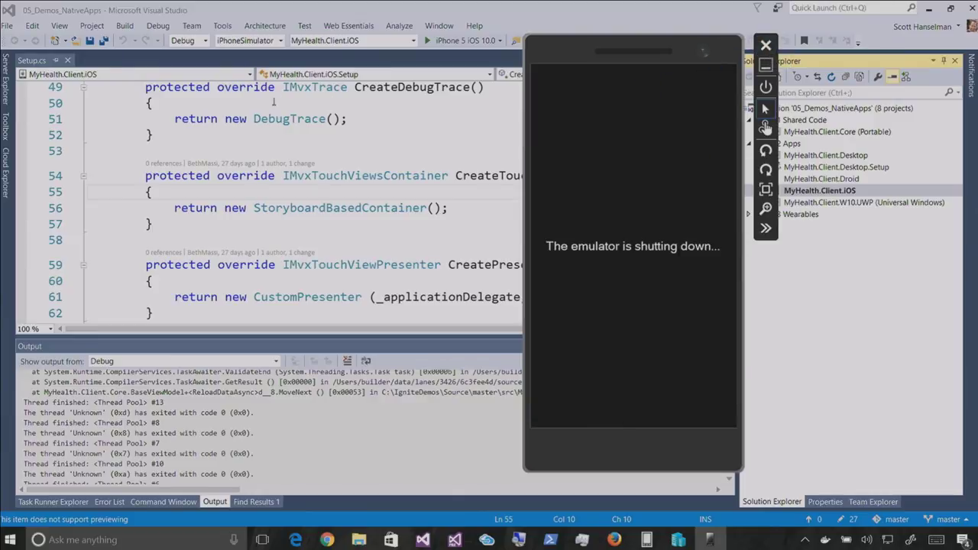
left_click(327, 103)
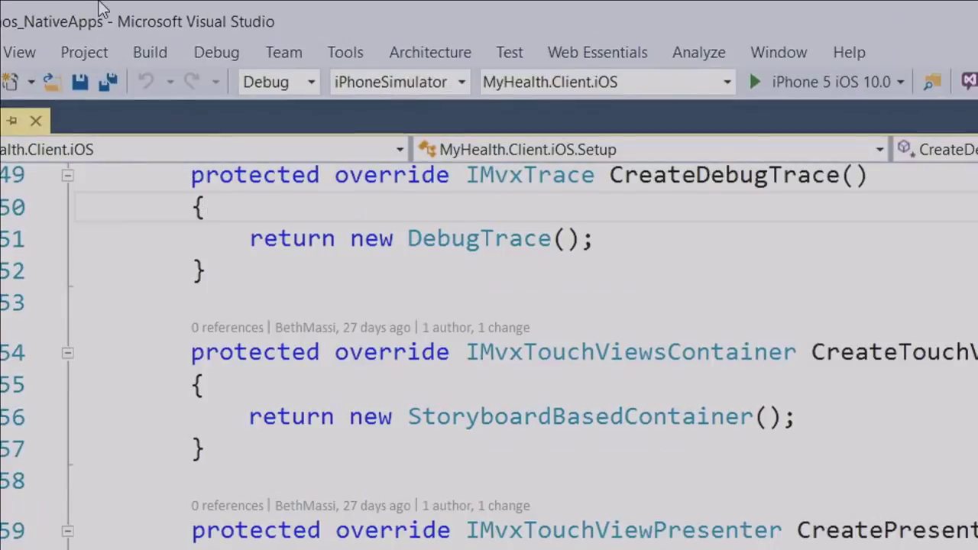
Keep the iPhone 5 iOS 10.0 target and debug MyHealth.Client.iOS in the iOS simulator
left_click(460, 82)
left_click(465, 81)
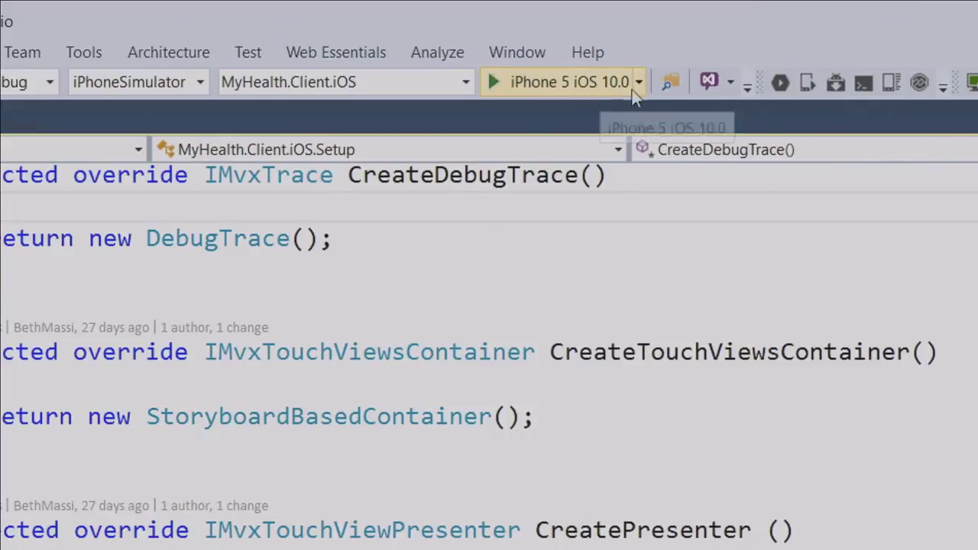
left_click(639, 86)
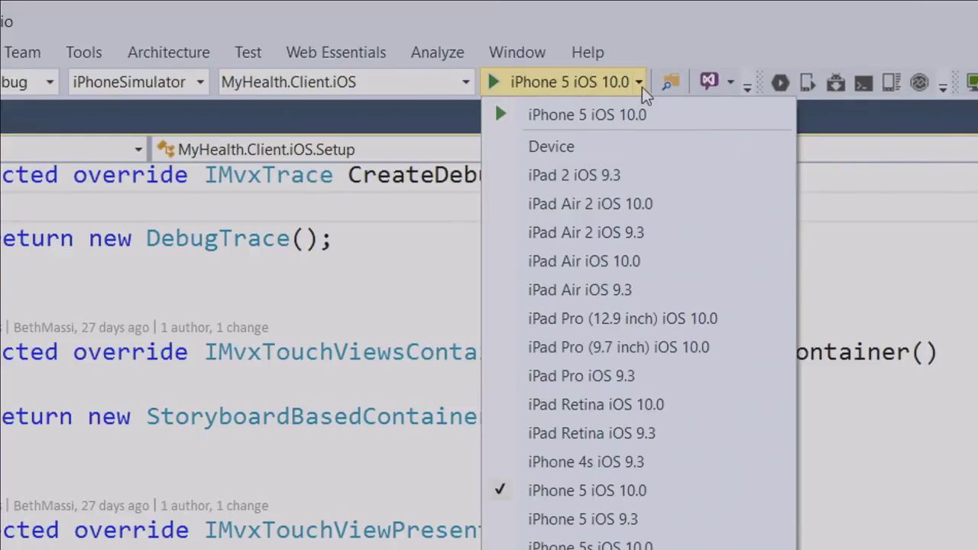
left_click(407, 228)
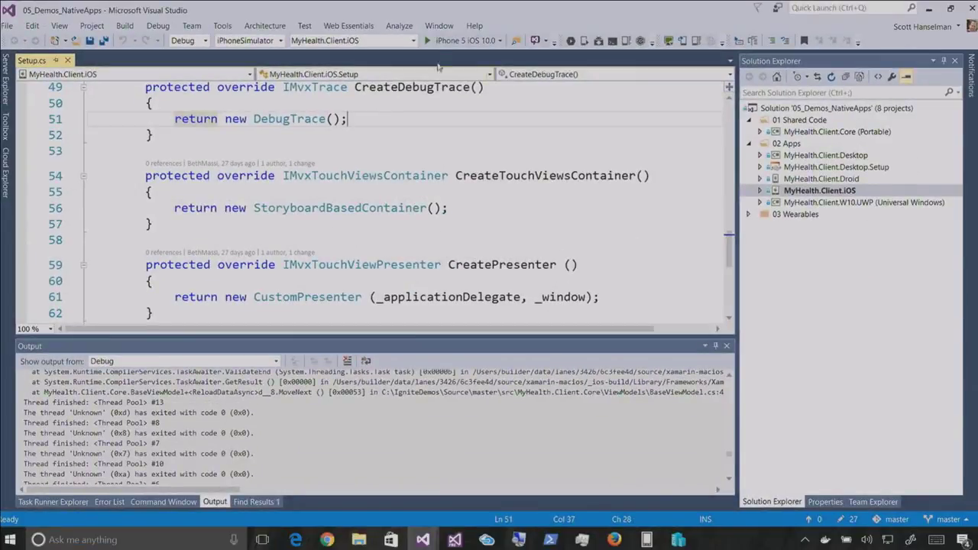
left_click(443, 40)
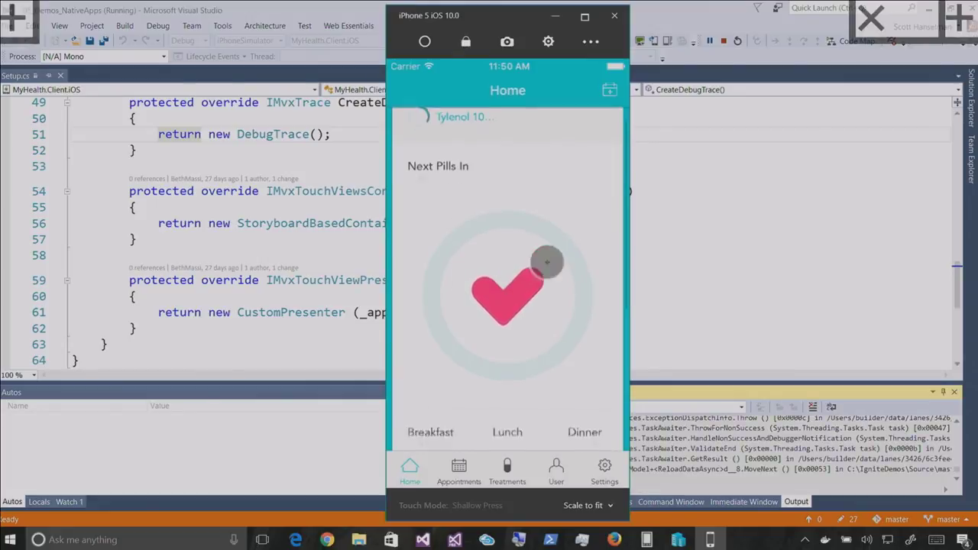
scroll(543, 277, "down", 5)
scroll(567, 136, "down", 5)
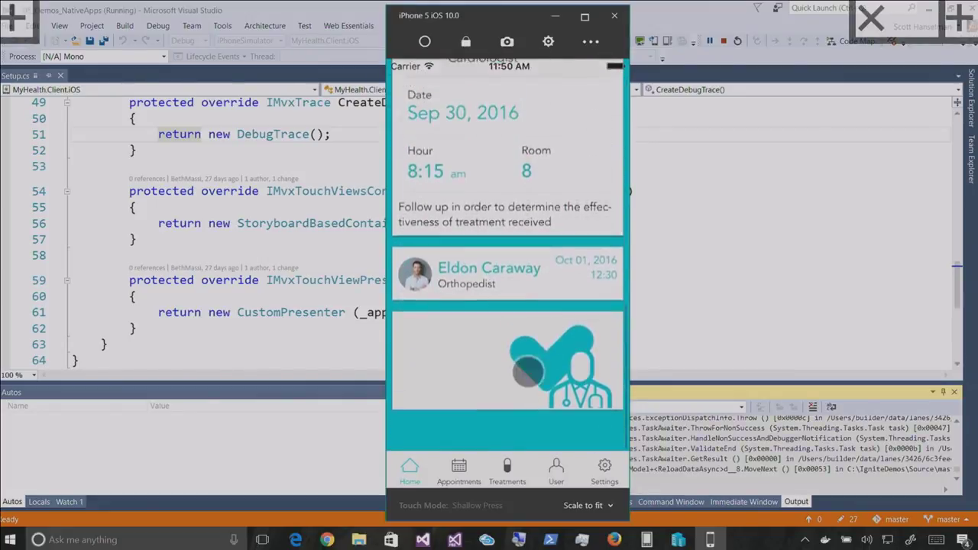
scroll(566, 136, "up", 10)
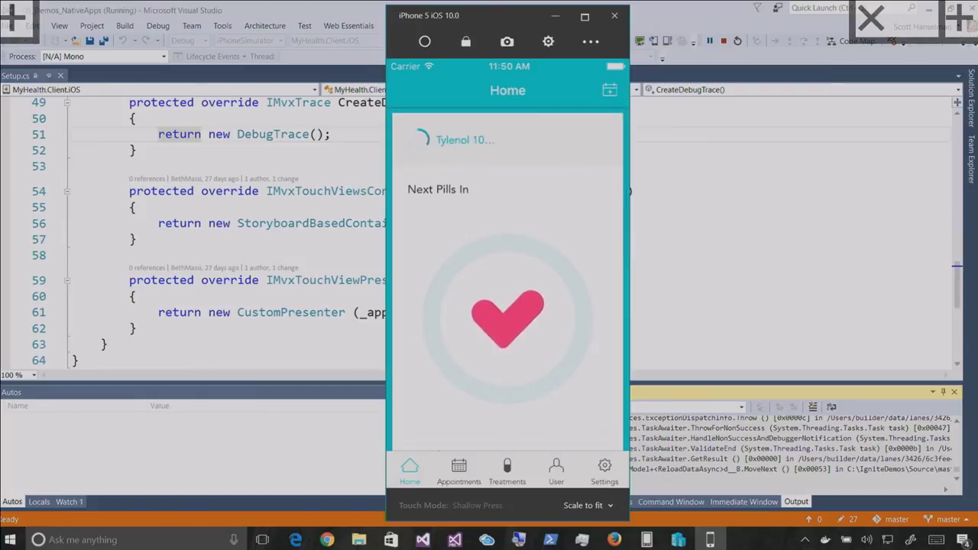
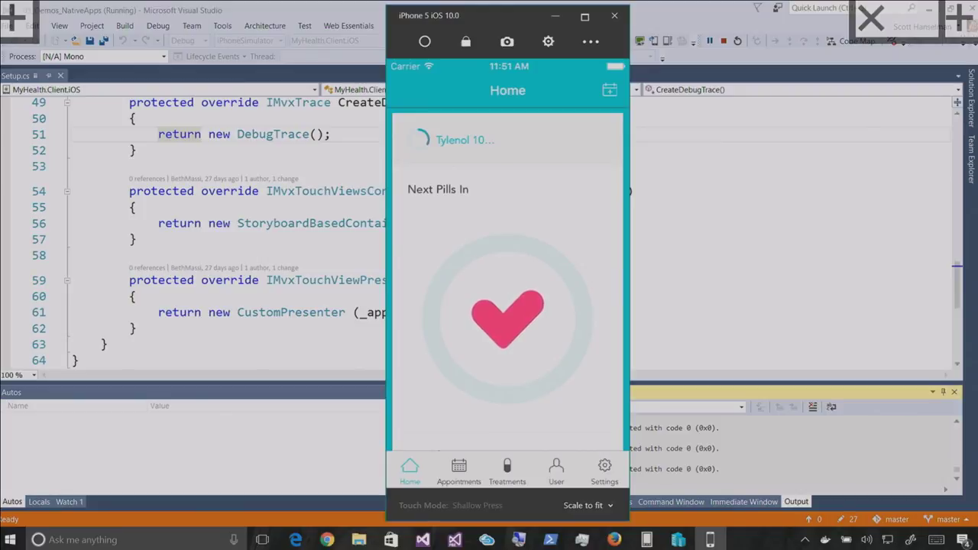
Close the iPhone simulator and bring up the Edge browser
left_click(620, 18)
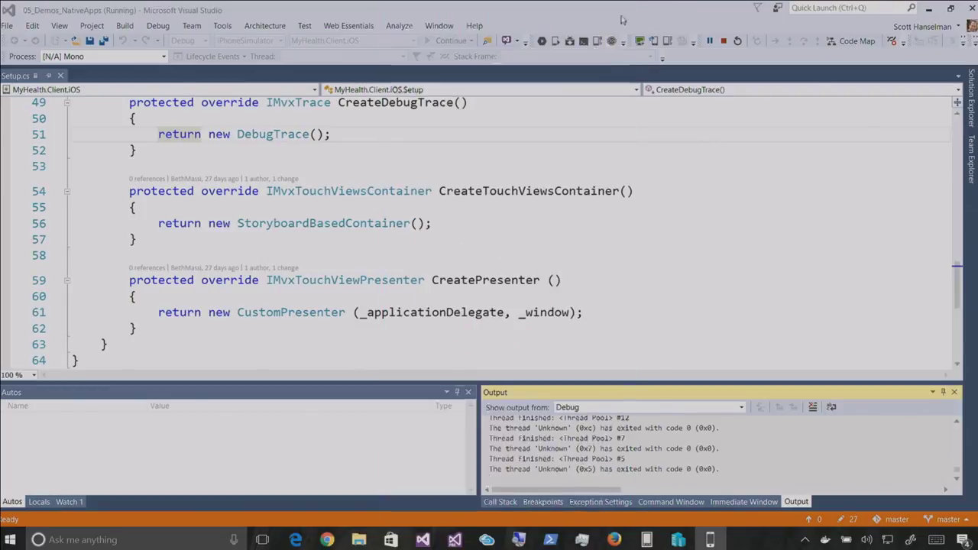
left_click(295, 539)
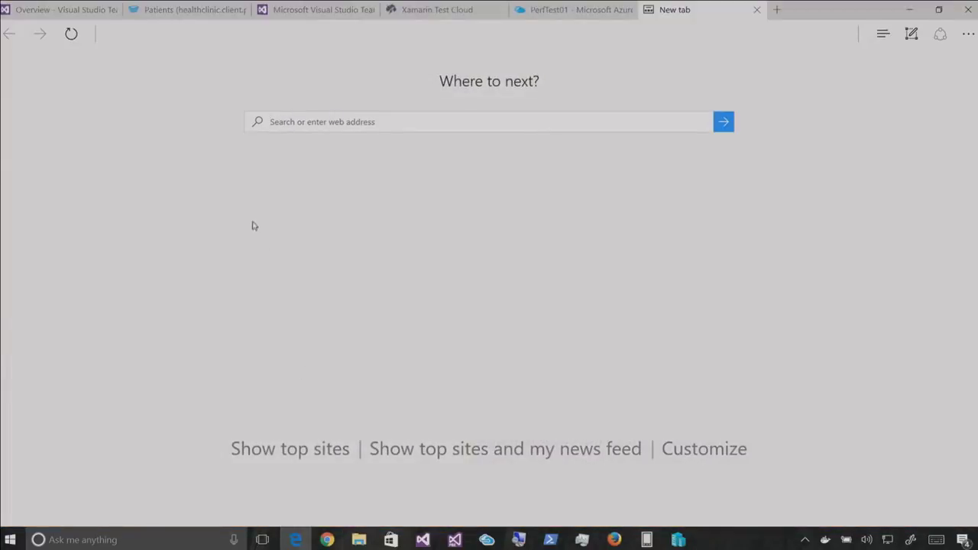
Glance at the Overview and Azure PerfTest01 tabs, then go to the My Health Clinic2 build definition
left_click(49, 10)
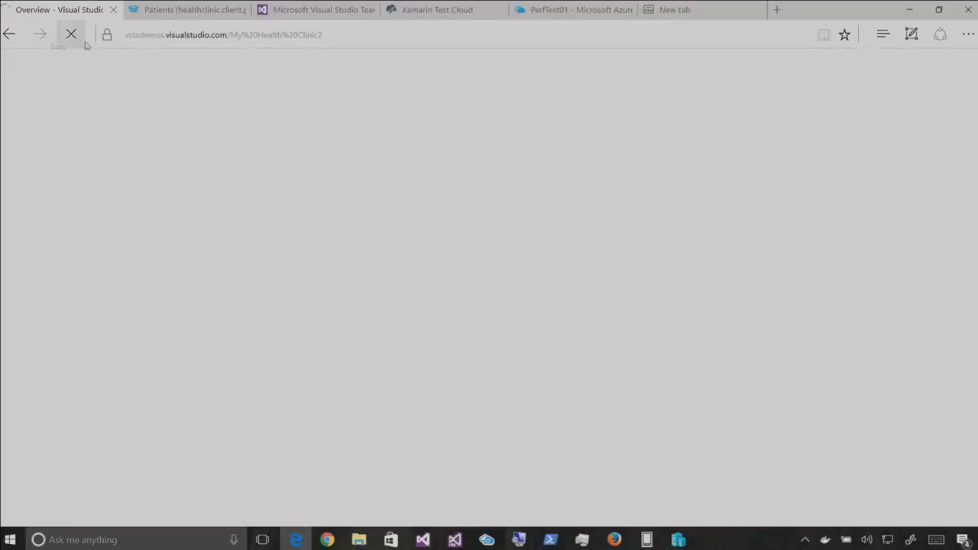
mouse_move(155, 15)
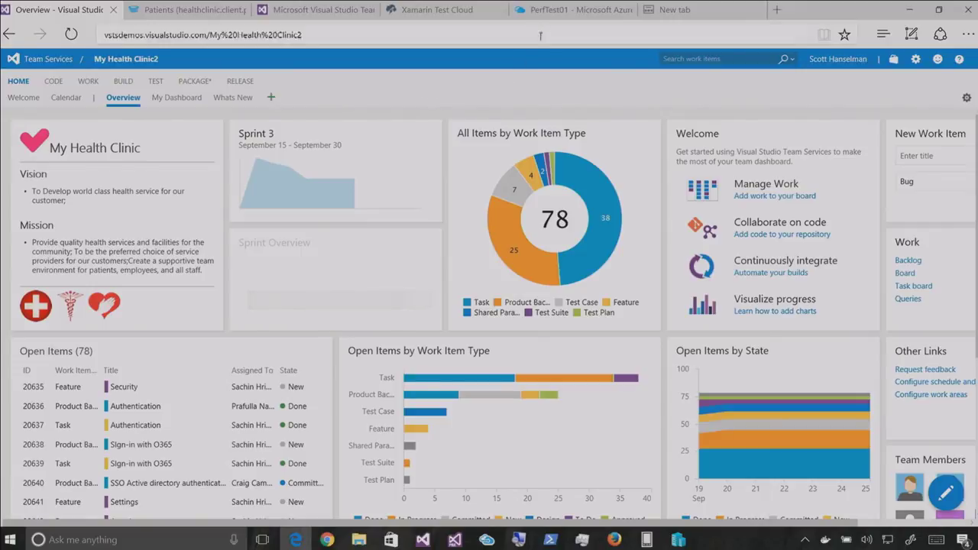
left_click(544, 11)
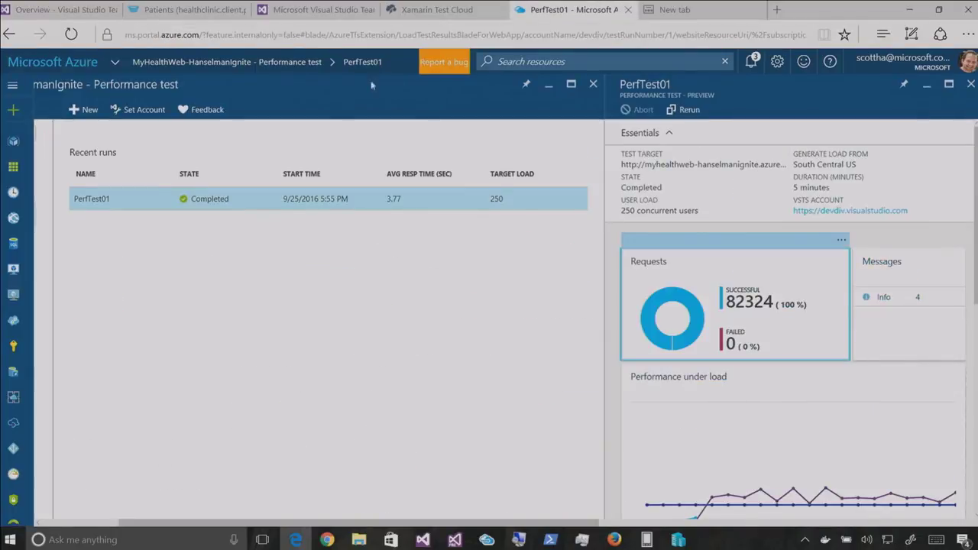
left_click(206, 10)
Zoom in and review the Run UITests on Xamarin Test Cloud step settings, then switch to Xamarin Test Cloud
key("ctrl+Tab")
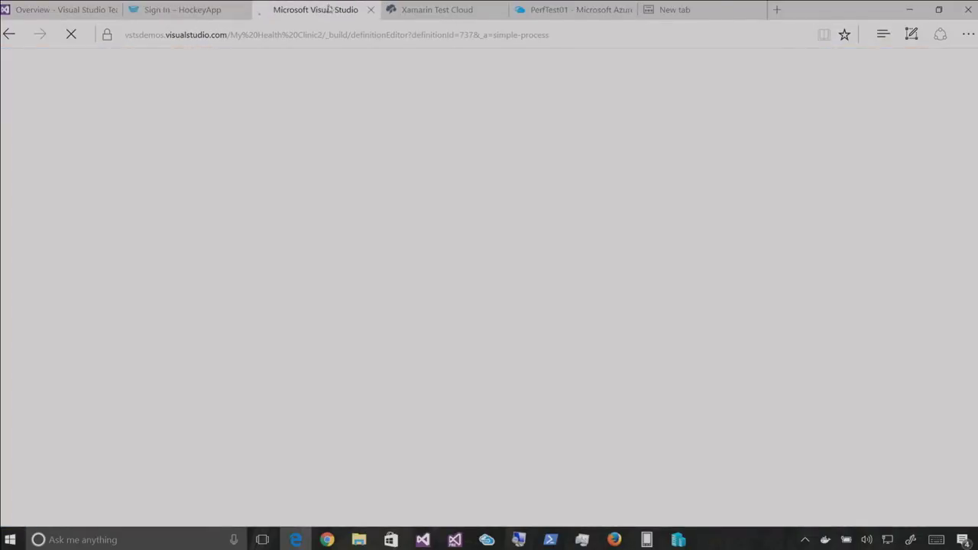
key("ctrl+plus")
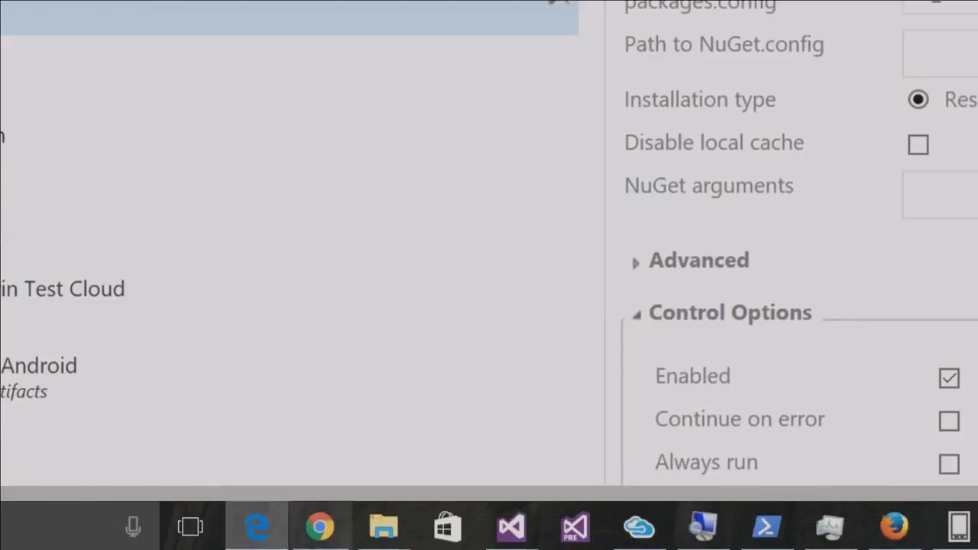
left_click(278, 397)
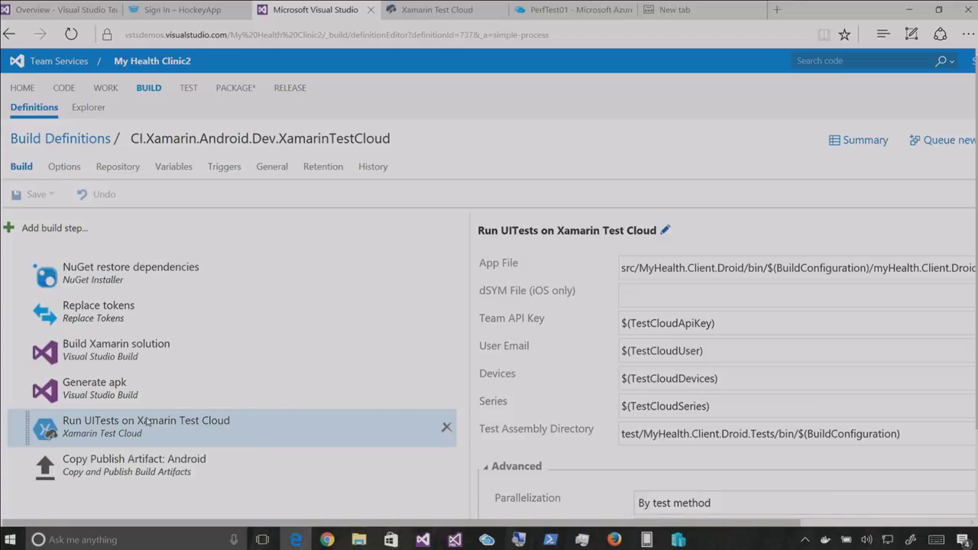
left_click(432, 9)
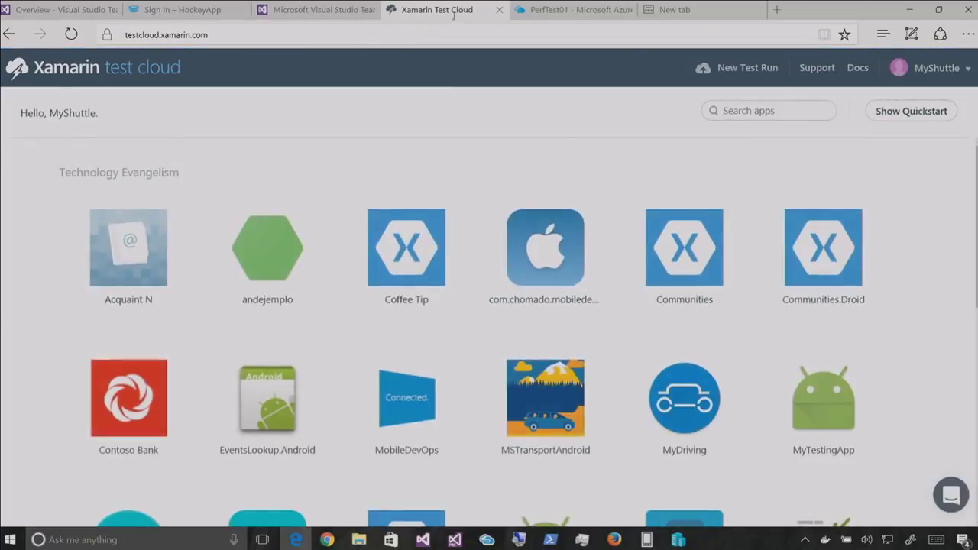
Open the Patients Android app's Sep 21, 2016 2:12:53 AM test run
scroll(276, 299, "down", 3)
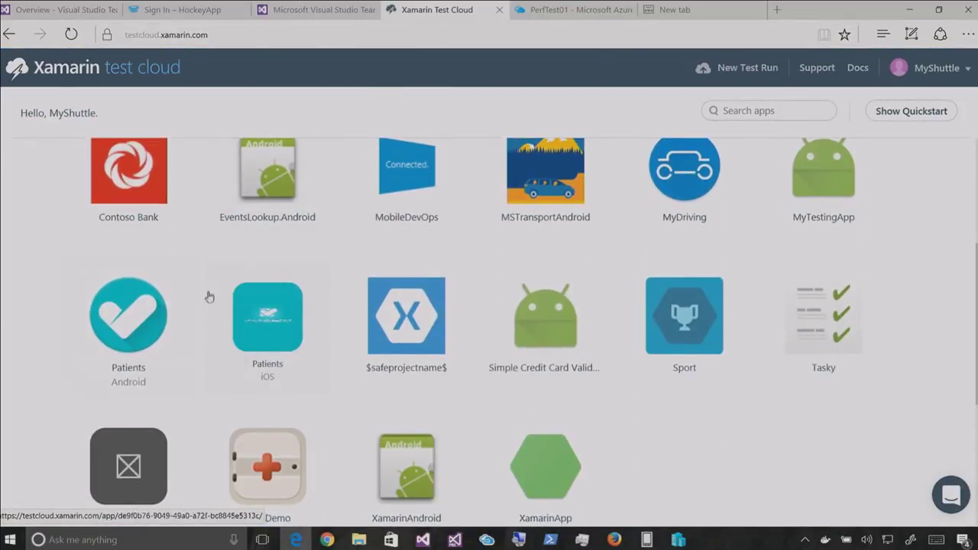
left_click(159, 299)
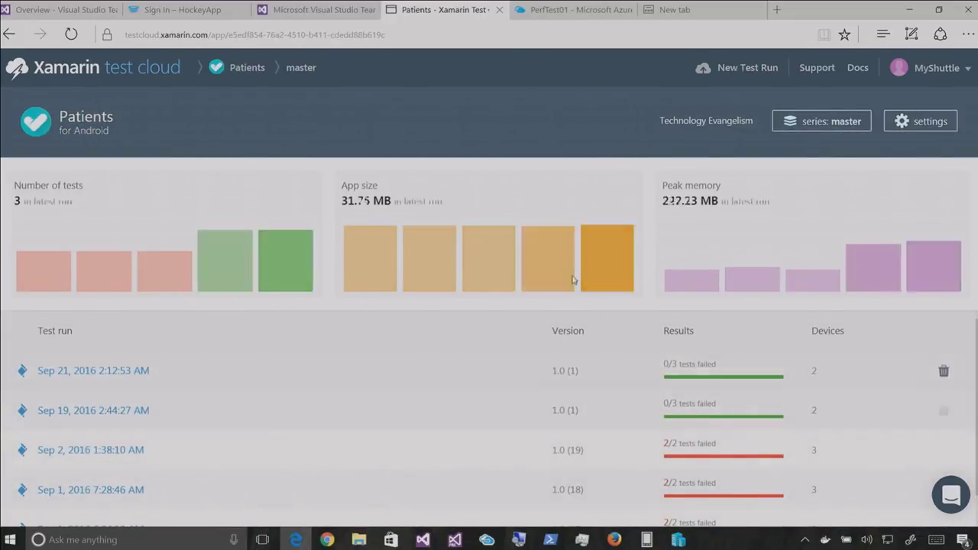
left_click(113, 382)
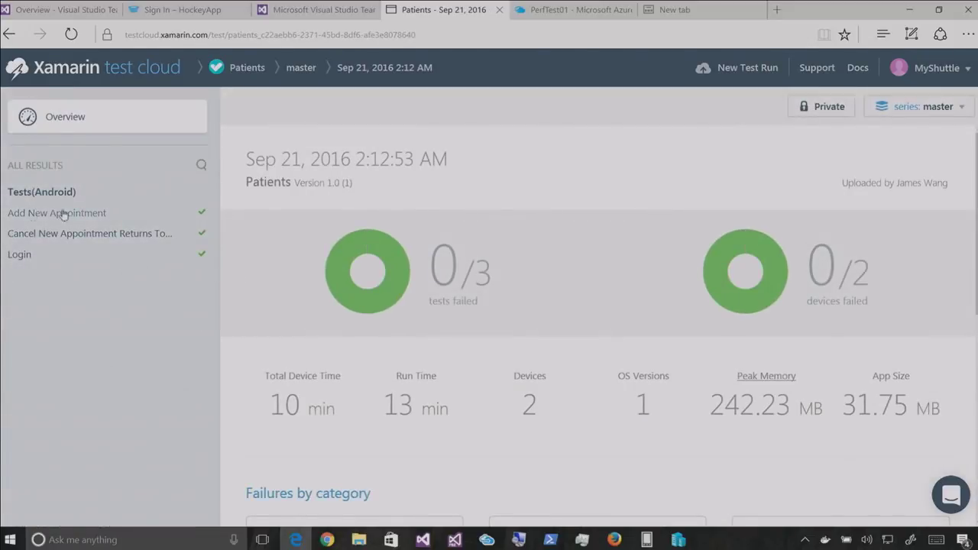
Expand Cancel New Appointment and Add New Appointment, then show the New appointment created screenshots
left_click(22, 260)
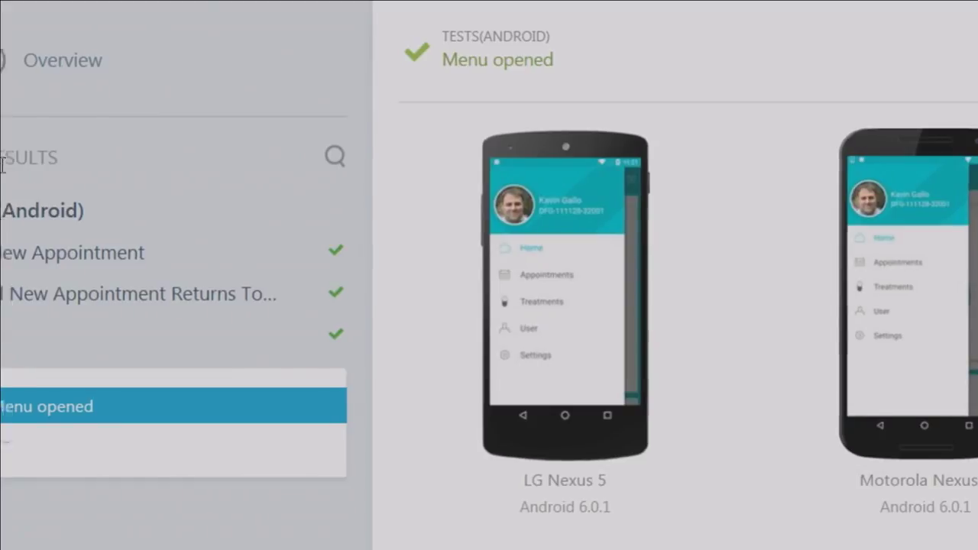
left_click(67, 286)
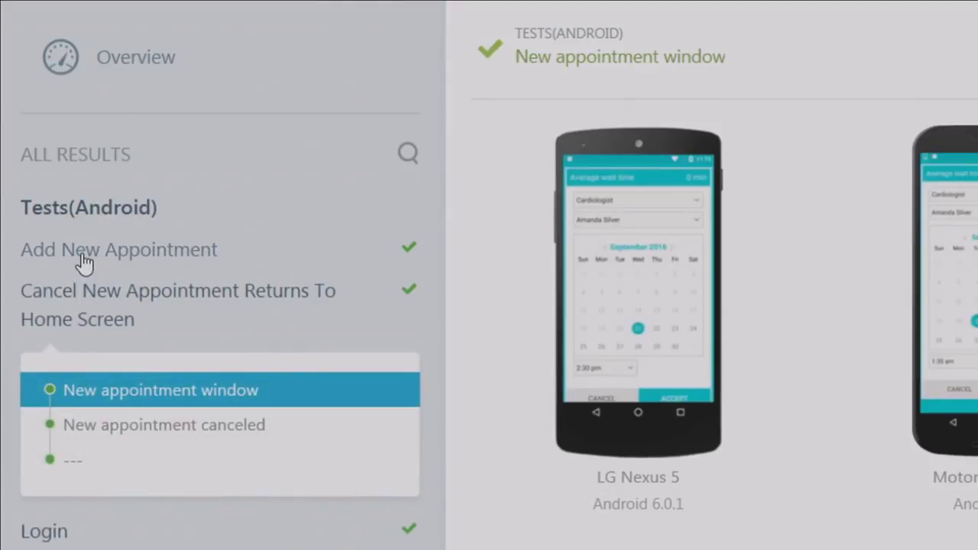
left_click(80, 264)
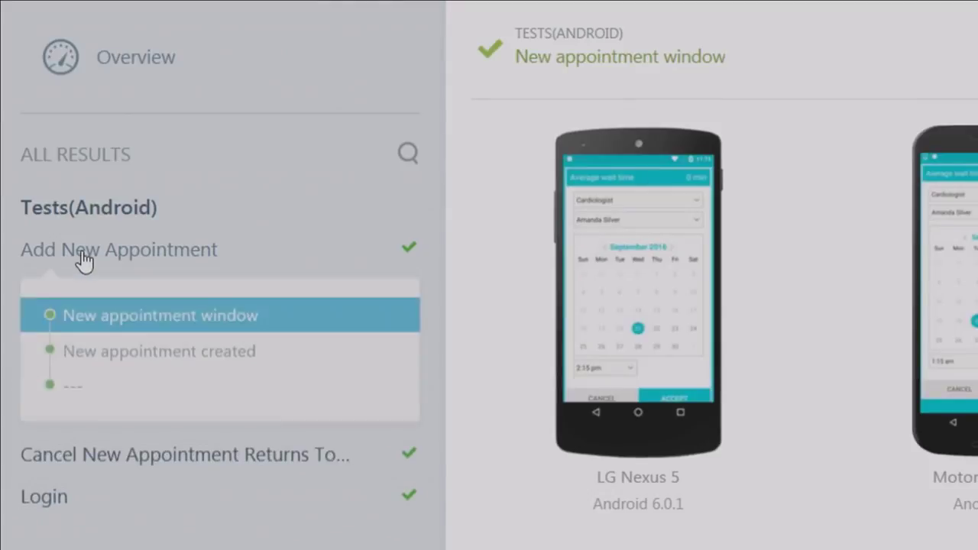
left_click(207, 349)
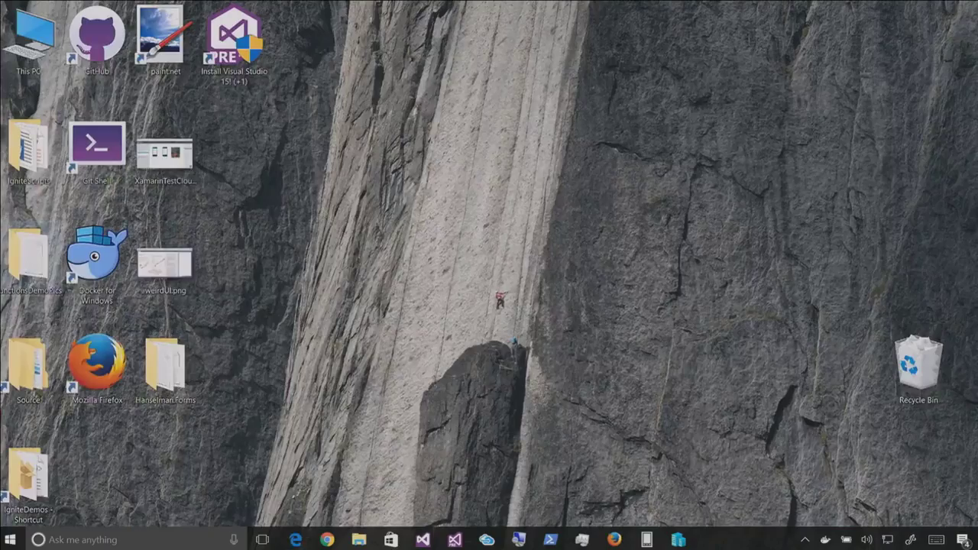
Open XamarinTestCloudGalaxyNote.png from the desktop in Photos
double_click(188, 146)
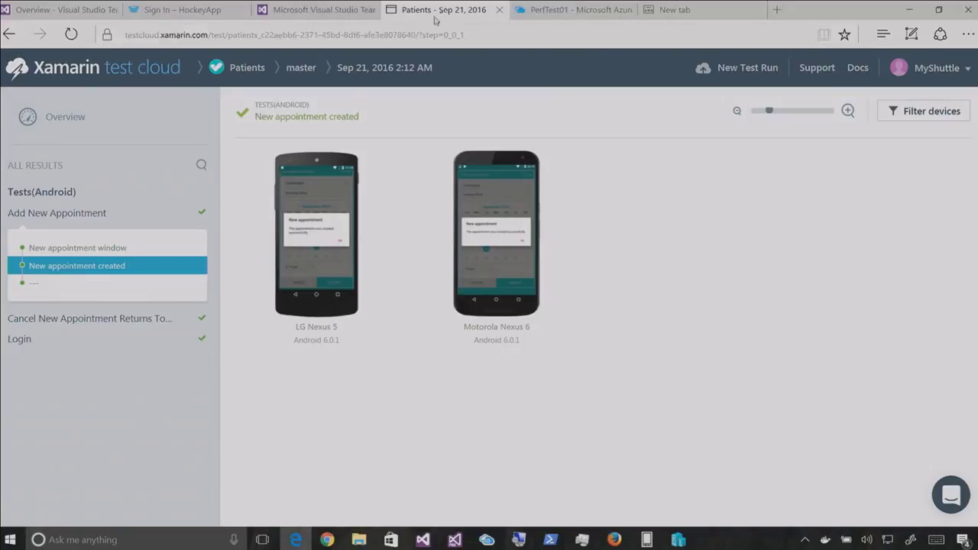
Review the LG Nexus 5 details for the New appointment window step, down to its memory chart
left_click(84, 214)
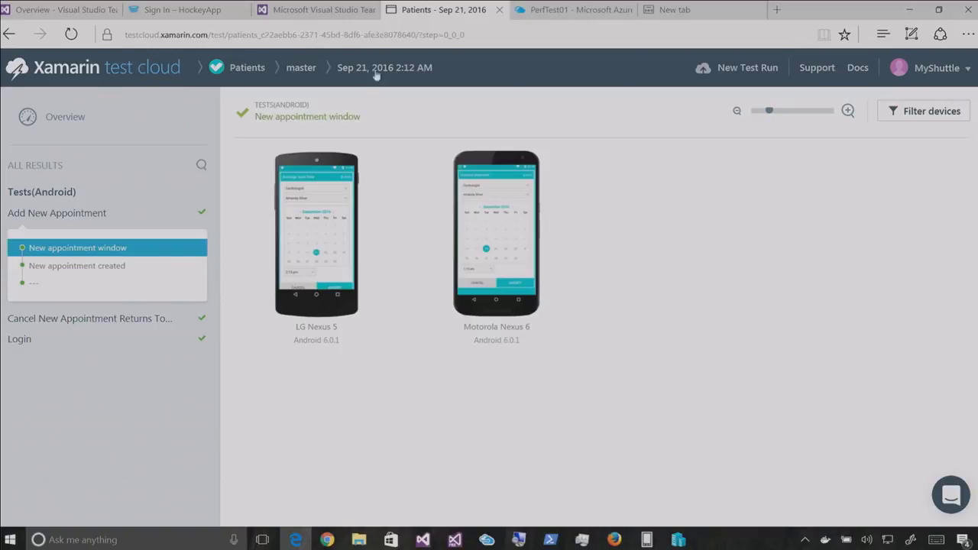
left_click(301, 177)
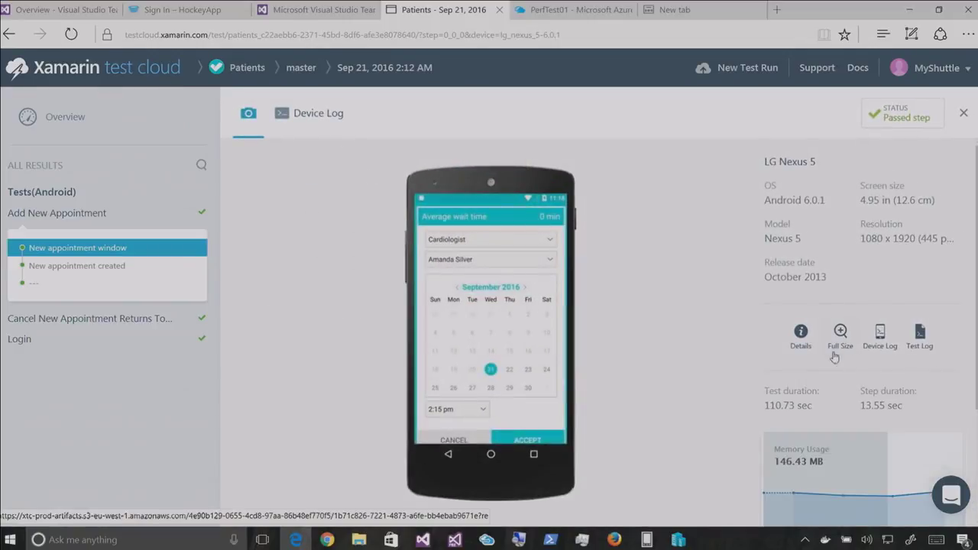
scroll(835, 359, "down", 3)
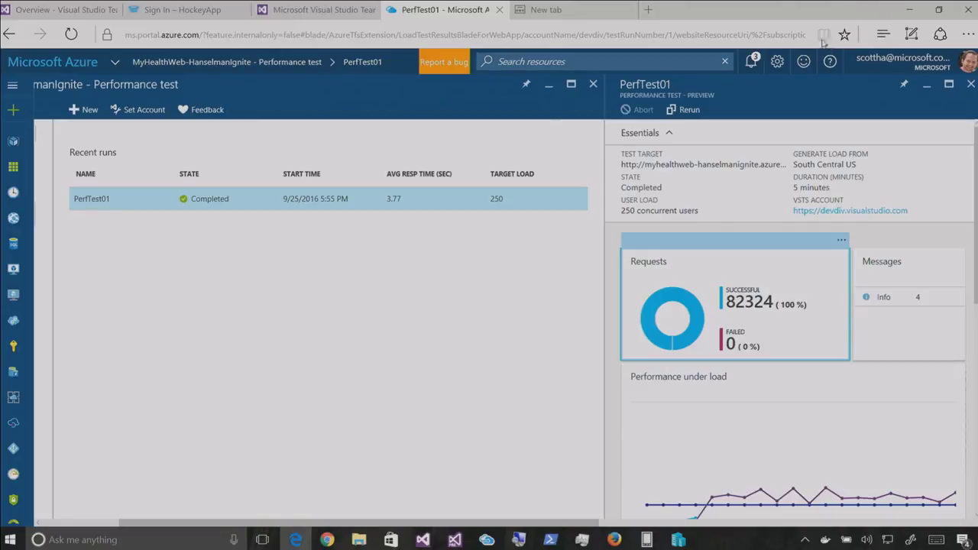
Cycle between the Edge Azure, Outlook and Firefox MyHealthClinic windows
left_click(907, 9)
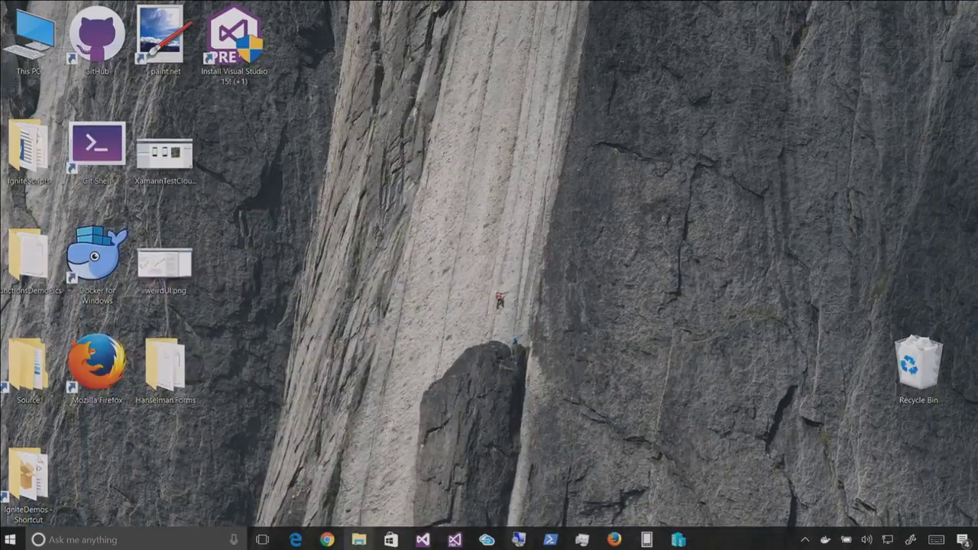
left_click(327, 540)
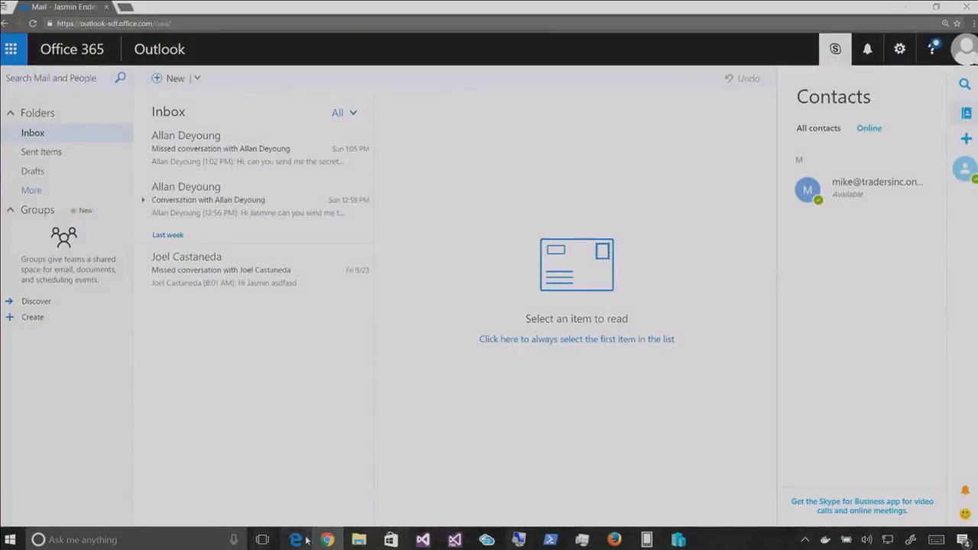
left_click(296, 539)
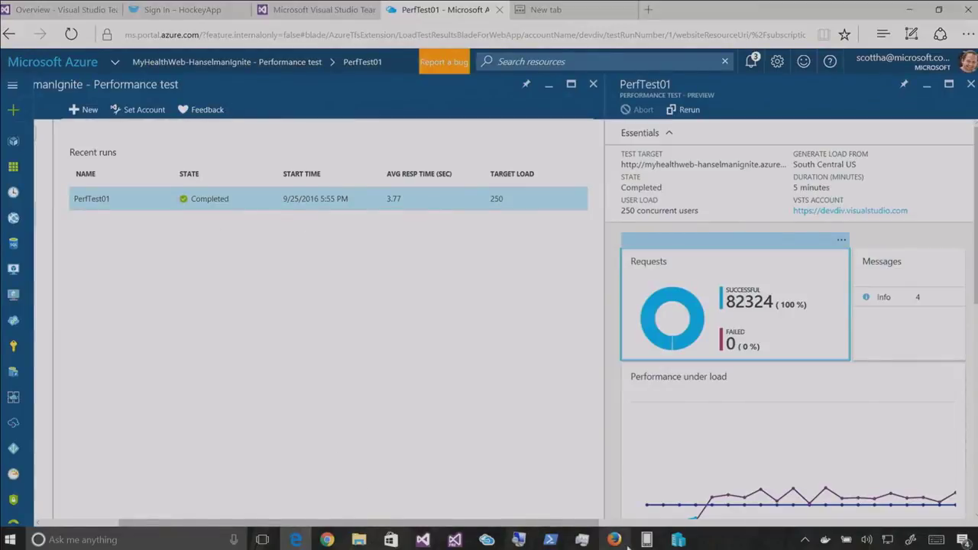
left_click(614, 539)
left_click(206, 9)
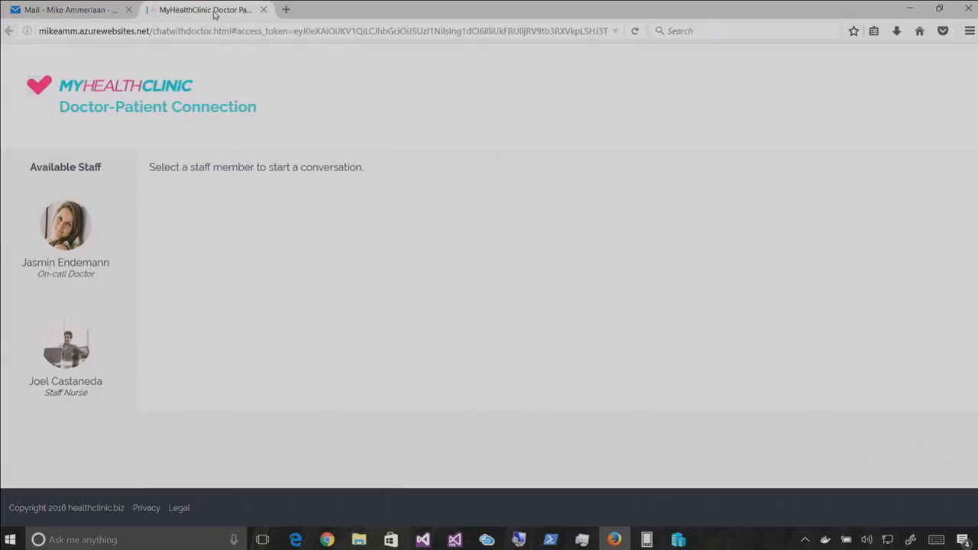
left_click(72, 9)
left_click(296, 540)
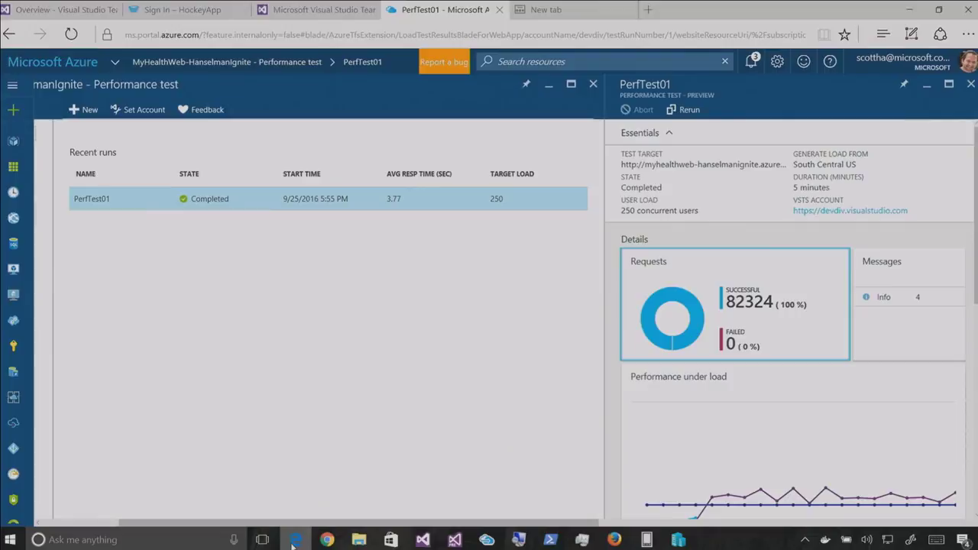
Open a new Microsoft Edge window from the taskbar icon's menu
right_click(296, 539)
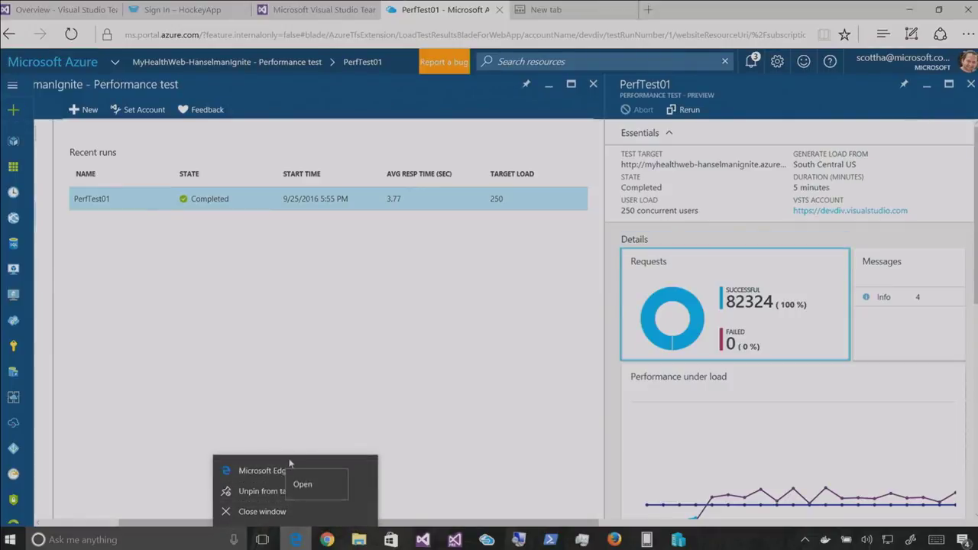
left_click(252, 470)
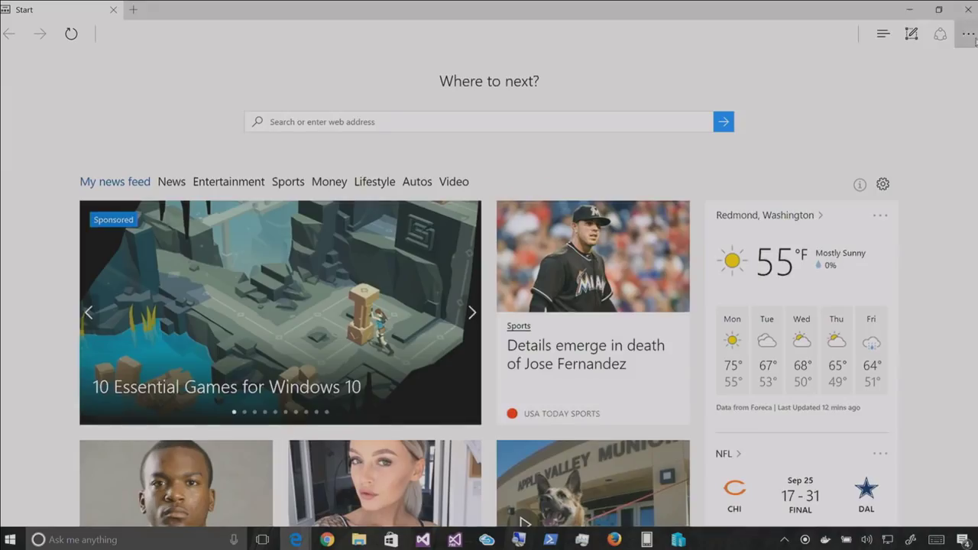
left_click(975, 41)
Open an InPrivate window and the IgniteScripts\6-Demo_Office.docx notes in Word
left_click(917, 94)
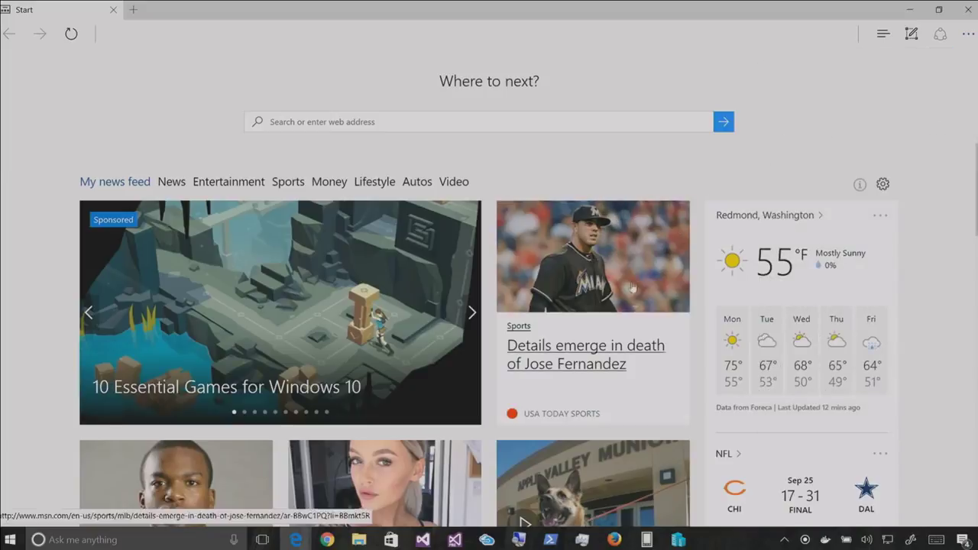
mouse_move(363, 537)
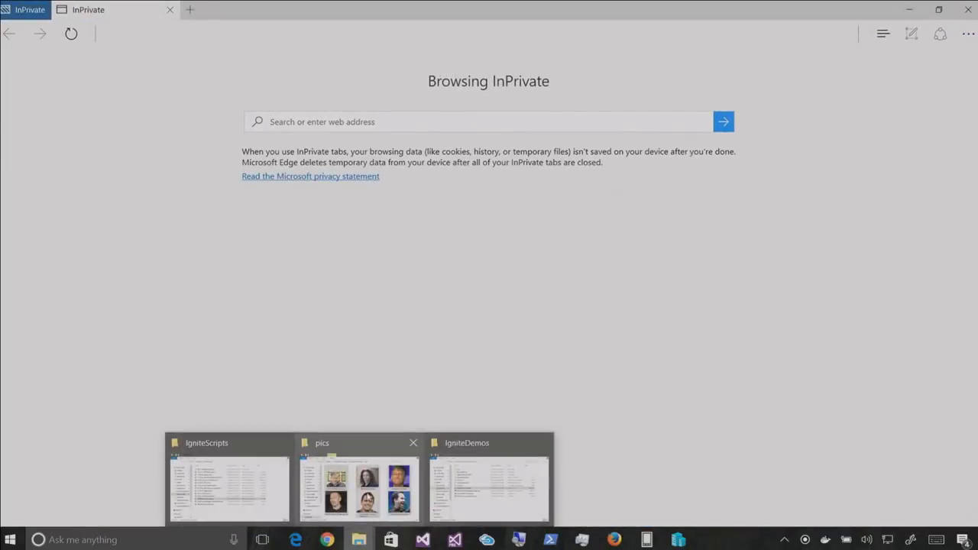
left_click(485, 481)
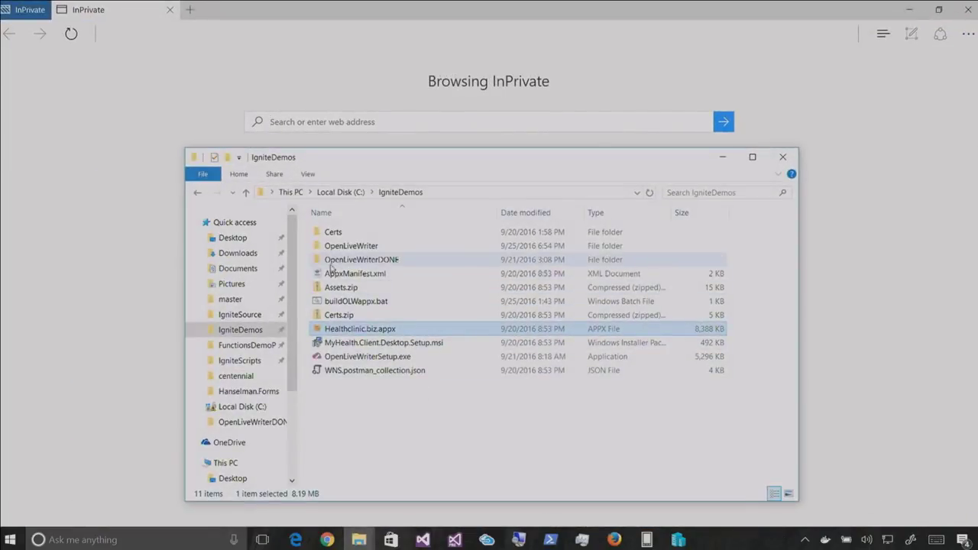
left_click(240, 360)
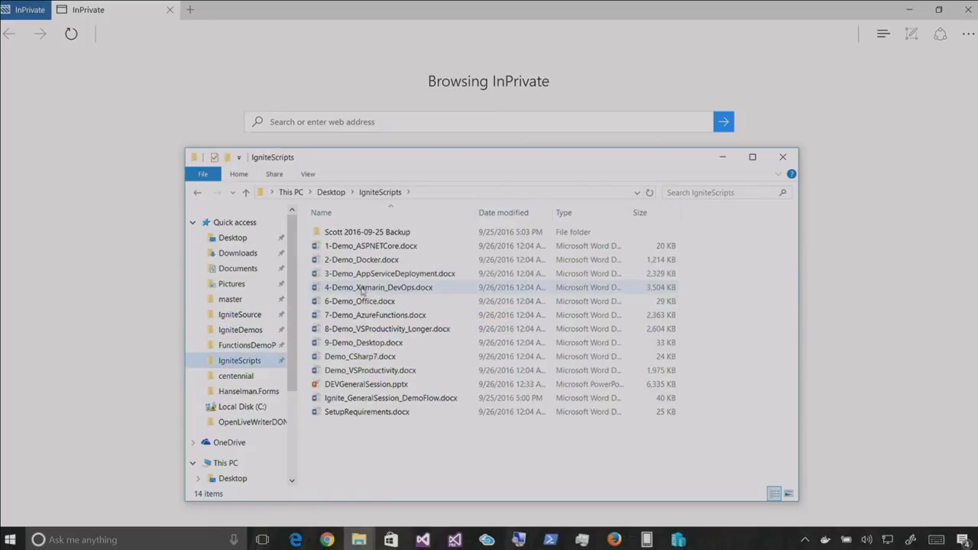
double_click(365, 301)
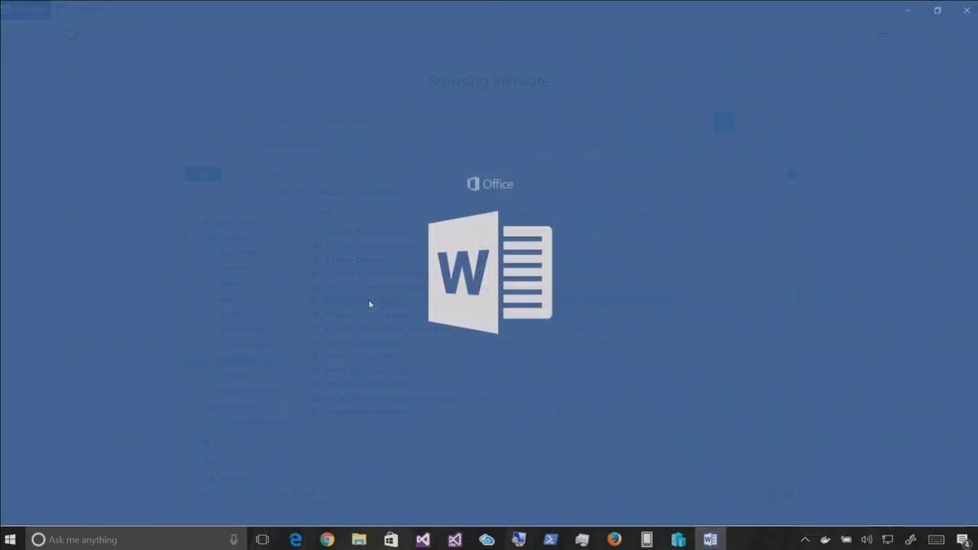
Copy the SharePoint library address from the notes and return to the InPrivate window
scroll(285, 299, "down", 15)
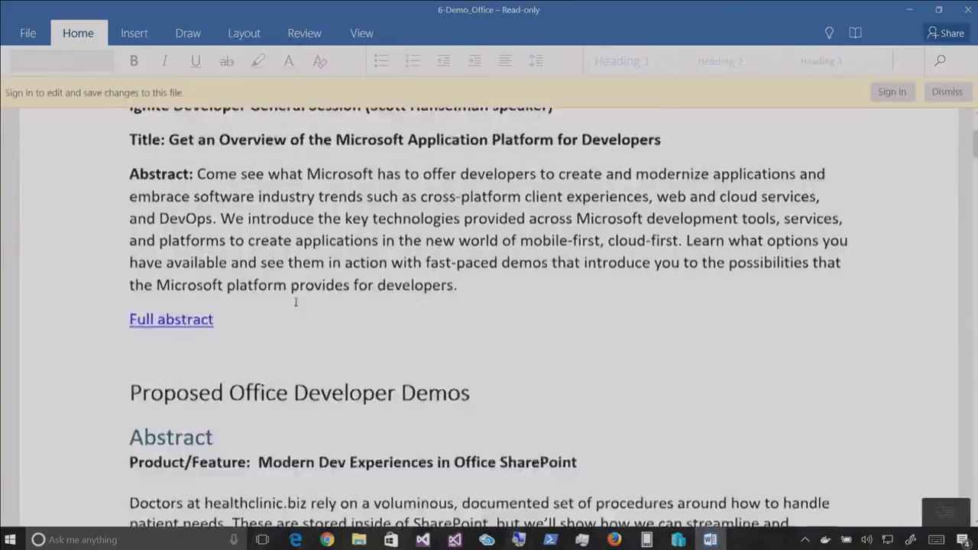
mouse_move(99, 258)
left_mouse_down()
mouse_move(98, 476)
mouse_move(114, 514)
left_mouse_up()
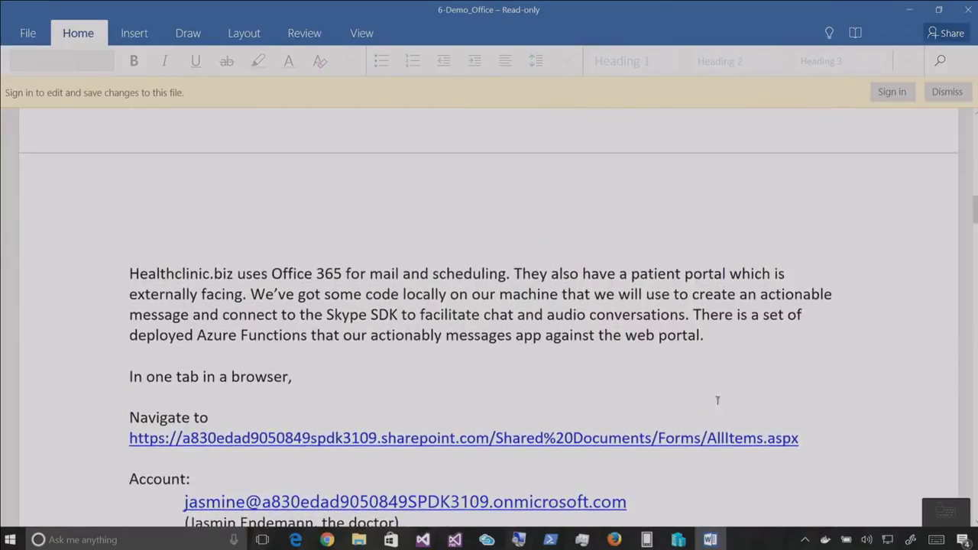
left_click_drag(818, 433, 129, 439)
key("ctrl+c")
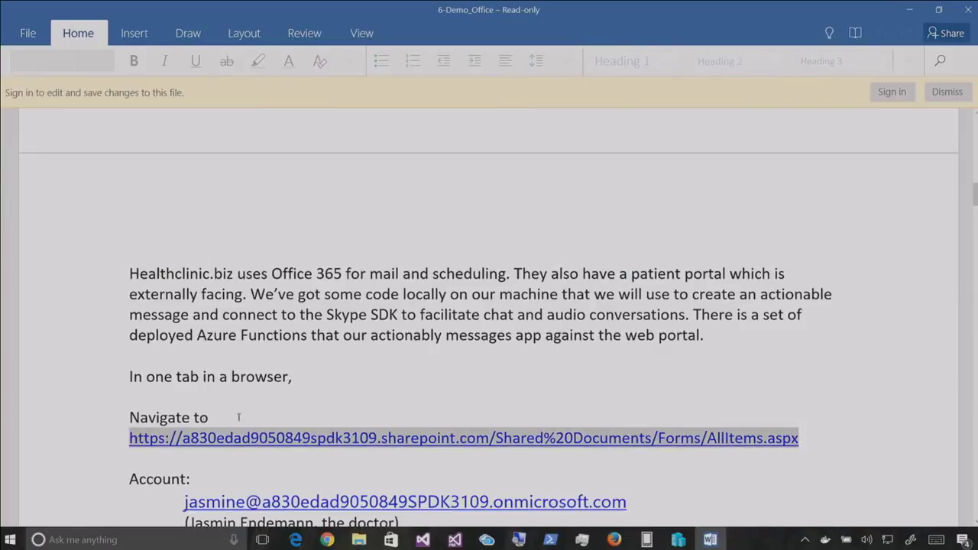
key("alt+Tab")
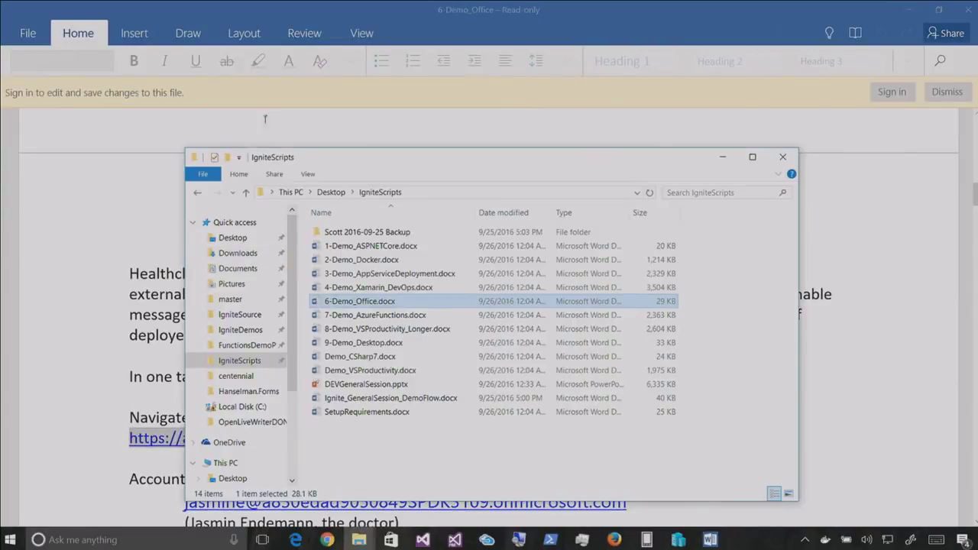
key("alt+Tab")
key("Tab")
Navigate the InPrivate window to the pasted SharePoint library address
key("ctrl+v")
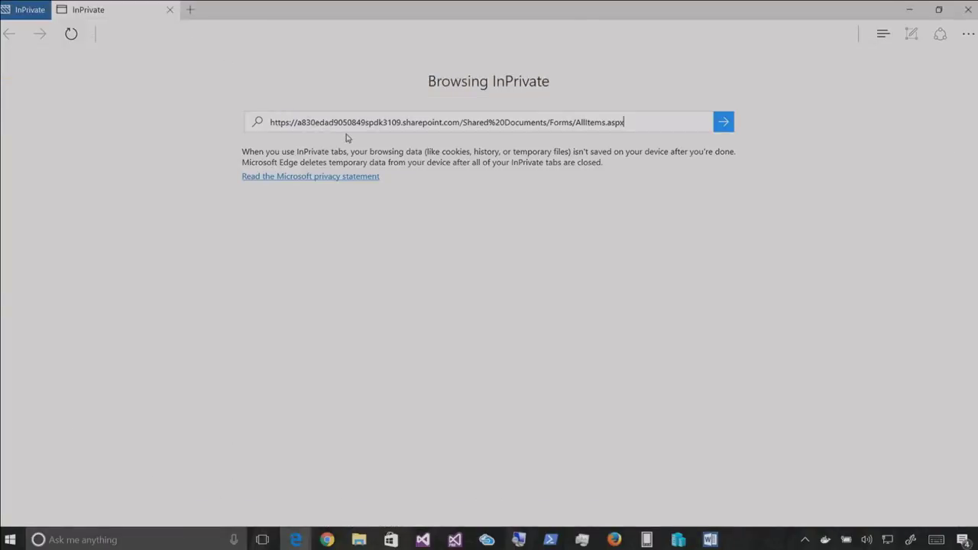
key("Return")
key("alt+Tab")
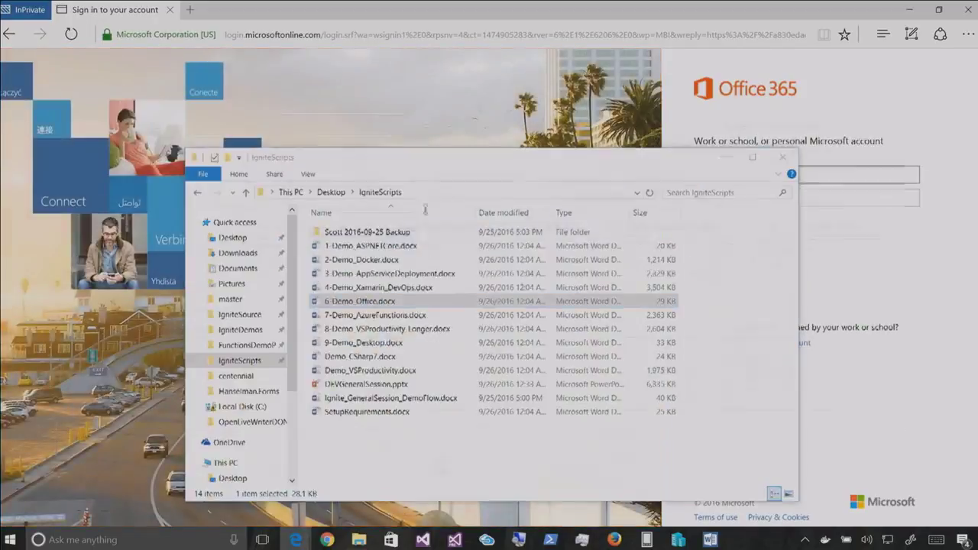
key("alt+Tab")
key("Tab")
Sign in to Office 365 with the account e-mail copied from the notes and its password
left_click_drag(643, 499, 200, 498)
key("ctrl+c")
key("alt+Tab")
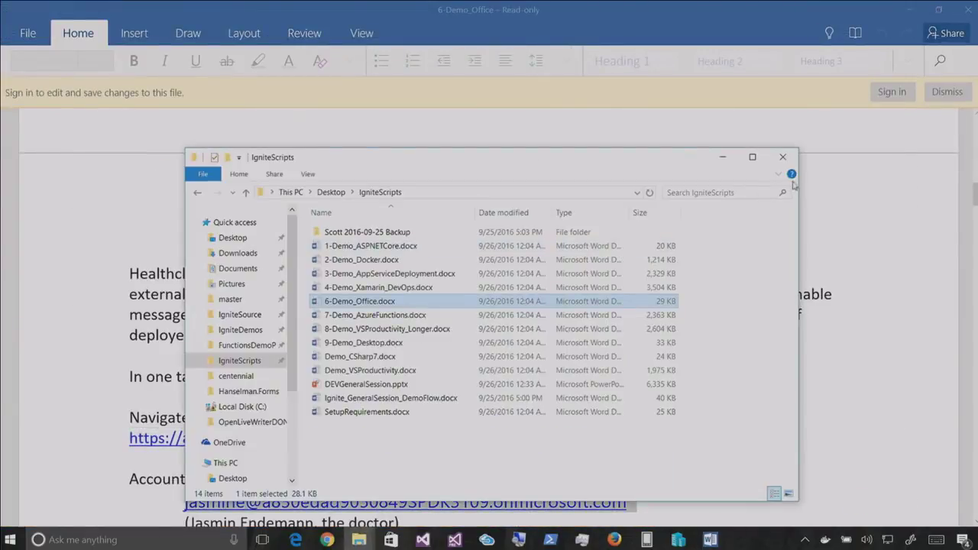
key("alt+Tab")
key("Tab")
left_click(729, 175)
key("ctrl+v")
key("Tab")
type("********")
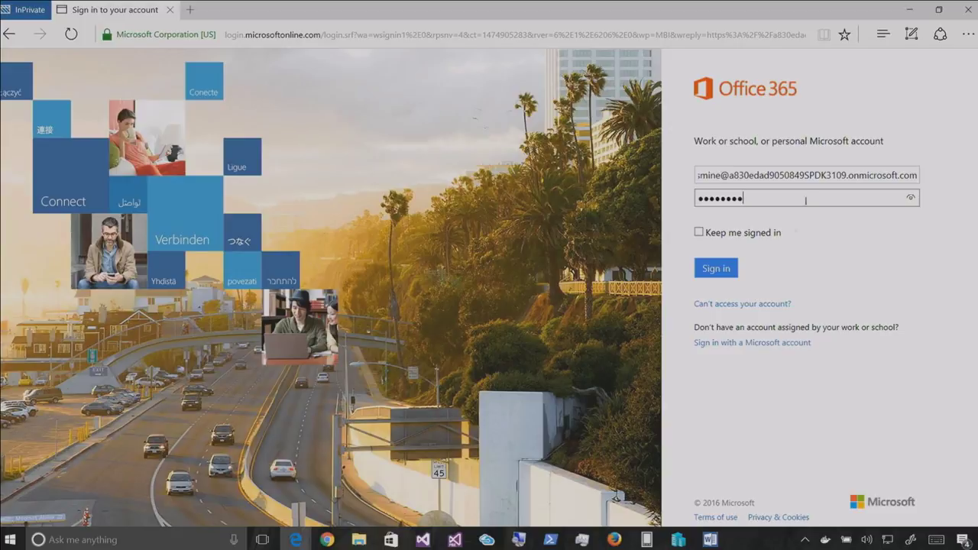
left_click(705, 261)
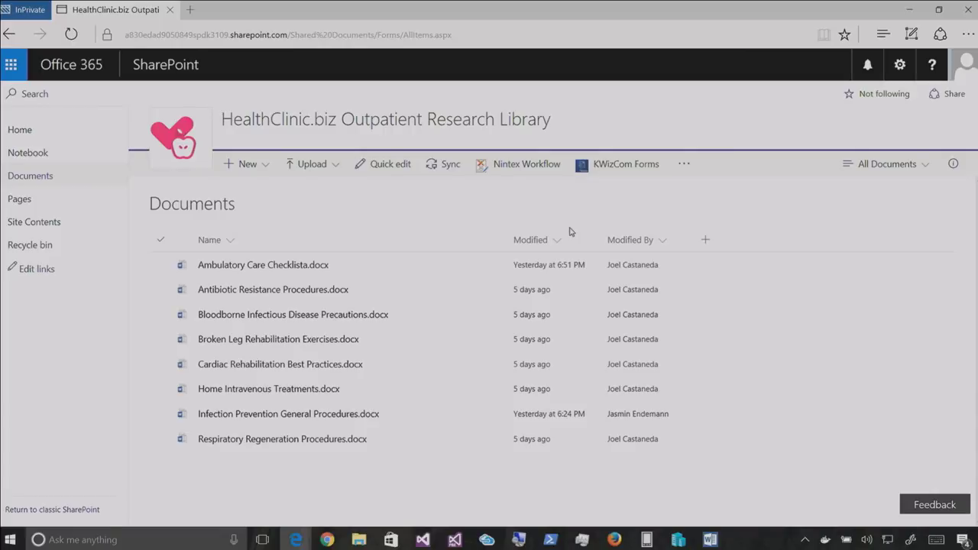
Open Infection Prevention General Procedures.docx from the Outpatient Research Library
key("ctrl+plus")
scroll(588, 241, "down", 1)
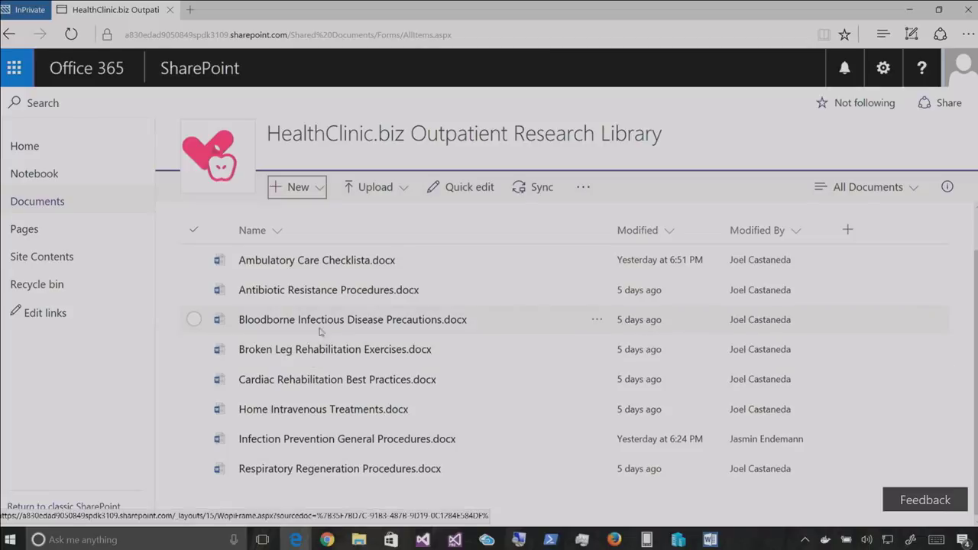
left_click(312, 441)
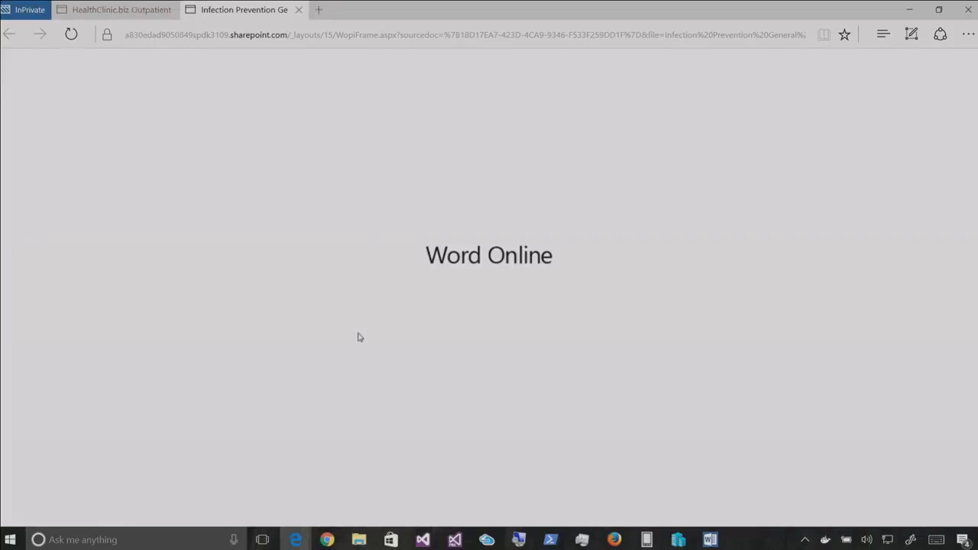
Open Infection Prevention General Procedures.docx for editing in Word Online
triple_click(632, 242)
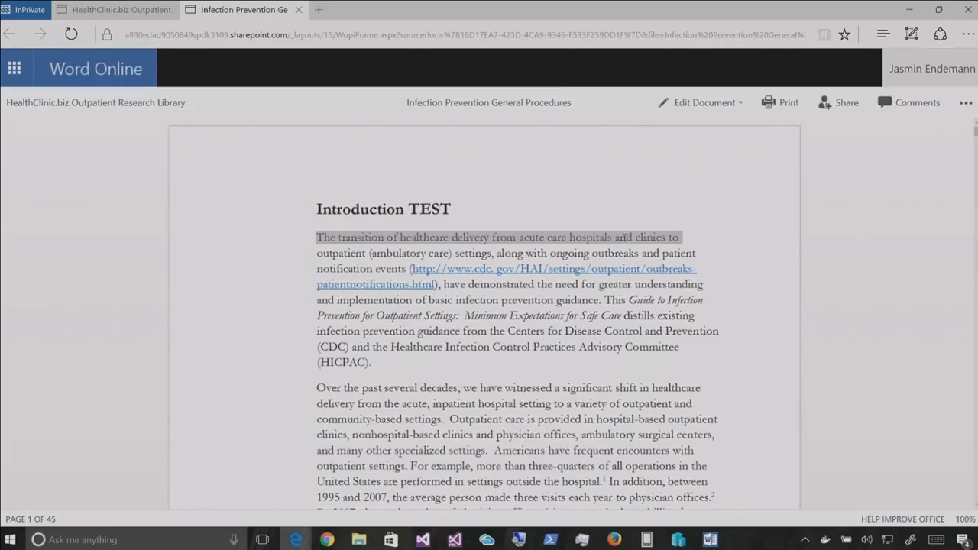
left_click(692, 102)
left_click(687, 174)
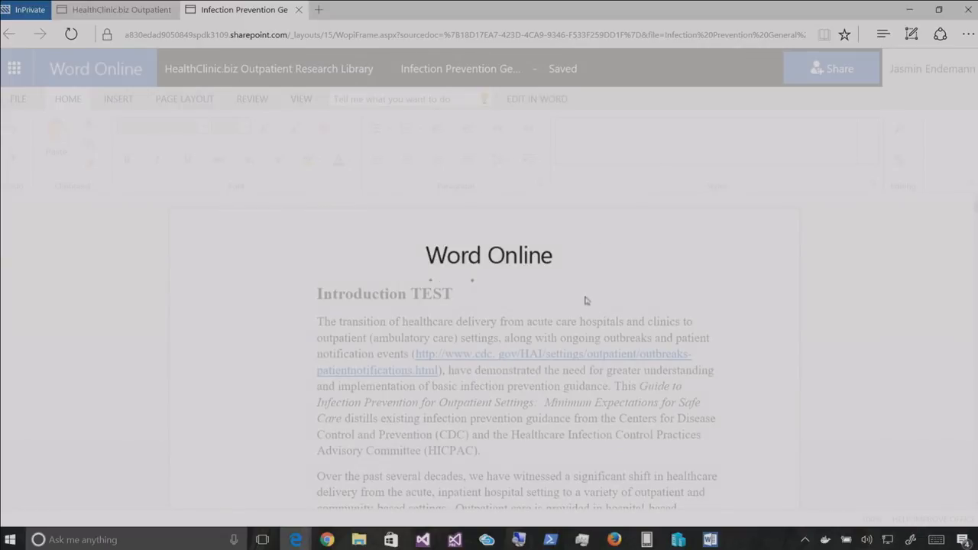
Delete "and clinics" from the opening sentence, then return to the SharePoint library tab
left_click_drag(625, 322, 680, 321)
key("BackSpace")
key("BackSpace")
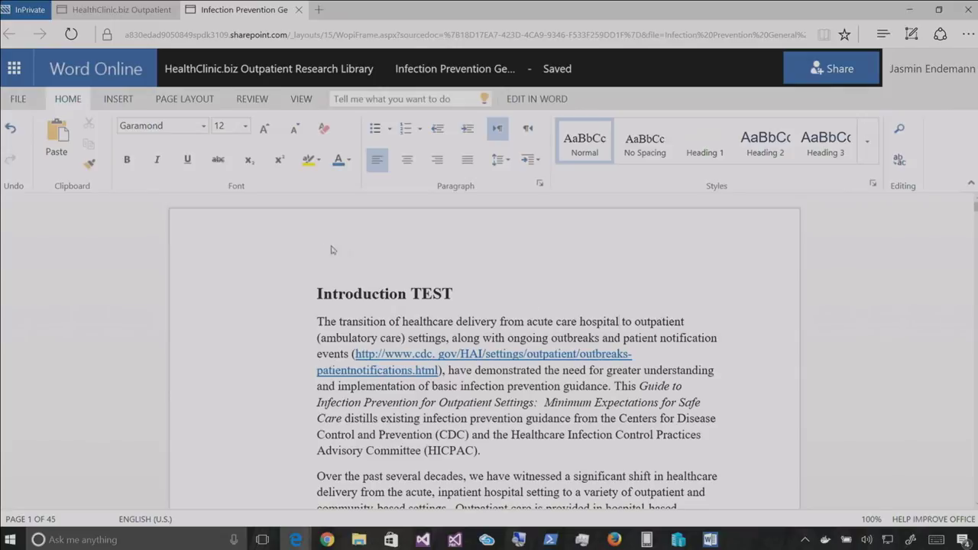
left_click(324, 293)
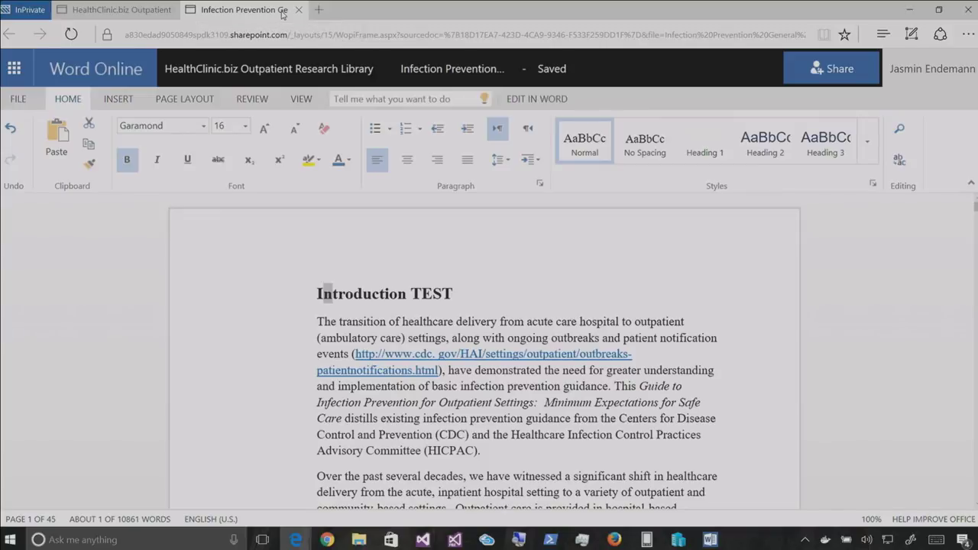
left_click(115, 9)
Cycle through the Edge windows, showing the Azure performance test and Start news feed pages
mouse_move(295, 540)
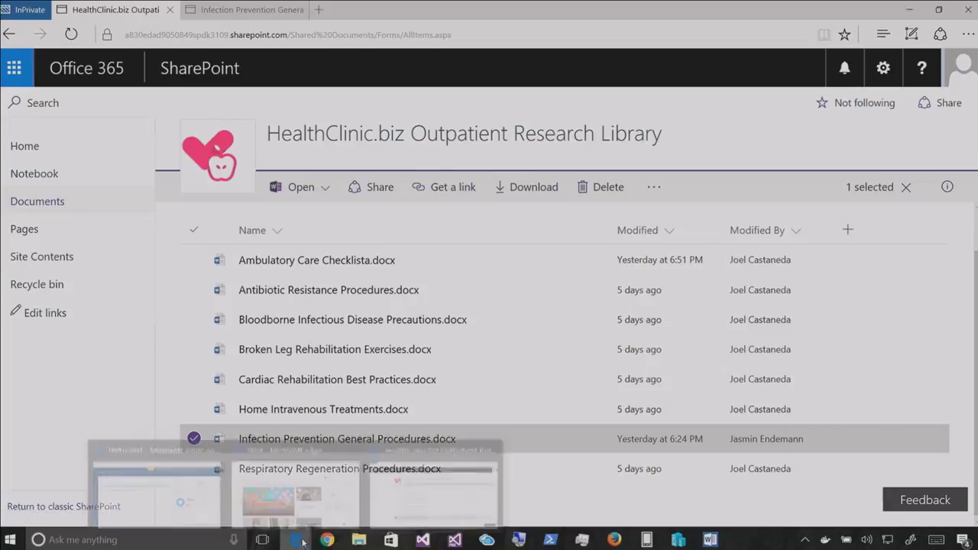
left_click(192, 493)
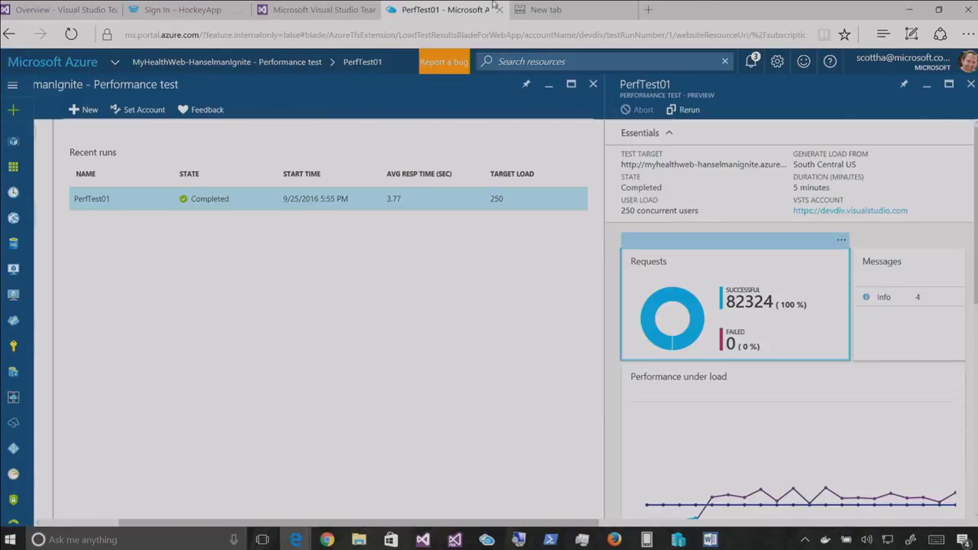
key("ctrl+Tab")
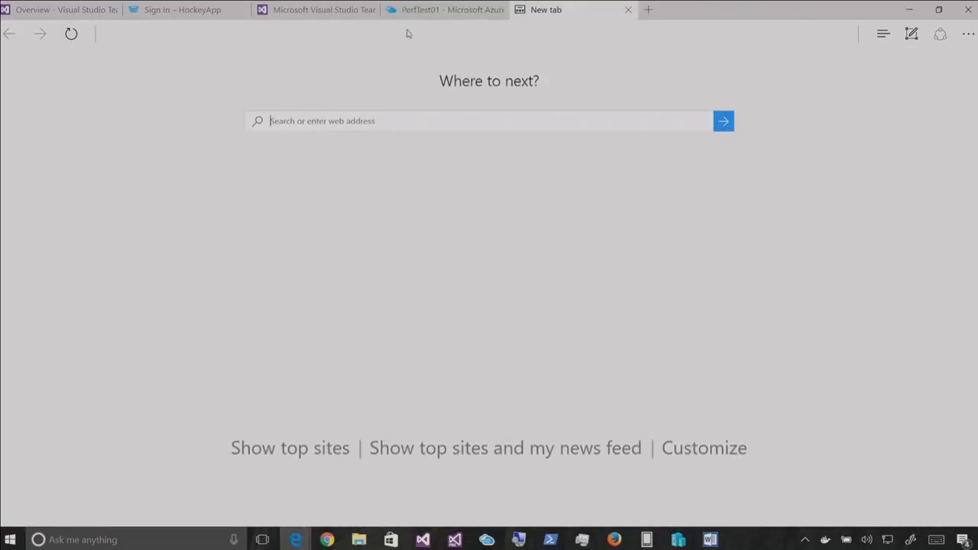
mouse_move(295, 540)
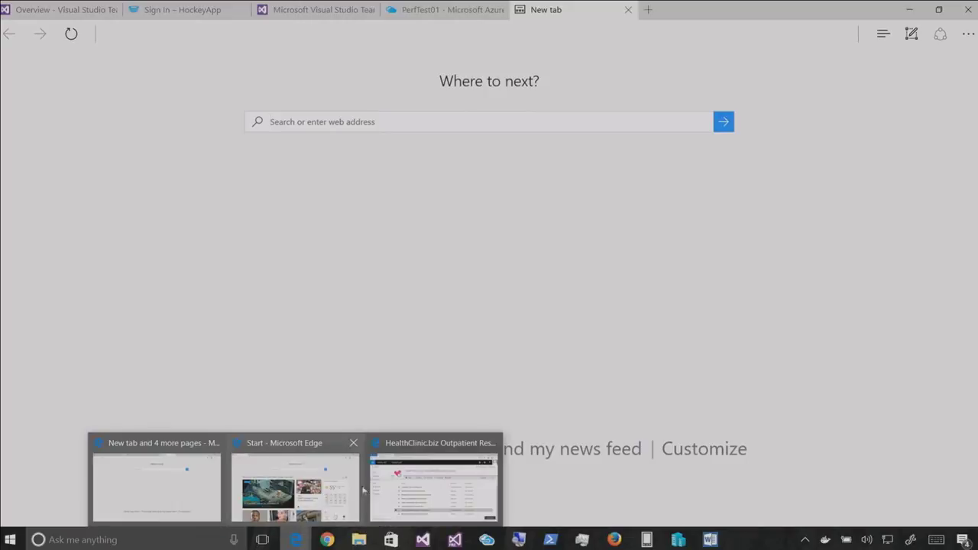
left_click(306, 487)
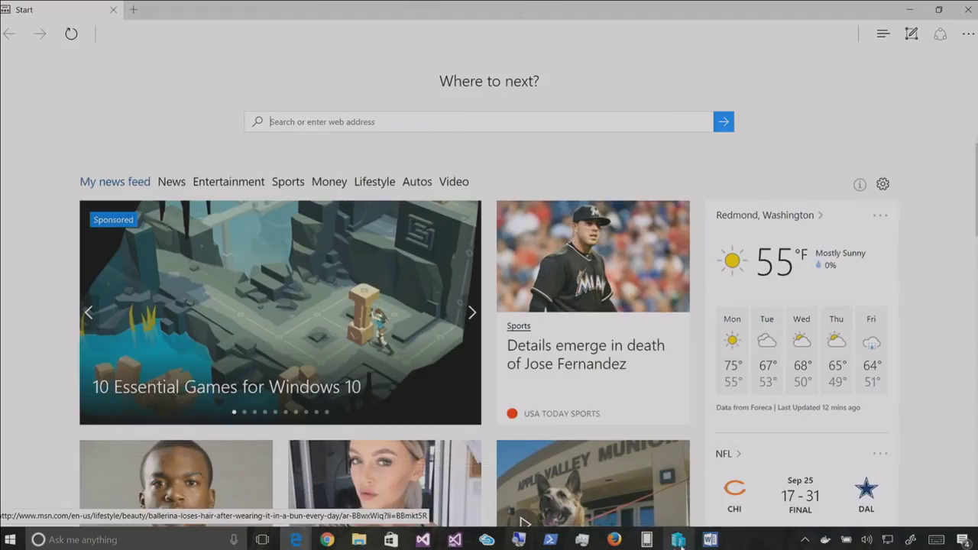
Copy the Azure portal address from the Word setup notes and bring Firefox forward
left_click(710, 539)
scroll(494, 309, "down", 10)
scroll(474, 307, "down", 2)
scroll(644, 321, "up", 6)
left_click_drag(639, 317, 132, 274)
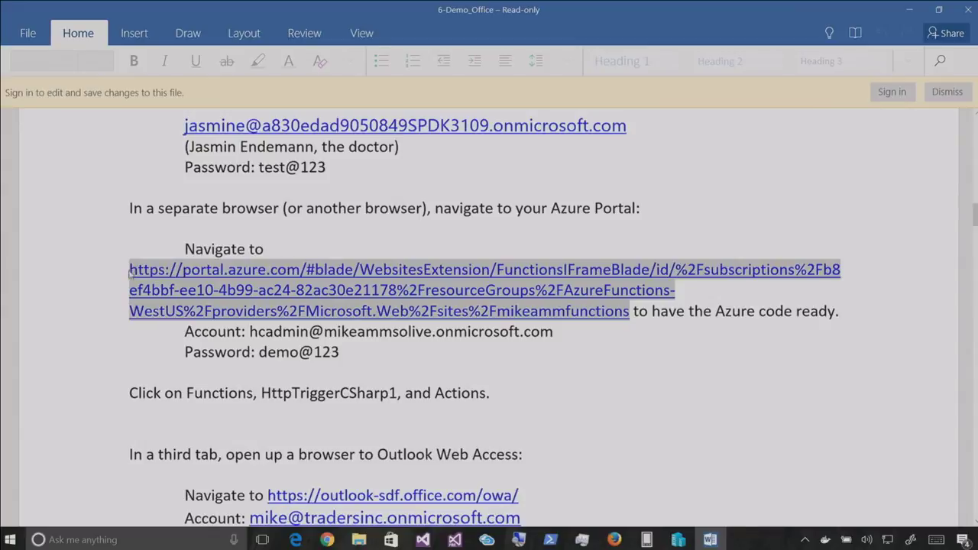
key("super+d")
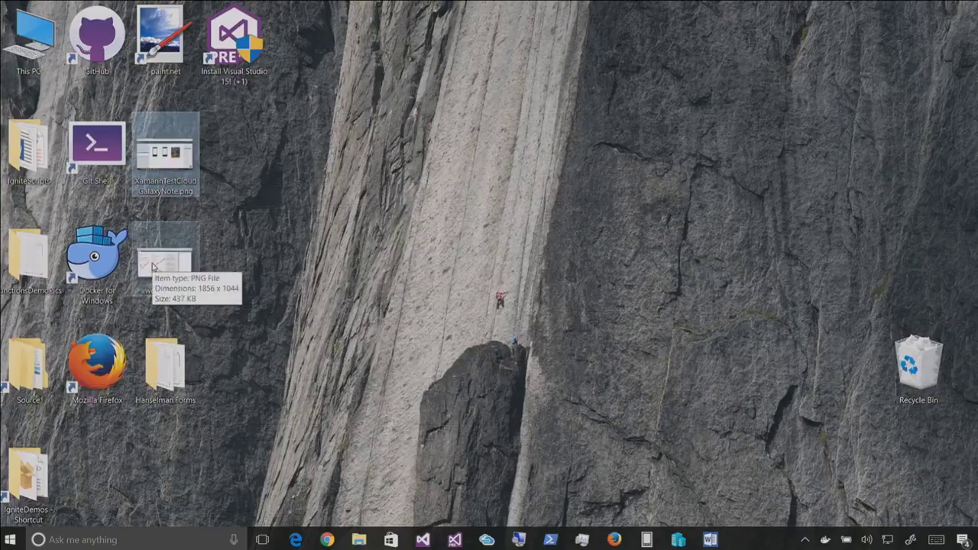
left_click(615, 540)
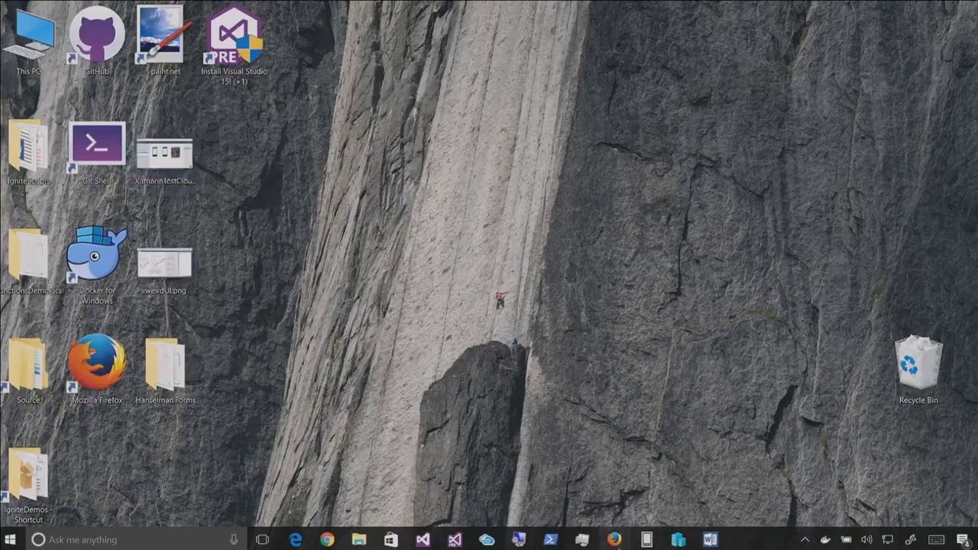
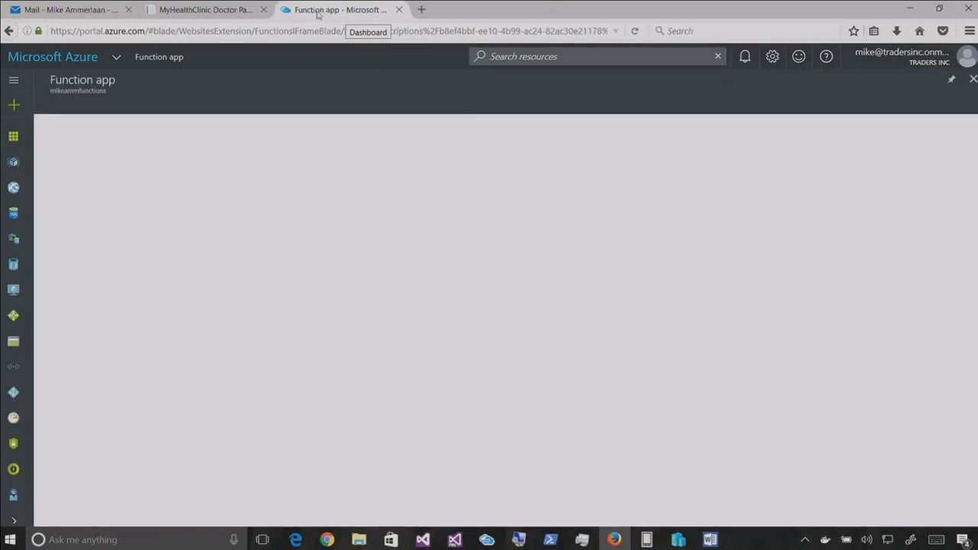
Close the Function app tab and load the Azure portal Function app URL in the InPrivate window
left_click(398, 10)
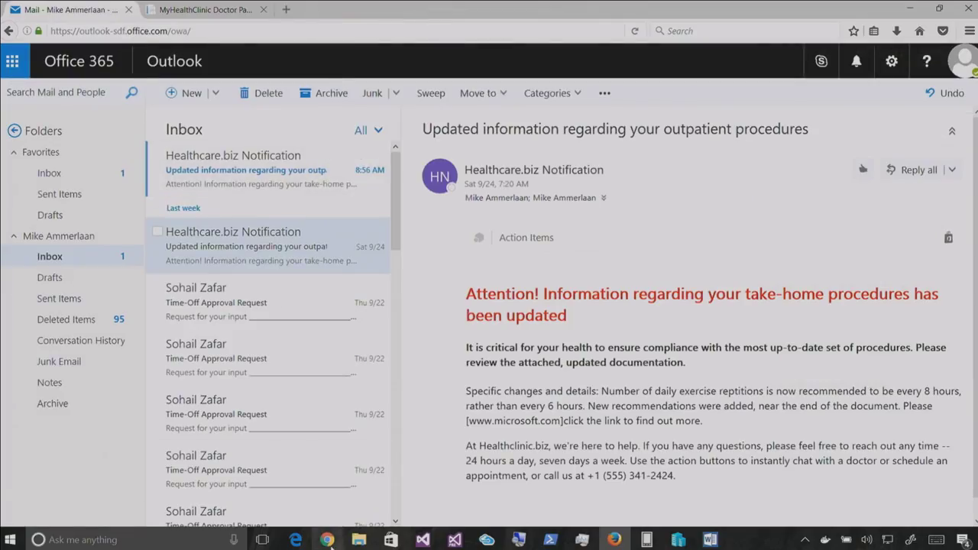
mouse_move(295, 539)
left_click(399, 493)
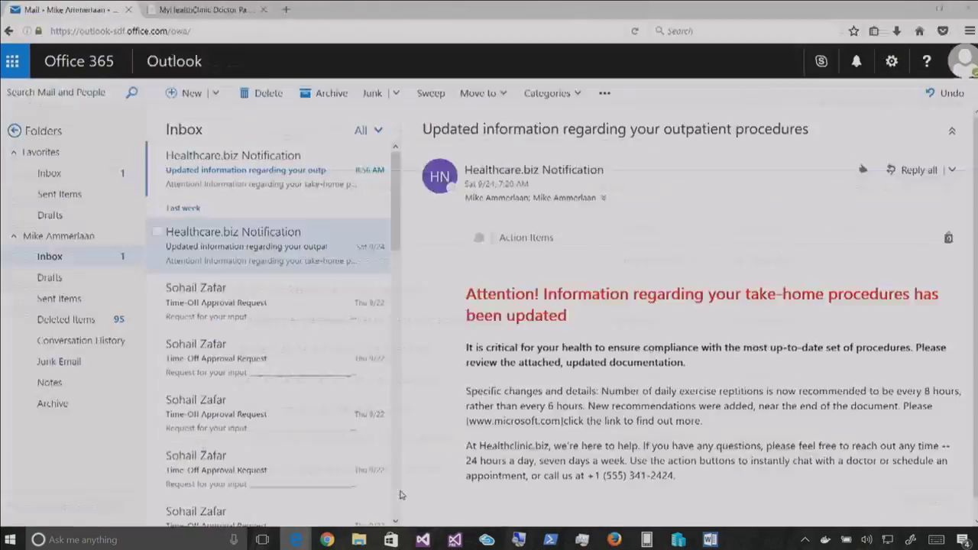
key("ctrl+t")
key("ctrl+v")
key("Return")
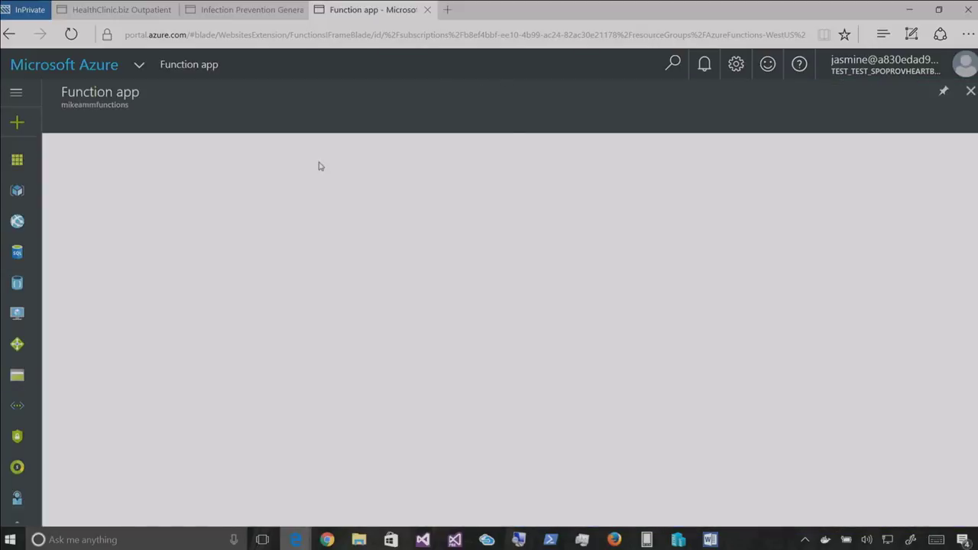
Reload the Function app URL in a new InPrivate window, then sign out the mismatched account
key("ctrl+w")
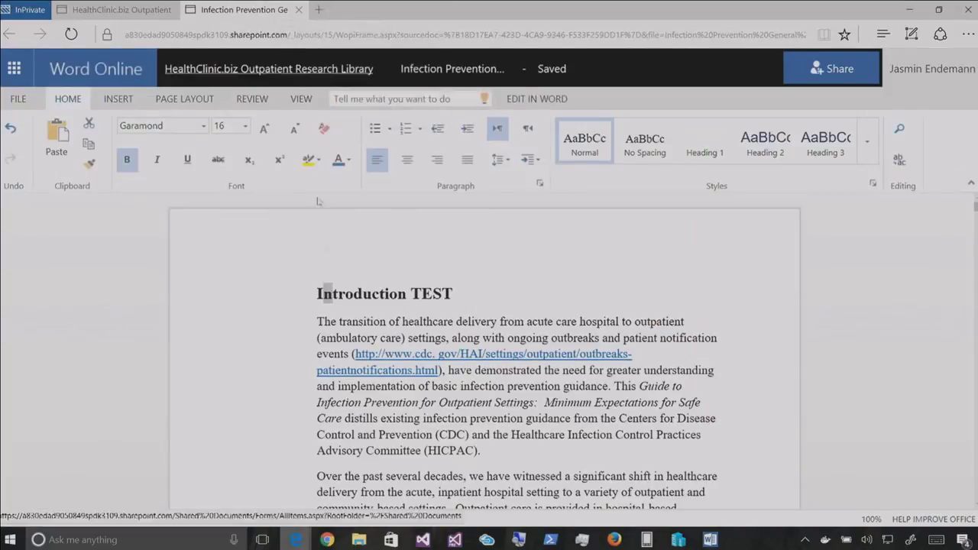
right_click(297, 543)
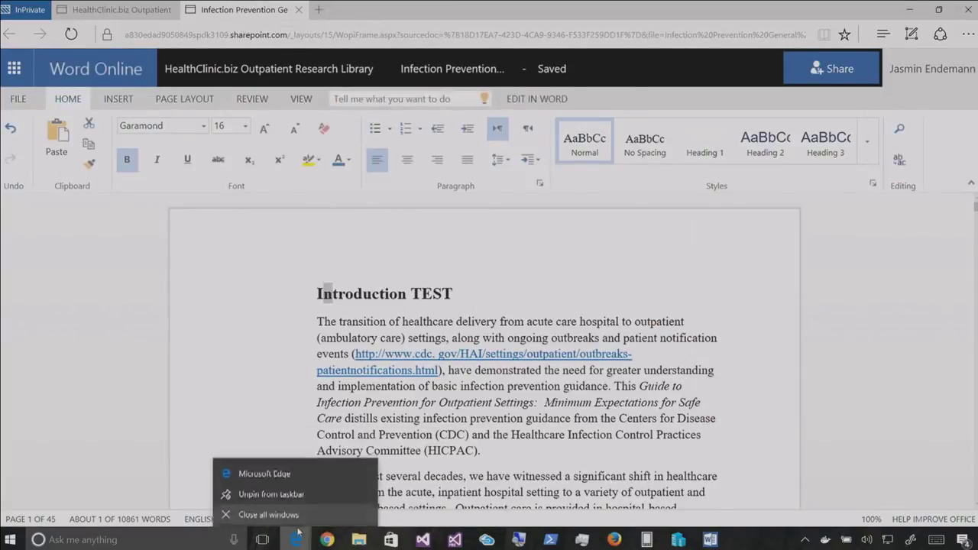
left_click(287, 468)
left_click(966, 35)
left_click(805, 94)
key("ctrl+v")
key("Return")
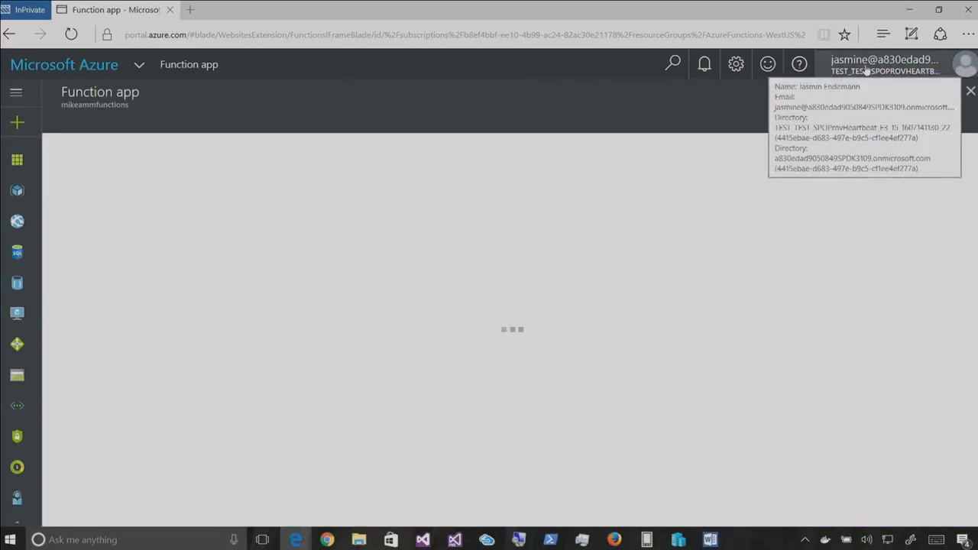
left_click(865, 69)
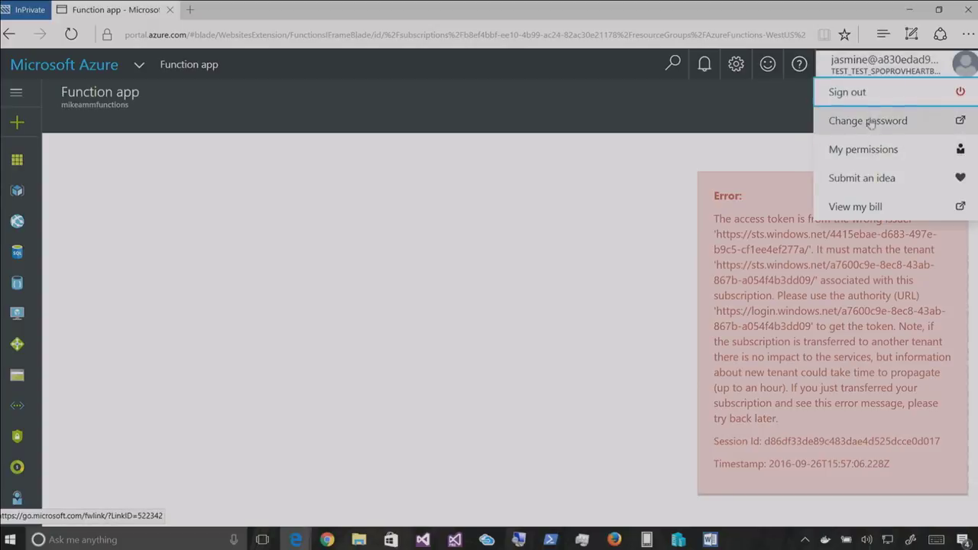
left_click(865, 95)
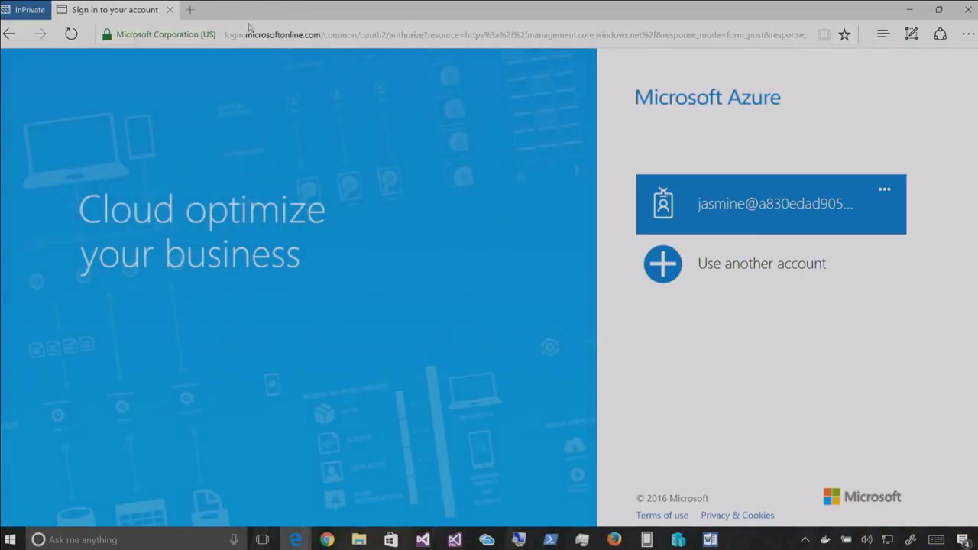
Copy the admin email from the Word notes into the Azure sign-in Email field
key("alt+Tab")
key("alt+Tab")
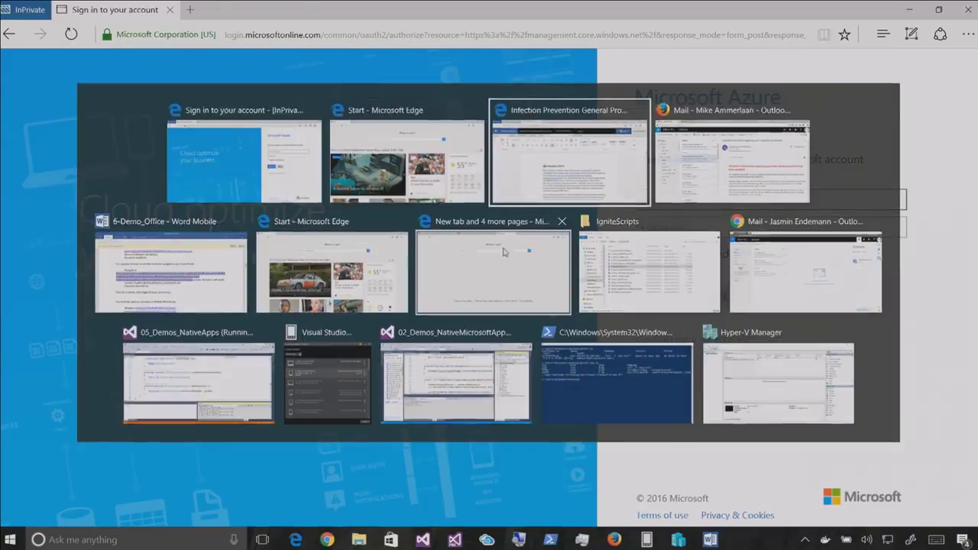
key("alt+Tab")
key("alt+Tab")
key("alt+Tab")
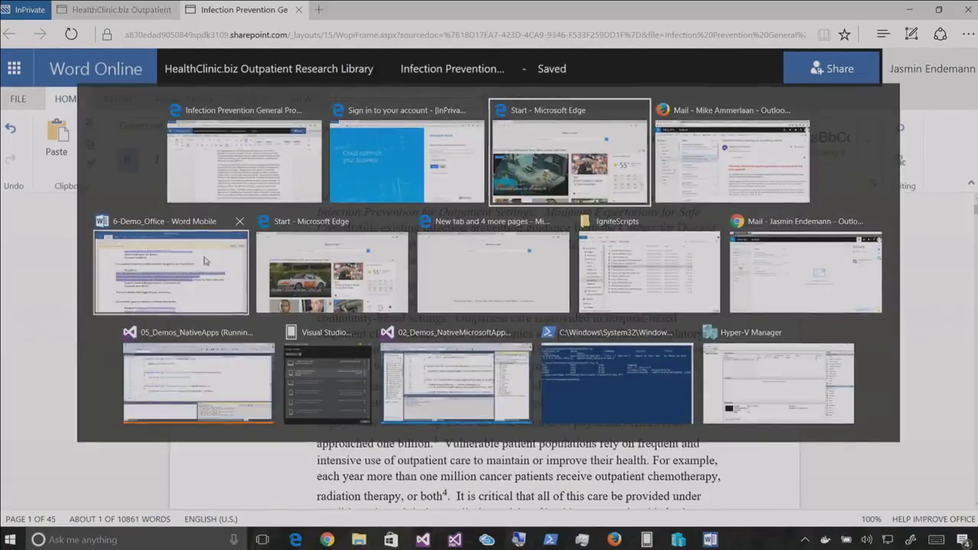
scroll(459, 306, "down", 1)
scroll(473, 239, "up", 1)
left_click_drag(557, 209, 249, 206)
key("ctrl+c")
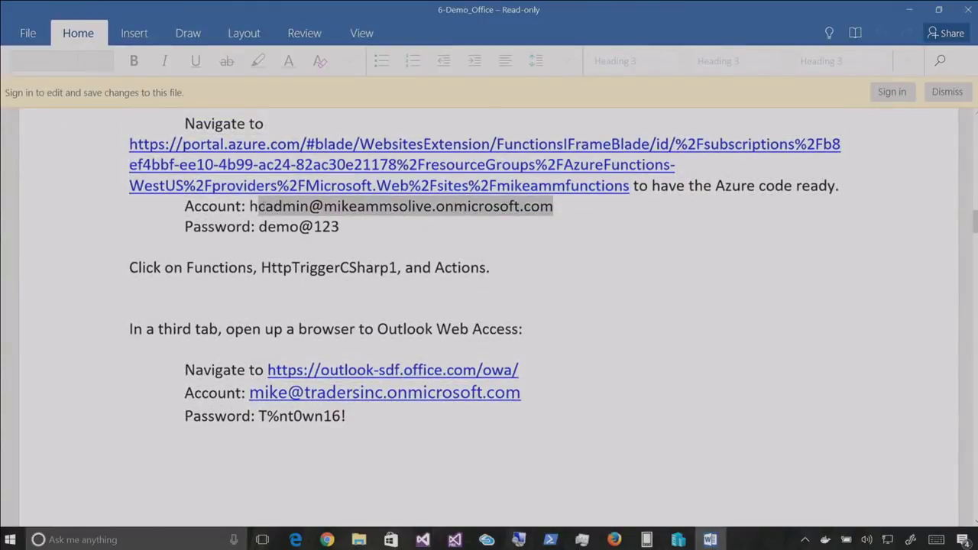
key("alt+Tab")
key("alt+Tab")
key("alt+Tab")
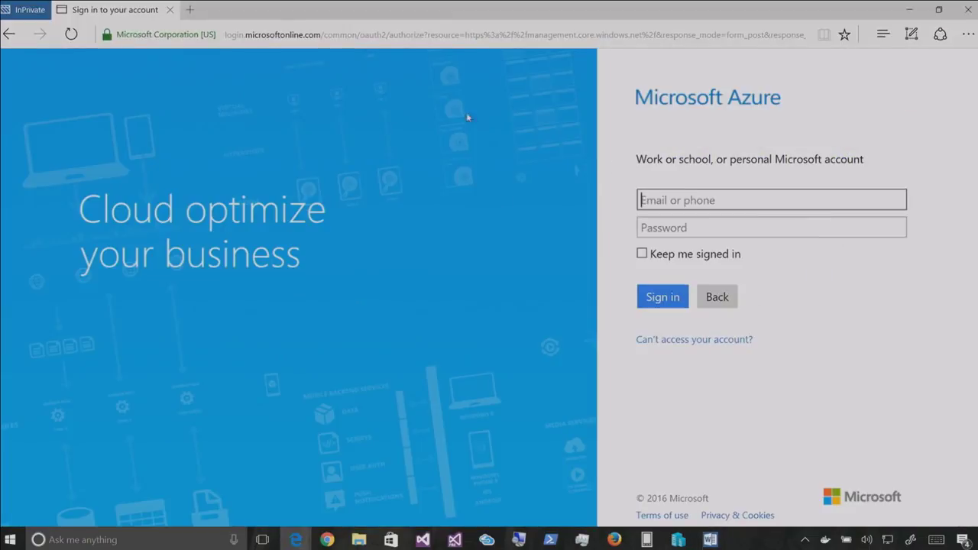
key("ctrl+v")
key("Tab")
key("alt+Tab")
key("alt+Tab")
Correct the email's first letter, enter the account password and sign in
left_click(688, 200)
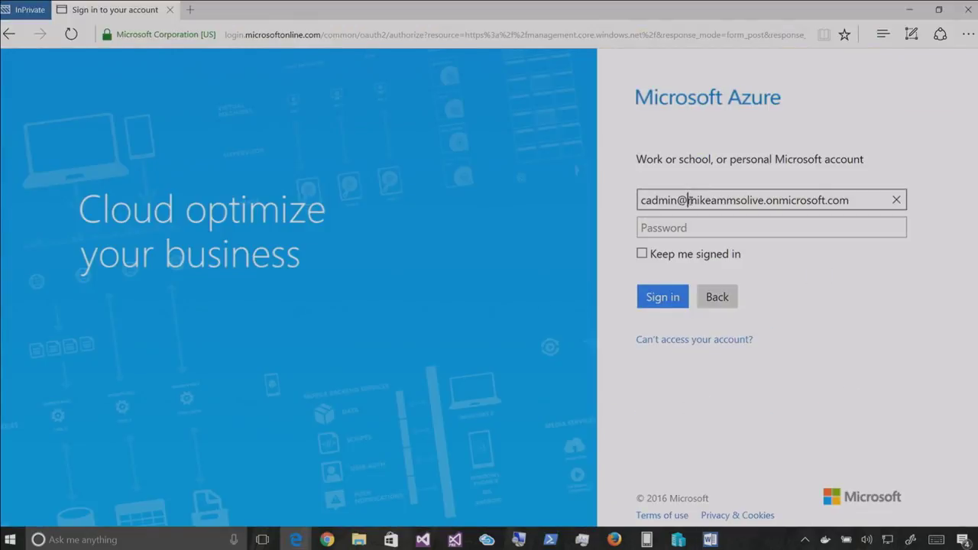
key("Home")
type("h")
key("Tab")
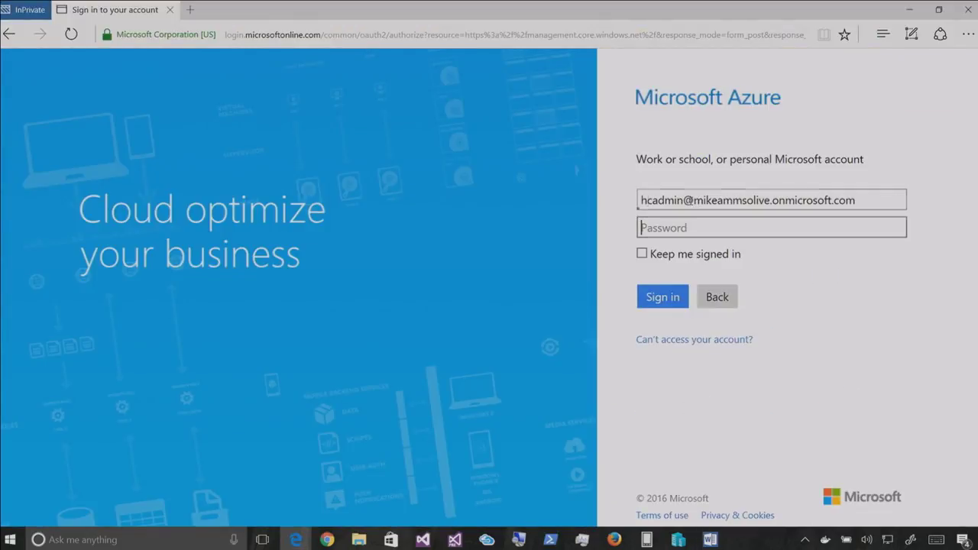
key("alt+Tab")
key("alt+Tab")
type("••")
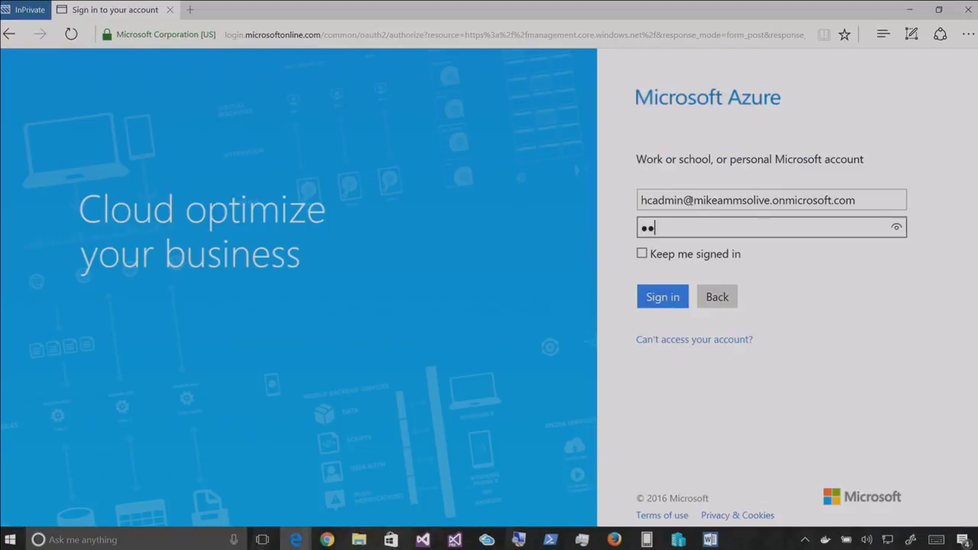
key("Return")
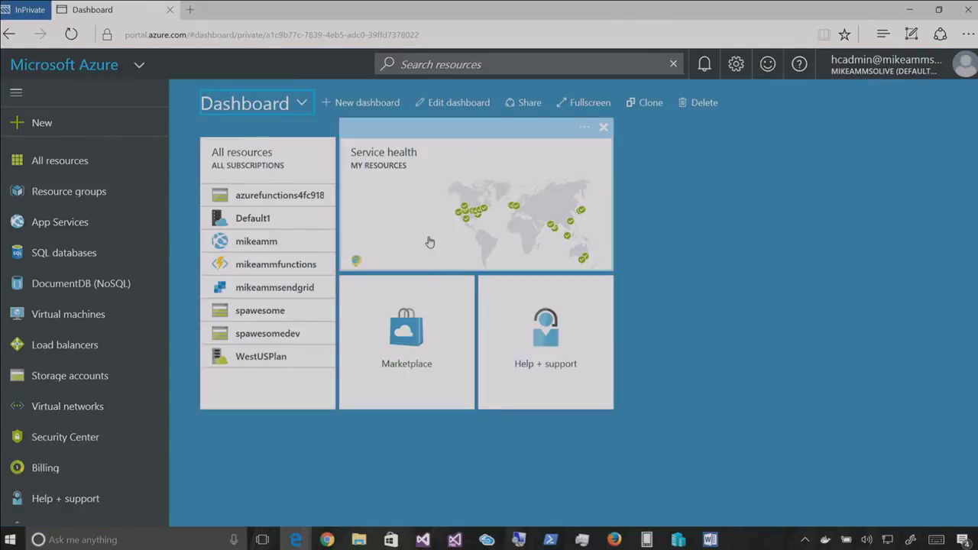
Check the azurefunctions4fc9184b storage account, then search resources for 'function'
left_click(257, 196)
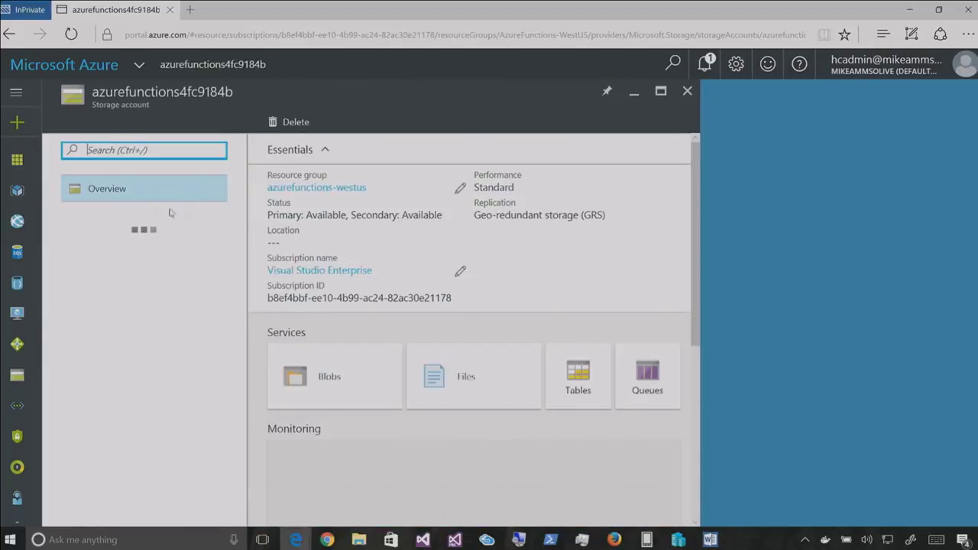
left_click(72, 68)
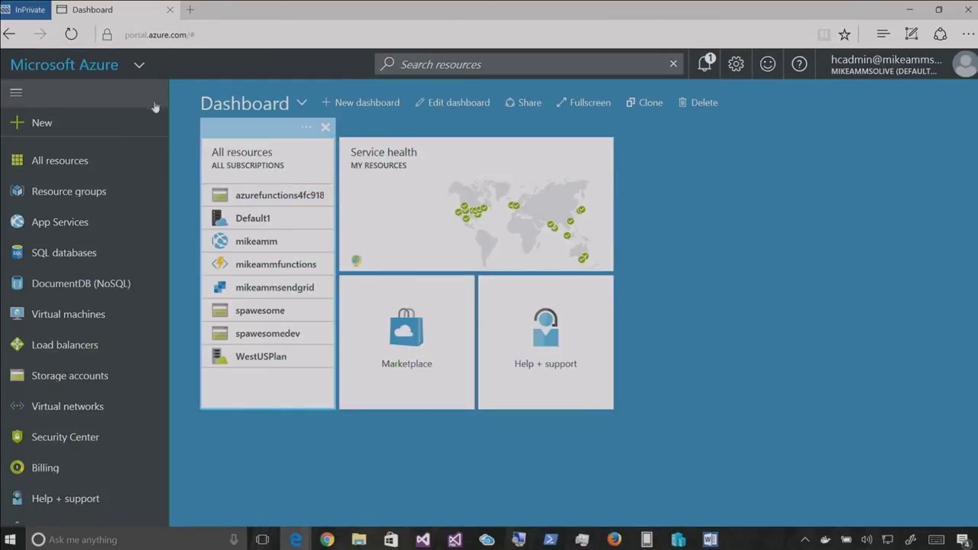
scroll(96, 256, "down", 2)
scroll(96, 258, "up", 2)
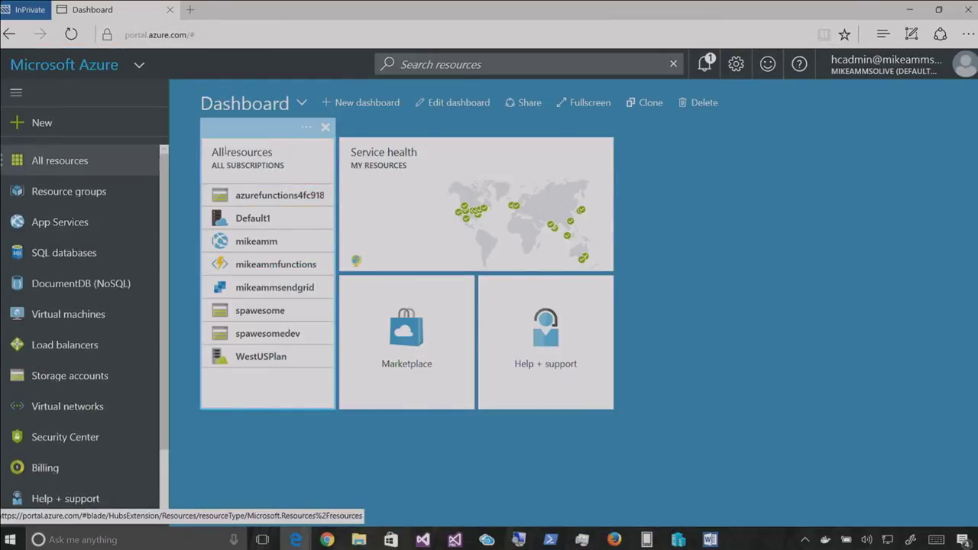
left_click(580, 66)
type("function")
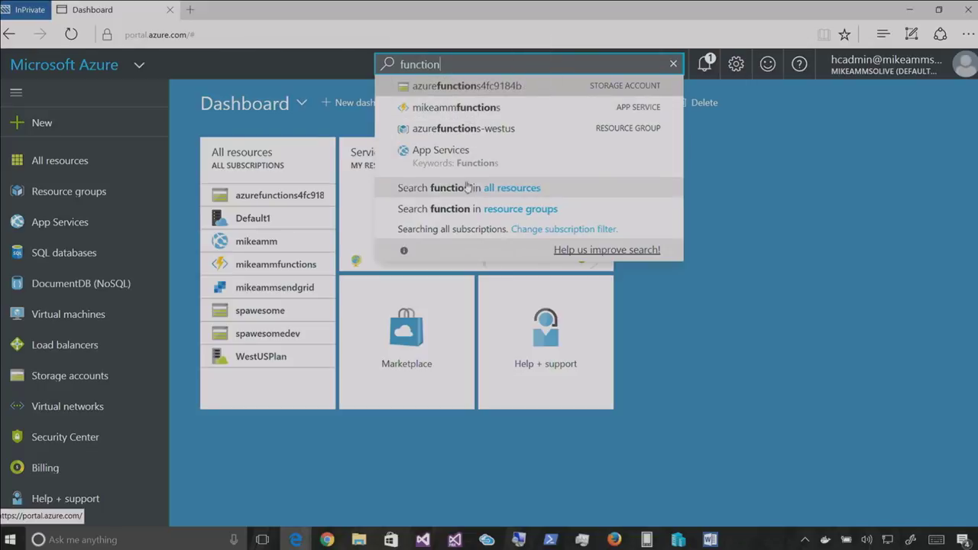
left_click(500, 188)
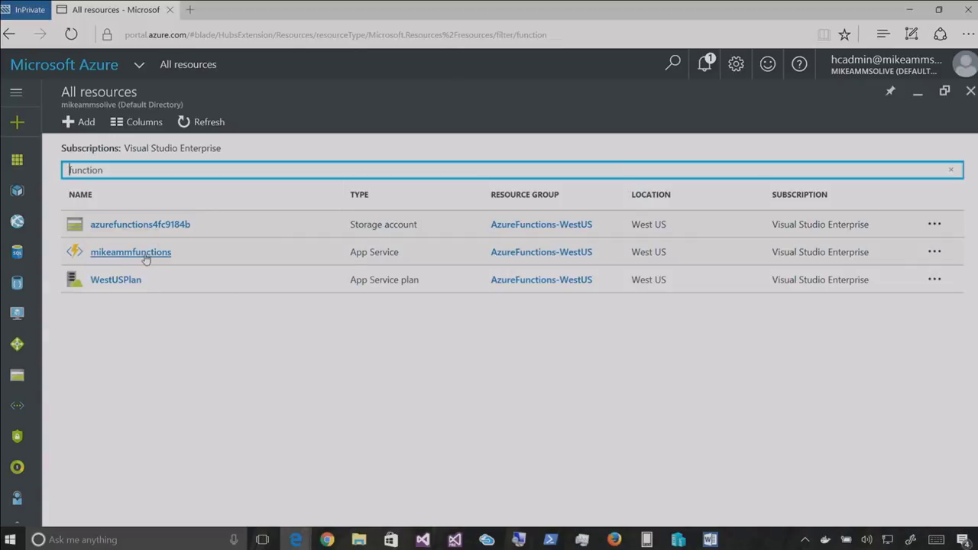
Load the mikeammfunctions Function app using the portal address copied from the notes
key("alt+Tab")
left_click_drag(631, 188, 109, 148)
key("ctrl+c")
key("alt+Tab")
left_click(171, 34)
key("ctrl+v")
key("Return")
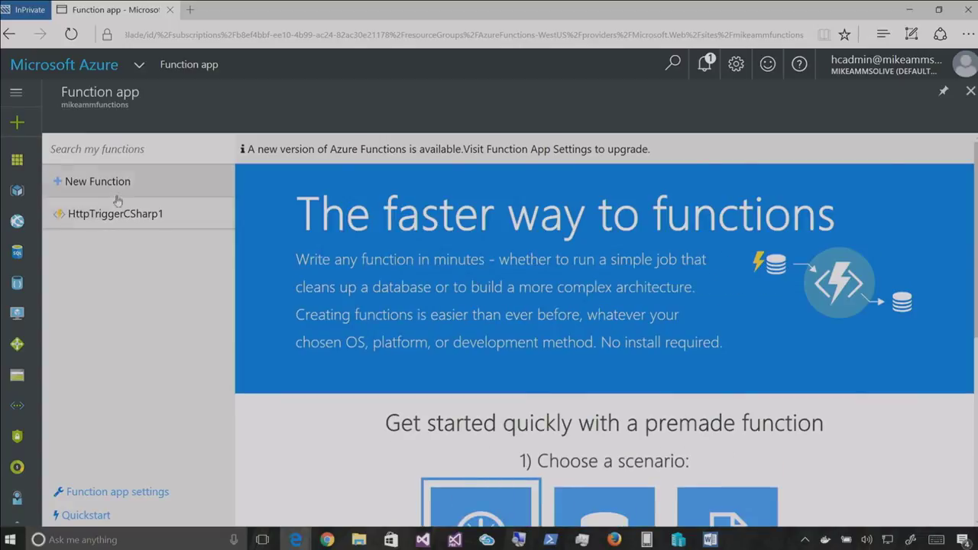
Review HttpTriggerCSharp1's code and bindings, then its Monitor log of 157 successes and 15 errors
left_click(115, 209)
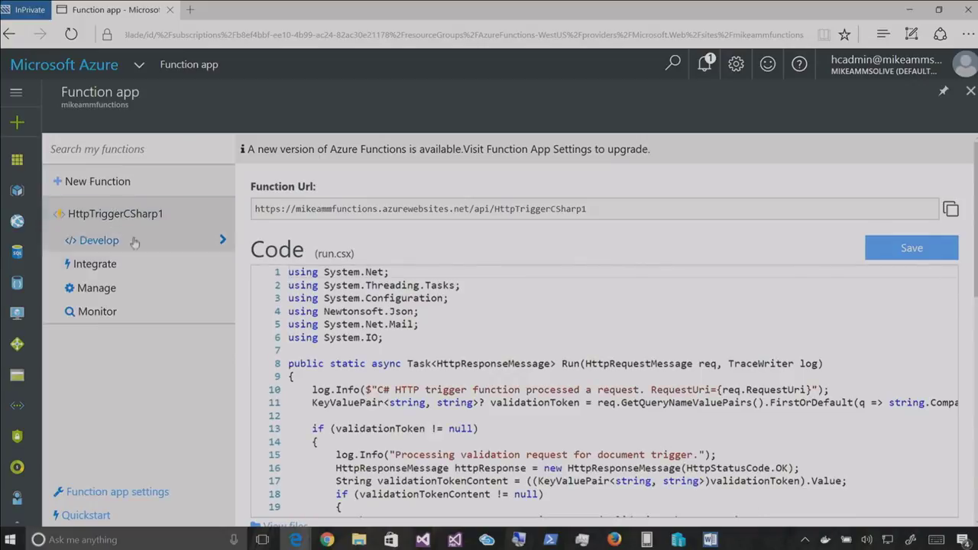
left_click(444, 348)
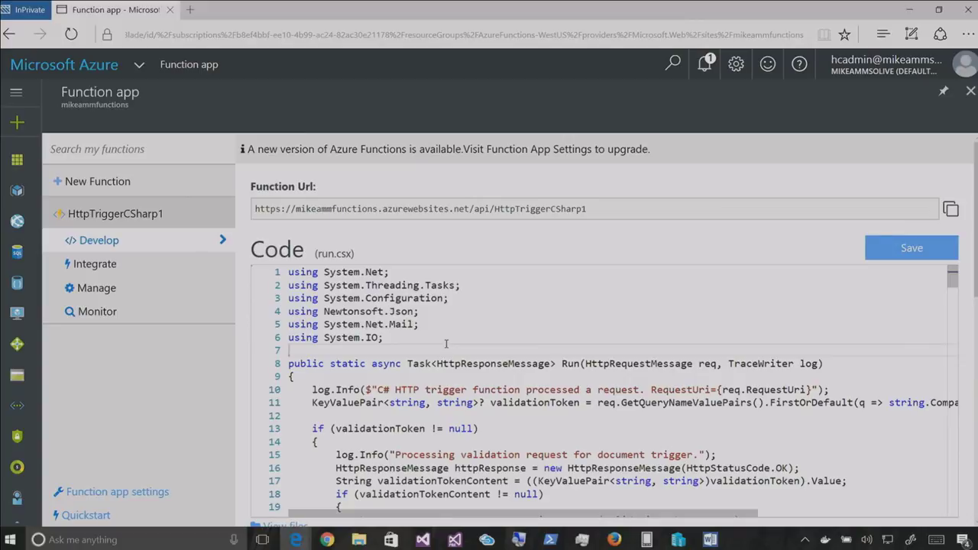
left_click(105, 265)
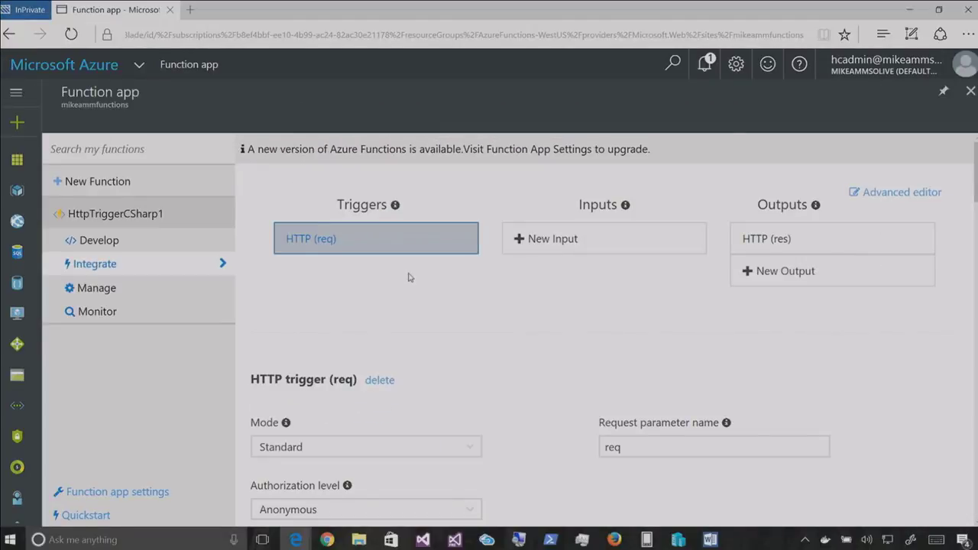
left_click(91, 308)
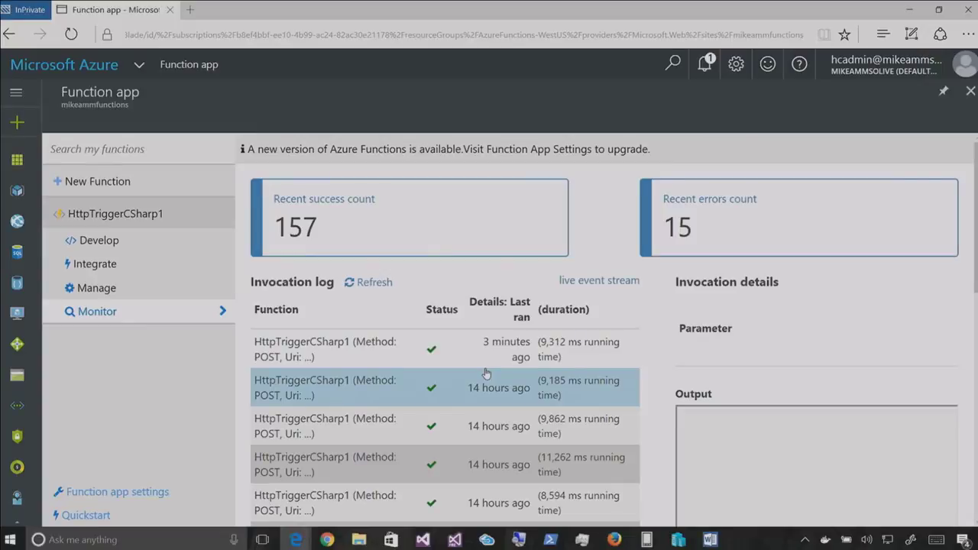
key("alt+Tab")
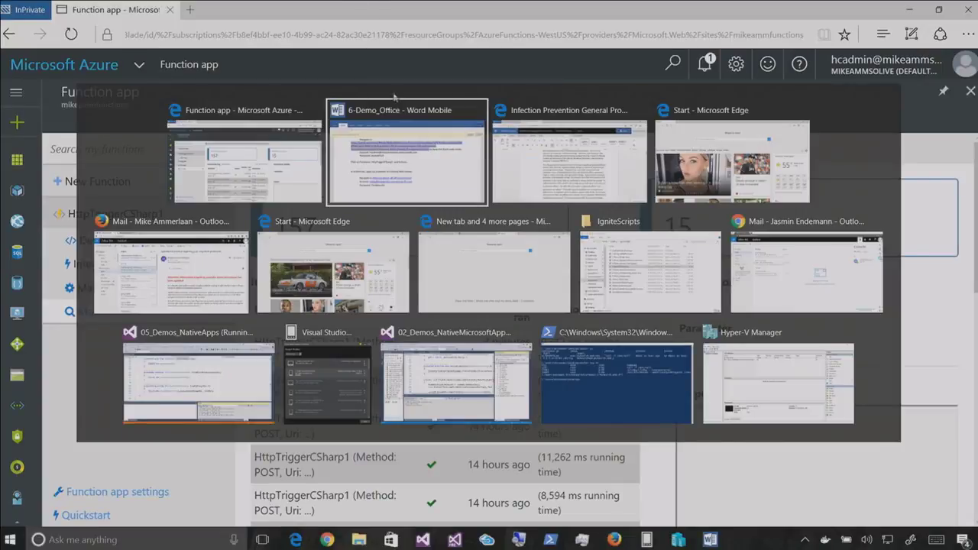
Open the newest Healthcare.biz notification in Outlook and glance at its Action Items
key("alt+Tab")
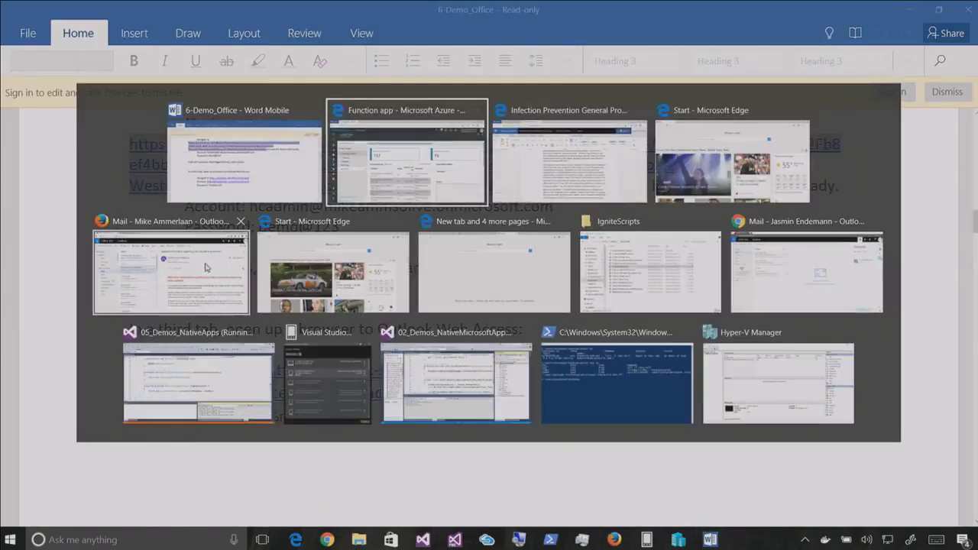
left_click(205, 267)
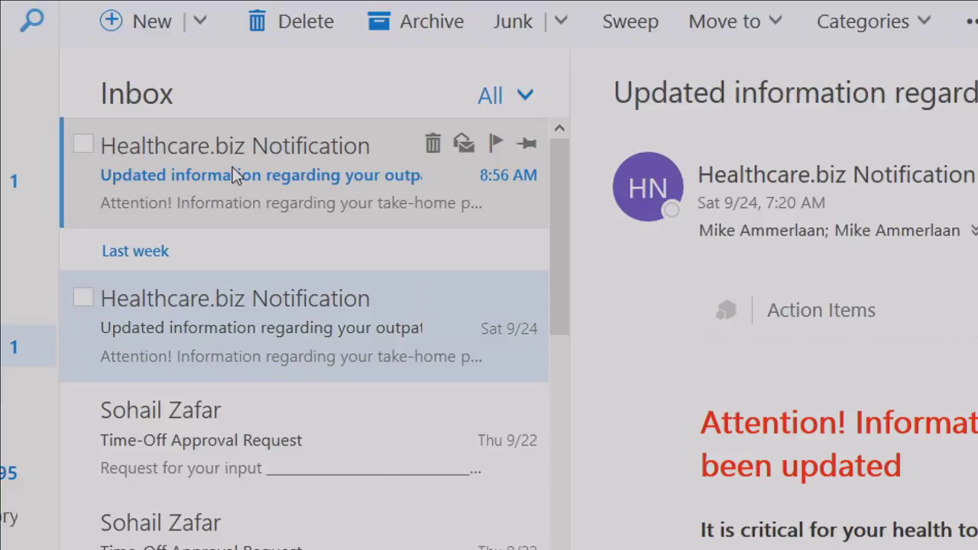
left_click(232, 170)
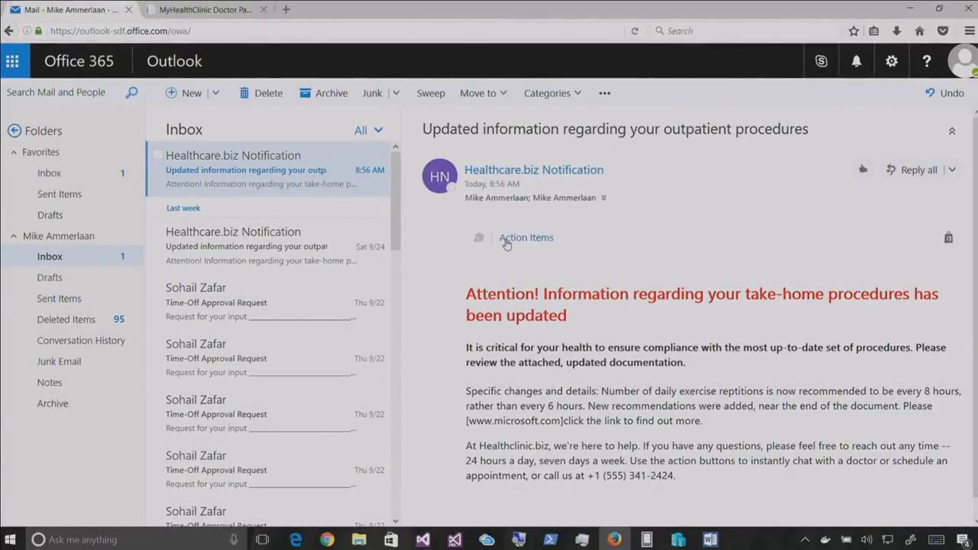
left_click(511, 238)
left_click(519, 238)
Reload the MyHealthClinic Doctor-Patient Connection page to show Available Staff
left_click(212, 10)
left_click(50, 36)
key("Return")
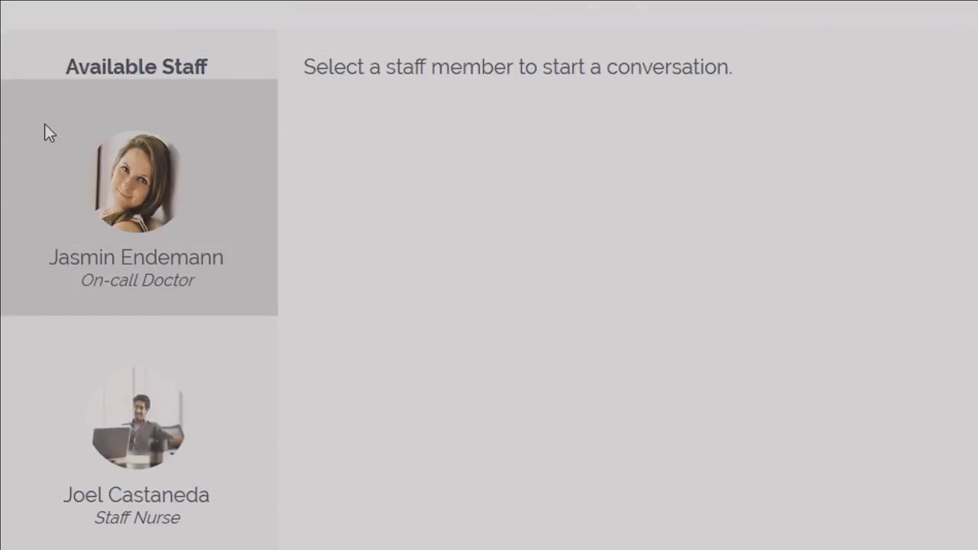
Send the on-call doctor the chat message 'hey what's uyp that's so messed up'
left_click(130, 197)
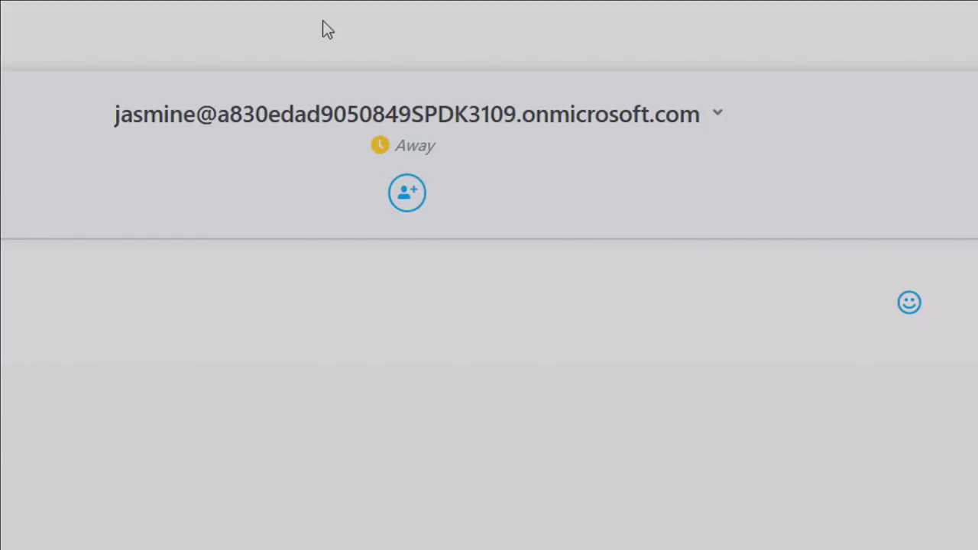
left_click(387, 229)
type("hey what's ")
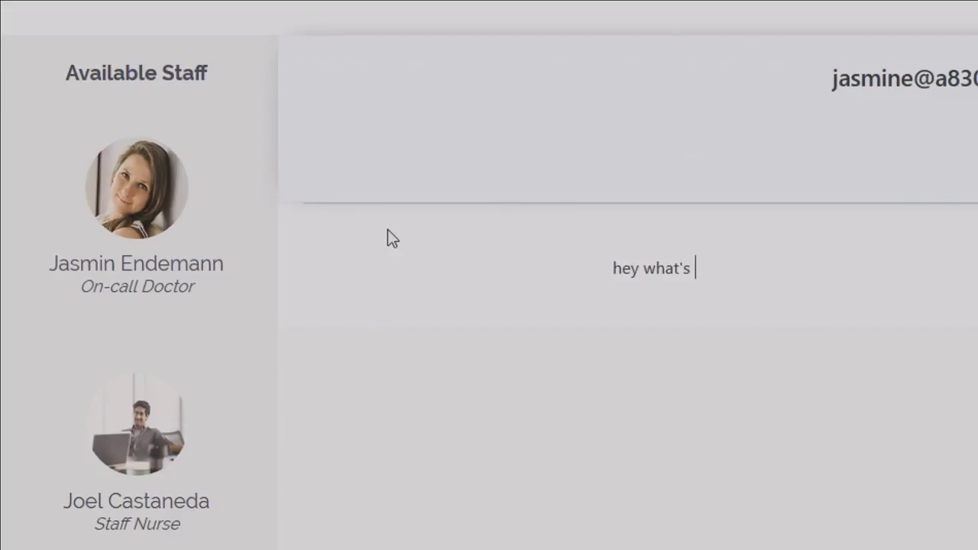
type("uyp that's so messed up")
key("Return")
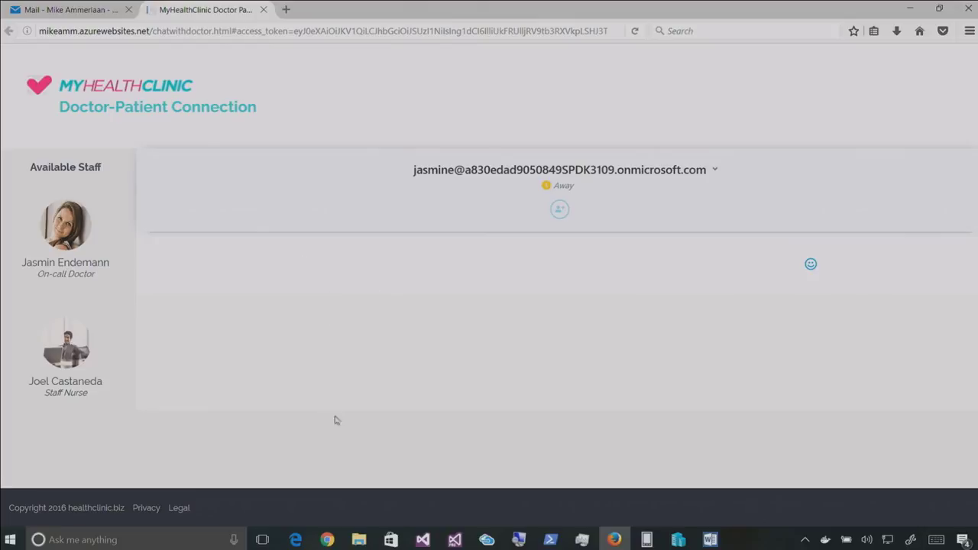
left_click(327, 539)
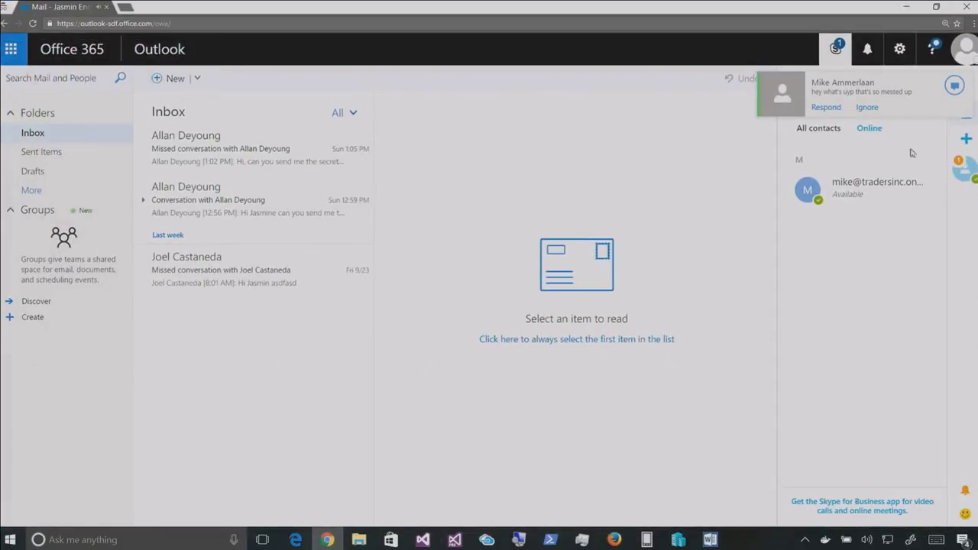
Open the incoming chat from the messaging contact in Outlook's Skype pane
left_click(873, 187)
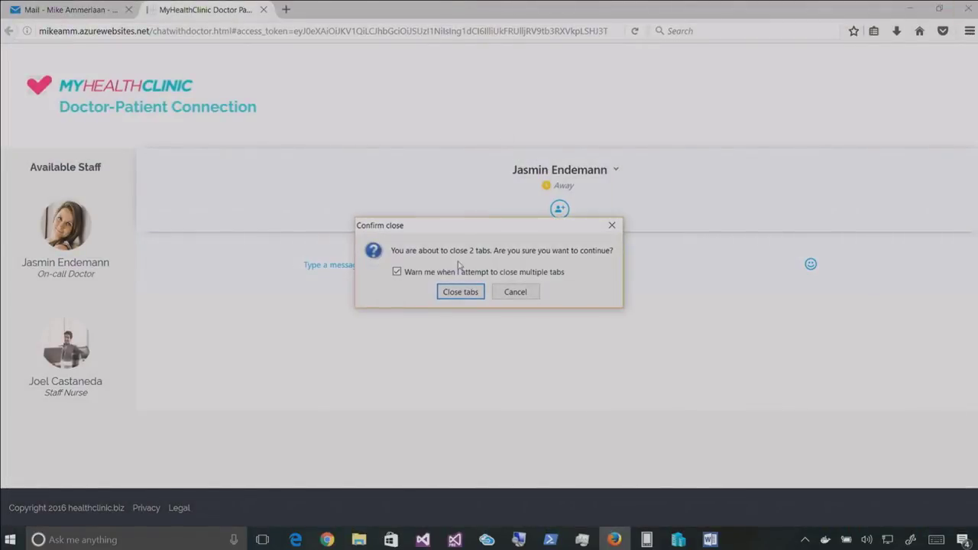
Close the clinic browser's two tabs, the Edge Start window and the empty new tab
left_click(462, 289)
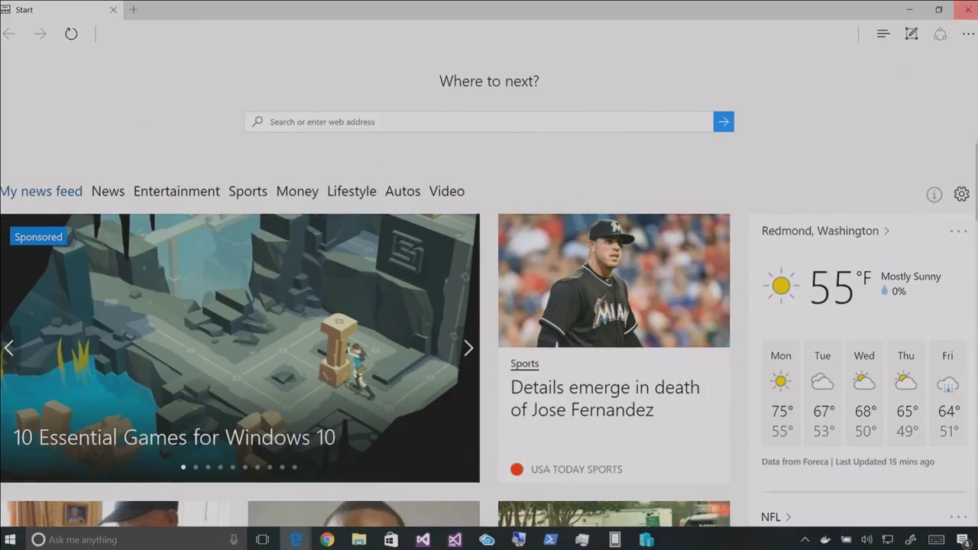
left_click(967, 9)
mouse_move(296, 540)
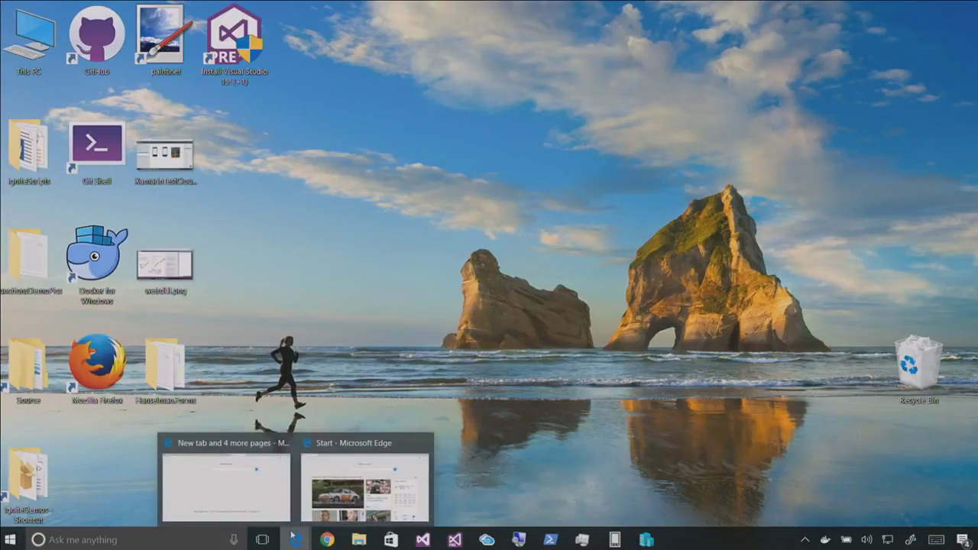
left_click(226, 479)
key("ctrl+w")
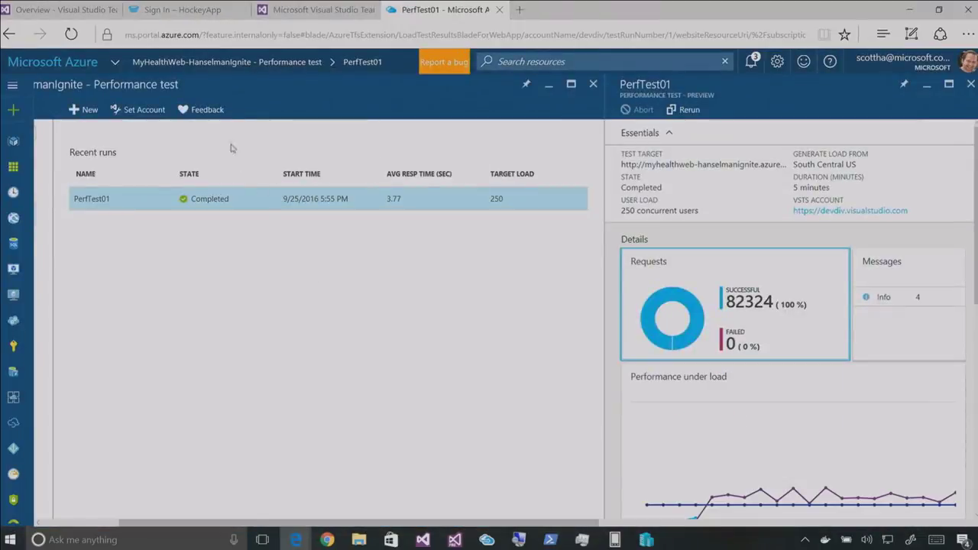
Open the IgniteCoderCards function app from the Azure dashboard
left_click(55, 64)
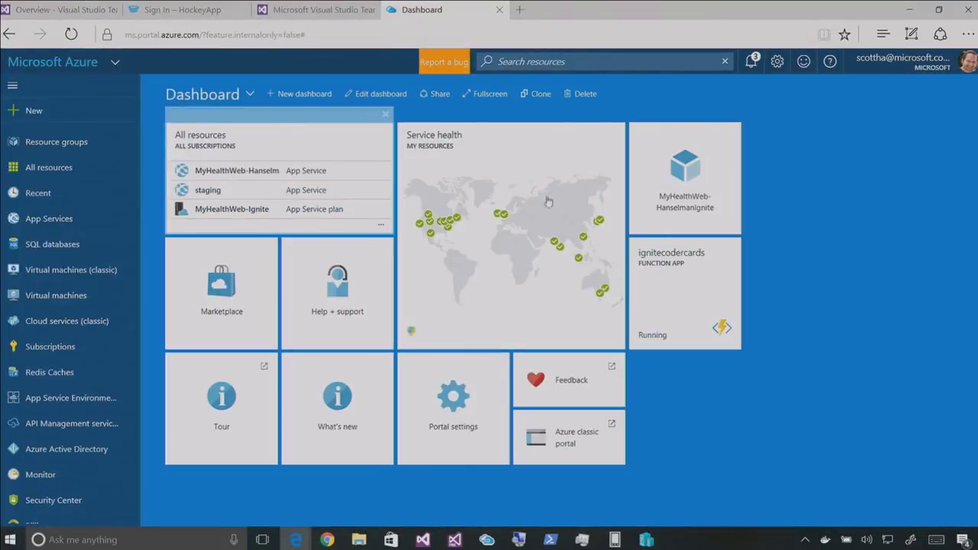
left_click(682, 298)
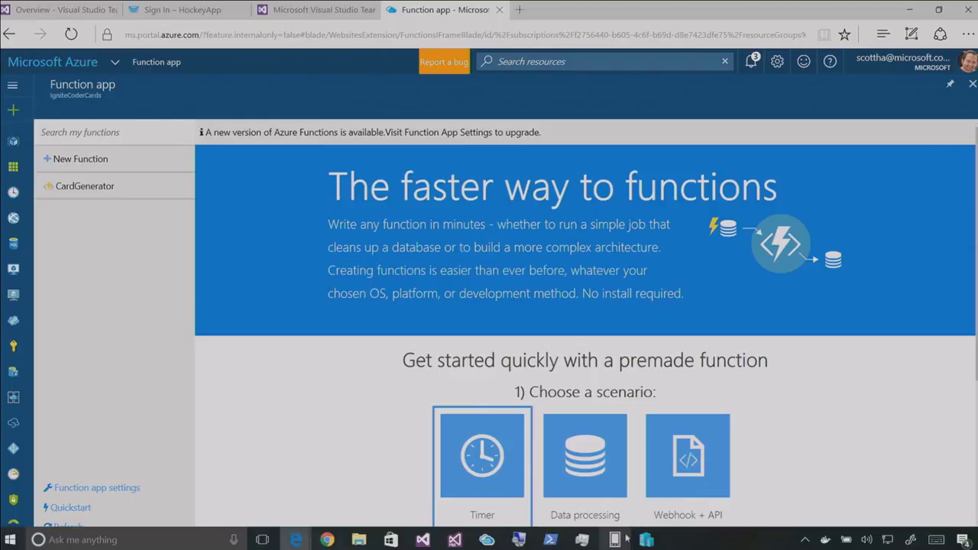
scroll(650, 443, "down", 3)
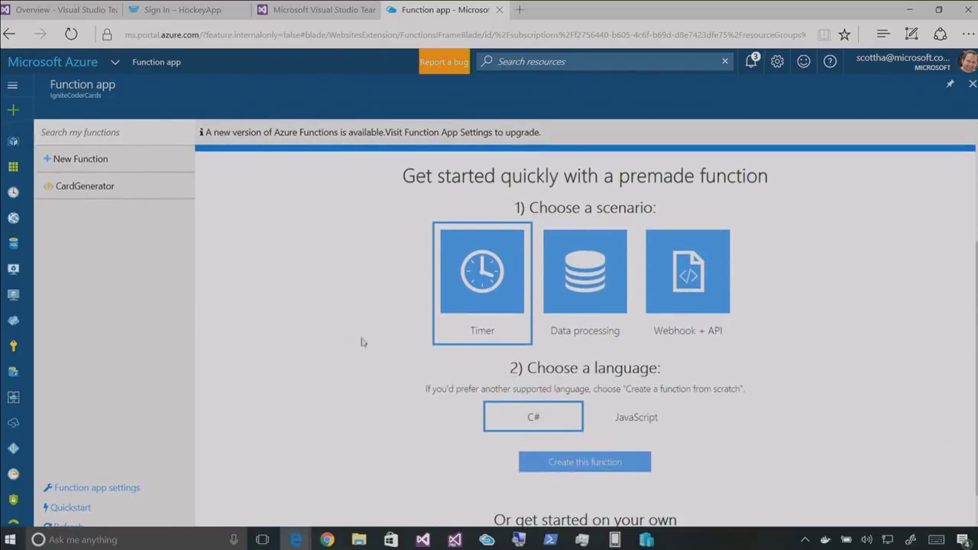
scroll(268, 322, "up", 1)
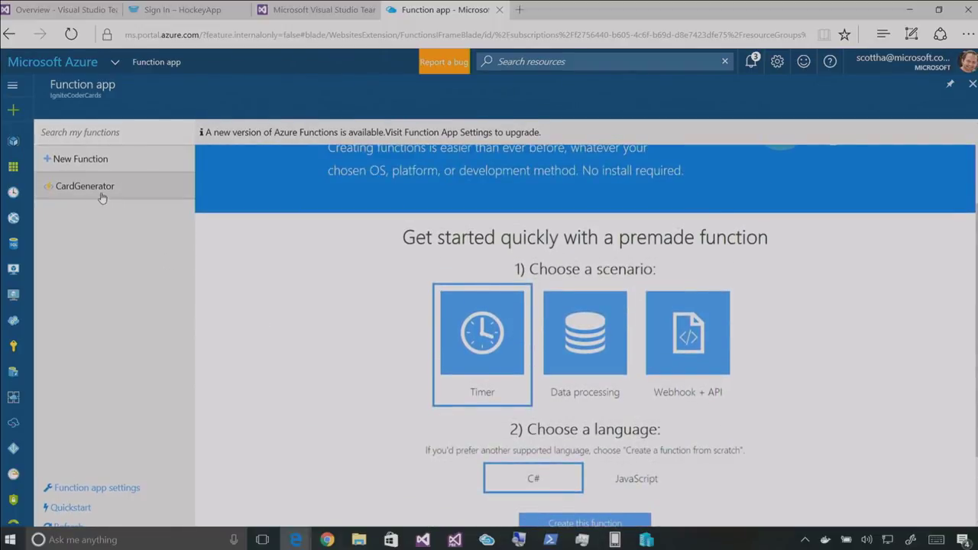
Read CardGenerator's run.csx down to the CallEmotionAPI definition, then view its integration settings
left_click(103, 197)
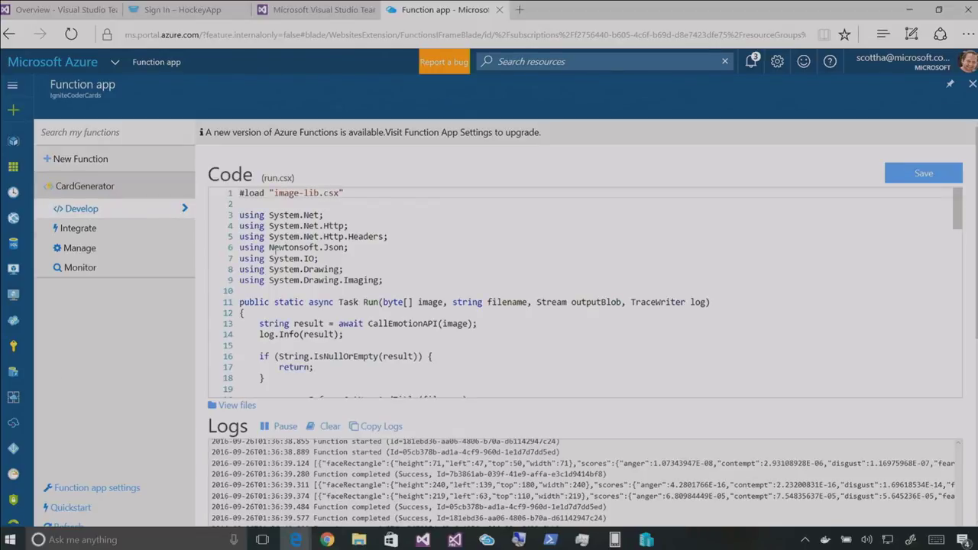
scroll(328, 262, "down", 3)
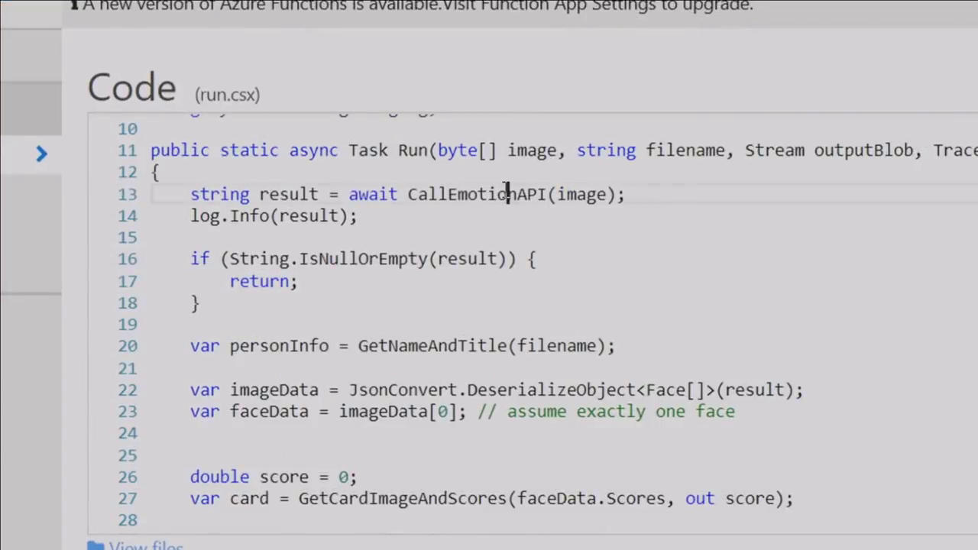
double_click(506, 194)
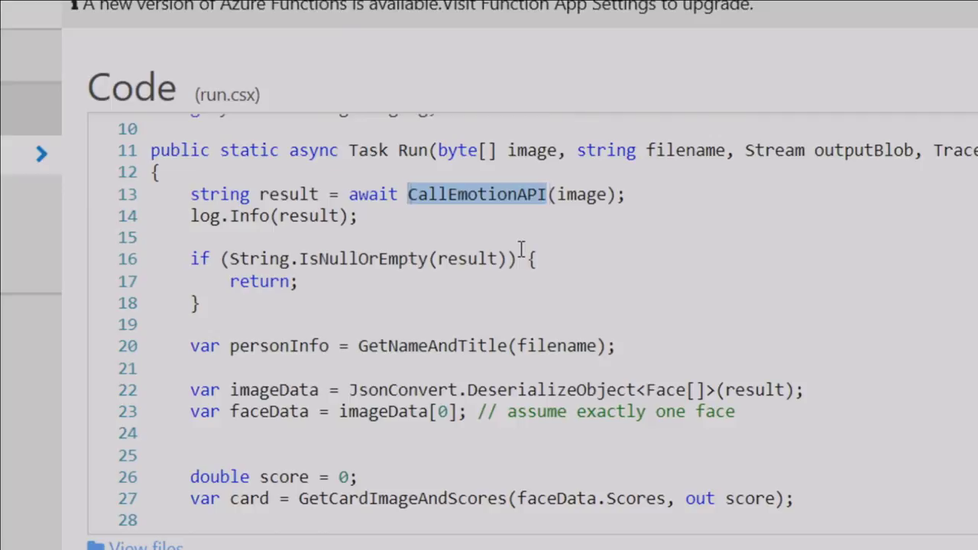
scroll(405, 306, "down", 2)
scroll(400, 296, "down", 5)
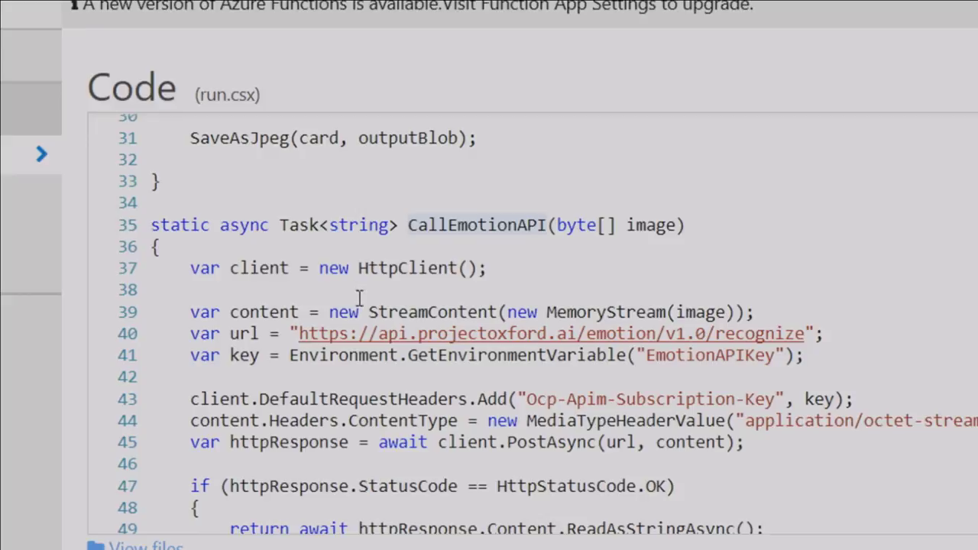
scroll(359, 298, "down", 1)
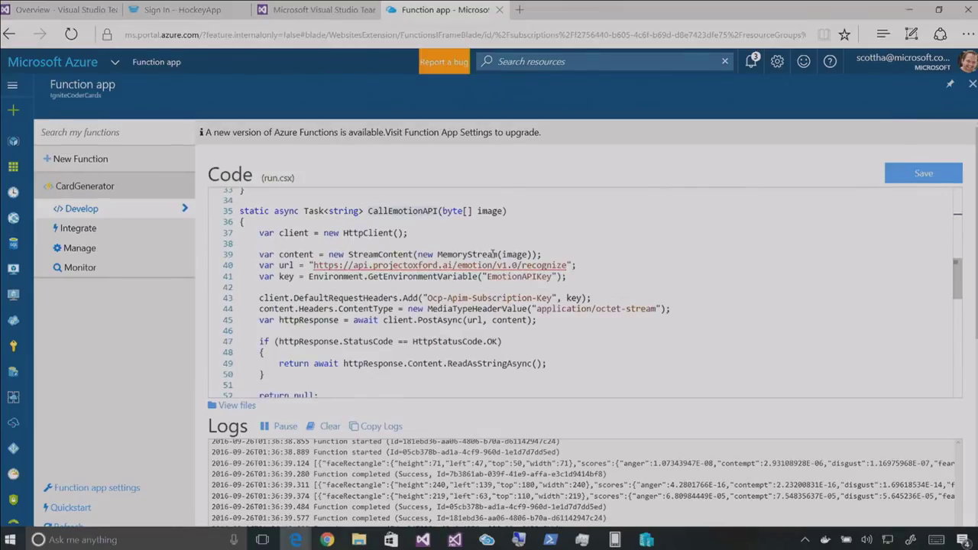
left_click(86, 255)
Check the blob trigger's card-input/{filename}.jpg path and bring up Azure Storage Explorer
left_click(84, 231)
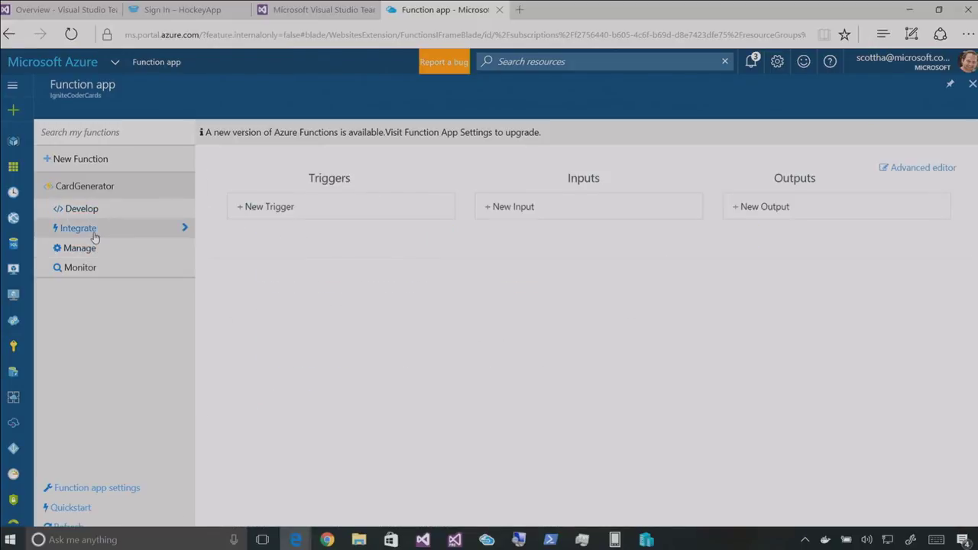
left_click(275, 216)
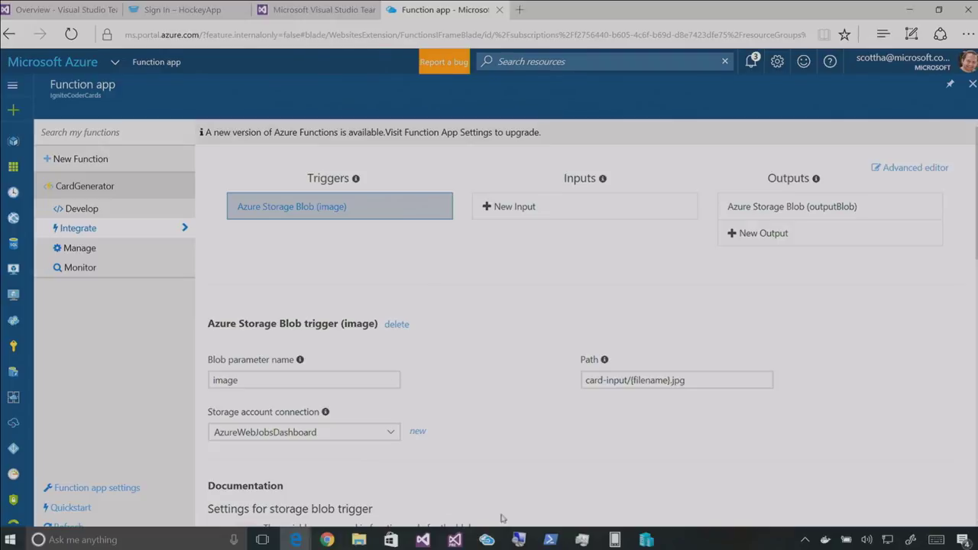
left_click(486, 540)
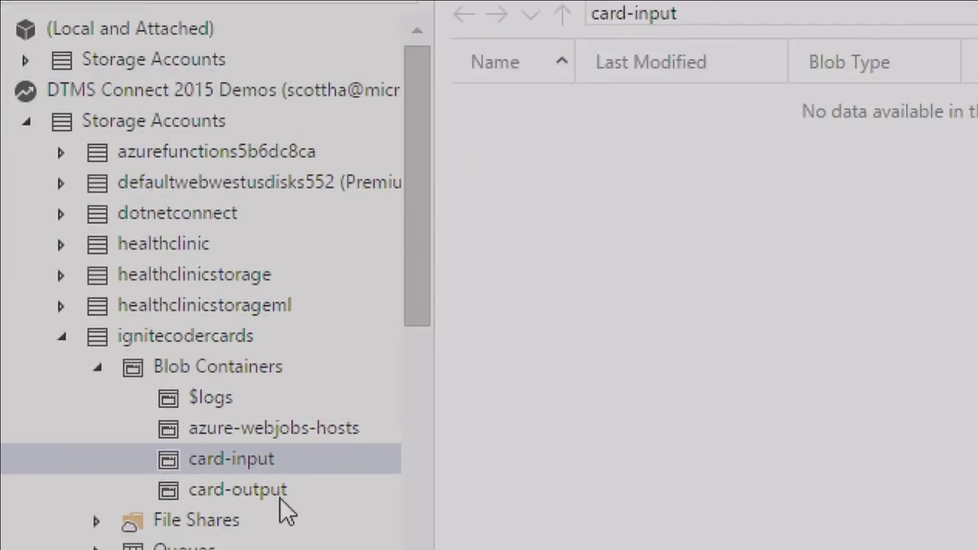
Upload the six photos from the pics folder into the card-input blob container
left_click(285, 489)
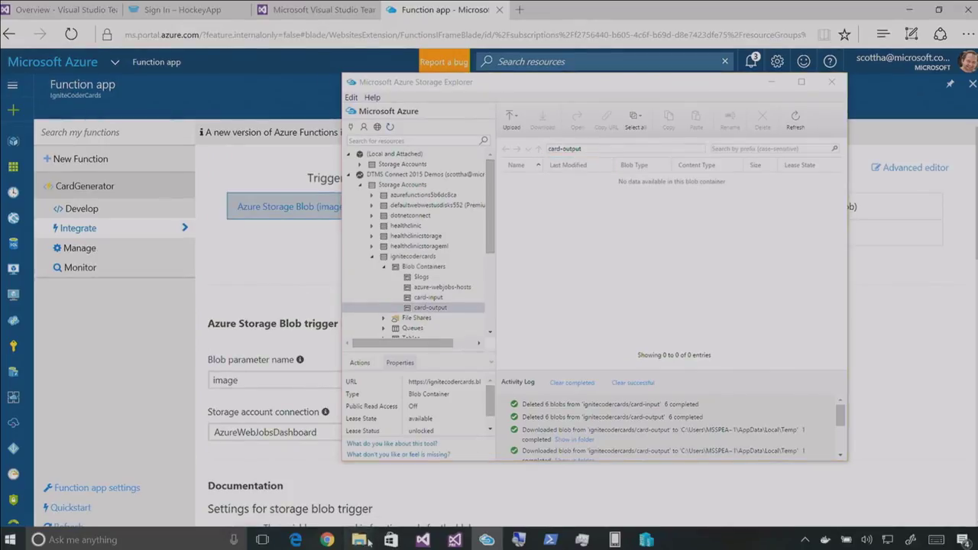
mouse_move(368, 542)
left_click(344, 489)
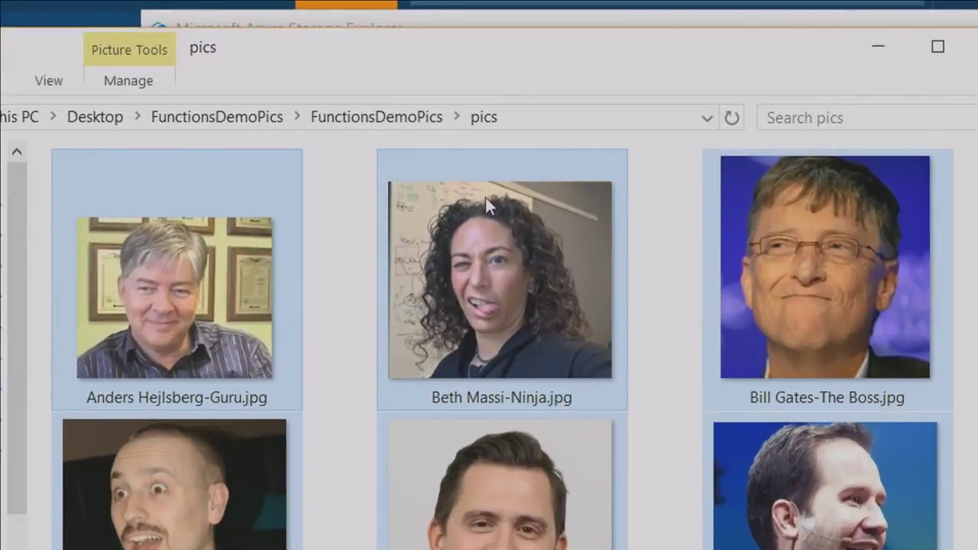
left_click_drag(442, 237, 310, 461)
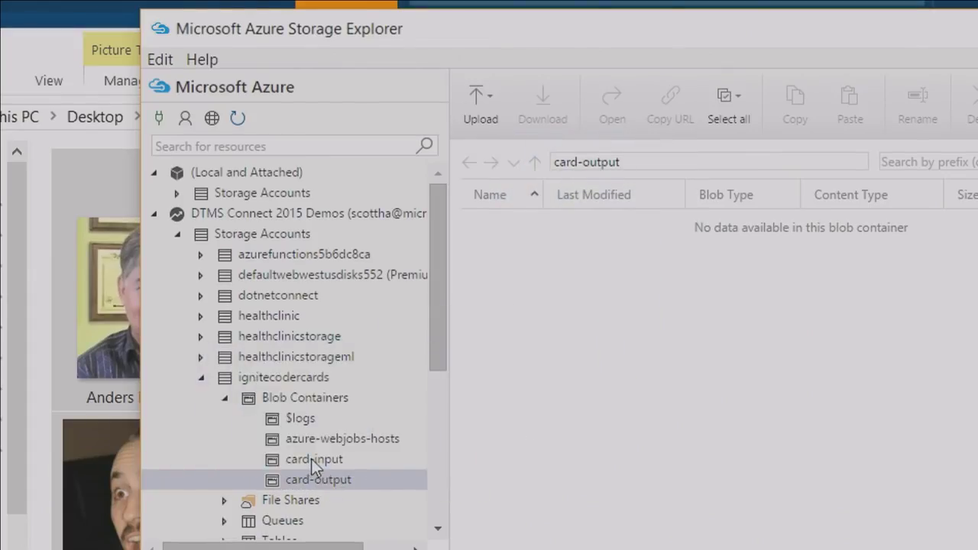
left_click(311, 458)
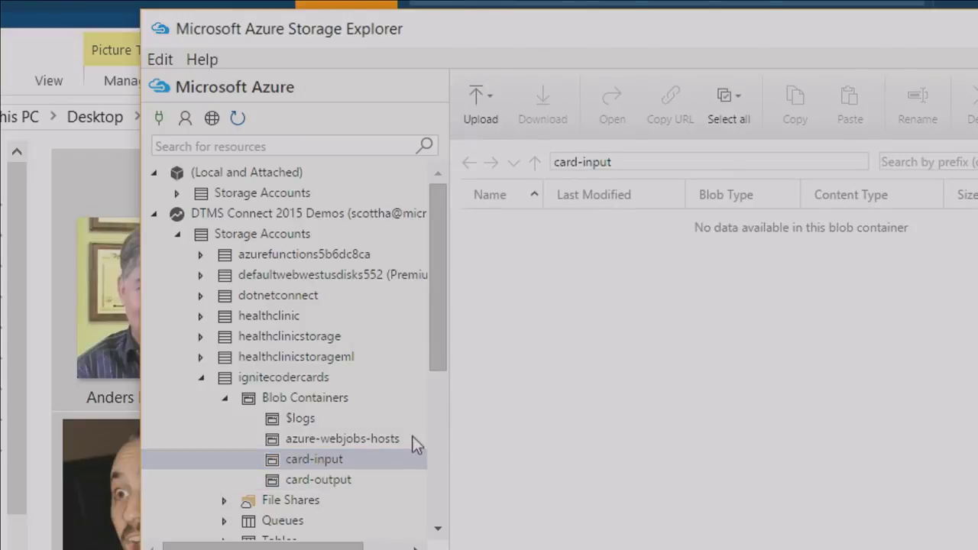
left_click(326, 474)
left_click(325, 461)
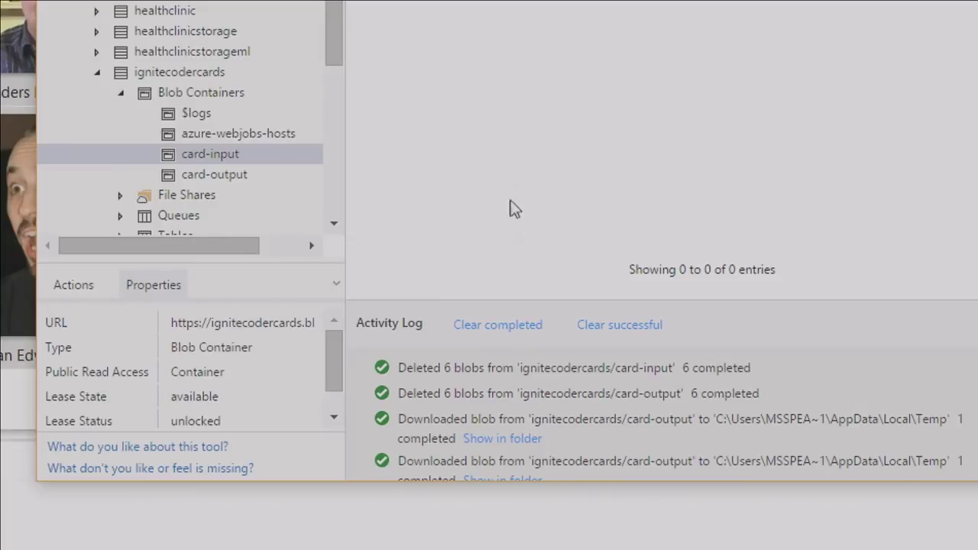
key("alt+Tab")
left_click_drag(360, 312, 589, 181)
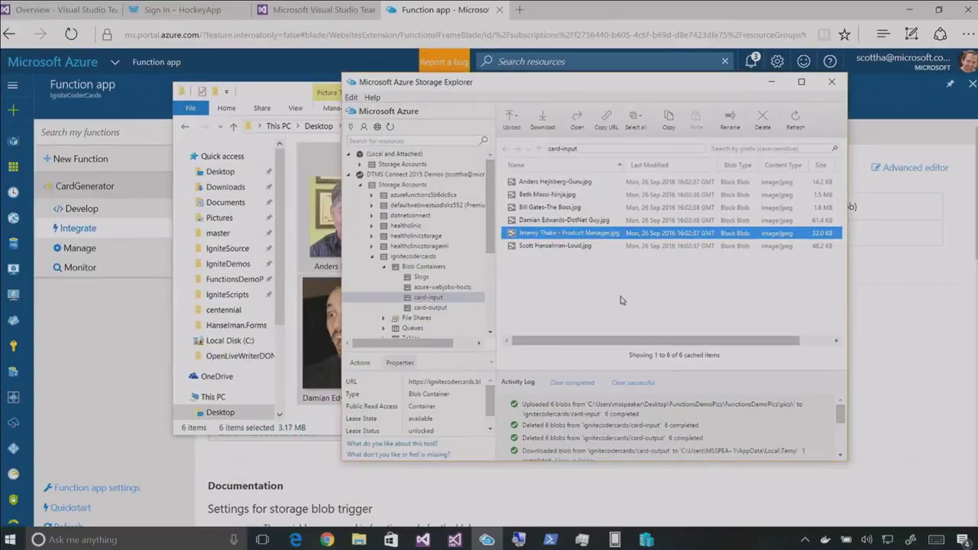
left_click(370, 42)
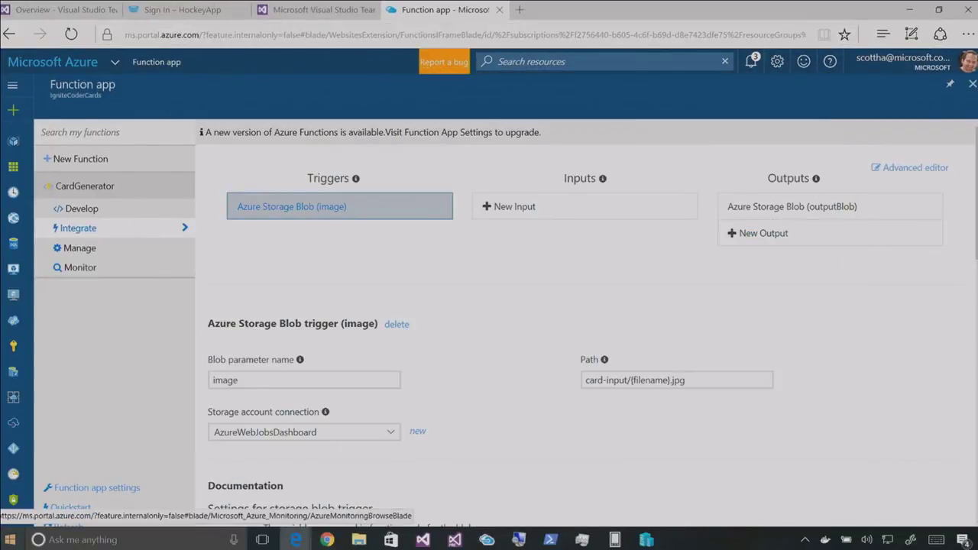
Review CardGenerator's recent invocations, then refresh card-output to reveal three generated cards
left_click(80, 267)
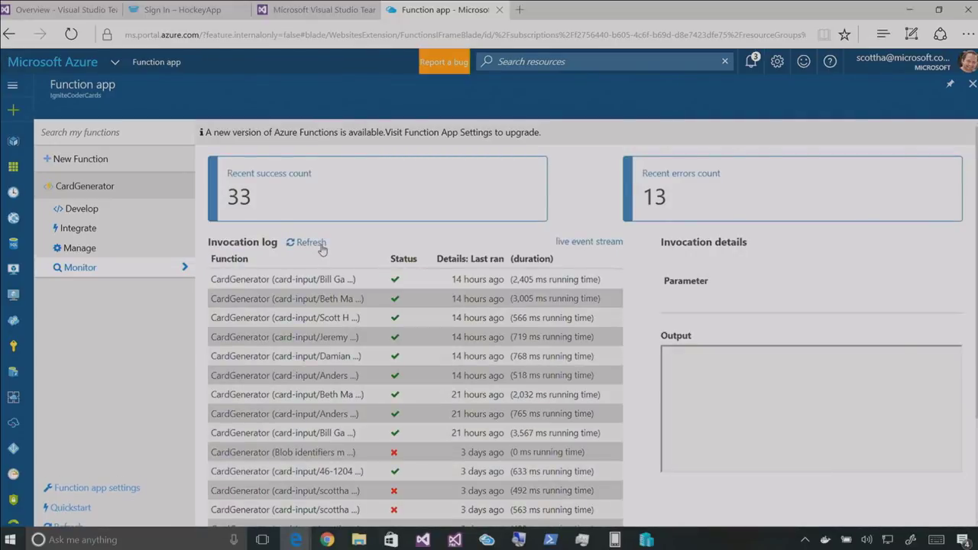
key("alt+Tab")
left_click(428, 308)
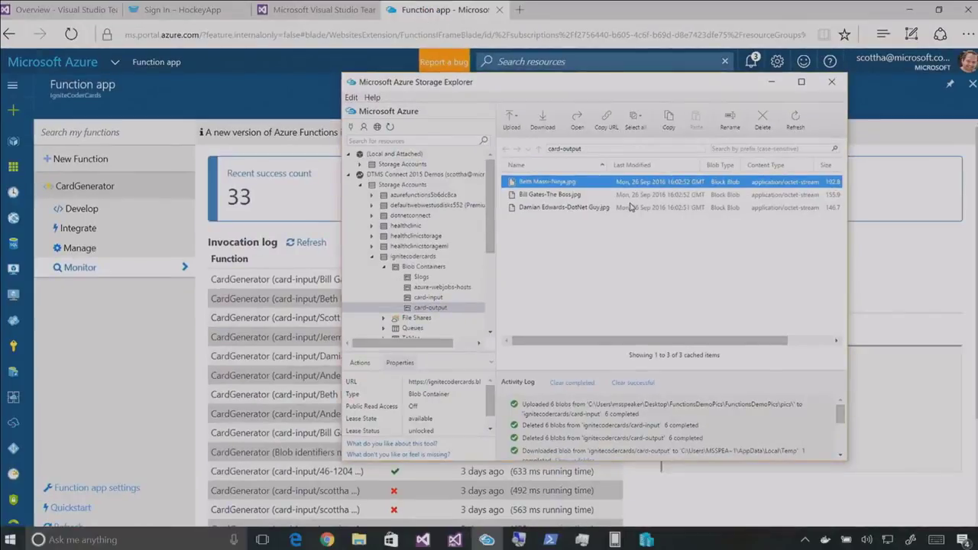
key("alt+Tab")
left_click(308, 243)
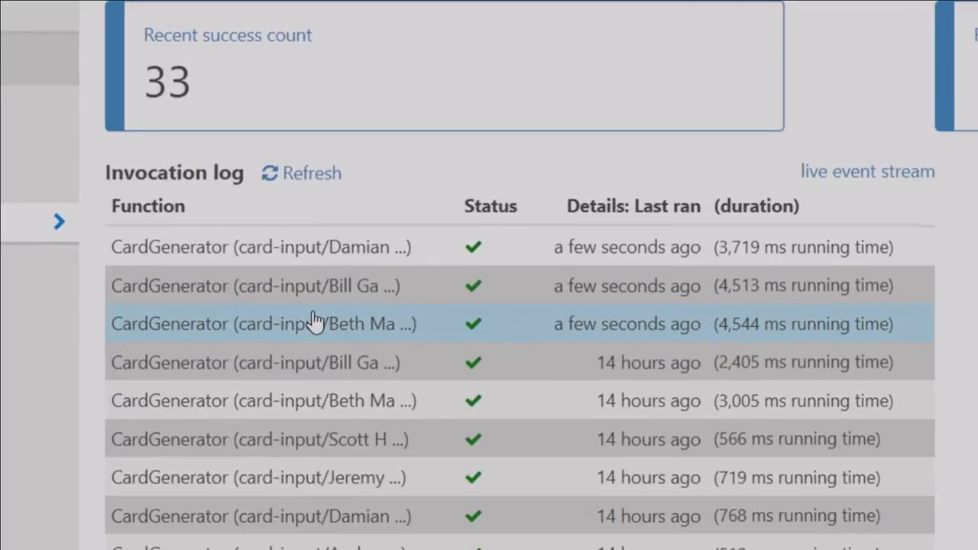
left_click(349, 285)
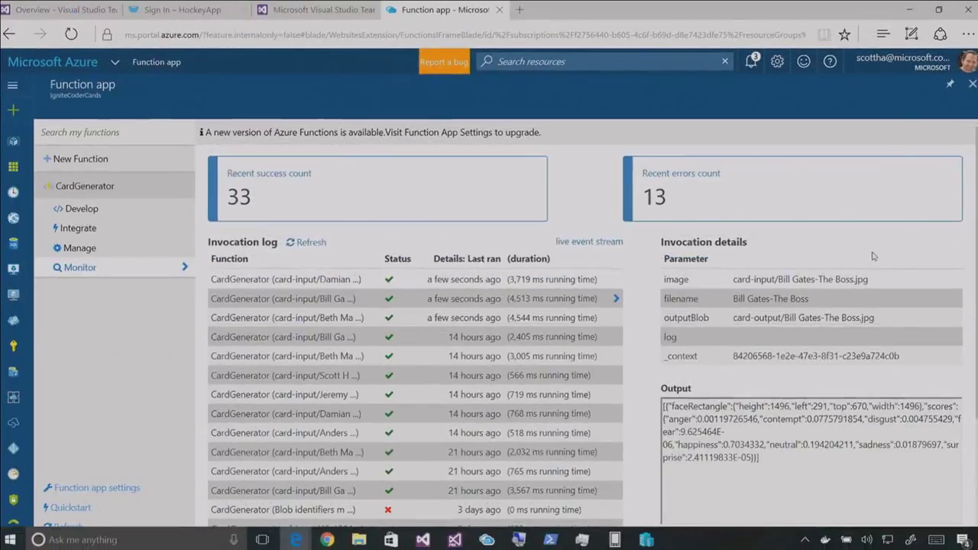
key("alt+Tab")
left_click(797, 118)
View The Boss and Ninja card images in Photos, then close Storage Explorer
right_click(563, 195)
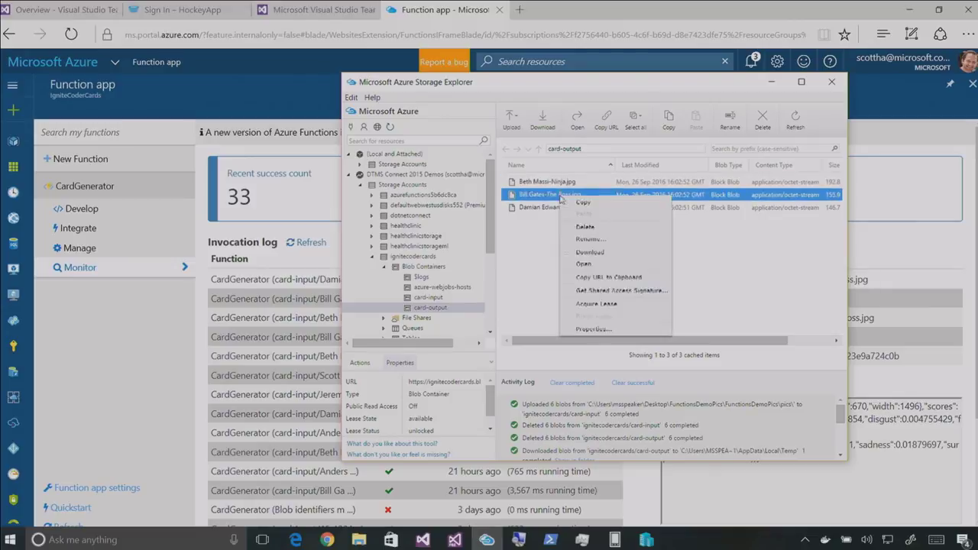
left_click(590, 267)
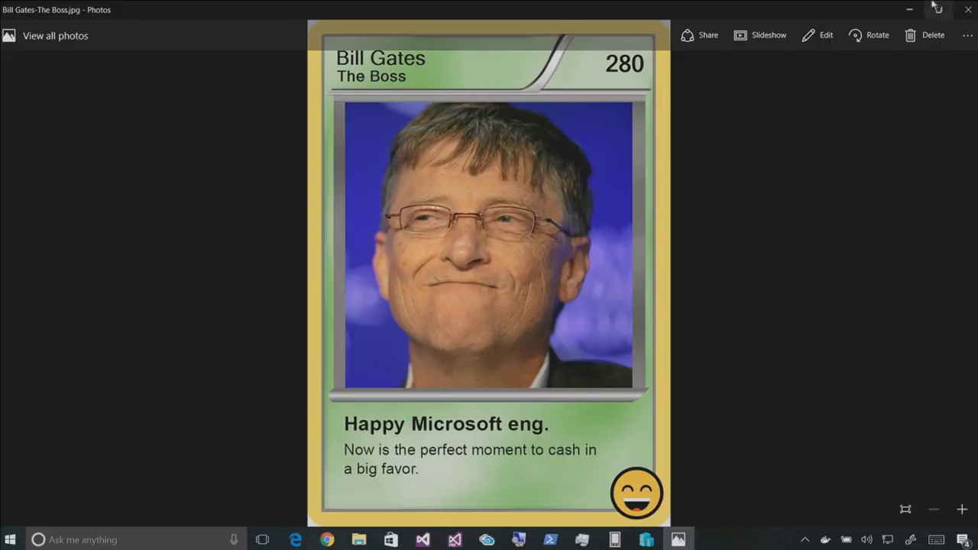
left_click(967, 9)
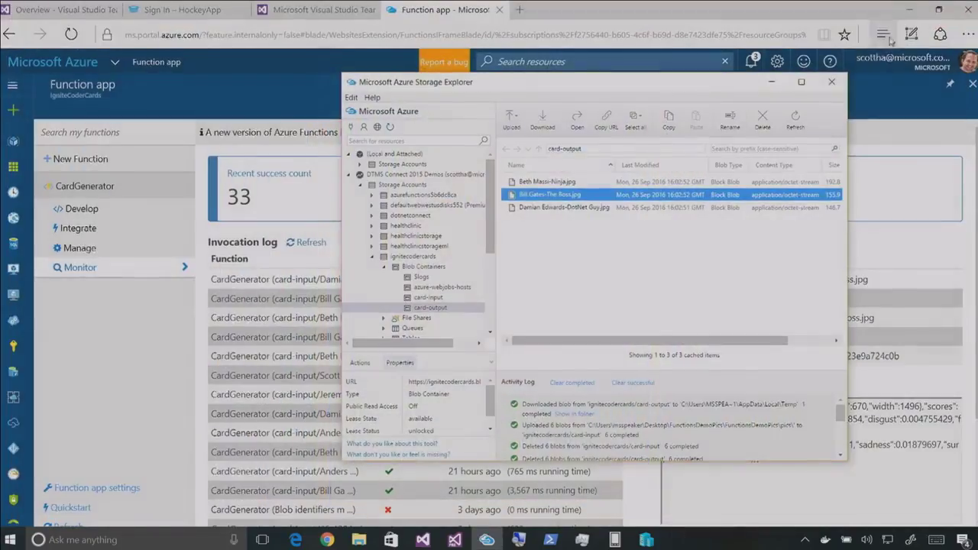
right_click(566, 181)
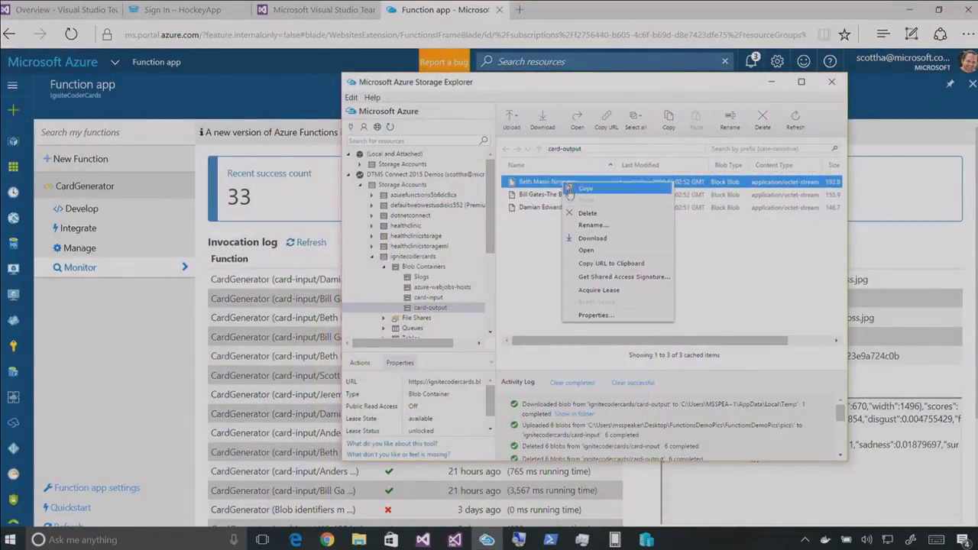
left_click(585, 252)
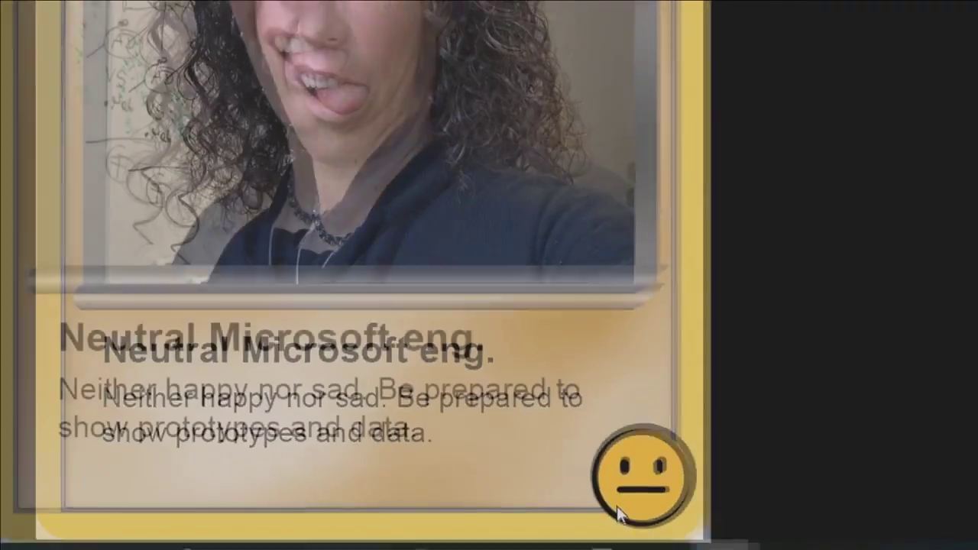
left_click(964, 9)
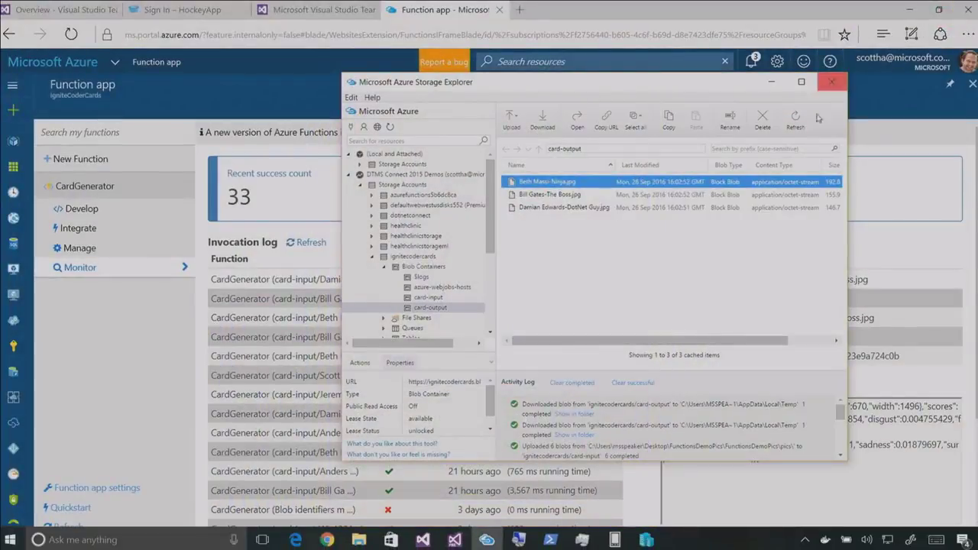
left_click(840, 81)
Show CardGenerator's run.csx code with its live run logs, then minimize the browser
mouse_move(333, 4)
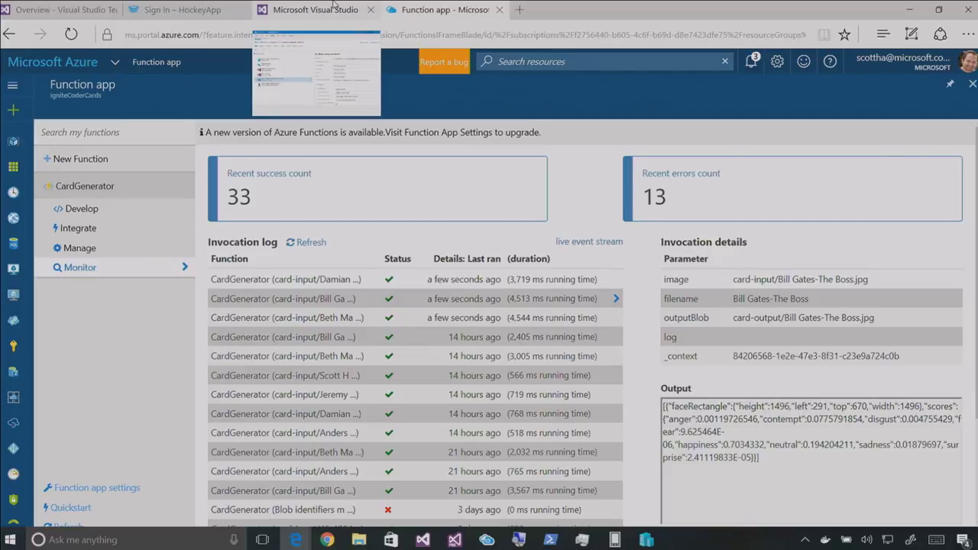
left_click(120, 213)
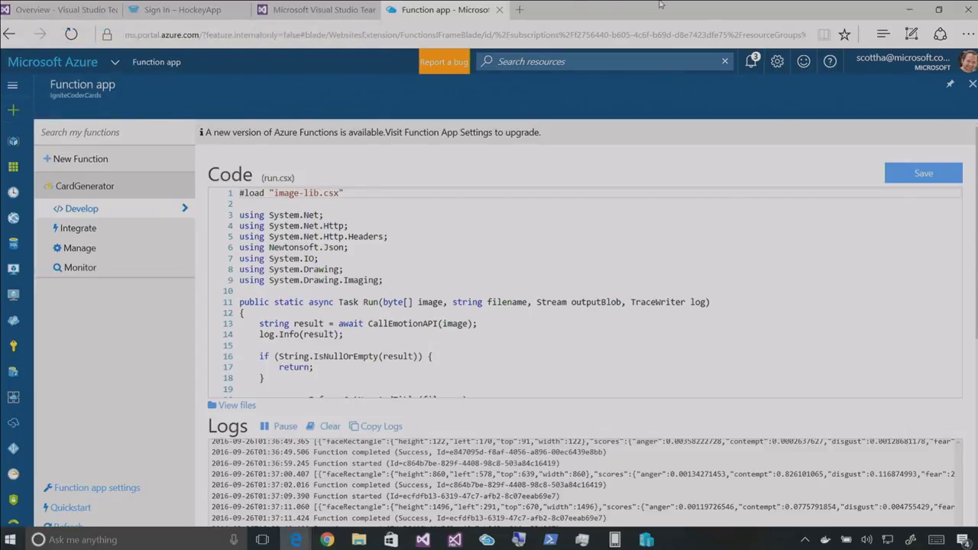
left_click(909, 9)
left_click(770, 91)
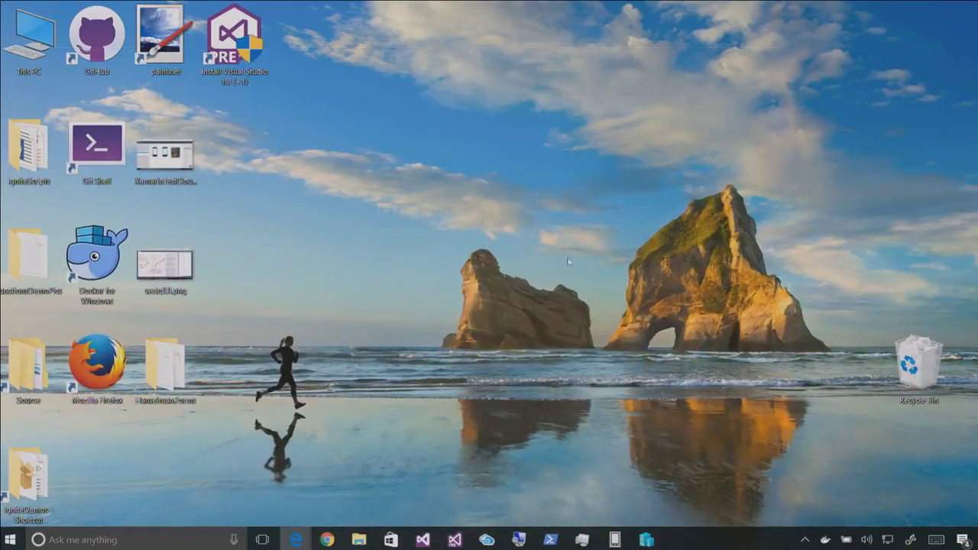
mouse_move(433, 542)
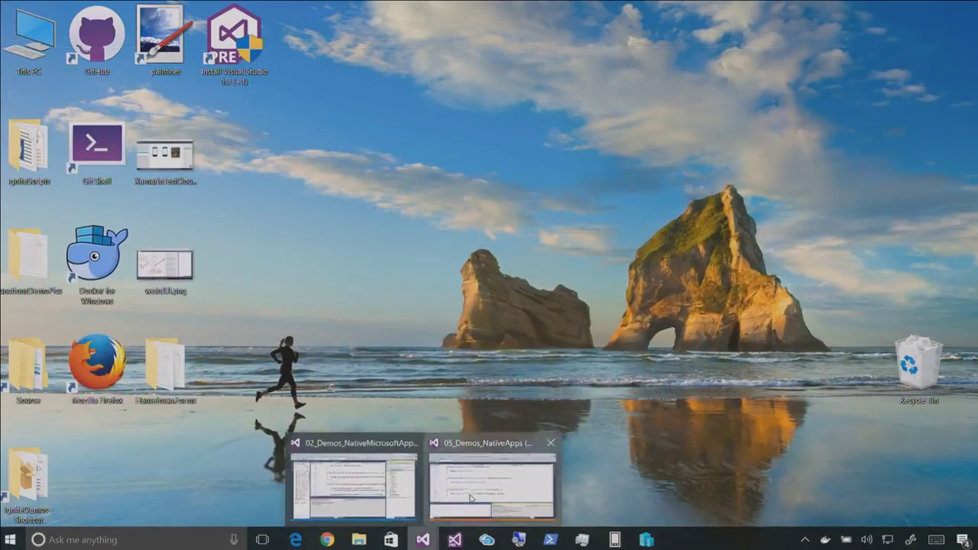
left_click(446, 449)
mouse_move(423, 540)
left_click(351, 466)
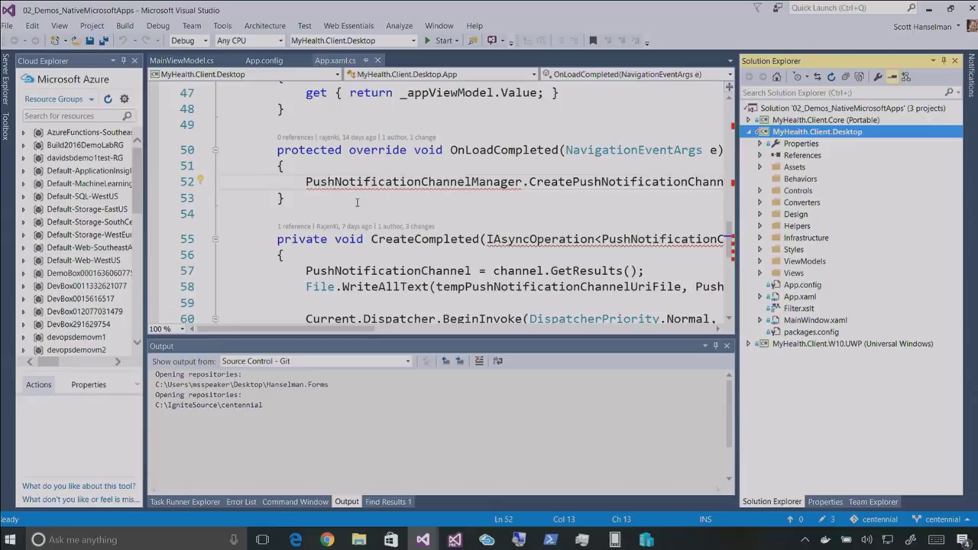
key("super+d")
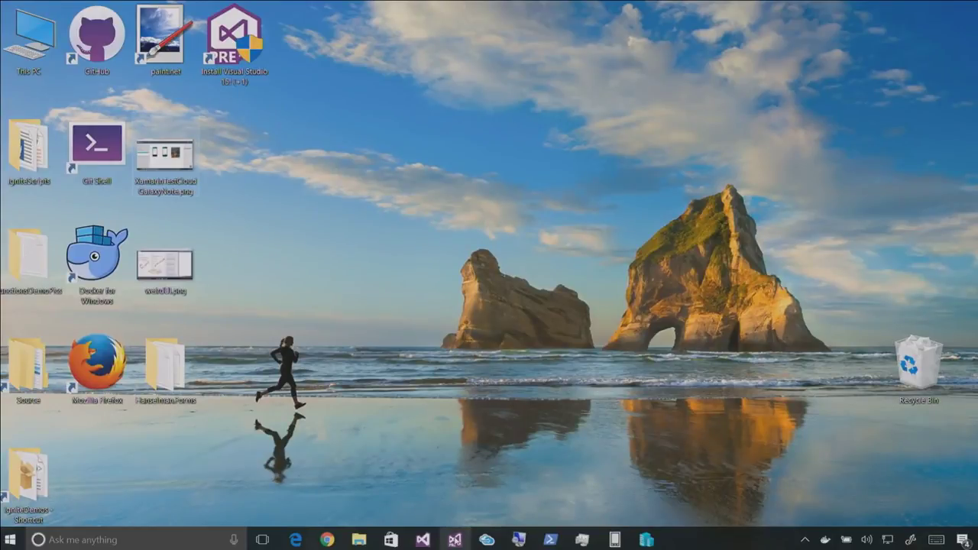
left_click(455, 539)
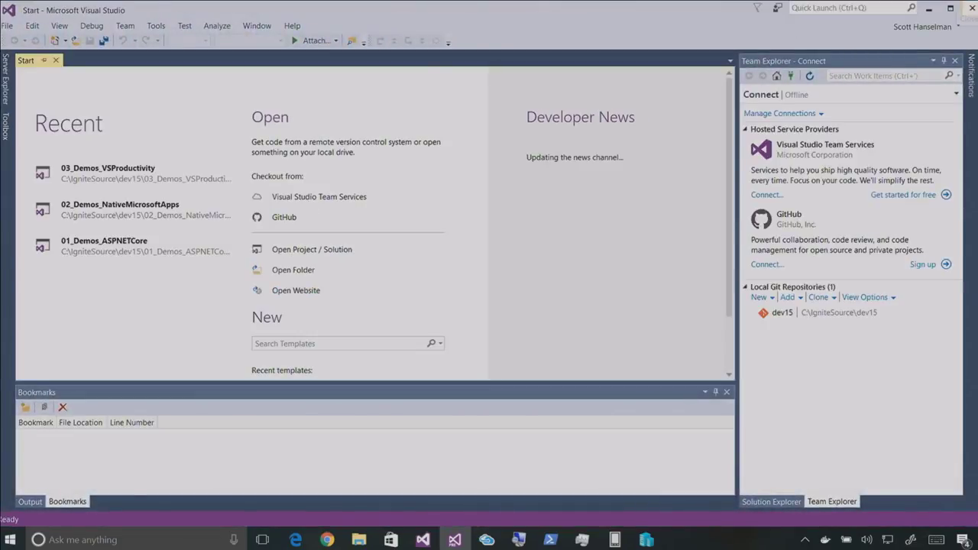
left_click(967, 9)
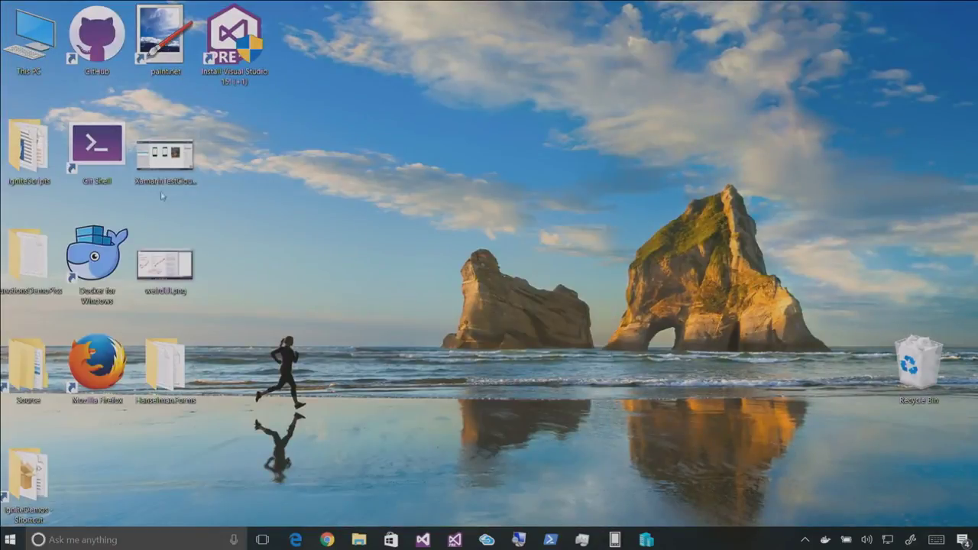
double_click(241, 42)
left_click(406, 366)
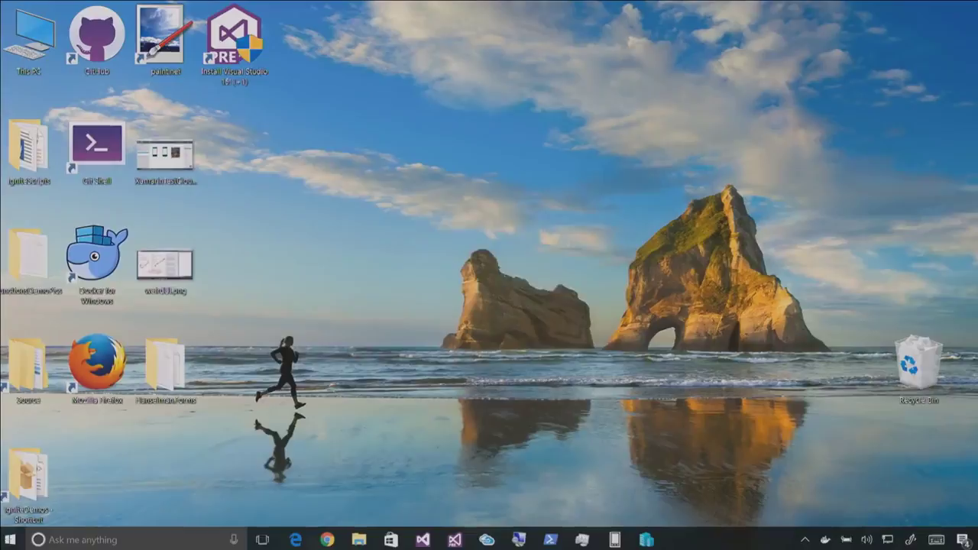
left_click(489, 314)
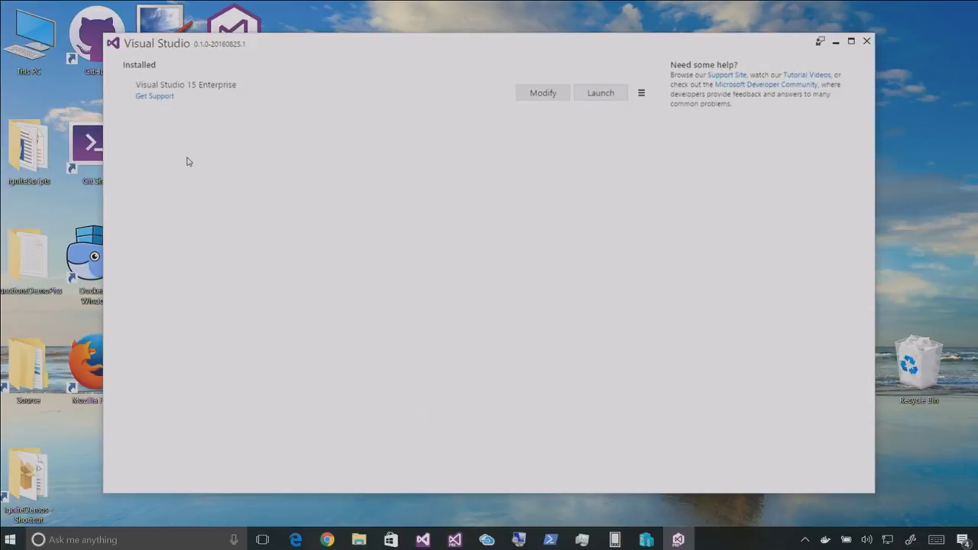
left_click(544, 94)
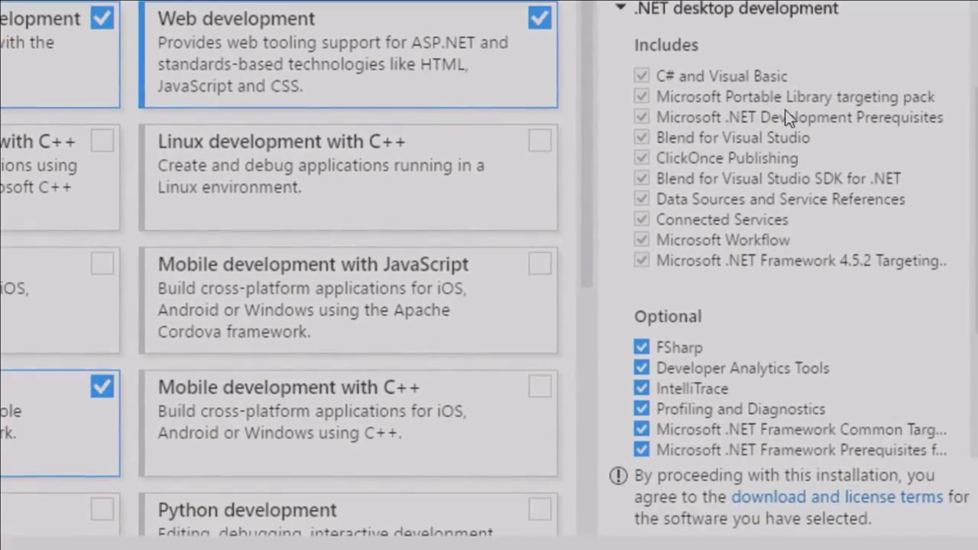
scroll(787, 134, "down", 1)
scroll(787, 146, "down", 3)
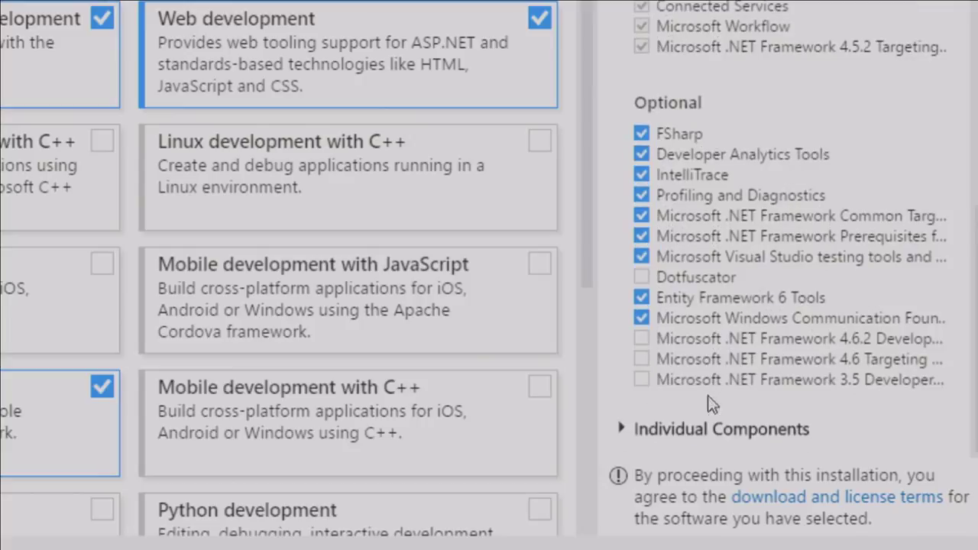
left_click(622, 430)
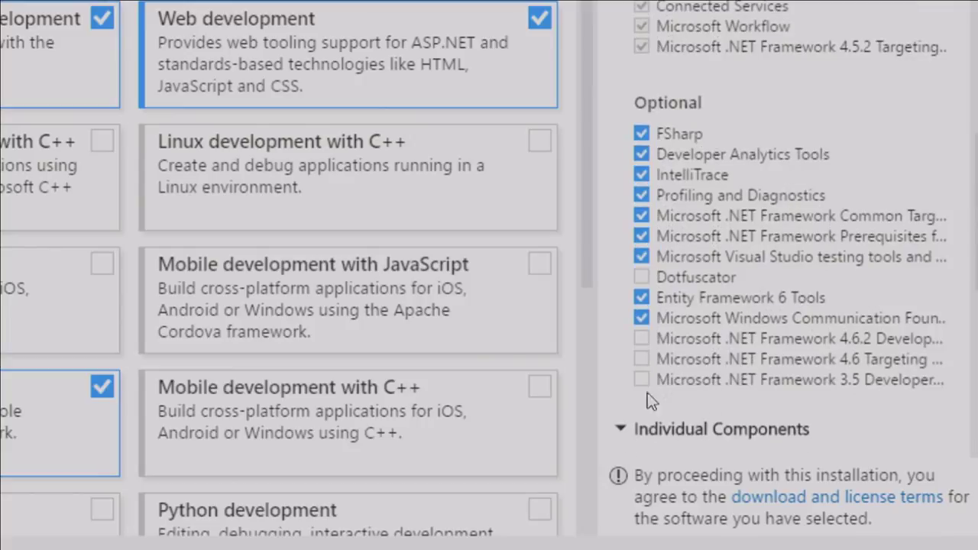
scroll(747, 313, "down", 2)
scroll(746, 313, "down", 5)
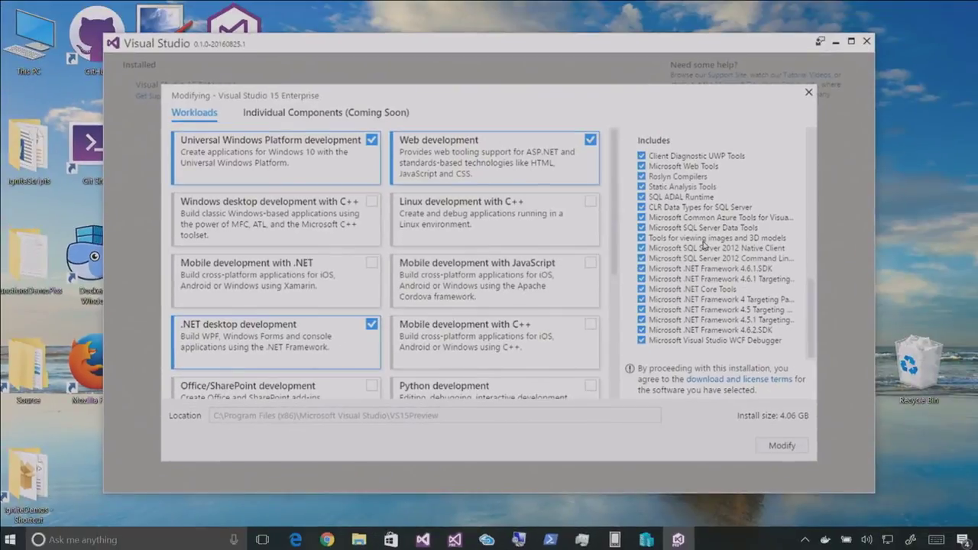
left_click(866, 40)
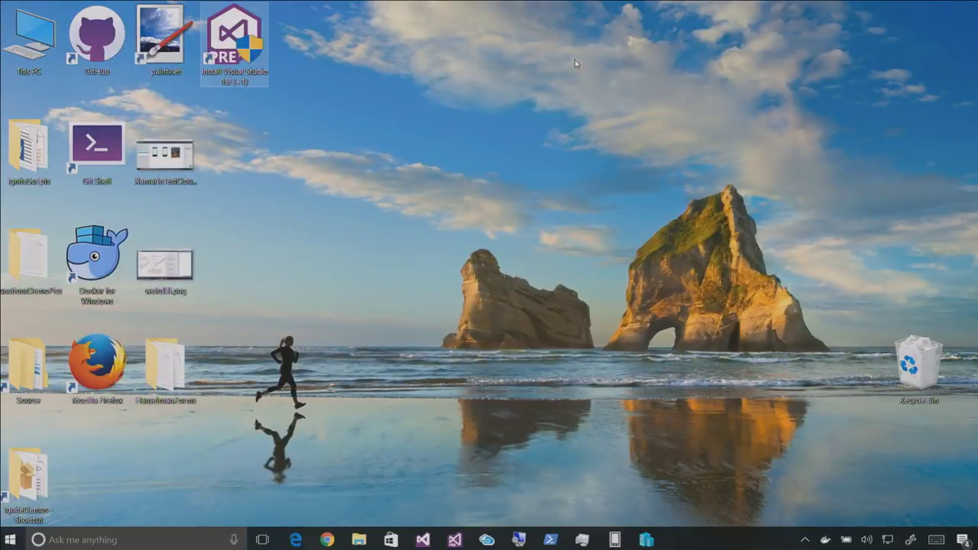
Briefly open and close Hyper-V Manager, then launch Visual Studio 15 Preview 4 from the taskbar
left_click(647, 540)
left_click(966, 6)
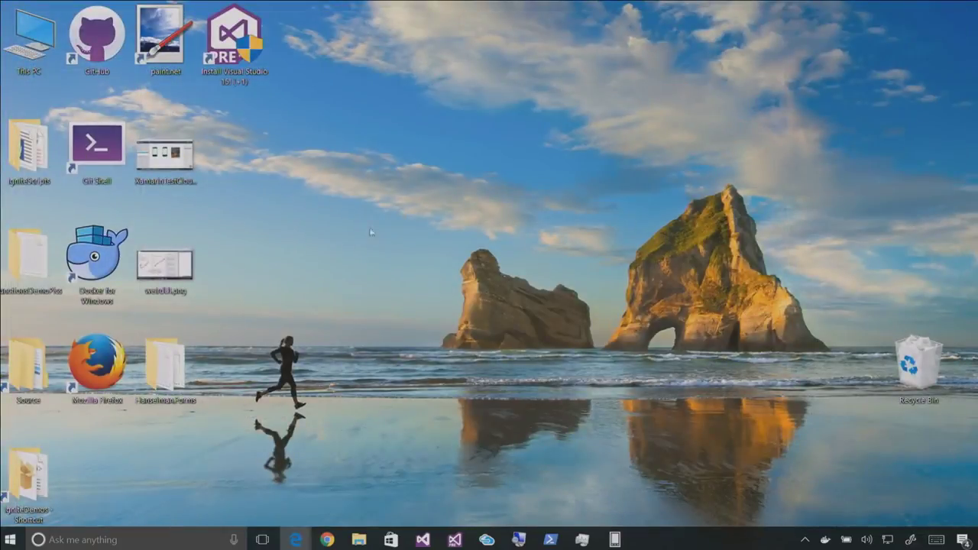
right_click(455, 540)
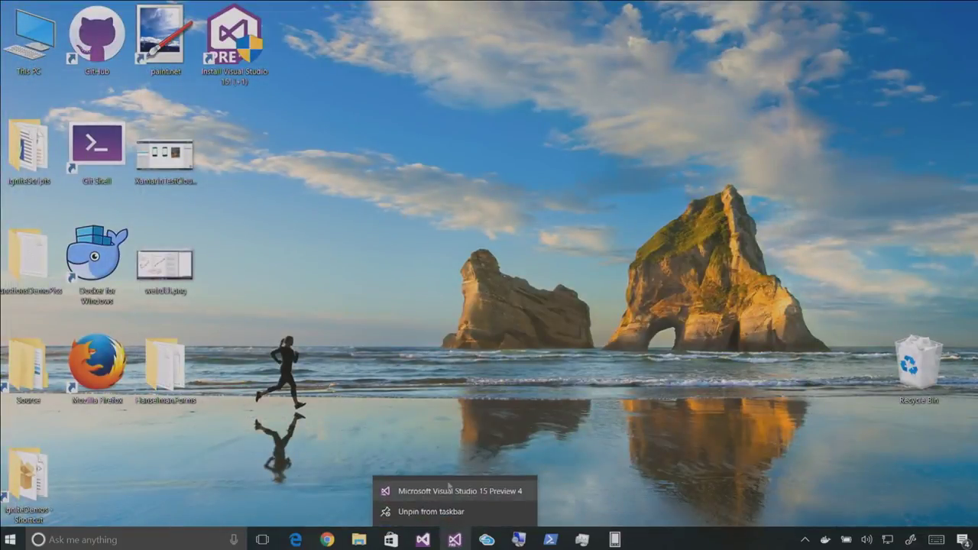
left_click(449, 489)
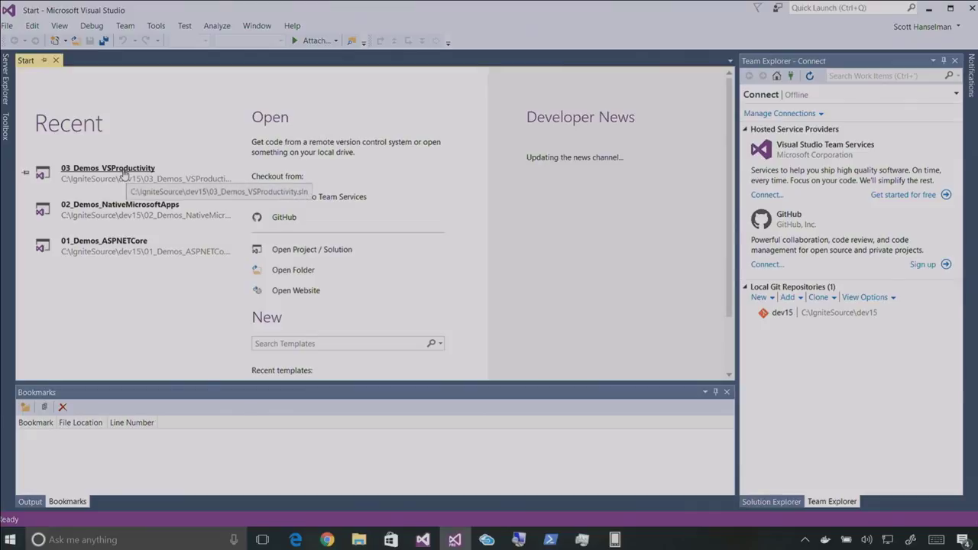
Open the 03_Demos_VSProductivity solution from the Start page's Recent list
left_click(124, 172)
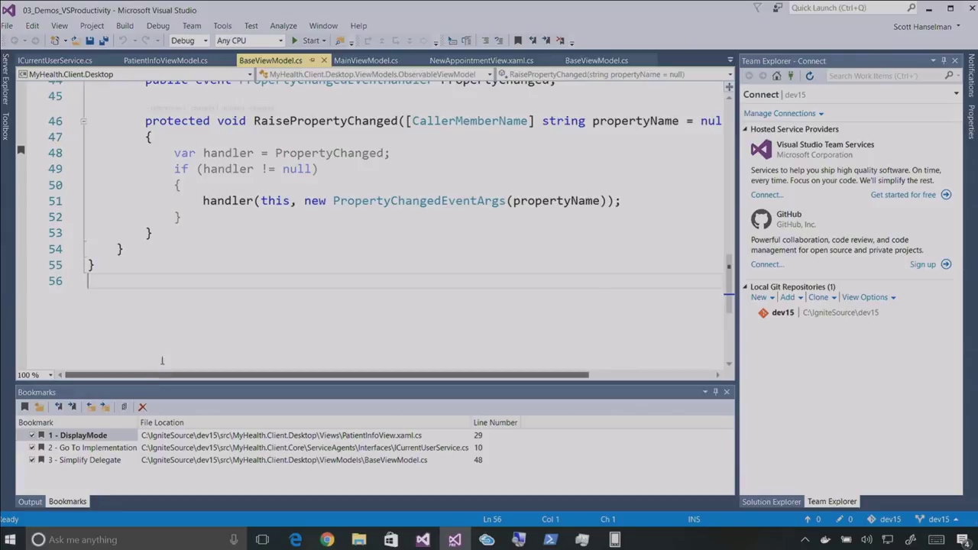
Jump to the DisplayMode bookmark in PatientInfoView.xaml.cs and start the line with PatientCalendar
double_click(95, 435)
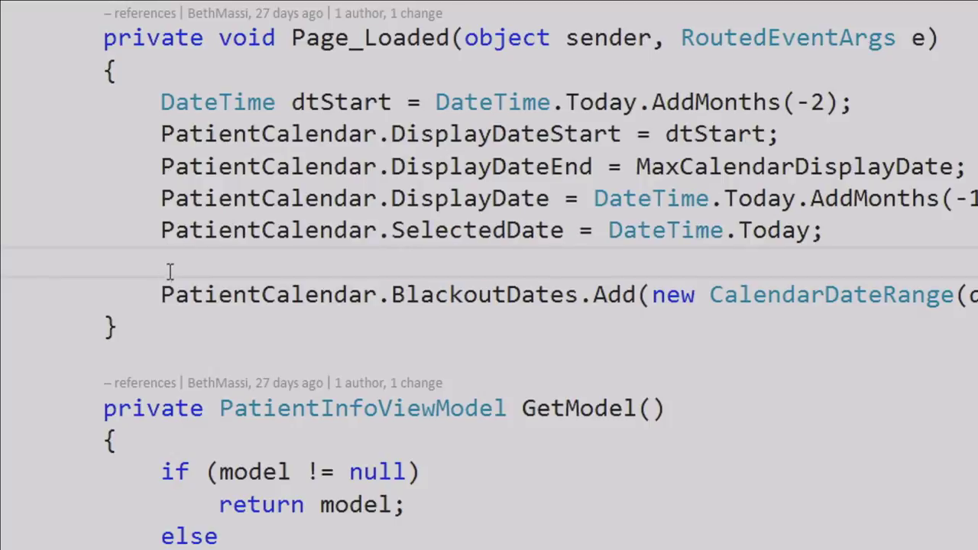
right_click(177, 259)
key("Escape")
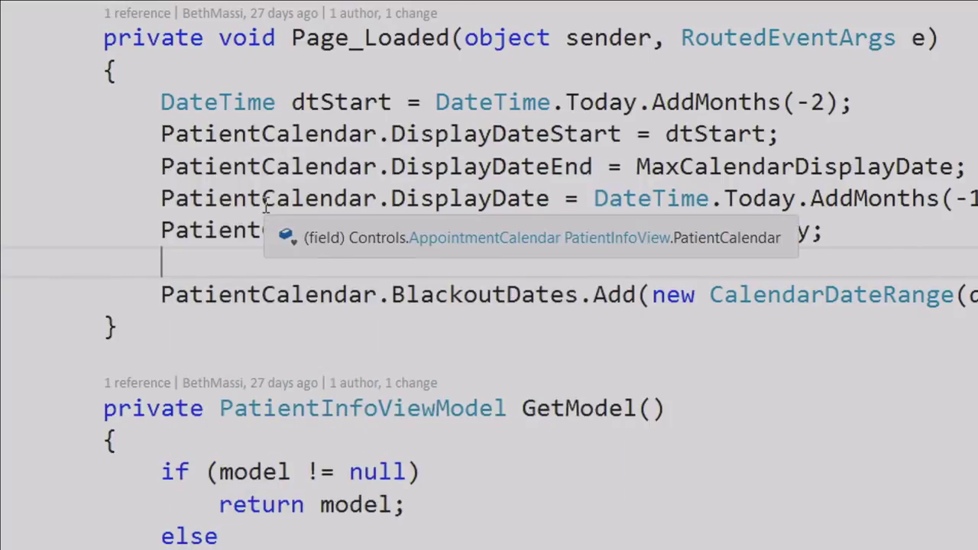
type("Part")
key("BackSpace")
key("BackSpace")
type("t")
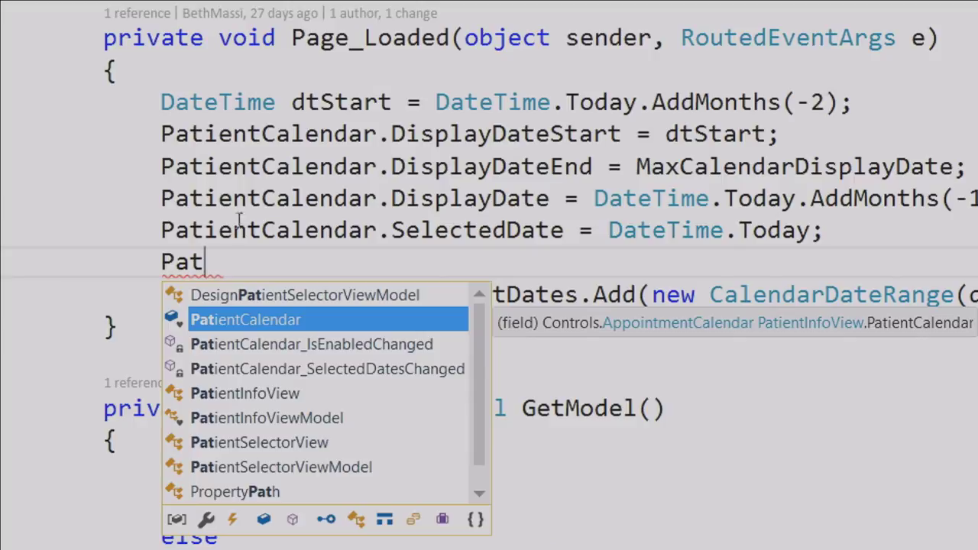
type("ient")
key("Tab")
type(".")
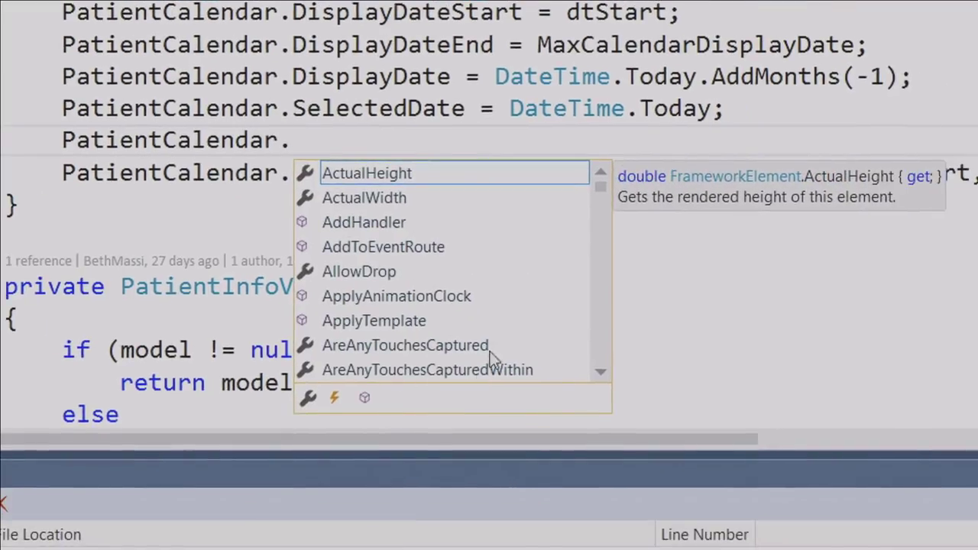
left_click_drag(636, 197, 589, 366)
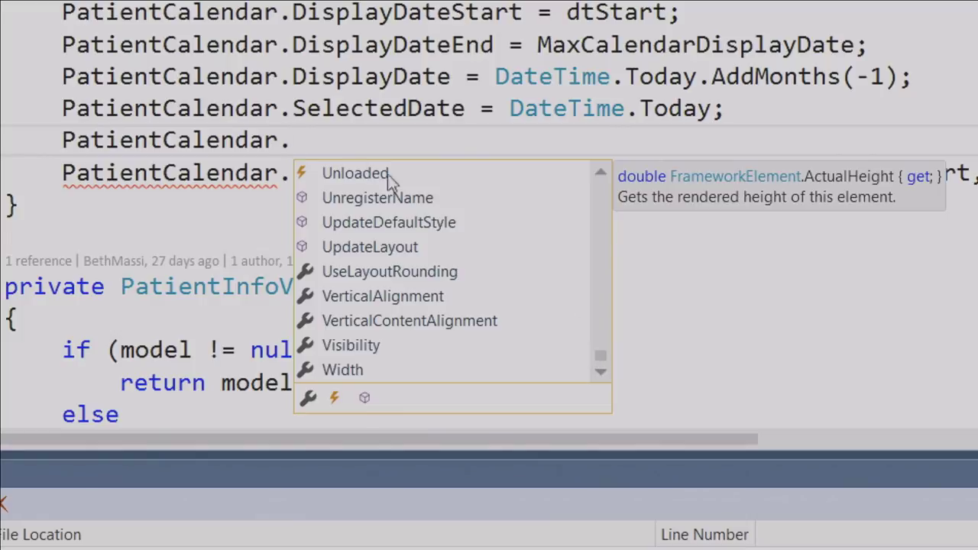
key("Escape")
key("ctrl+space")
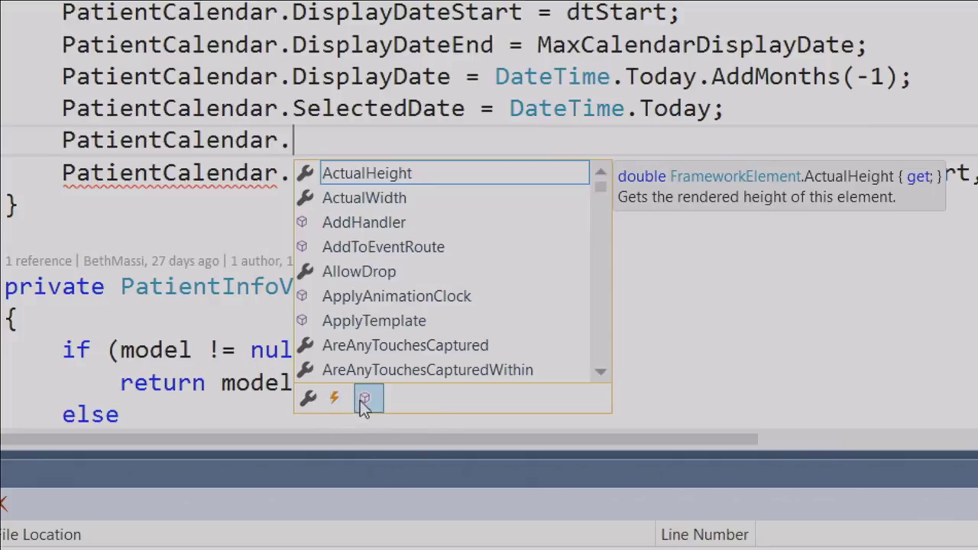
mouse_move(186, 188)
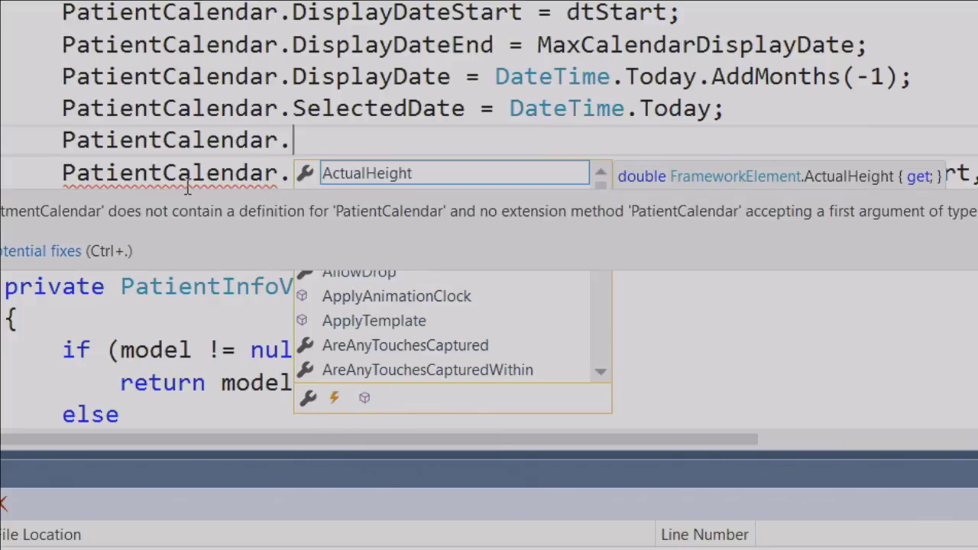
key("BackSpace")
type(".")
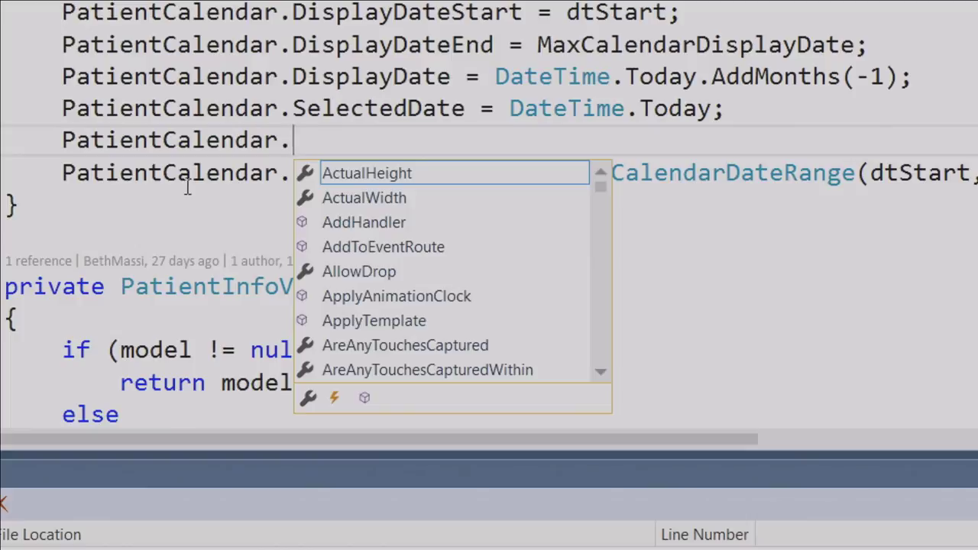
Filter IntelliSense to properties and complete PatientCalendar.DisplayMode = CalendarMode.Month; on line 29
key("alt+p")
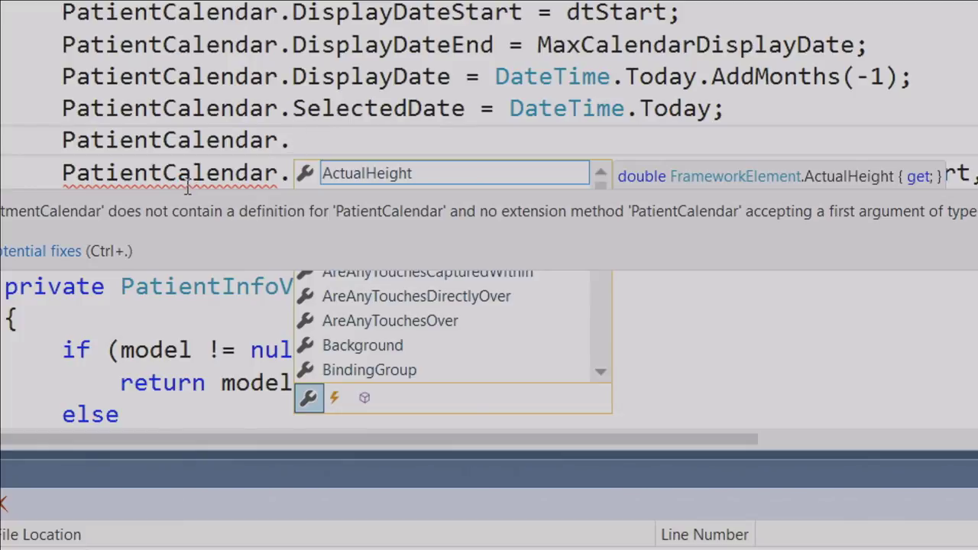
type("da")
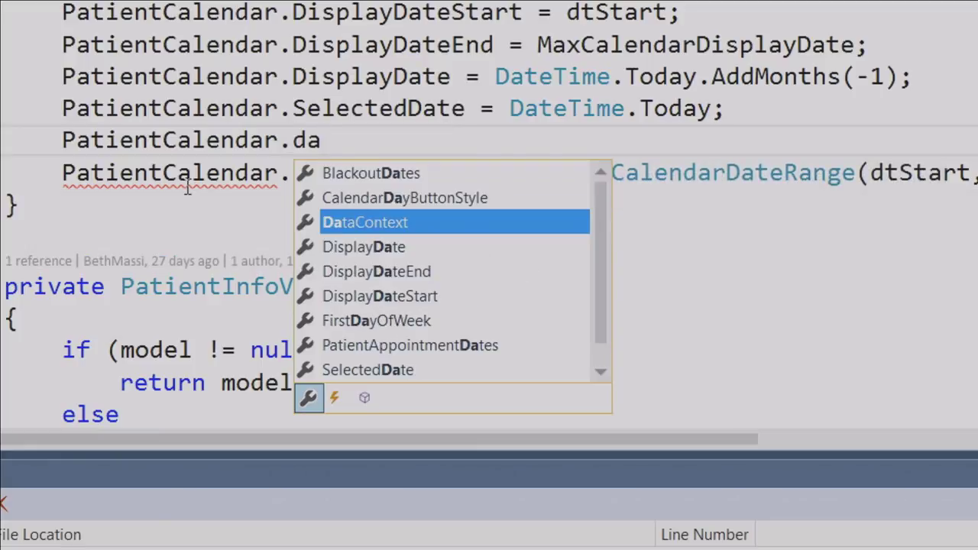
key("BackSpace")
type("isp")
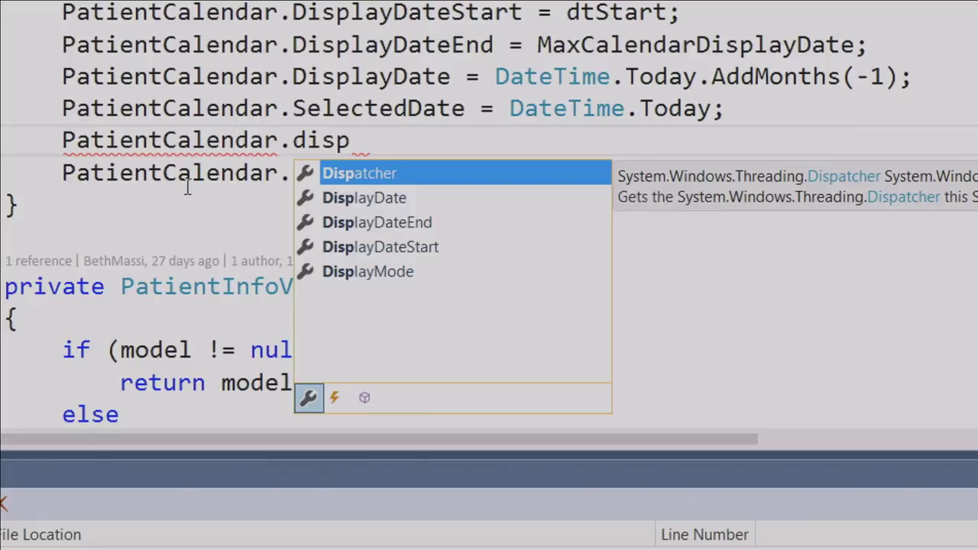
key("Down")
key("Down")
key("Down")
key("Down")
key("Tab")
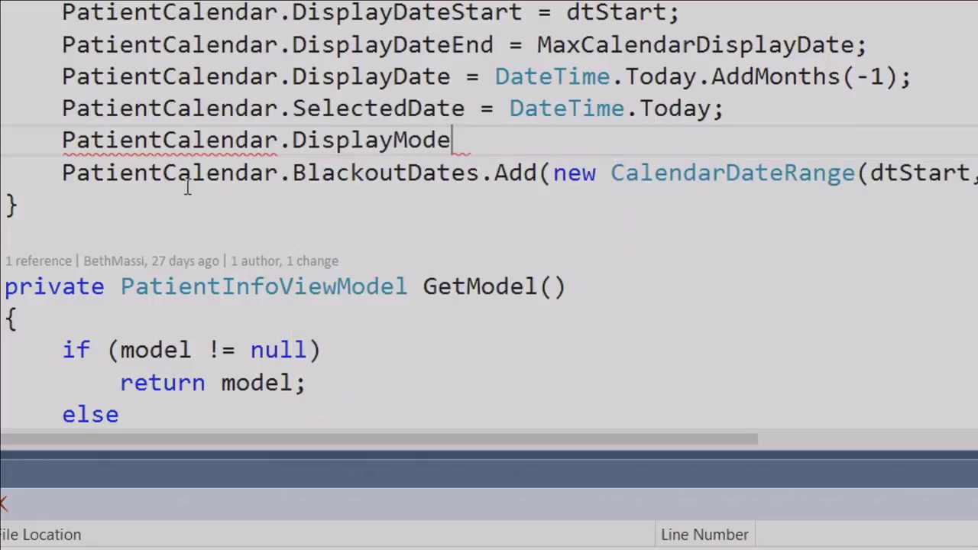
type("=")
key("Tab")
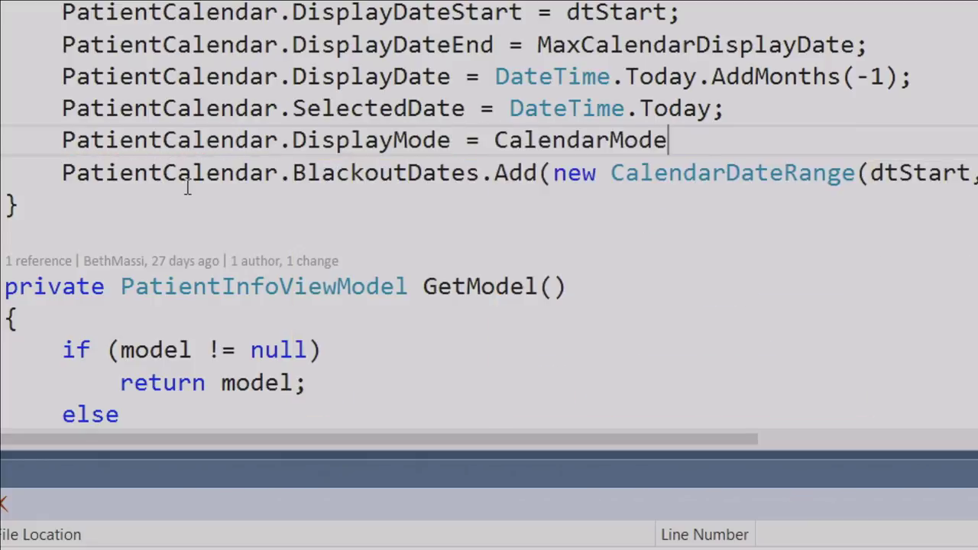
type(".")
key("Down")
key("Tab")
type(";")
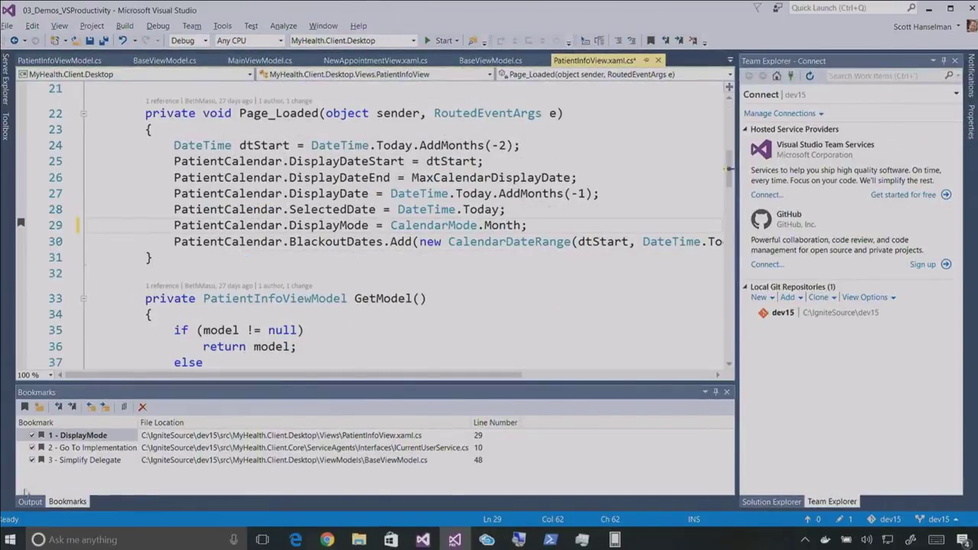
From bookmark 2, go from ICurrentUserService to its implementing CurrentUserService class
double_click(88, 448)
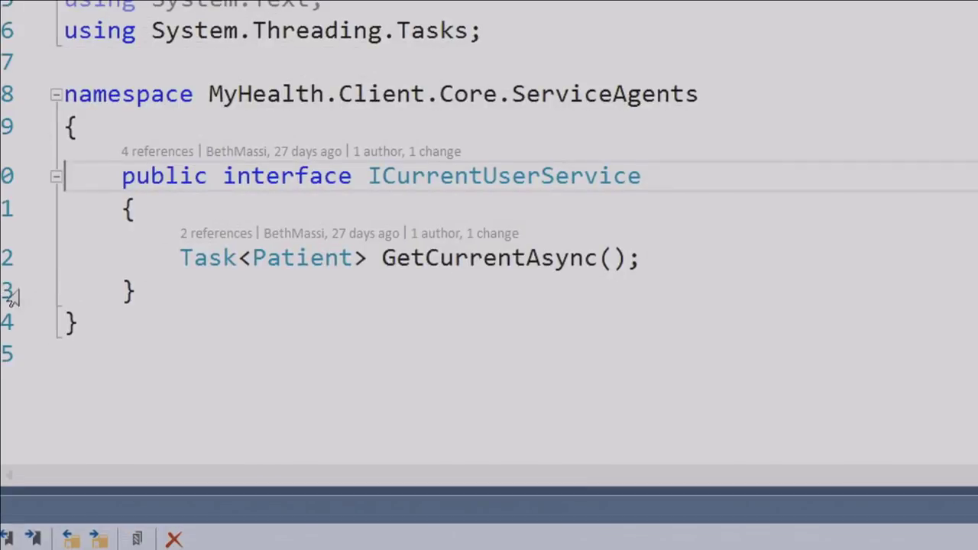
mouse_move(459, 181)
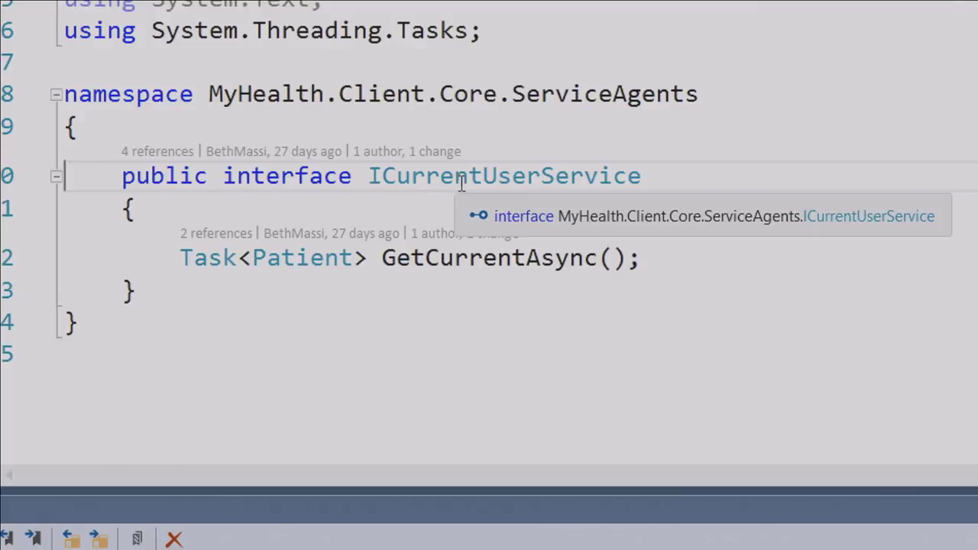
right_click(451, 152)
right_click(390, 183)
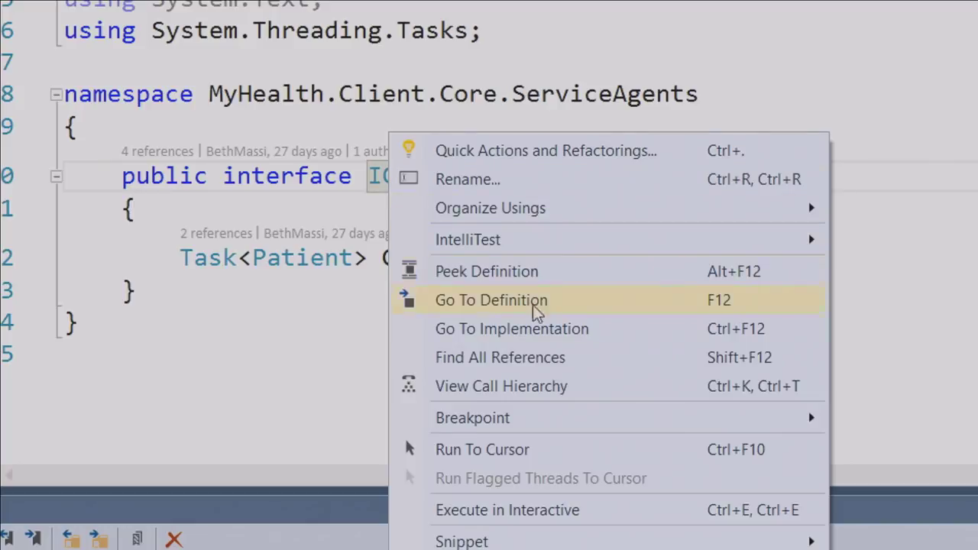
left_click(589, 334)
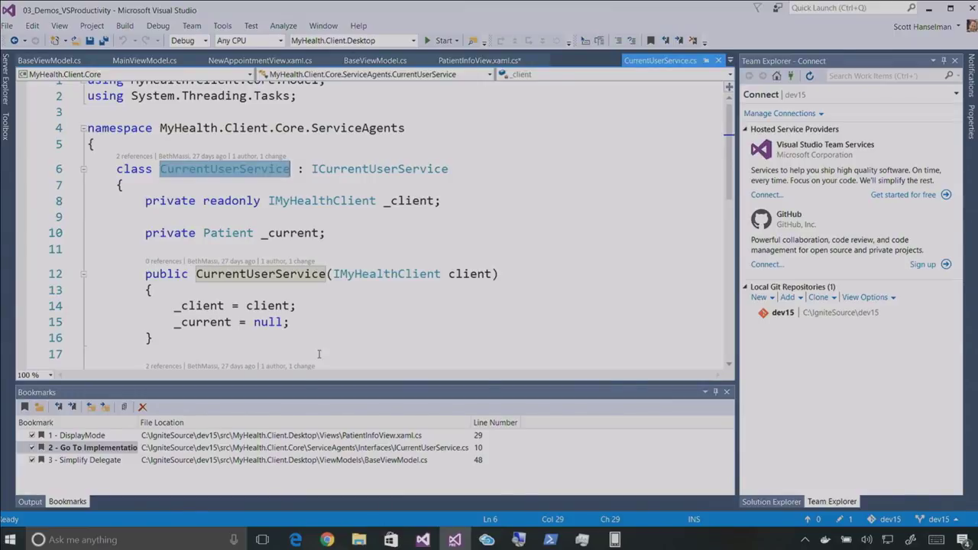
From bookmark 3, simplify RaisePropertyChanged's handler null check to a PropertyChanged?.Invoke call
double_click(95, 463)
mouse_move(113, 254)
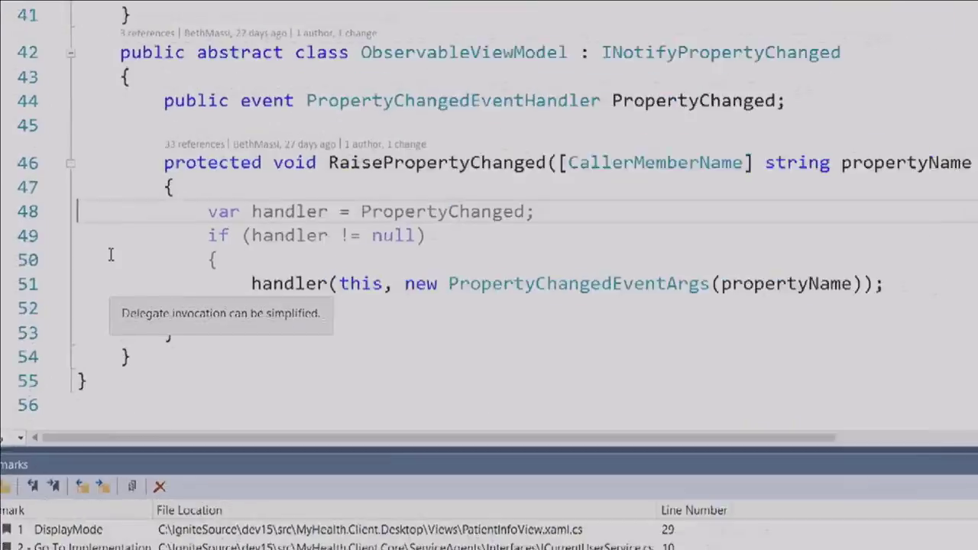
left_click(310, 197)
left_click(501, 197)
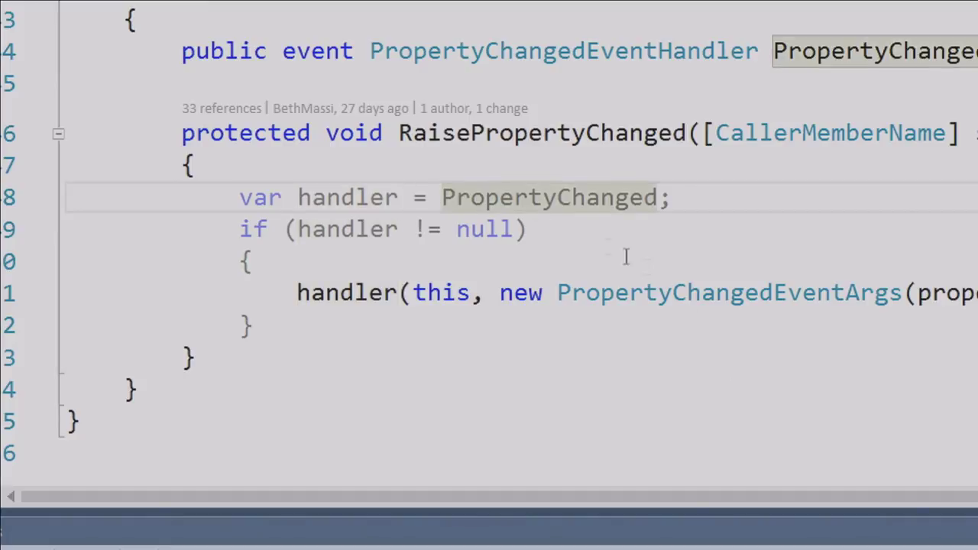
left_click(258, 191)
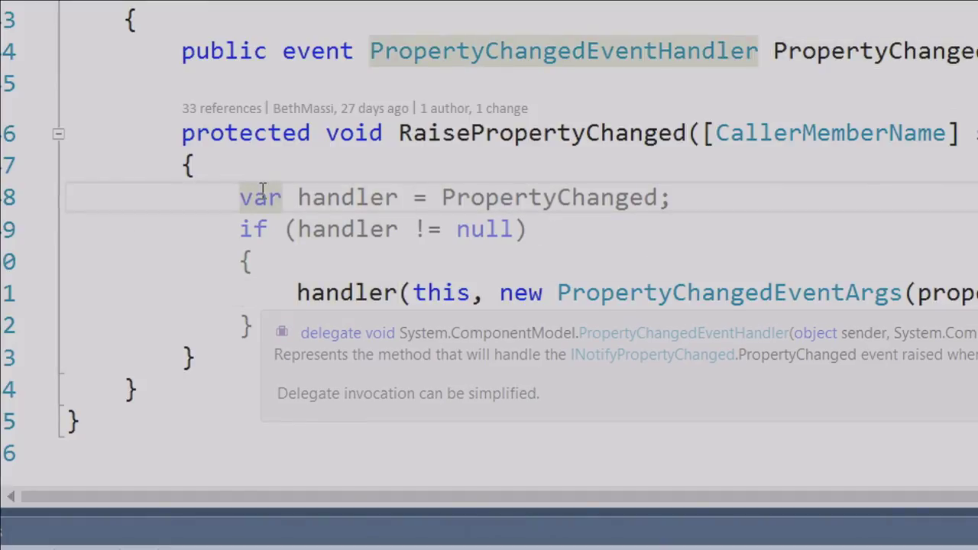
key("ctrl+period")
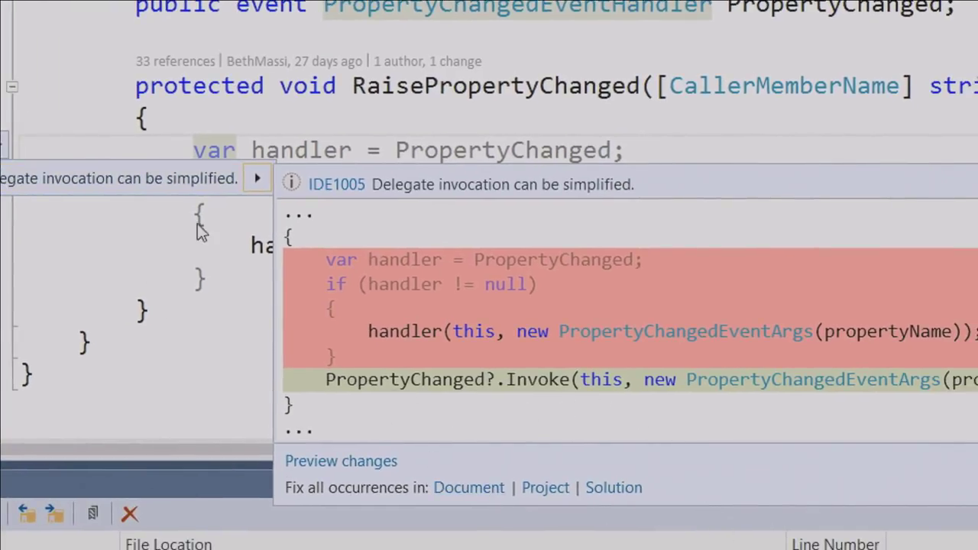
key("Escape")
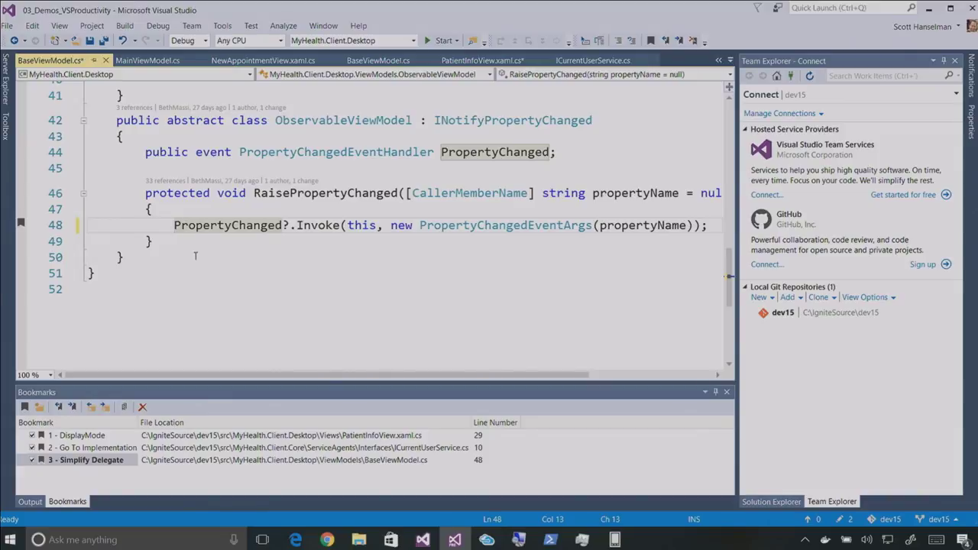
Hand-type a switch on App.Current.ShutdownMode above the Invoke call, then delete it
key("Return")
key("Return")
key("Return")
key("Return")
key("Up")
key("Up")
key("Up")
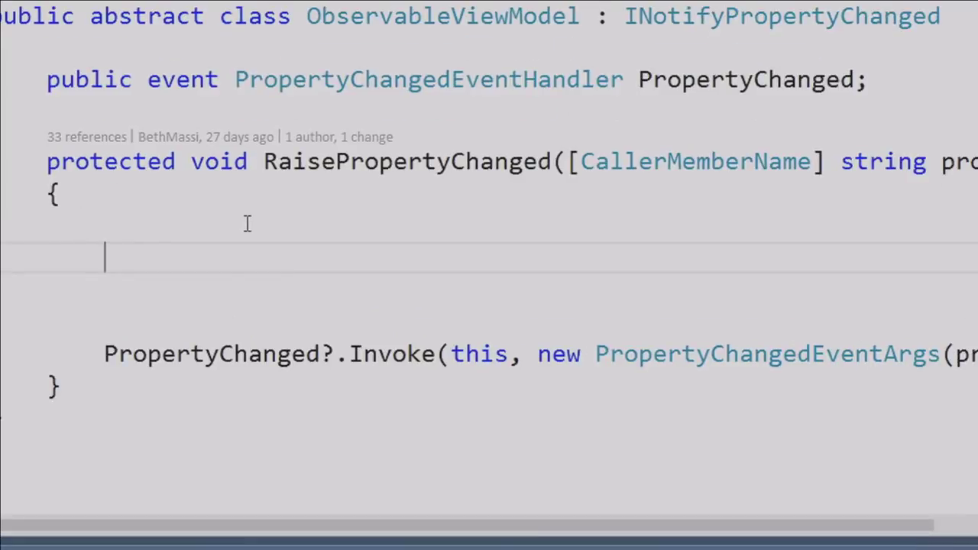
type("switch")
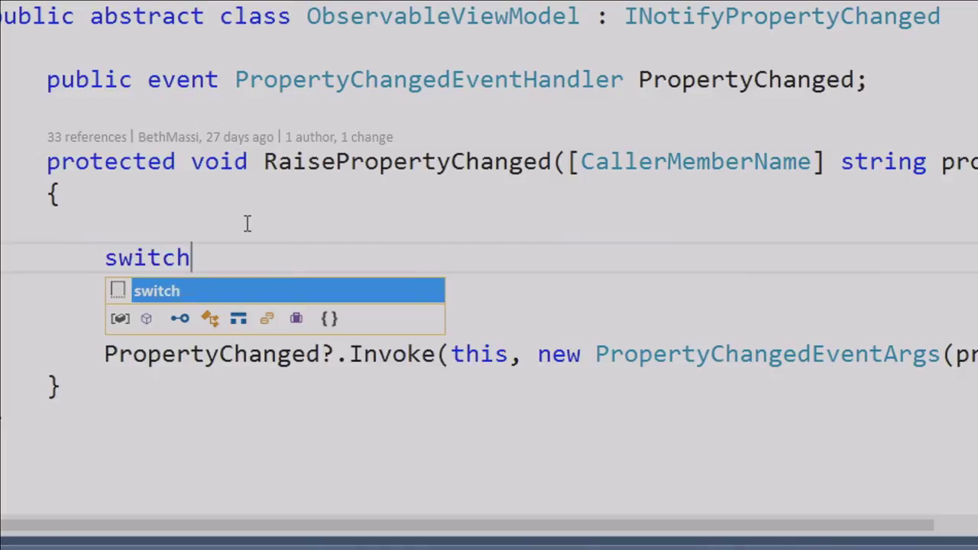
type("(")
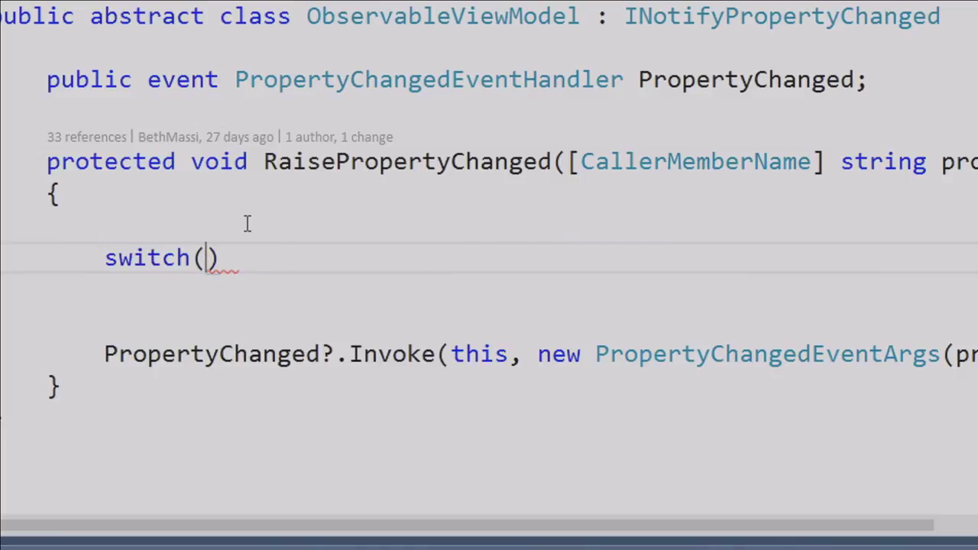
type("App.")
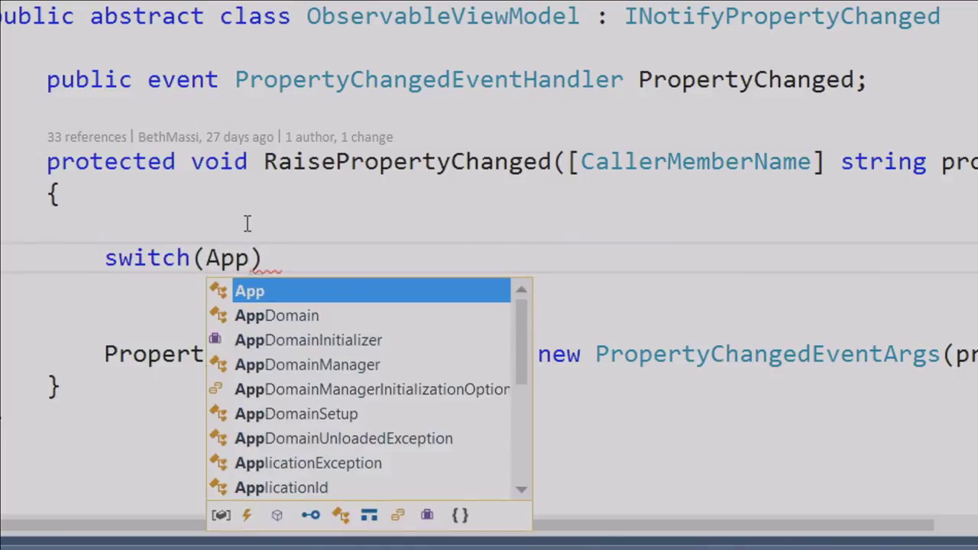
type("Current.$")
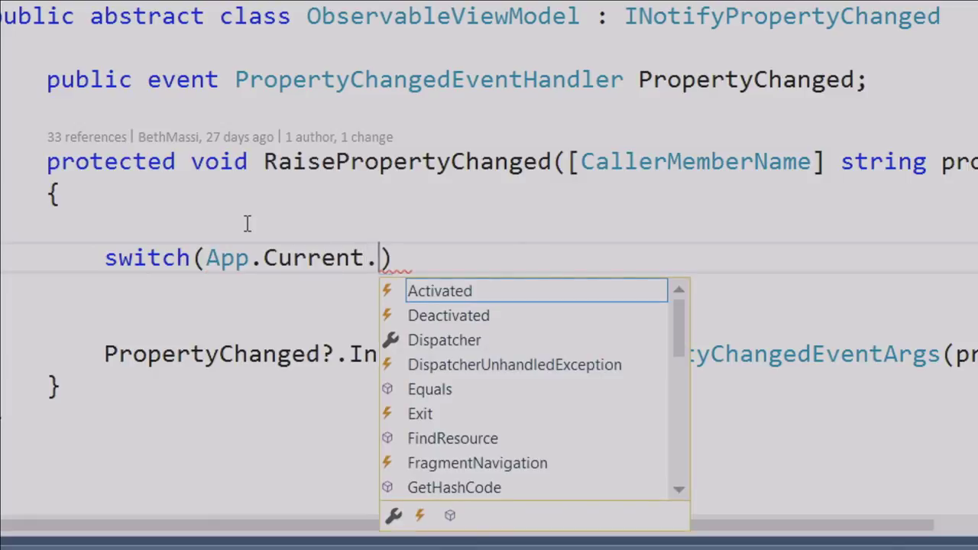
type("hutdownMode")
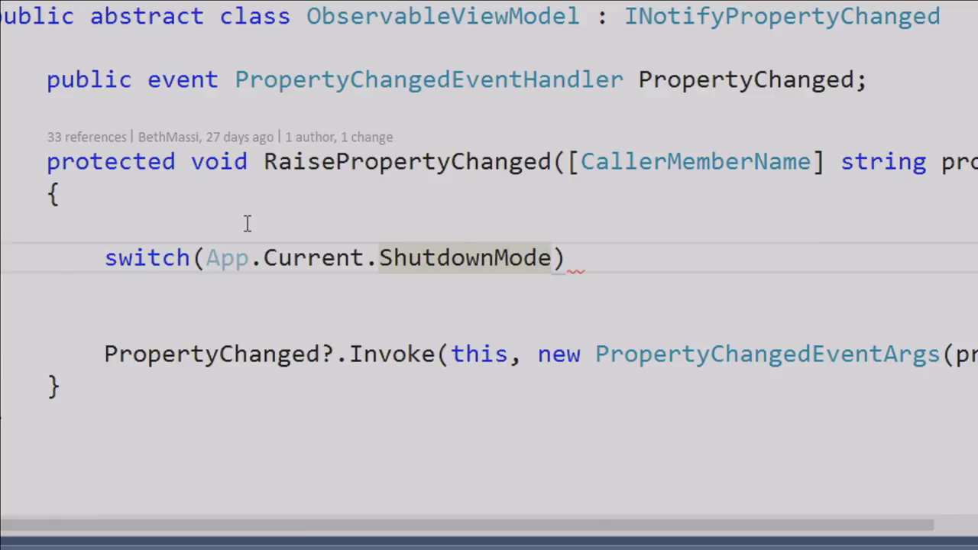
key("End")
key("Return")
key("Up")
key("Home")
key("shift+Up")
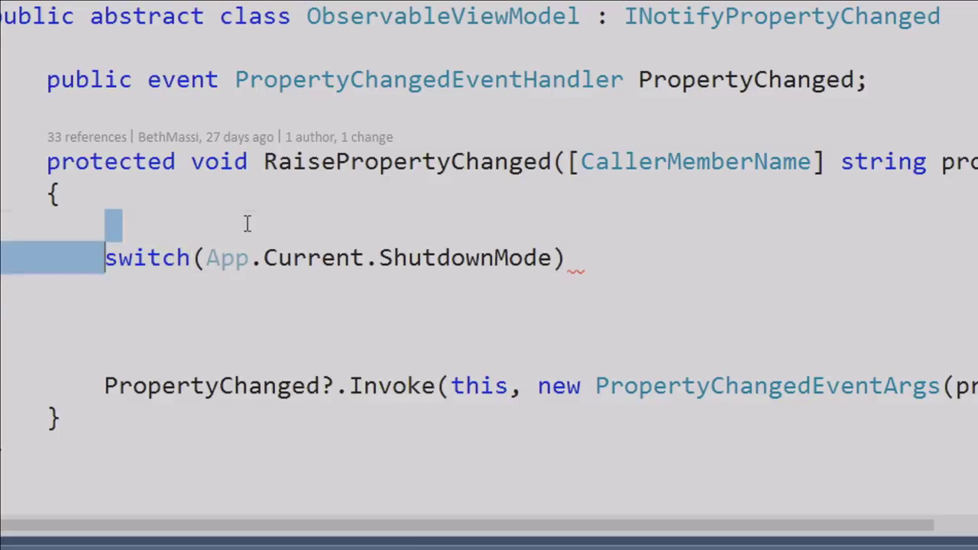
key("shift+Down")
key("shift+Down")
key("Delete")
Generate a switch snippet on App.Current.ShutdownMode with cases for every ShutdownMode value and default
type("swit")
key("Tab")
key("Tab")
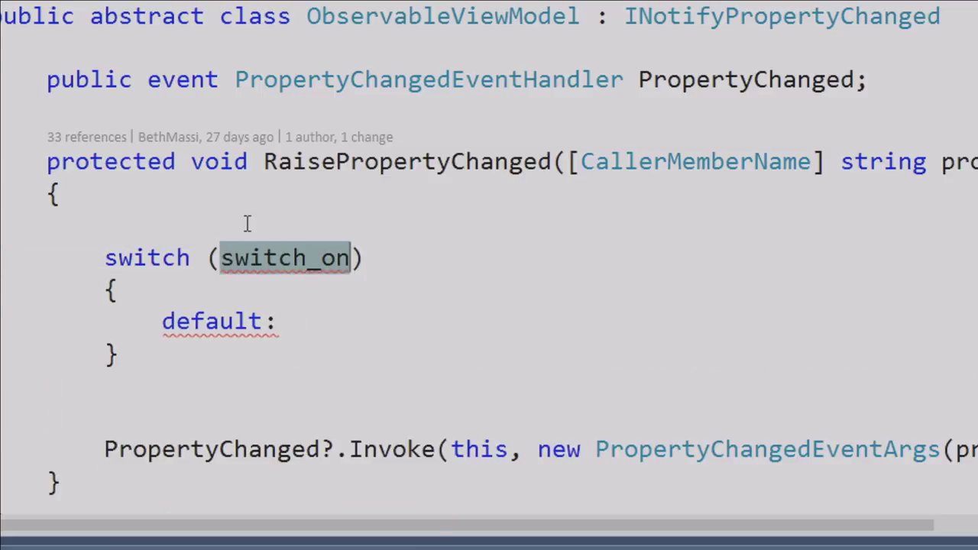
type("App.Current.")
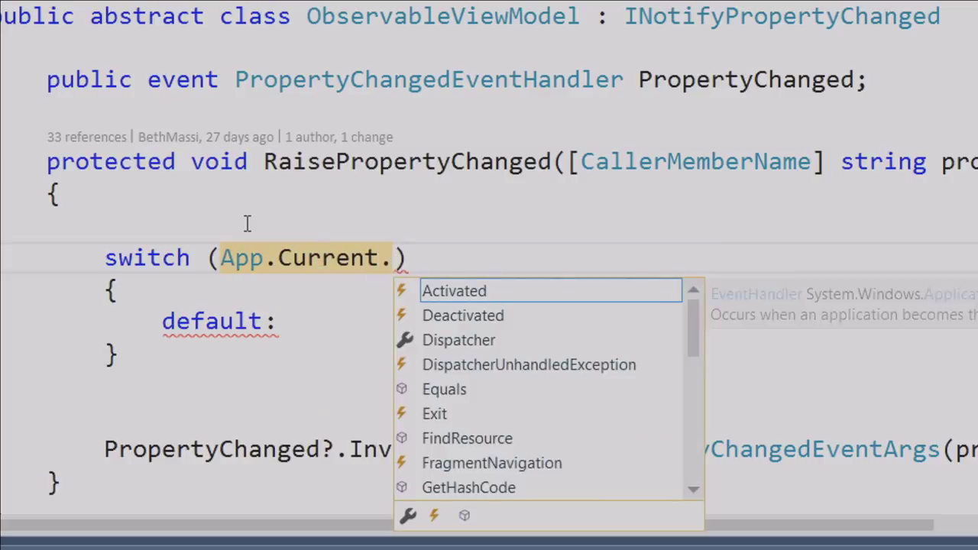
type("ShutdownMode")
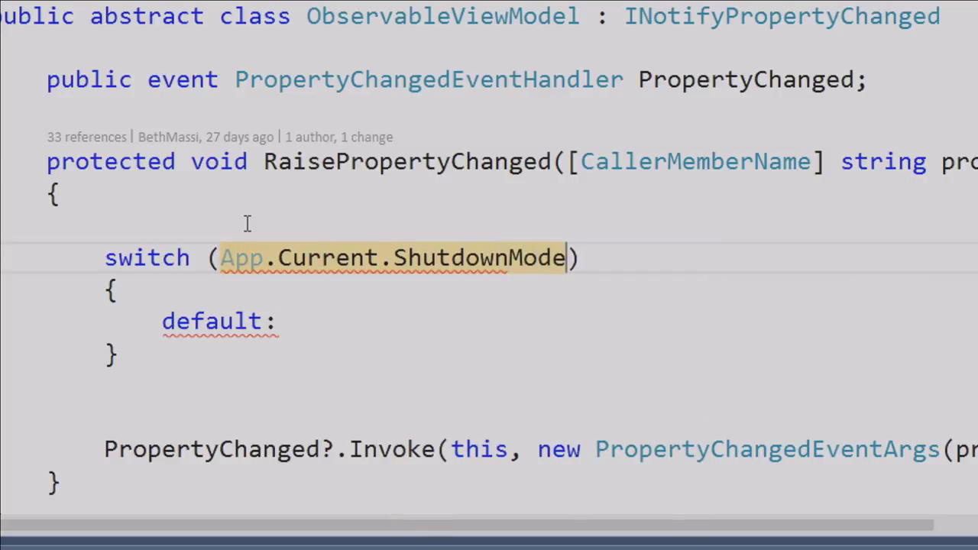
key("Return")
scroll(399, 306, "down", 3)
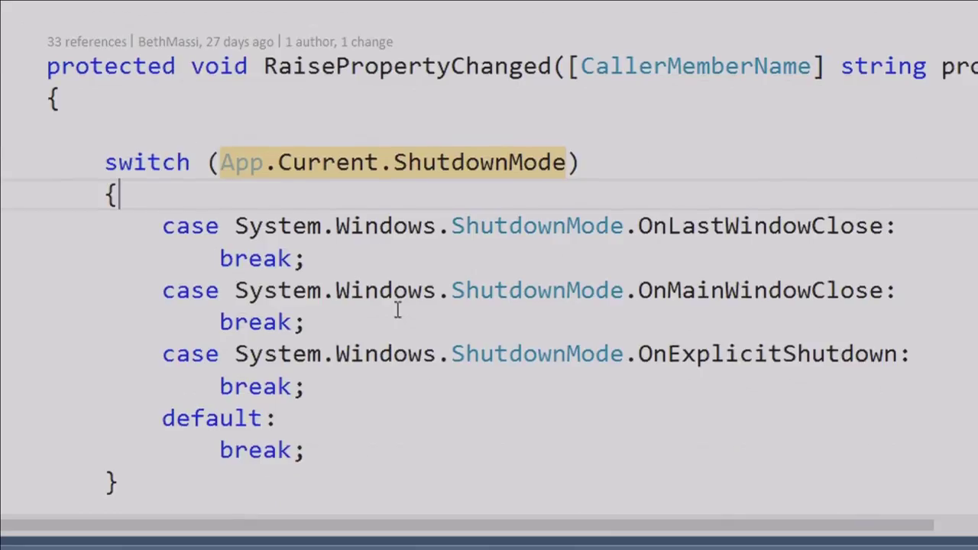
scroll(390, 252, "up", 1)
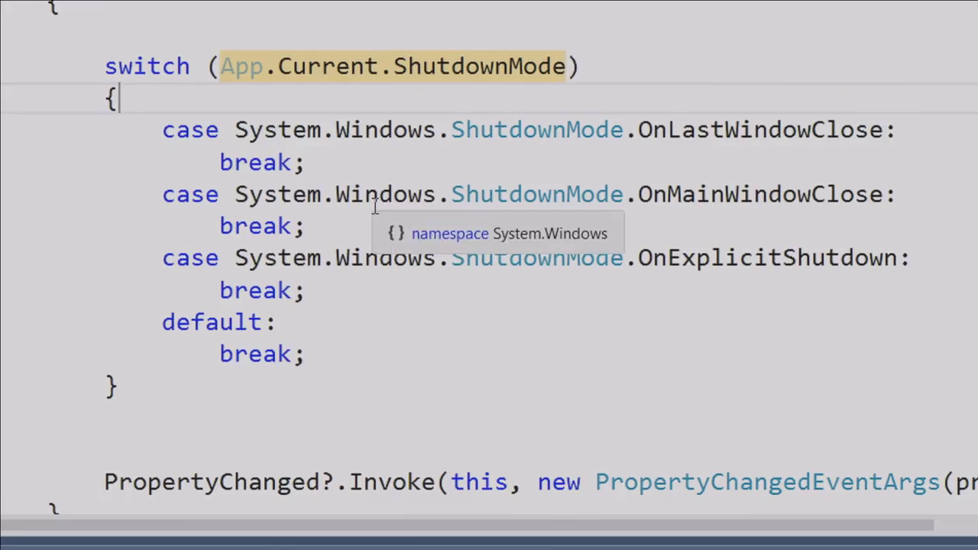
scroll(380, 208, "up", 1)
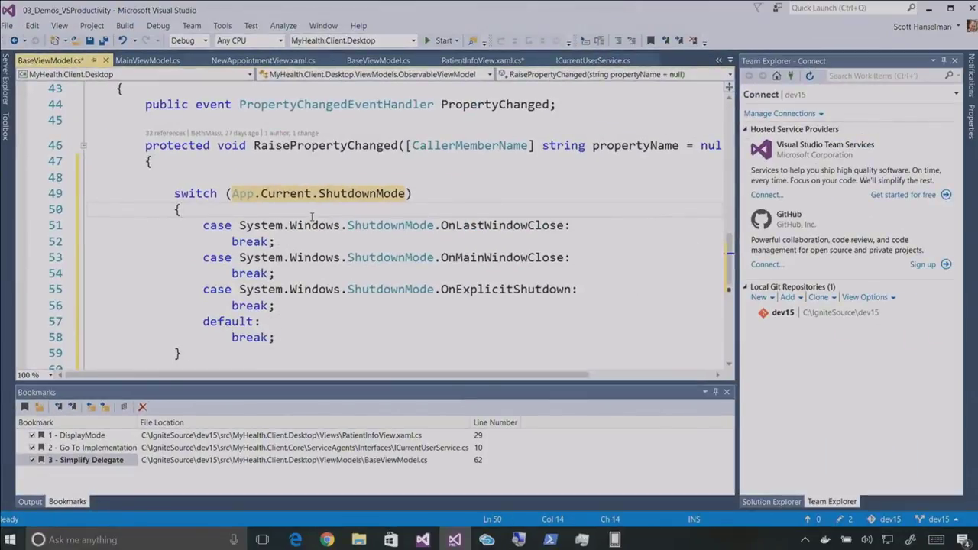
scroll(182, 246, "up", 4)
Insert a Name property with the prop snippet inside the ObservableViewModel class
left_click(188, 232)
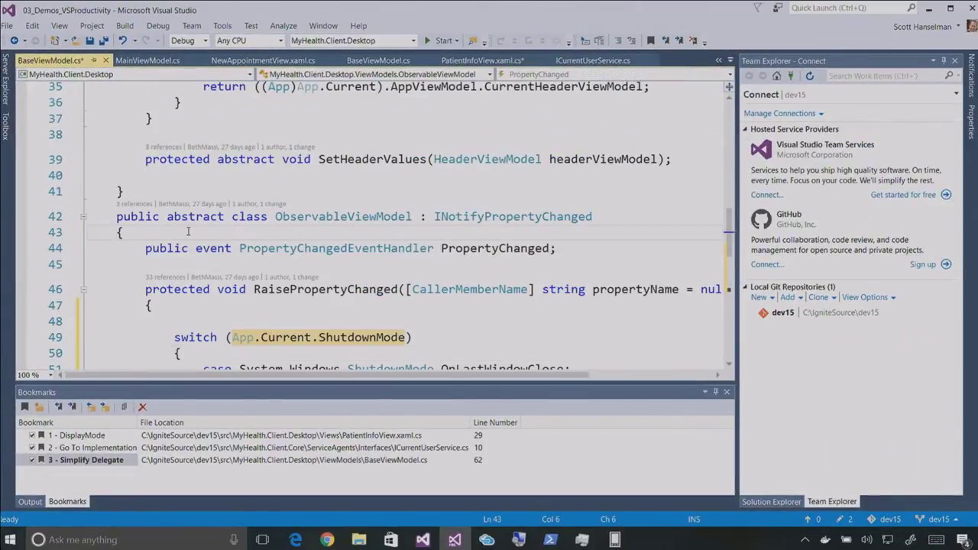
key("Return")
key("Return")
key("Return")
key("Return")
key("Return")
key("Return")
key("Up")
key("Up")
key("Up")
scroll(286, 219, "down", 2)
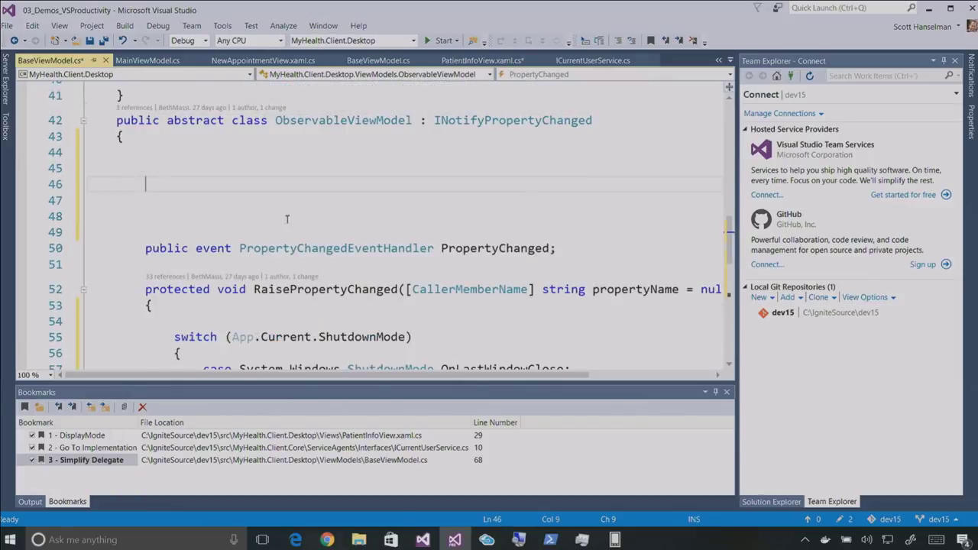
type("pro")
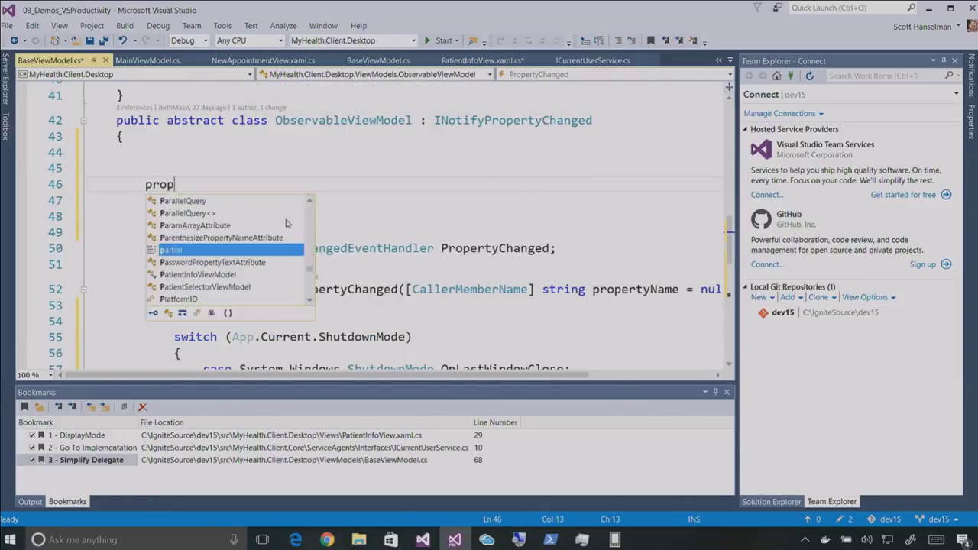
type("p")
key("Tab")
key("Tab")
Add another string property below it using the prop snippet
key("Tab")
type("Name")
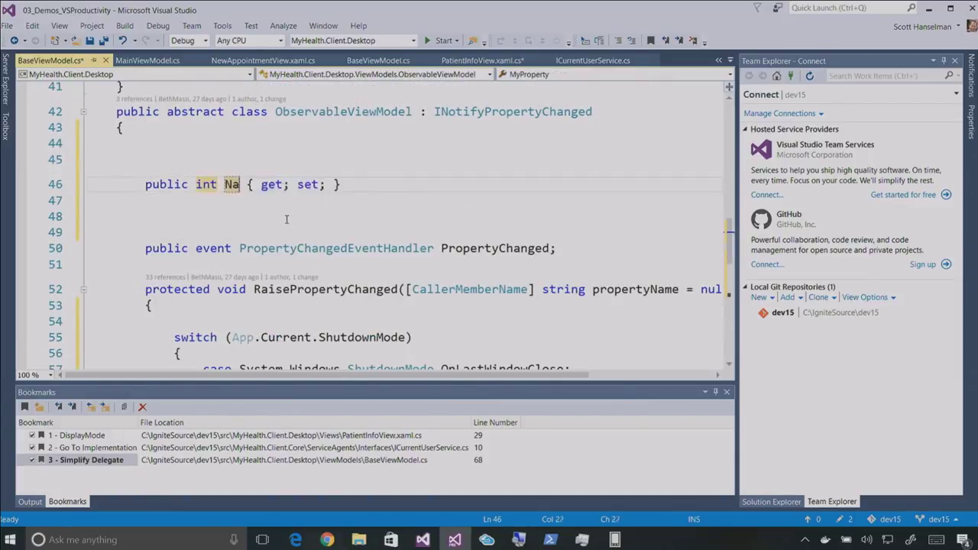
key("Return")
key("Return")
type("prop")
key("Tab")
key("Tab")
key("Tab")
key("Return")
key("Return")
type("prop")
key("Tab")
key("Tab")
type("sstrt")
key("BackSpace")
key("BackSpace")
key("BackSpace")
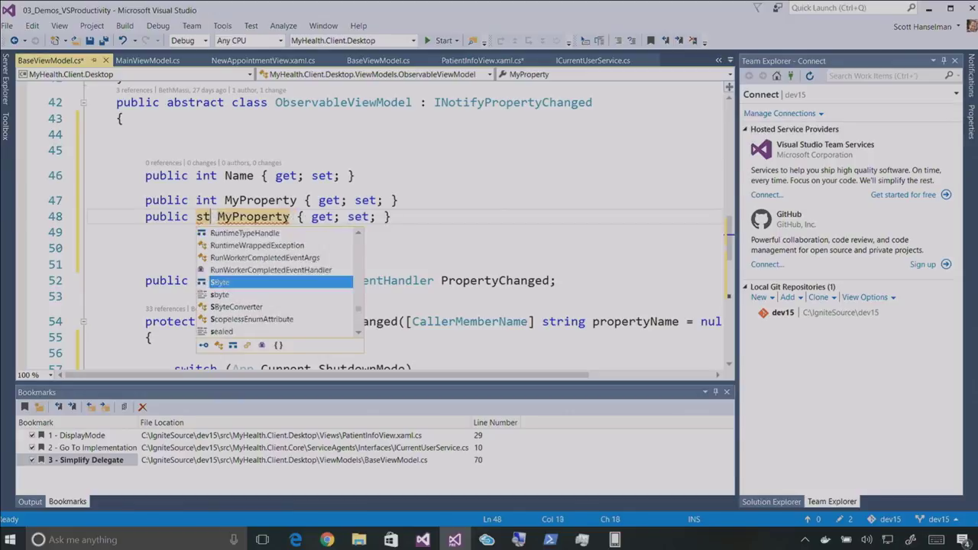
key("Return")
key("Return")
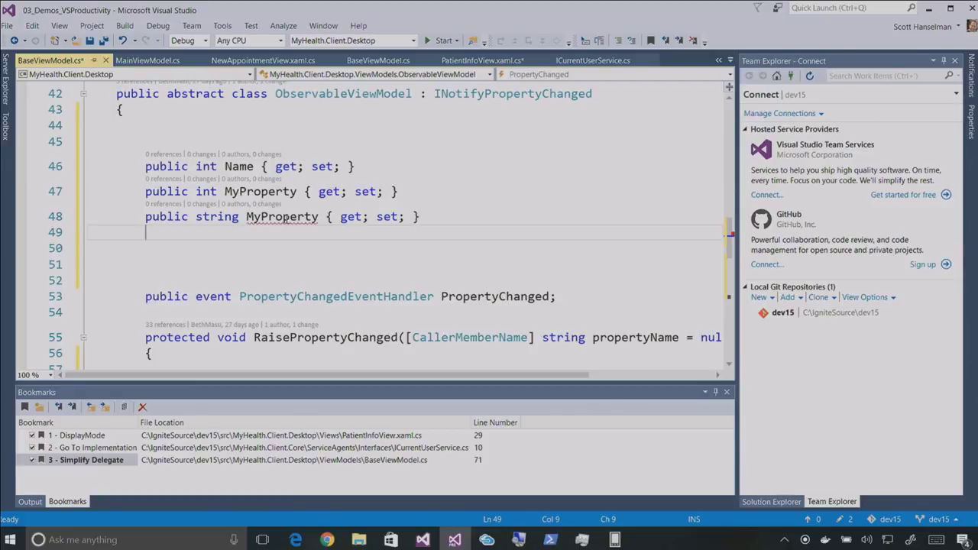
Undo the added properties back to the handler null-check, save BaseViewModel.cs, and minimize Visual Studio
key("ctrl+f")
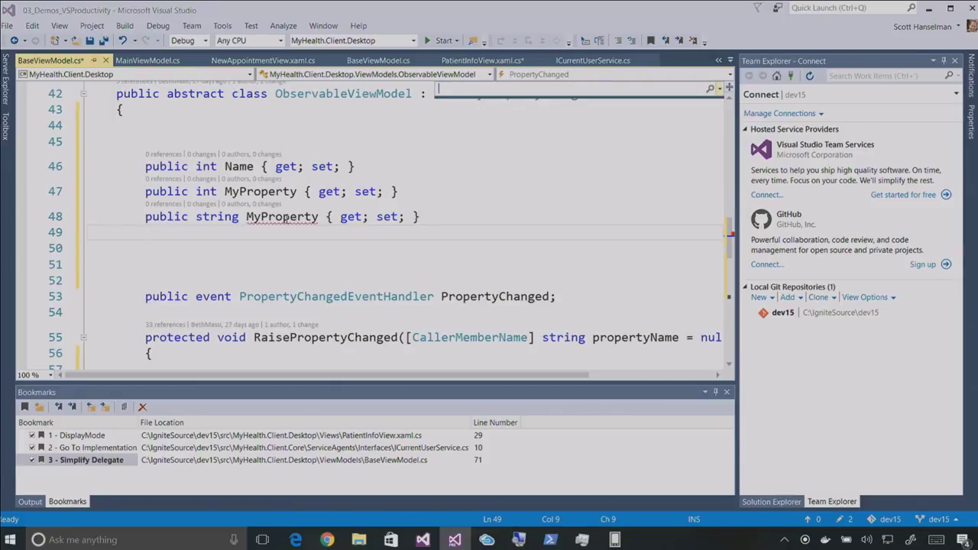
key("Escape")
key("ctrl+z")
key("ctrl+z")
key("ctrl+z")
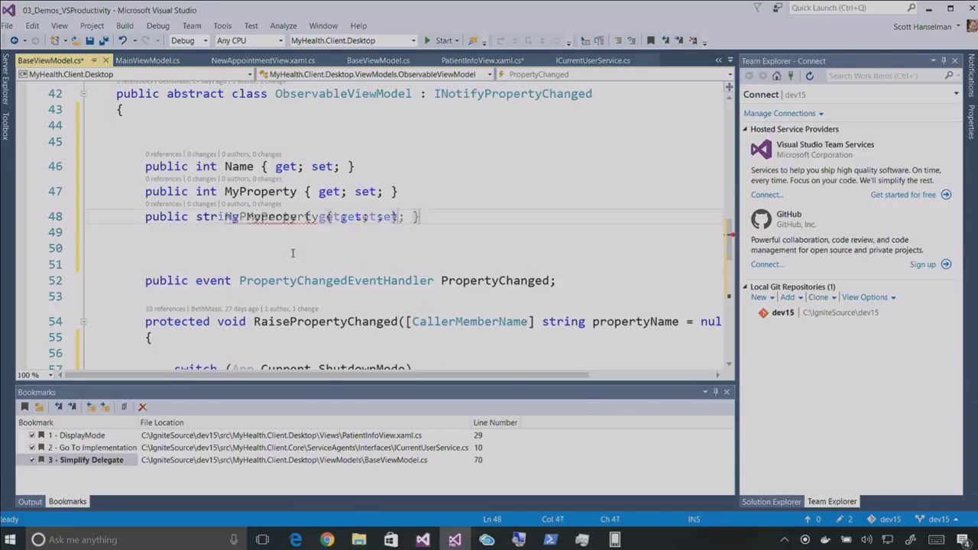
key("ctrl+z")
key("ctrl+z")
key("ctrl+z")
key("ctrl+z")
key("ctrl+z")
key("ctrl+z")
key("ctrl+z")
key("ctrl+z")
key("ctrl+z")
key("ctrl+z")
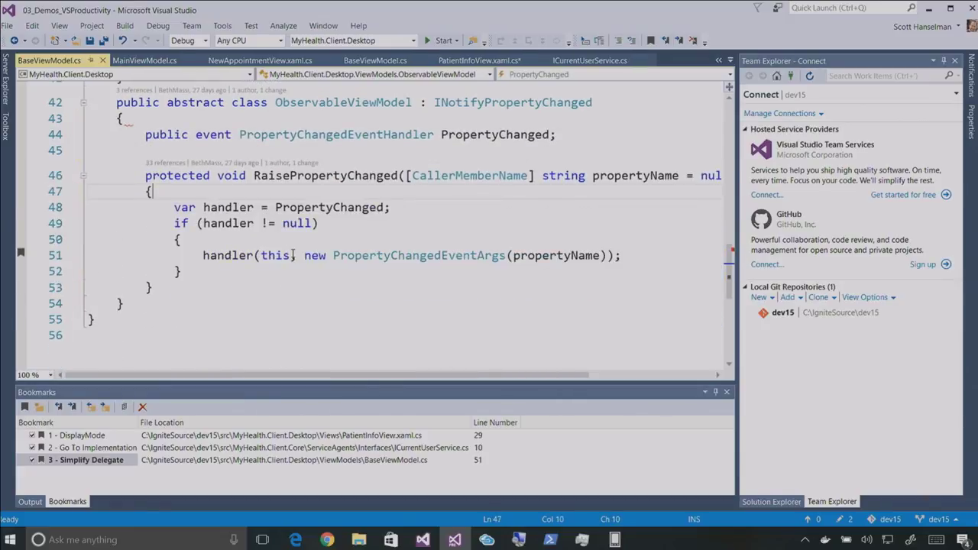
key("ctrl+s")
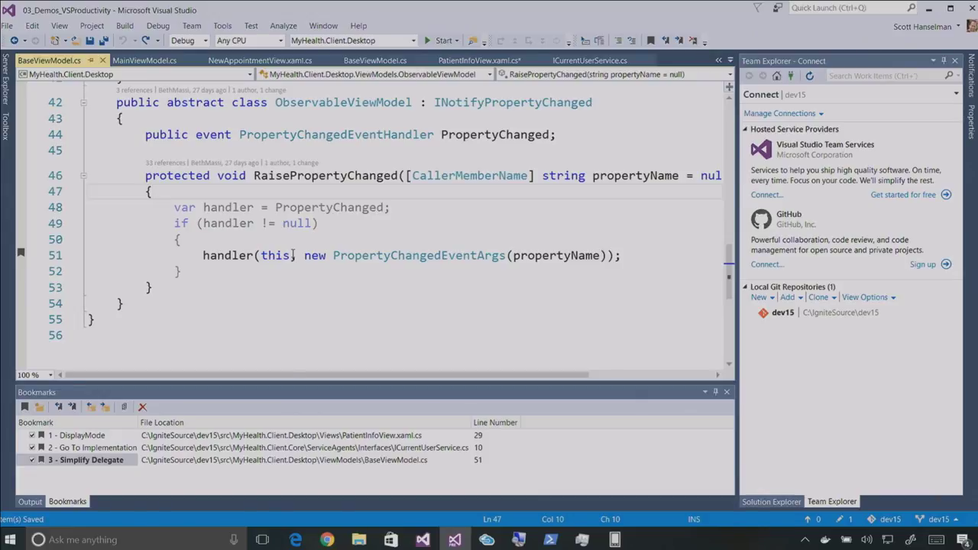
left_click(932, 6)
Bring the 02_Demos_NativeMicrosoftApps solution window forward and focus the App.xaml.cs code
mouse_move(433, 537)
left_click(406, 505)
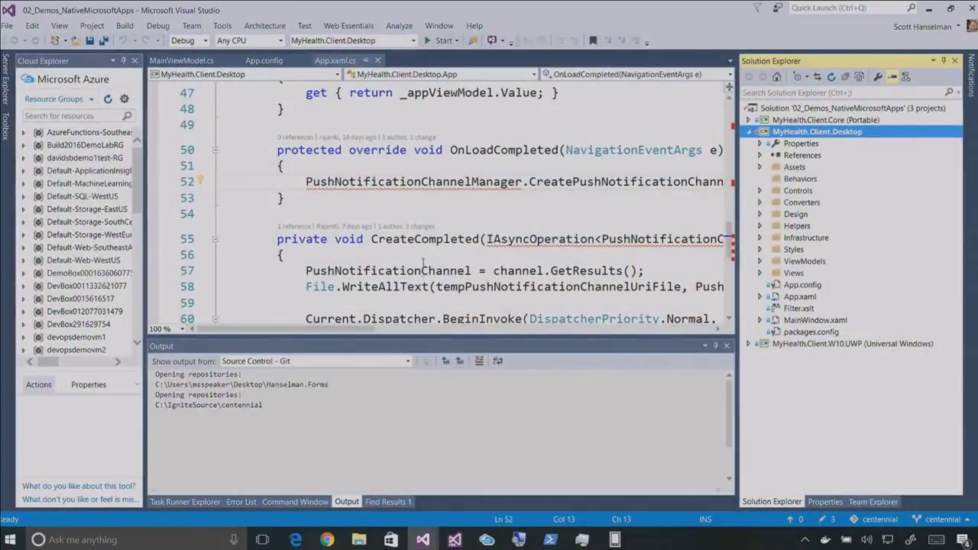
left_click(401, 195)
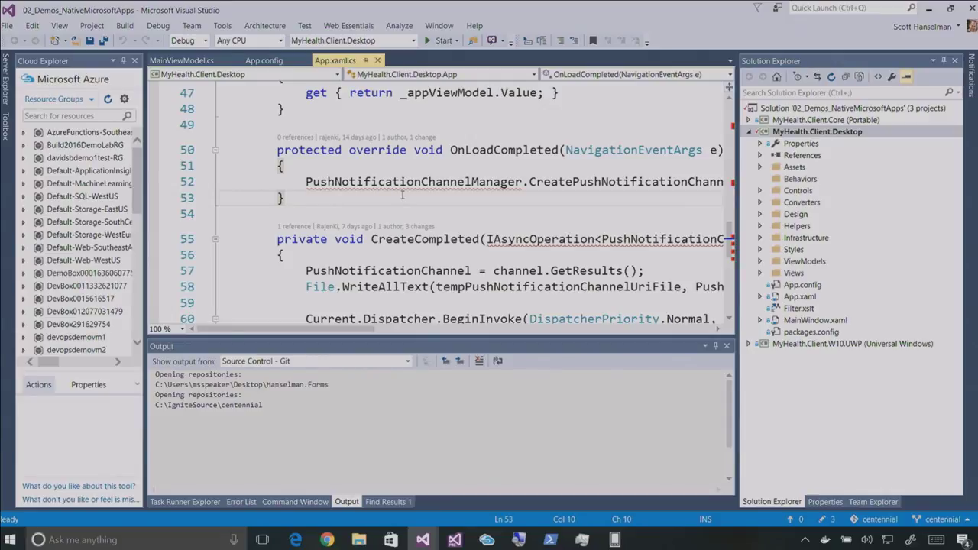
Toggle full-screen view of the App.xaml.cs push-notification code on and back off
key("shift+alt+Return")
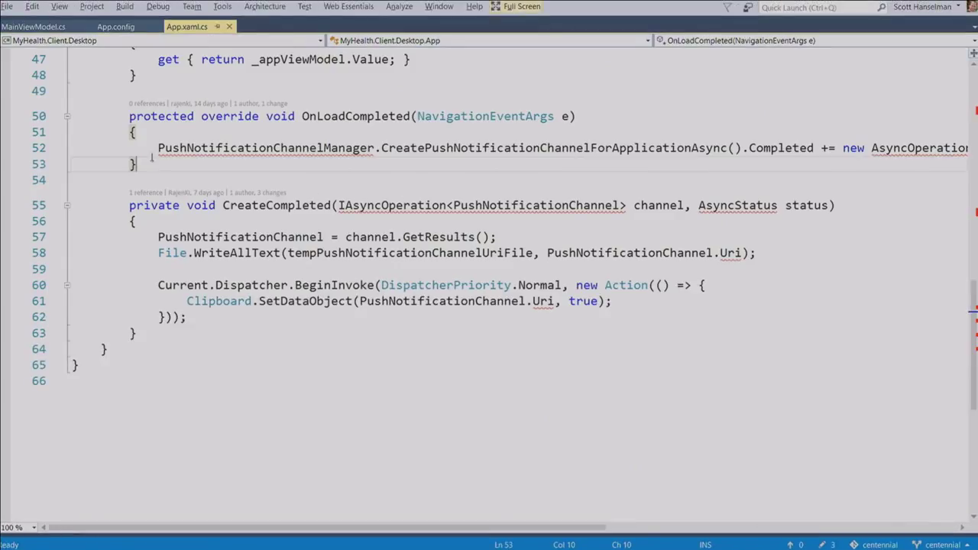
scroll(151, 161, "up", 3)
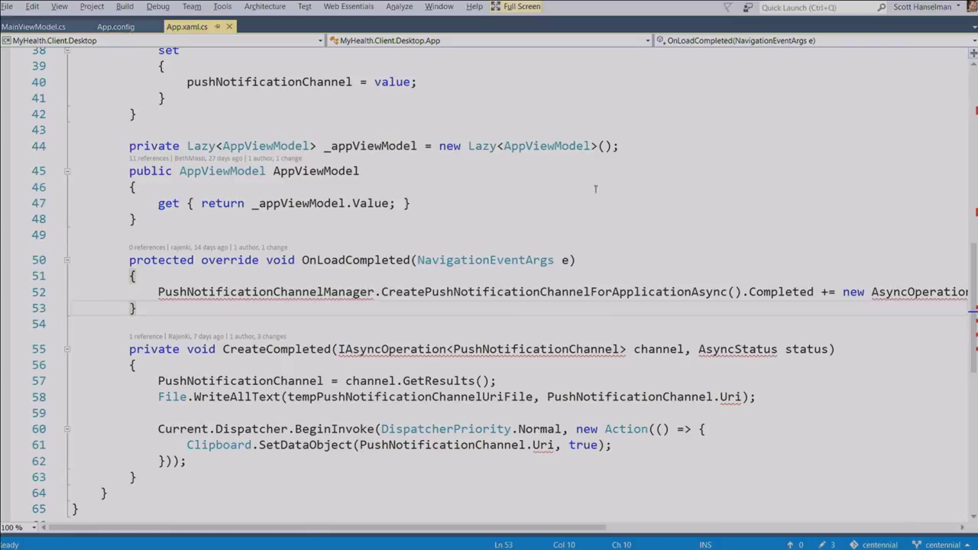
key("Left")
key("Left")
key("Left")
key("Left")
key("Left")
key("shift+alt+Return")
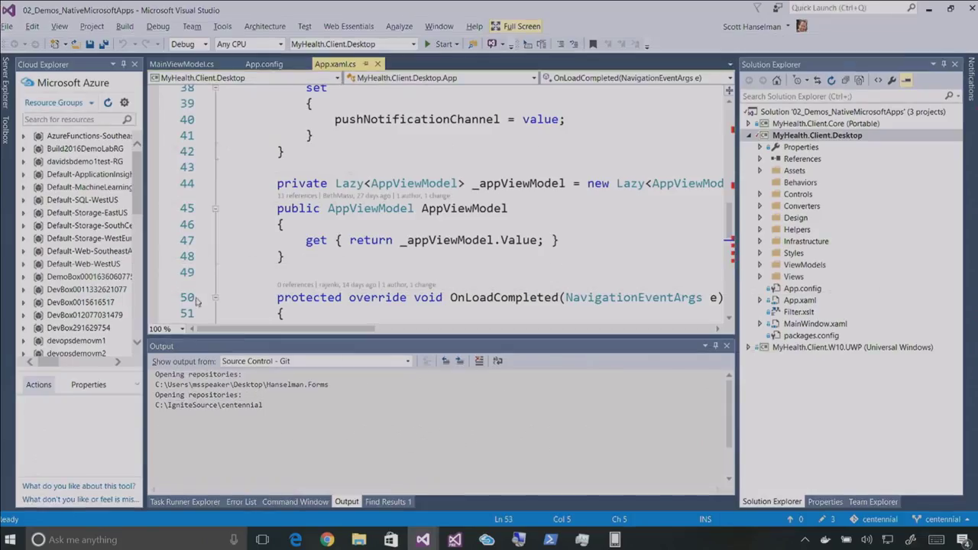
Add Windows.winmd from Browse > Recent as a reference of MyHealth.Client.Desktop
right_click(794, 157)
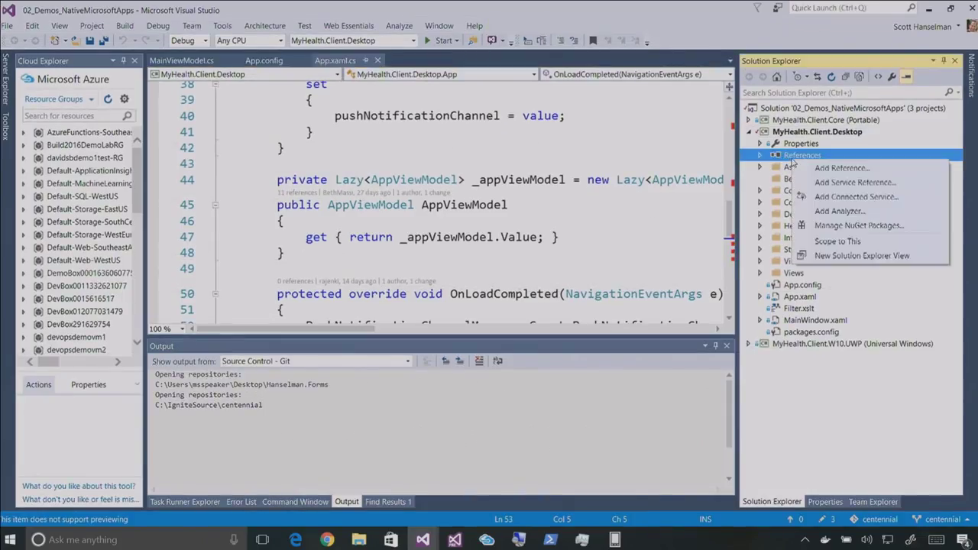
left_click(816, 171)
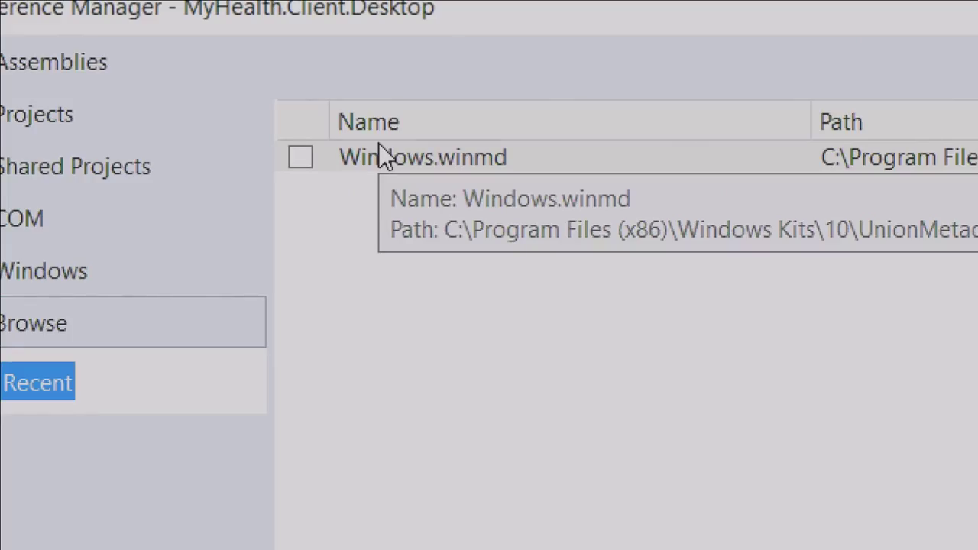
left_click(301, 160)
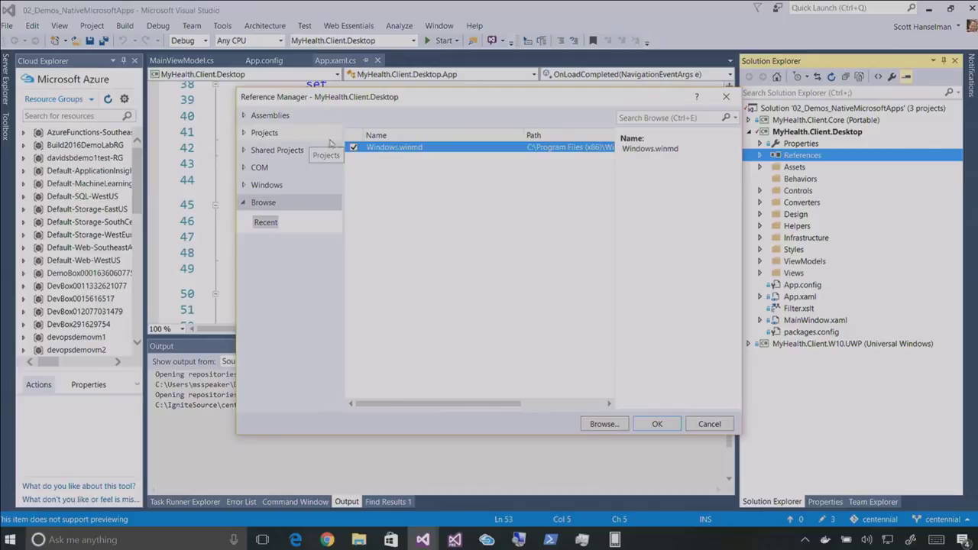
left_click(657, 424)
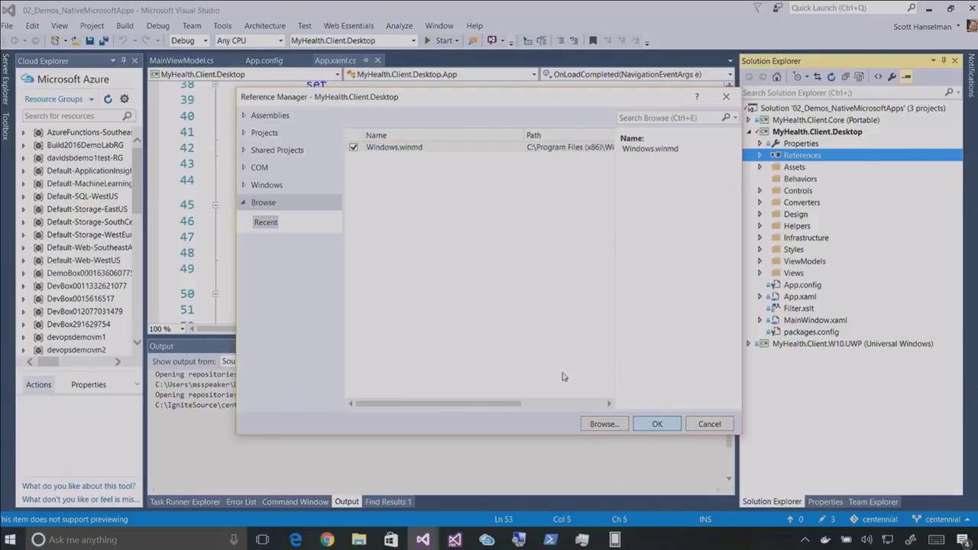
scroll(462, 211, "down", 4)
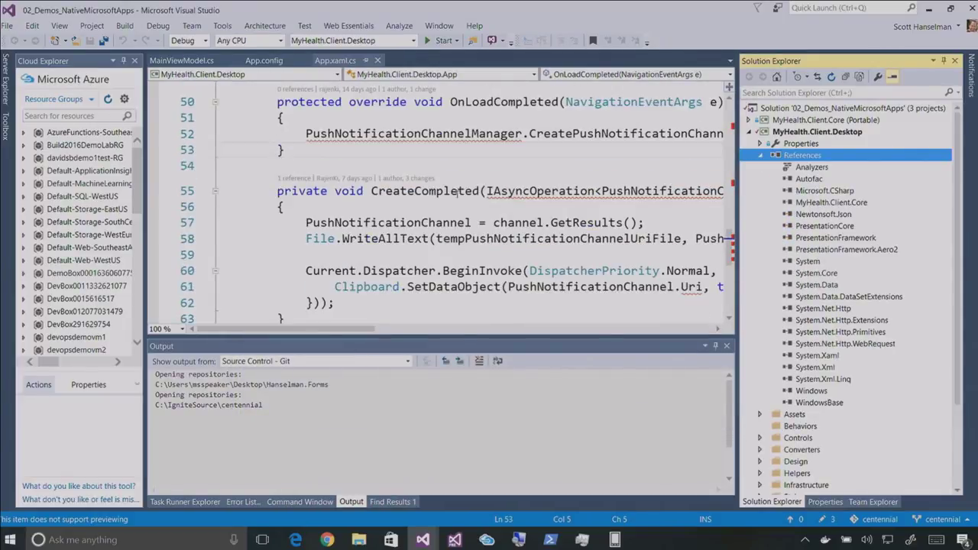
left_click(386, 157)
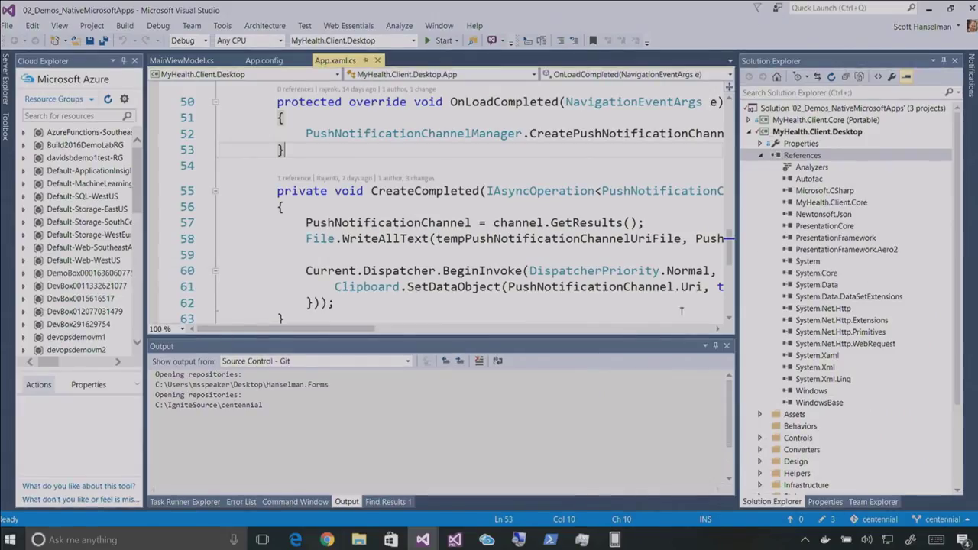
scroll(416, 269, "up", 2)
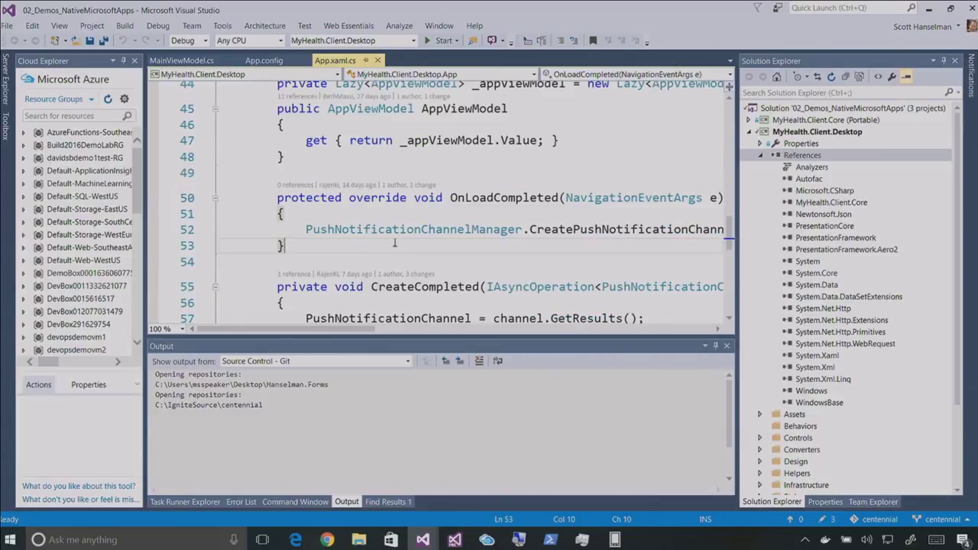
key("shift+alt+Return")
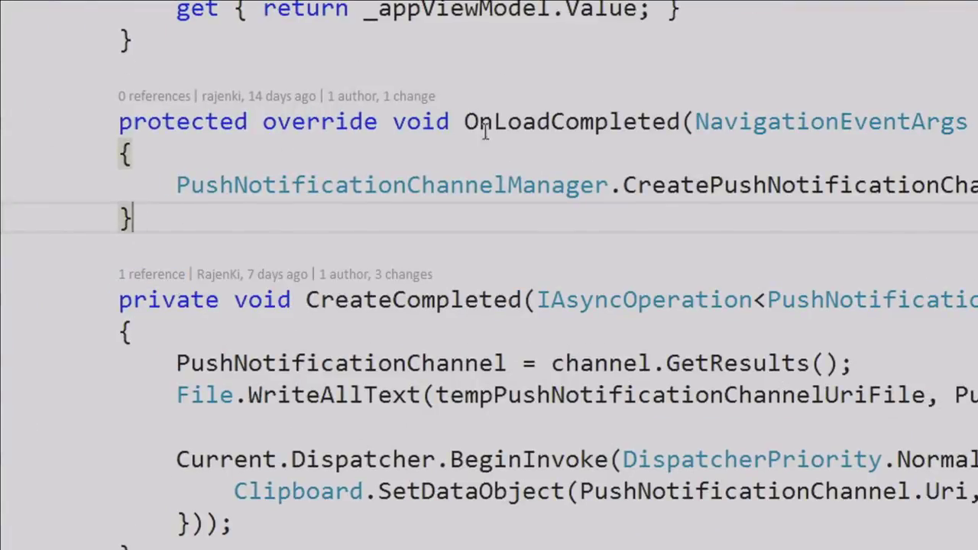
mouse_move(485, 130)
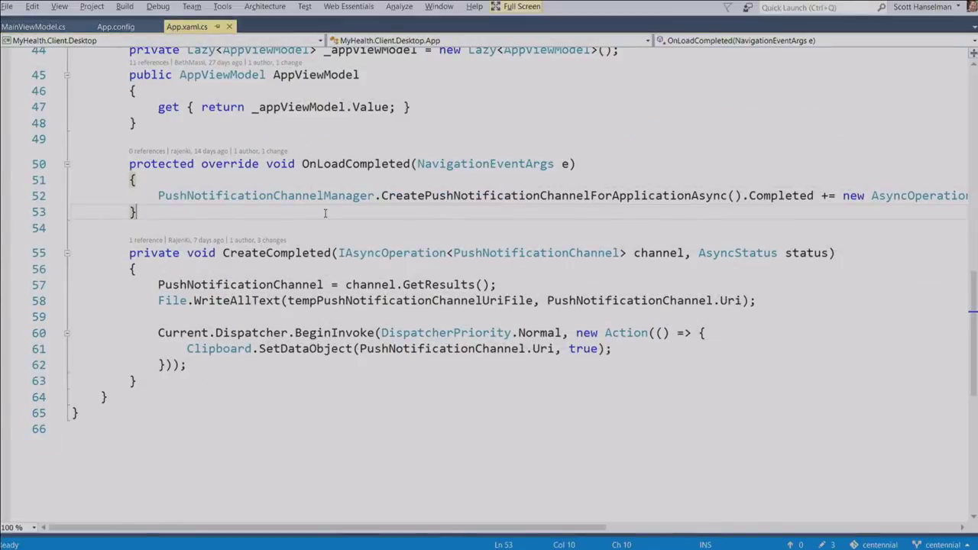
key("shift+alt+Return")
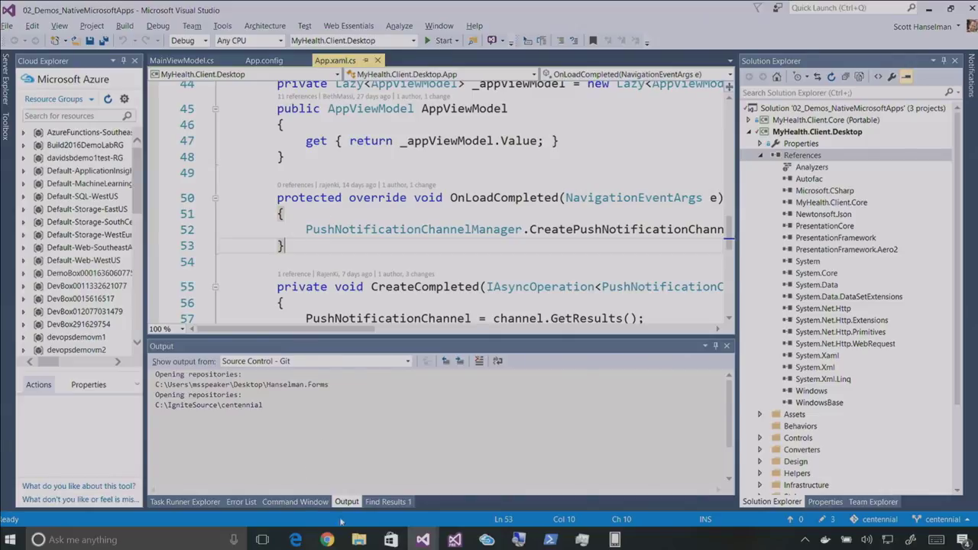
Install Healthclinic.biz.appx from the IgniteDemos folder and launch the HealthClinic.biz app
mouse_move(358, 539)
left_click(398, 511)
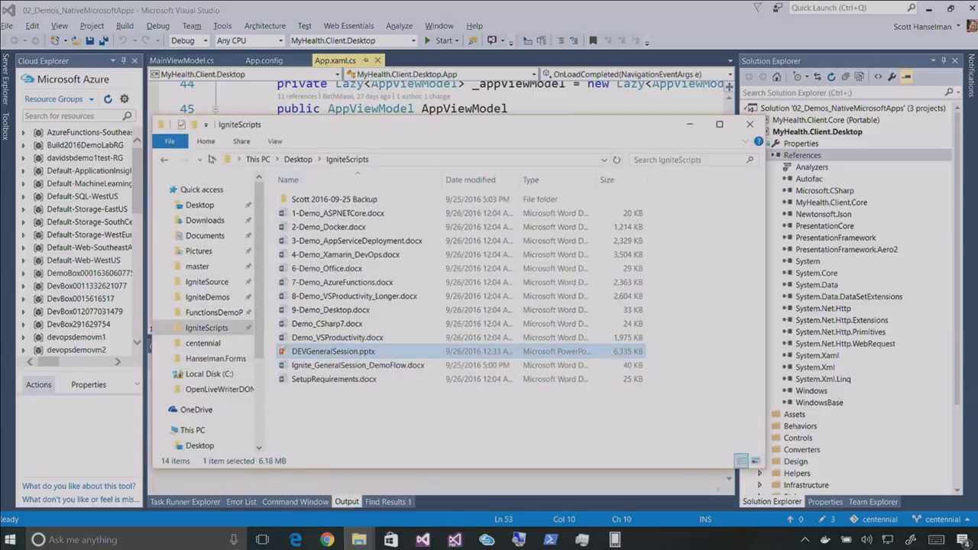
left_click(226, 298)
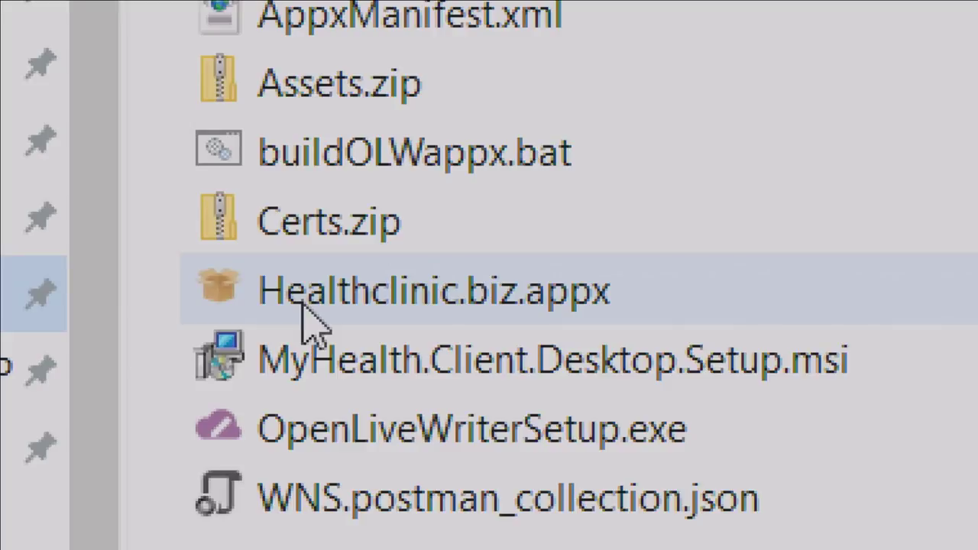
double_click(303, 302)
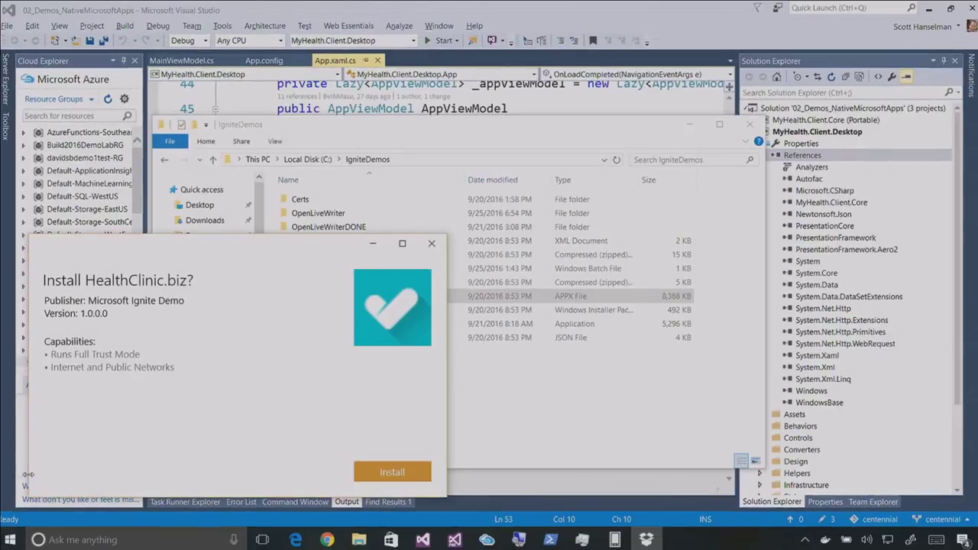
left_click(430, 473)
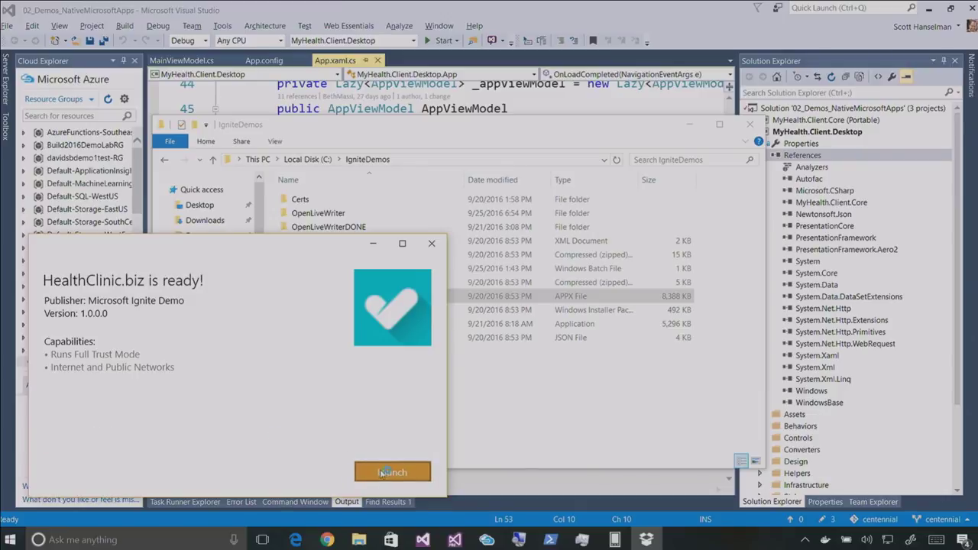
left_click(365, 469)
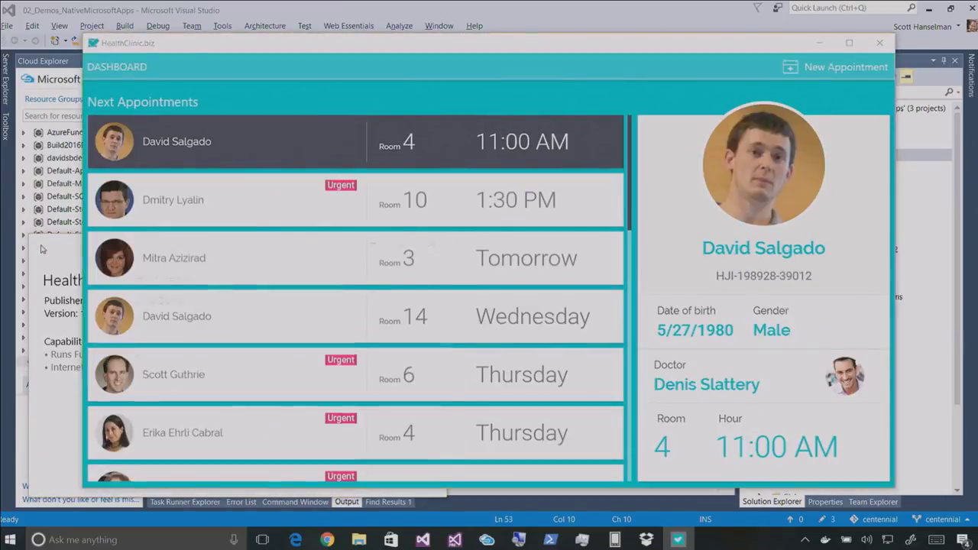
Dismiss the installer, then launch Postman from Start search ('post') and bring it forward
left_click(432, 243)
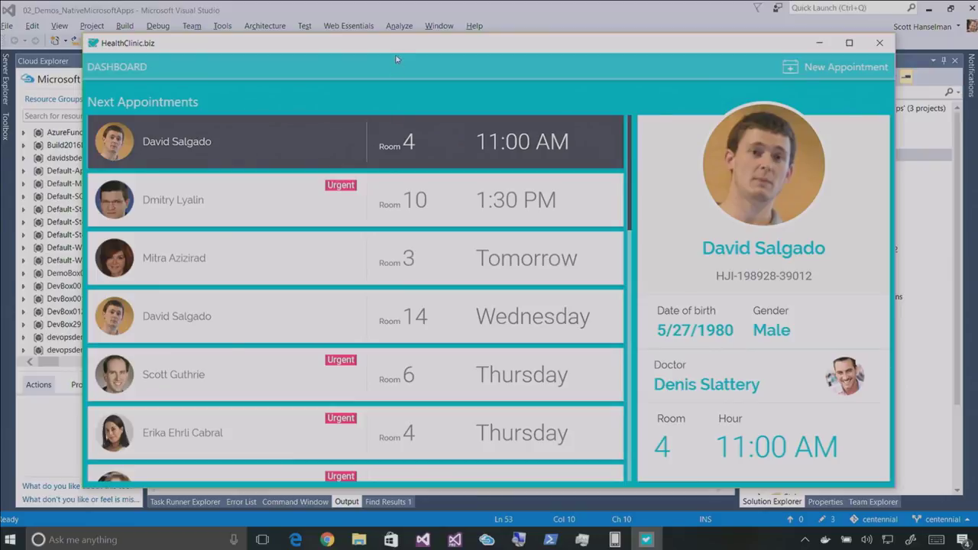
key("super")
type("post")
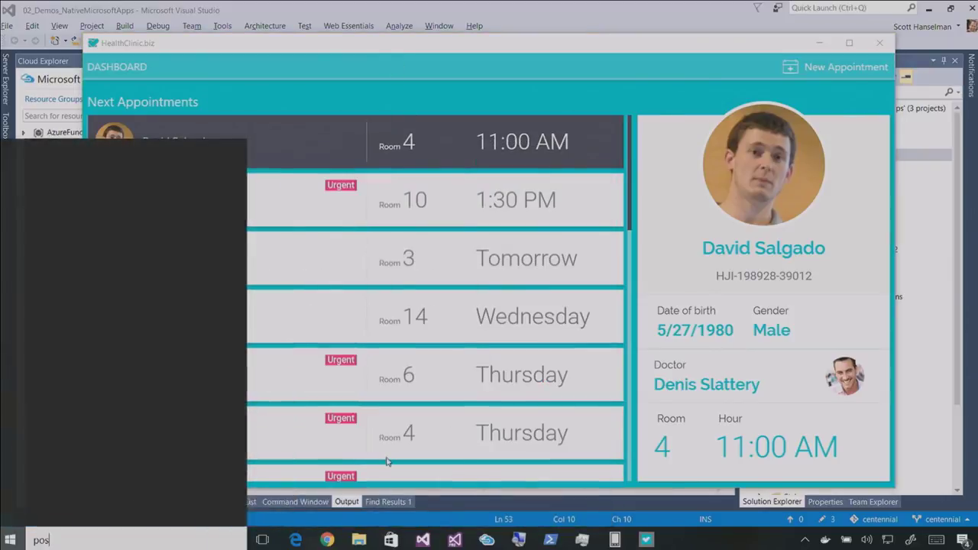
key("Return")
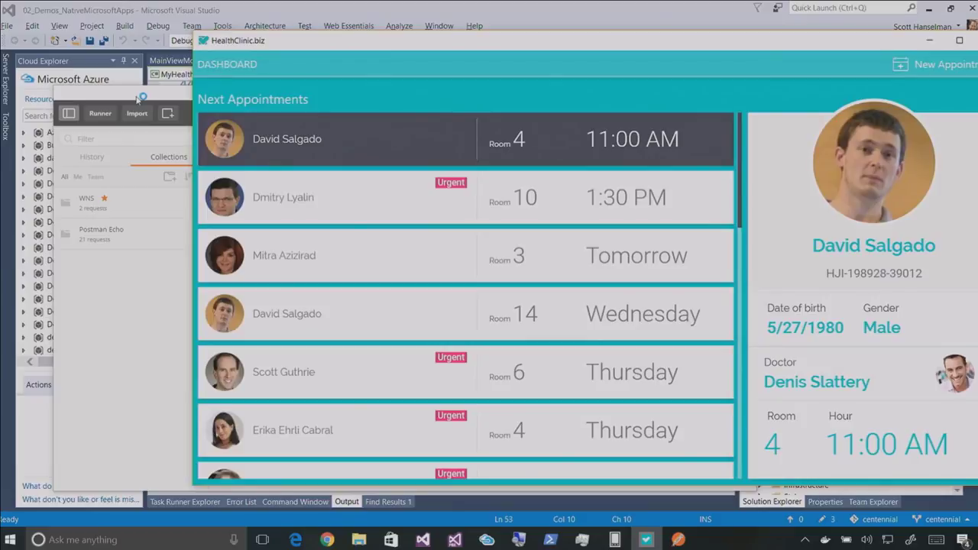
left_click(139, 99)
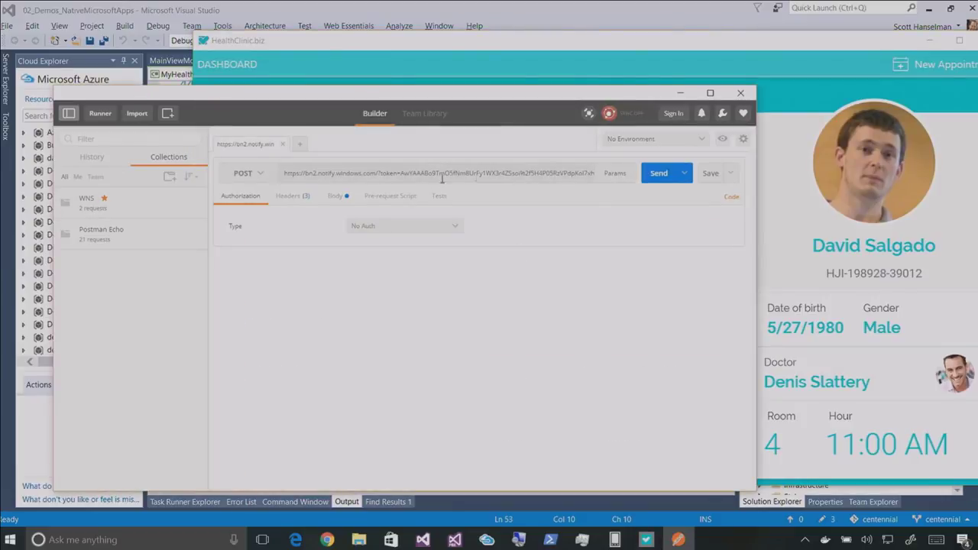
Paste the new WNS channel URL into the WNS Toast notification request
left_click(124, 202)
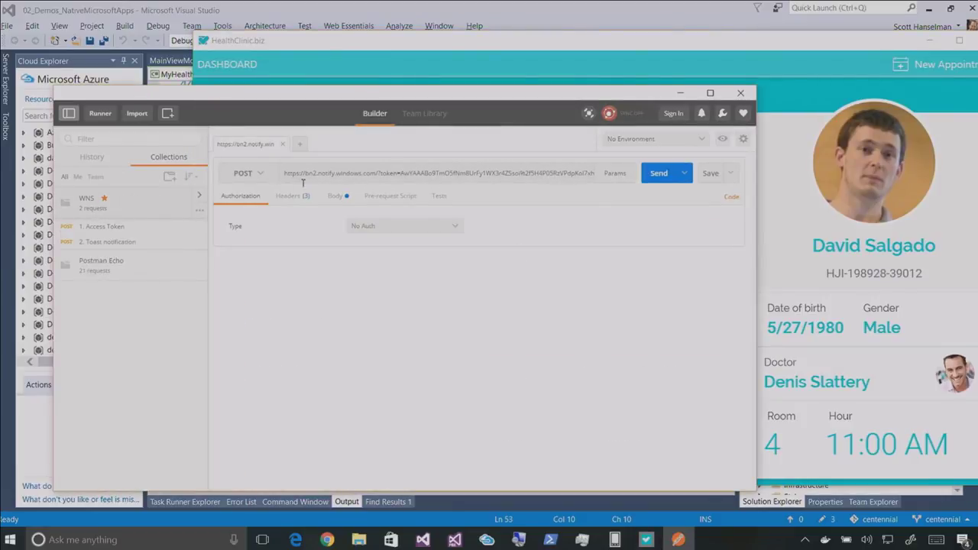
left_click(116, 243)
triple_click(333, 197)
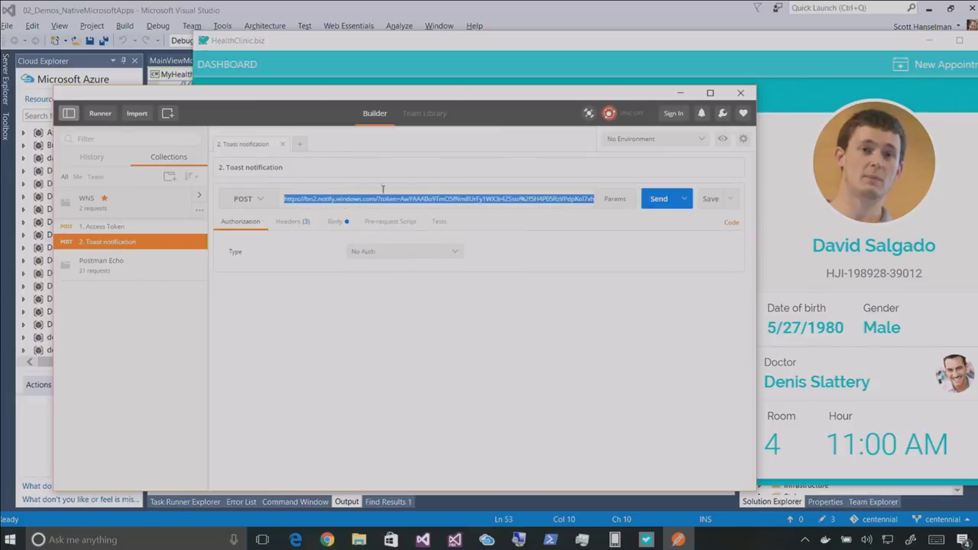
key("ctrl+v")
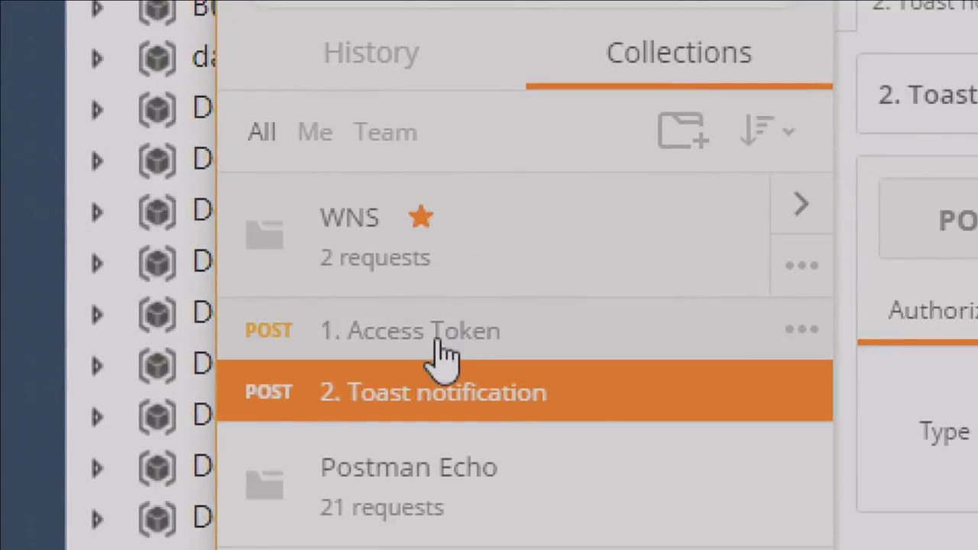
Send the Access Token request and select the returned access_token value
left_click(109, 227)
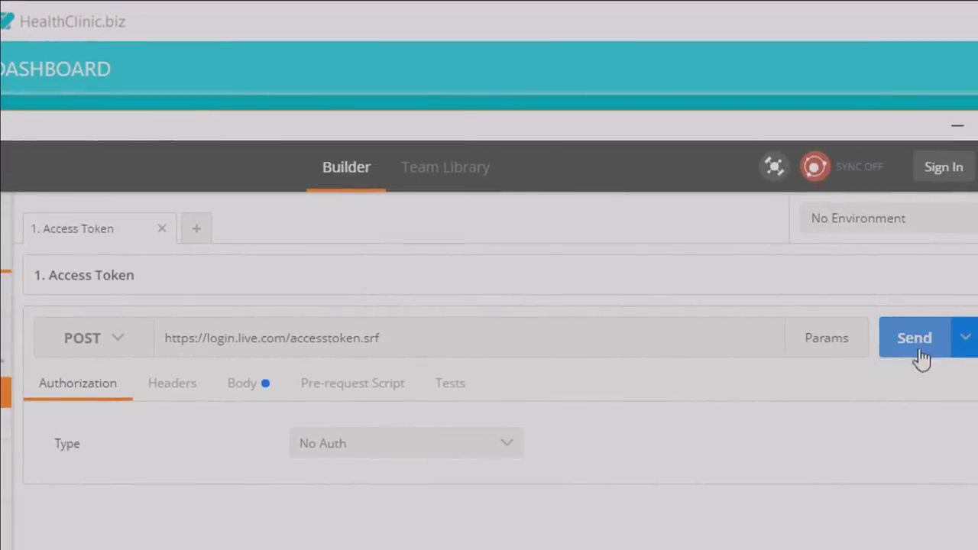
left_click(903, 351)
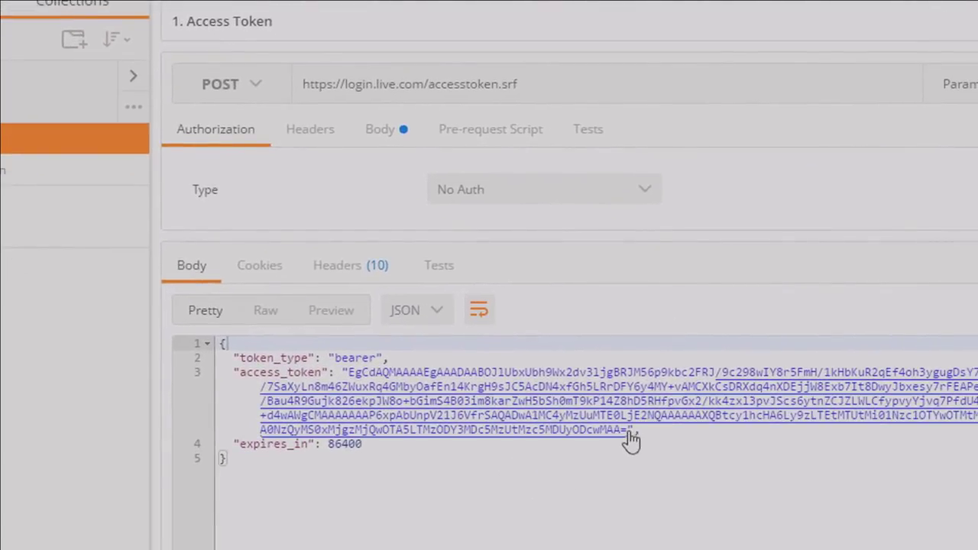
left_click_drag(343, 372, 627, 433)
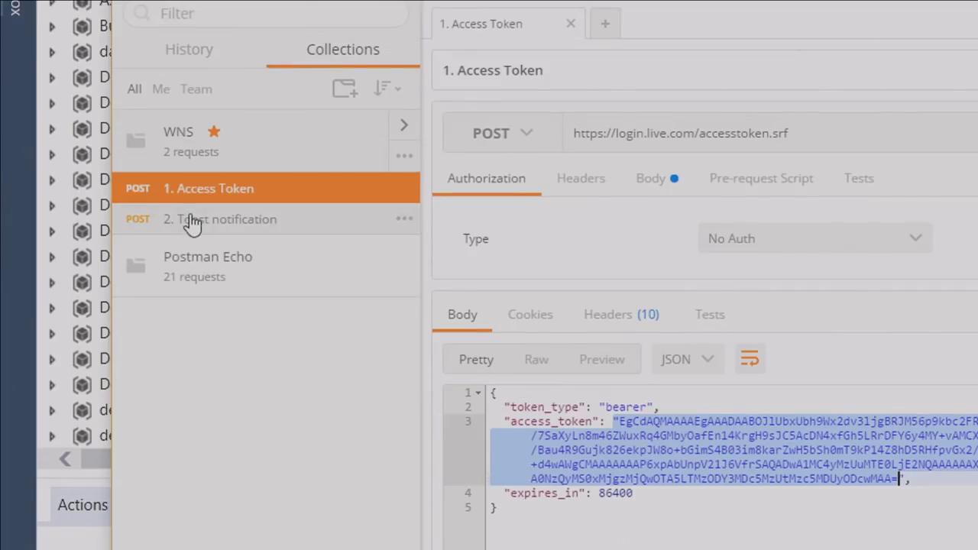
Replace the Toast request's Authorization header with 'Bearer' followed by the new token
left_click(191, 221)
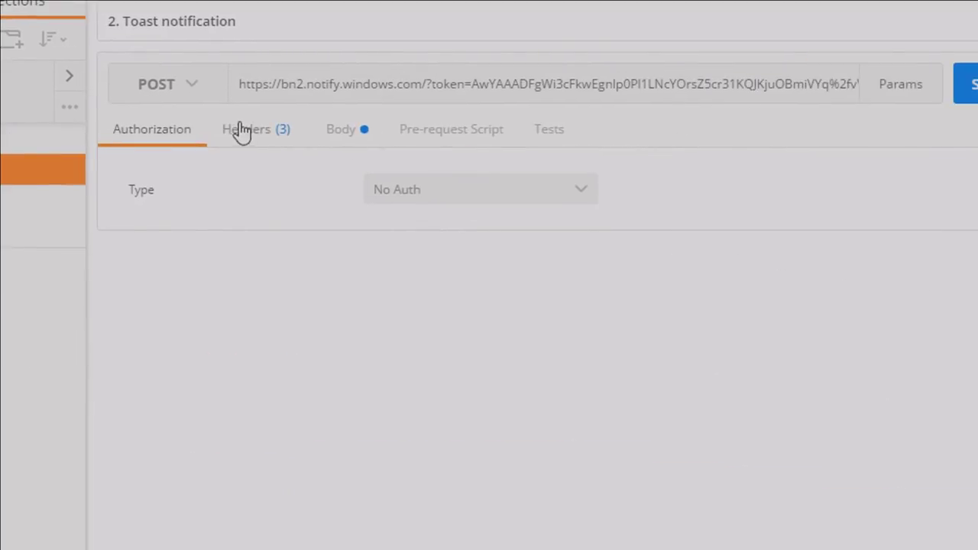
left_click(245, 130)
left_click_drag(567, 172, 599, 174)
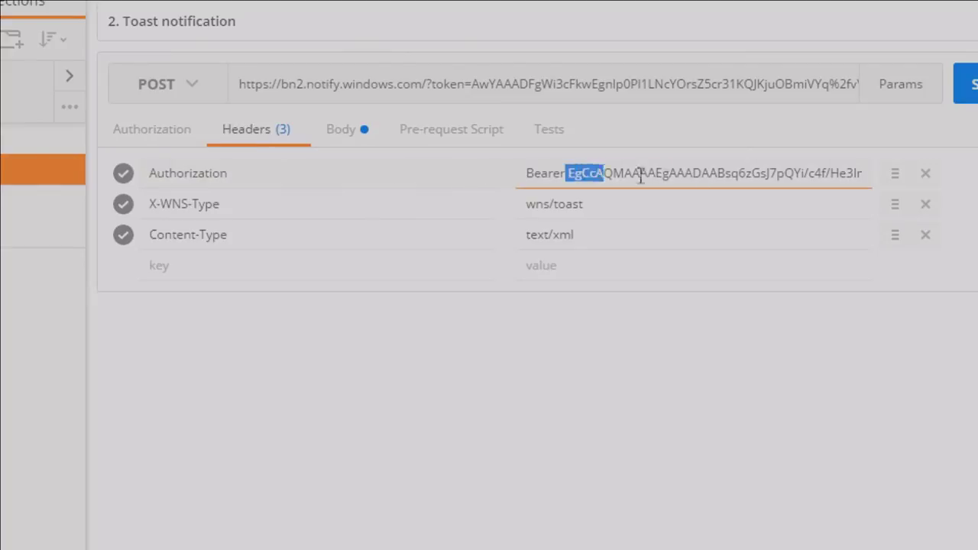
key("shift+End")
key("BackSpace")
type("Bearer")
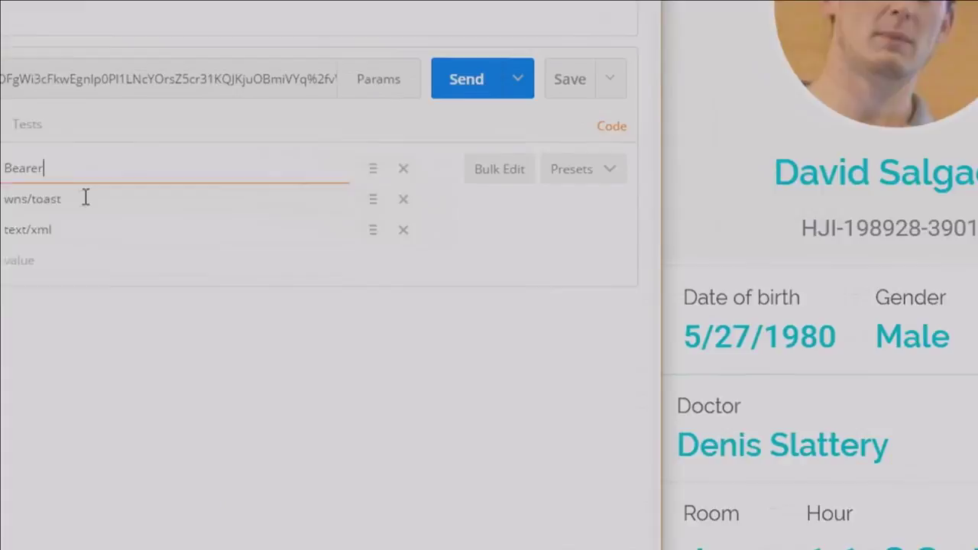
key("ctrl+v")
key("Home")
key("Right")
key("Right")
key("Right")
key("Right")
key("Right")
key("Right")
key("BackSpace")
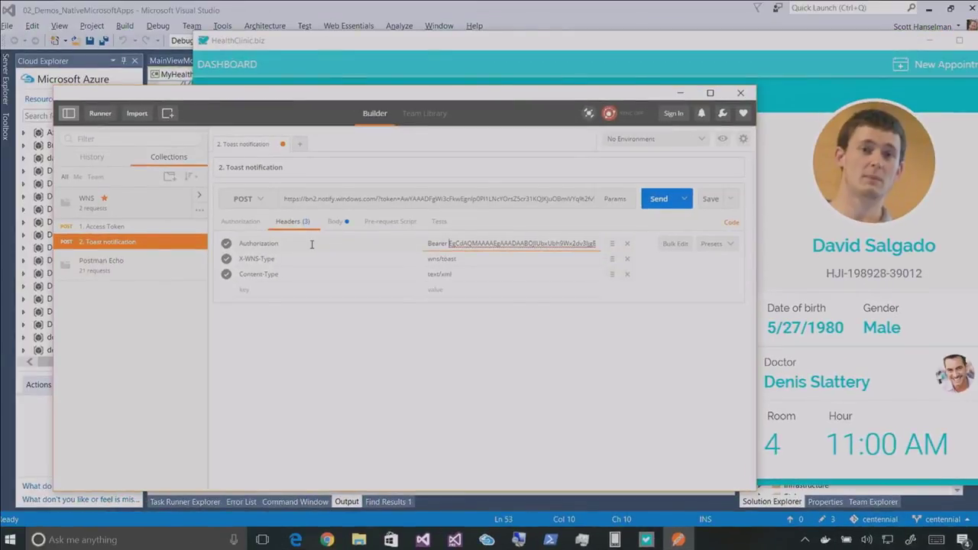
Send the toast twice, closing HealthClinic.biz in between, reopen it from the toast, then search 'desktop'
left_click(655, 200)
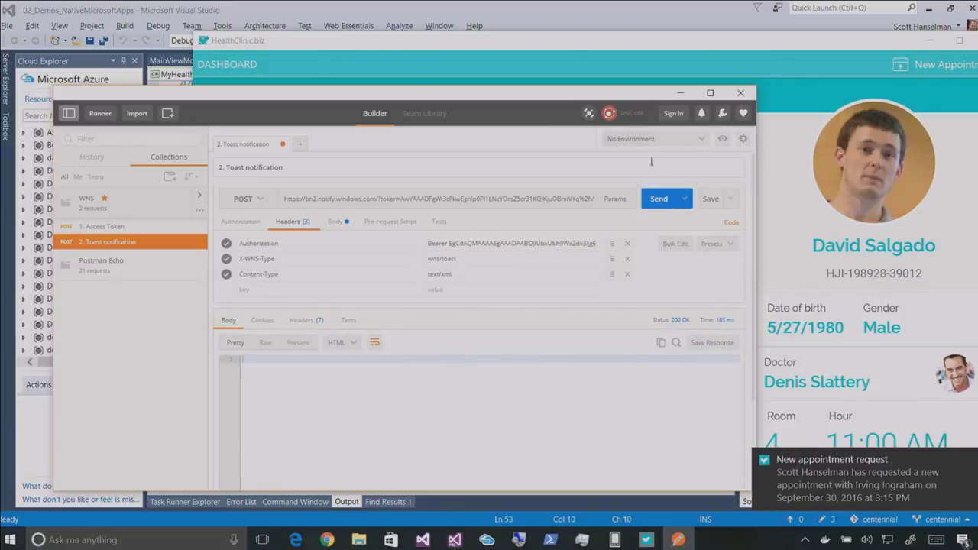
mouse_move(640, 71)
left_mouse_down()
mouse_move(632, 90)
mouse_move(489, 47)
left_mouse_up()
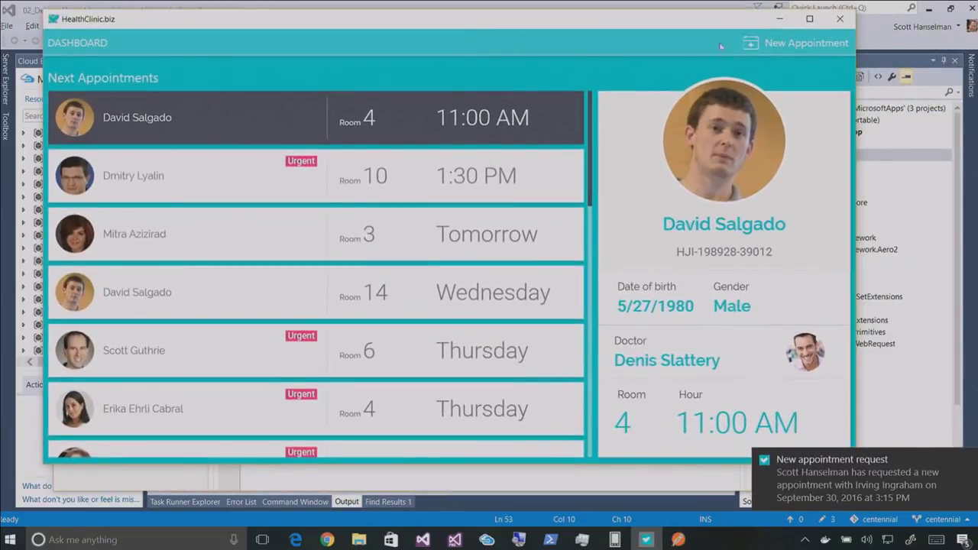
left_click(838, 20)
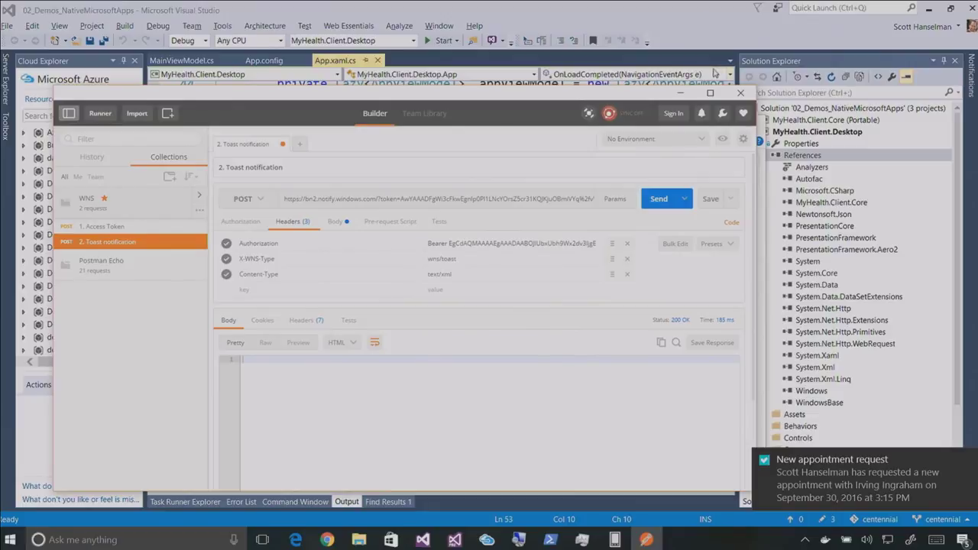
left_click(662, 200)
left_click(778, 460)
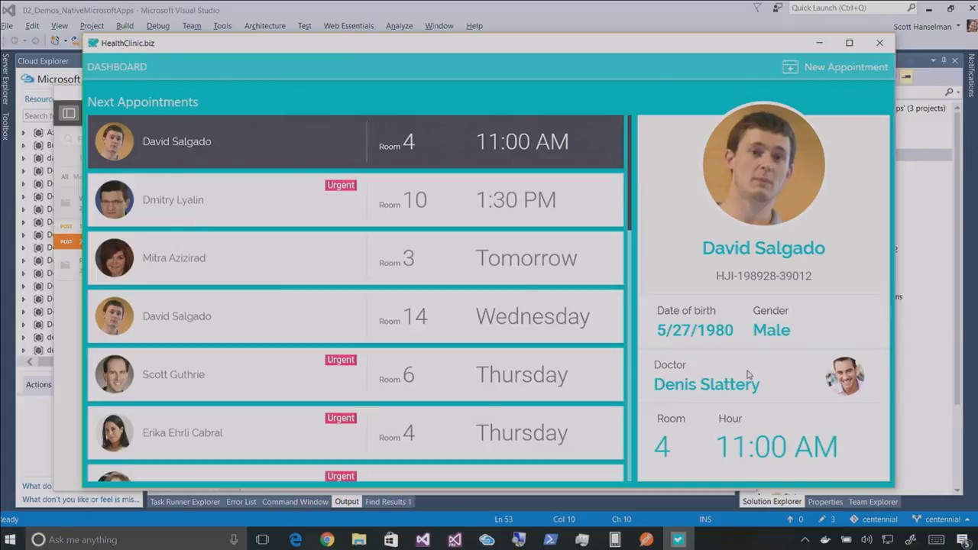
key("super")
type("deskt")
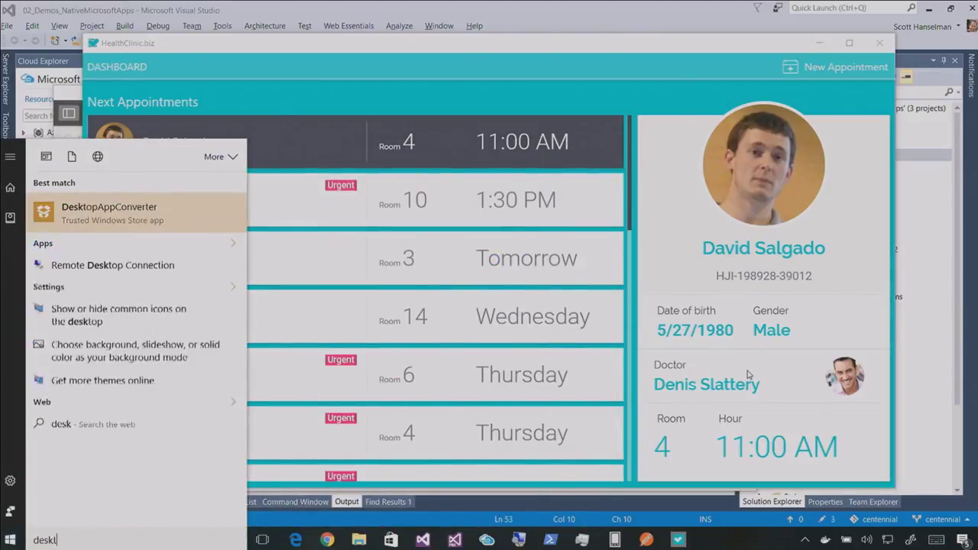
type("op")
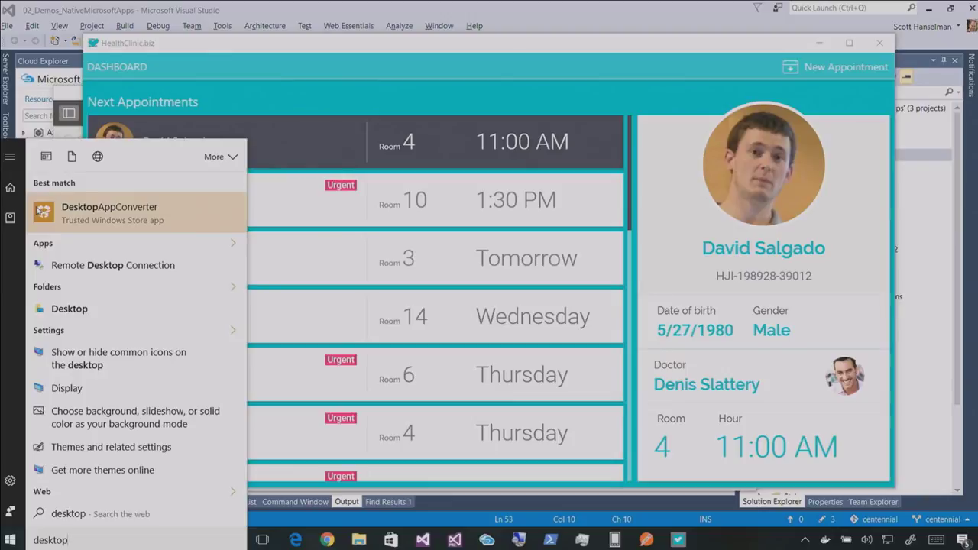
Run DesktopAppConverter as administrator, approve the UAC prompt, and get a fresh console prompt
right_click(91, 212)
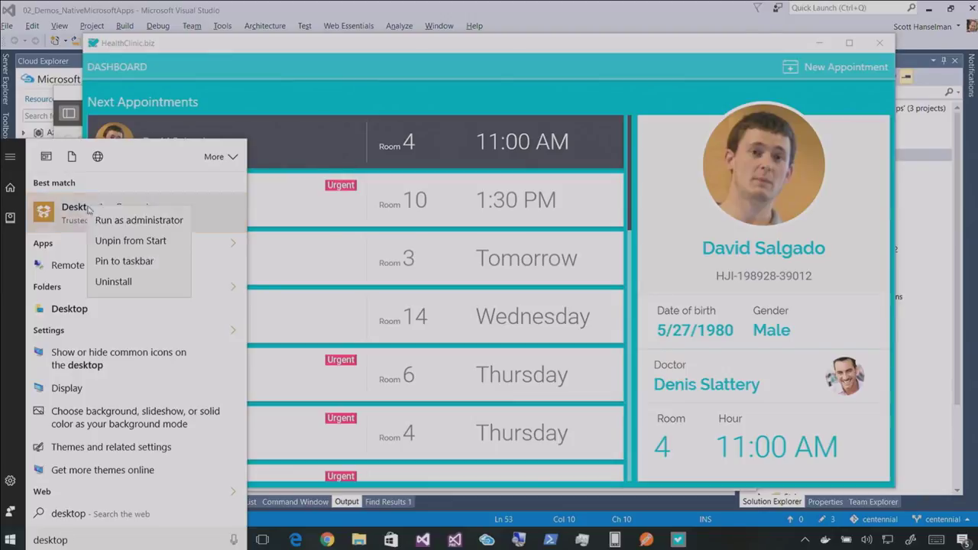
left_click(107, 228)
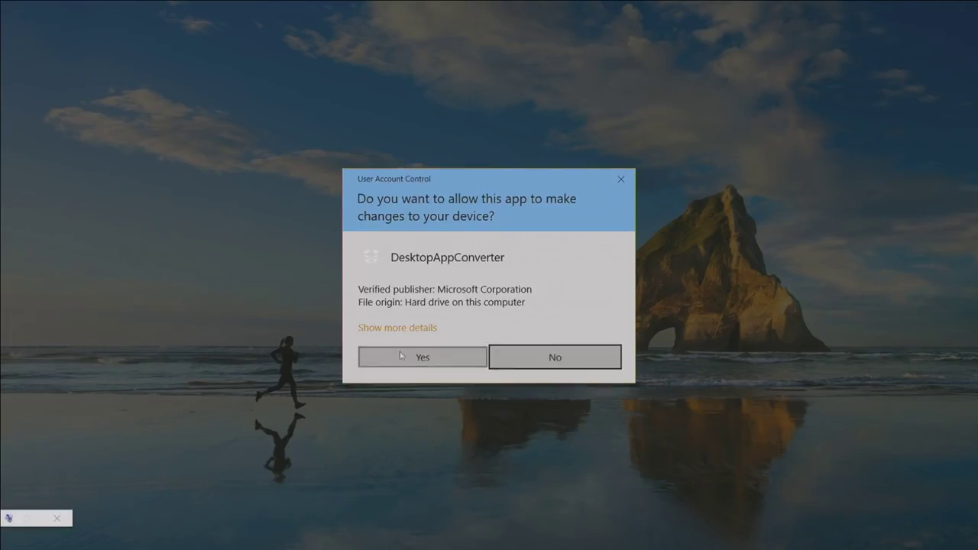
key("alt+y")
left_click(273, 89)
key("Return")
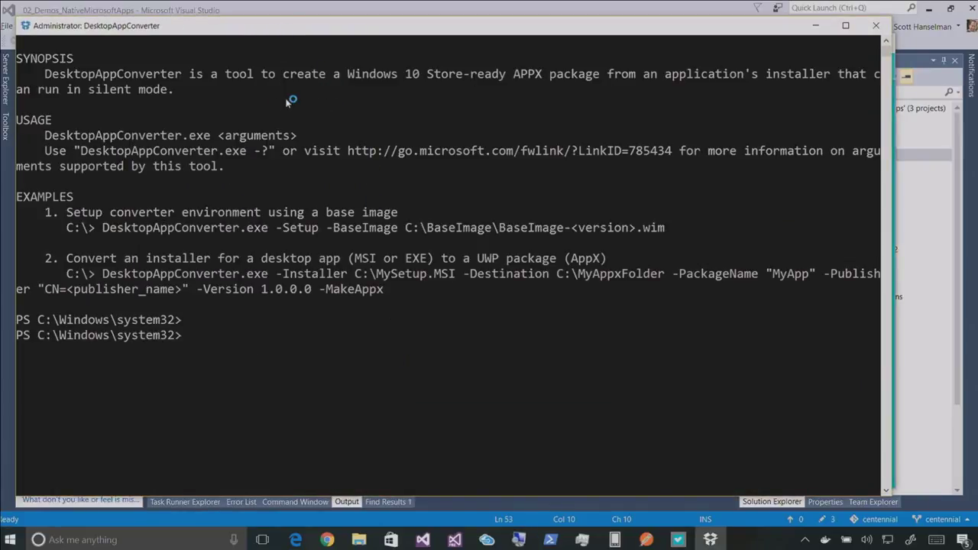
Change the console directory to C:\IgniteDemos via the drive root
type("cd\\")
key("Return")
type("cd ing")
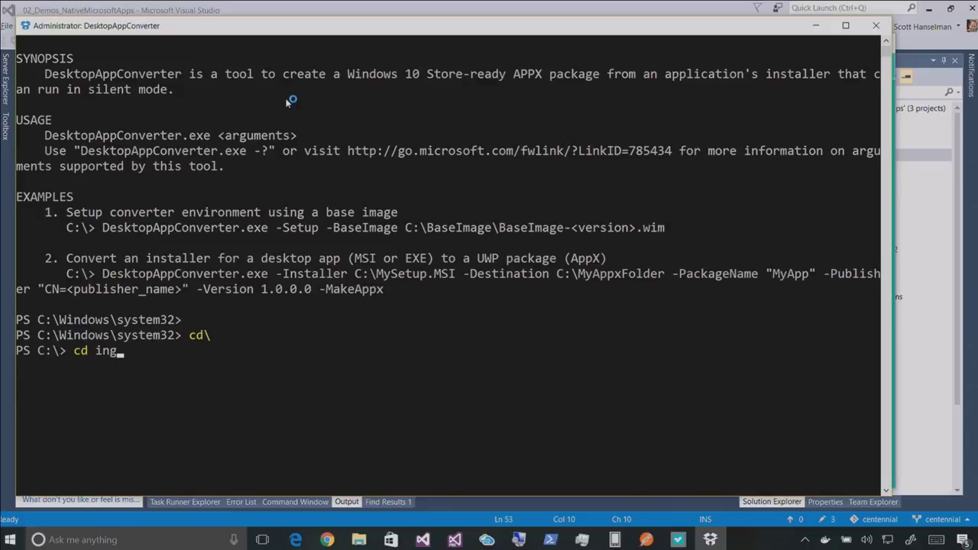
key("BackSpace")
key("BackSpace")
type("g")
key("Tab")
key("Return")
Clear the console with cls and list the IgniteDemos folder contents with dir
type("cls")
key("Return")
type("dir")
key("Return")
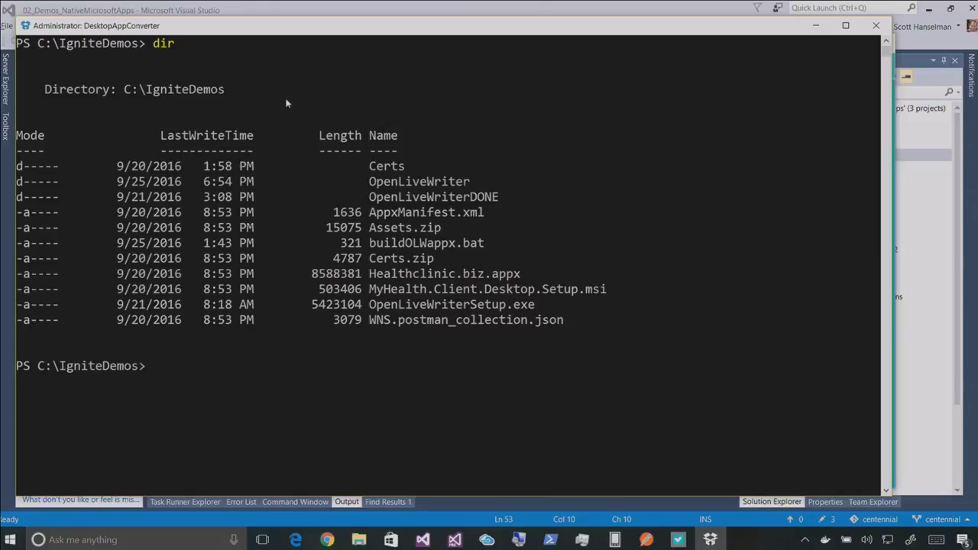
key("super")
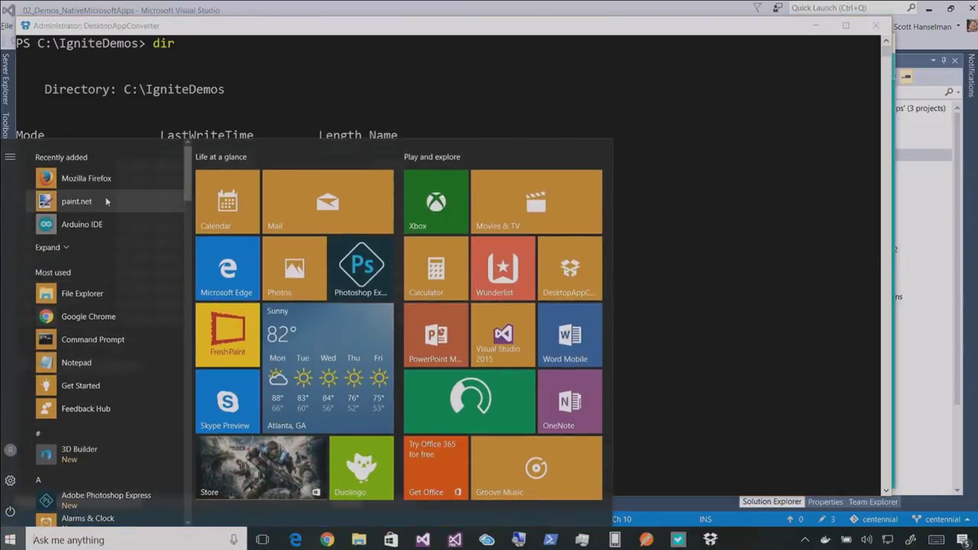
key("Escape")
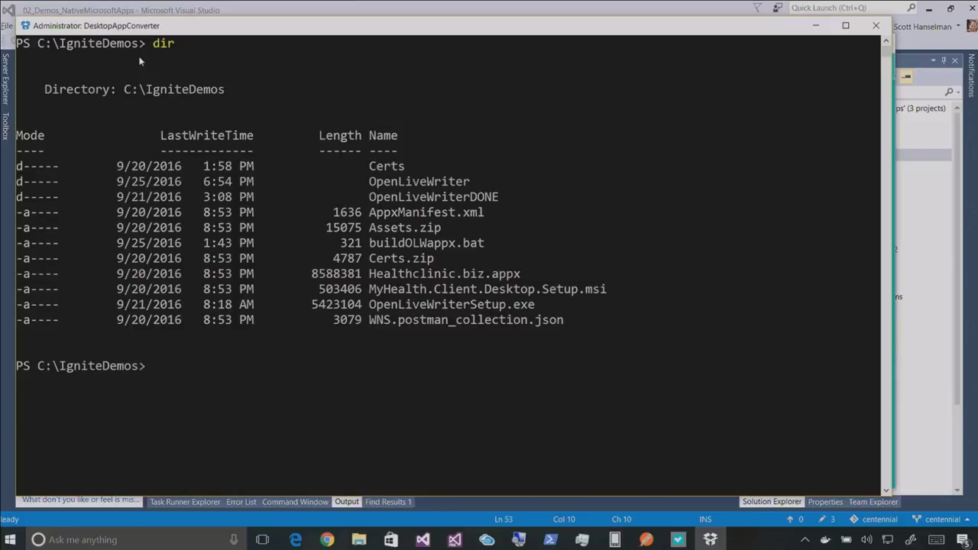
Display buildOLWappx.bat's converter command with 'type', clear the console with cls, and redisplay it
type("type b")
key("Tab")
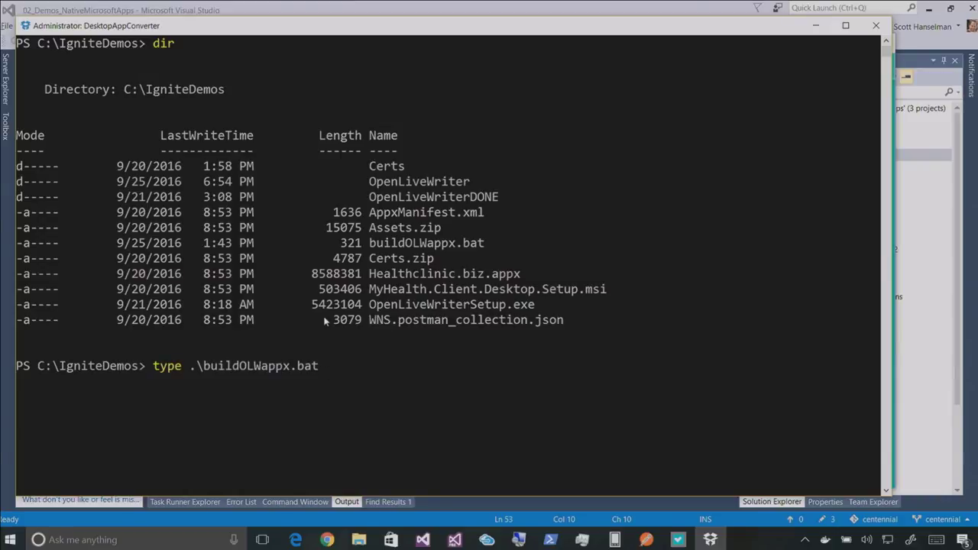
key("Return")
type("cls")
key("Return")
key("Up")
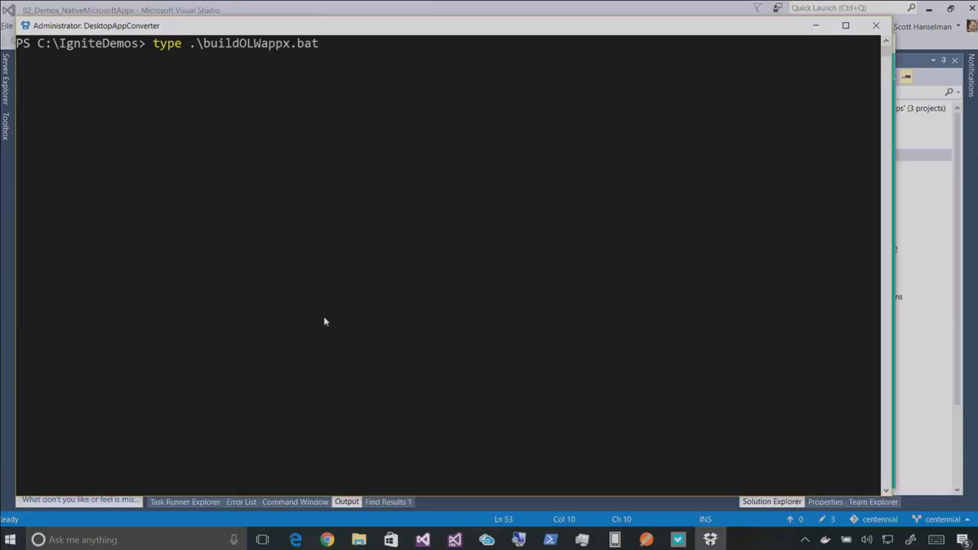
key("Return")
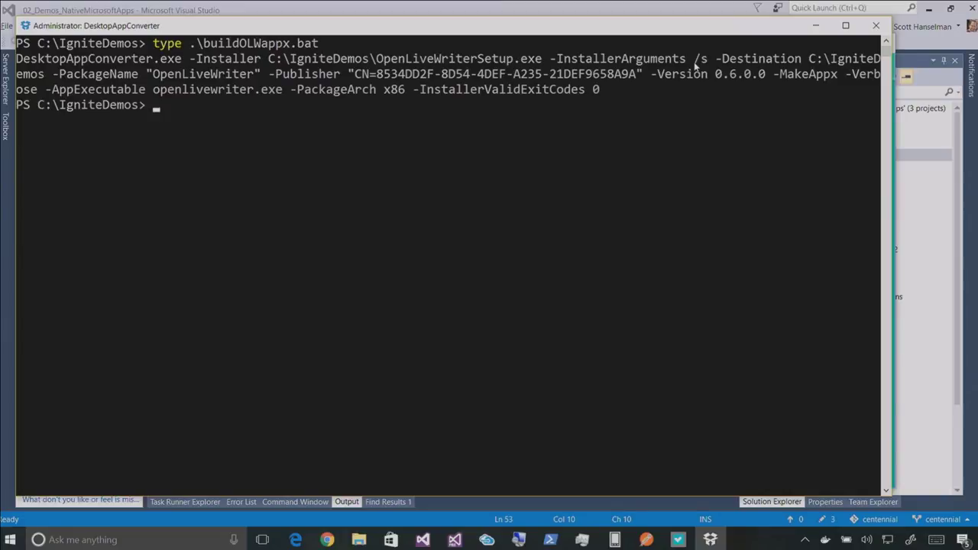
Run buildOLWappx.bat to convert OpenLiveWriterSetup.exe into OpenLiveWriter.appx, then return to the IgniteDemos folder
left_click(226, 182)
type(".\buildOLWappx.bat")
key("Return")
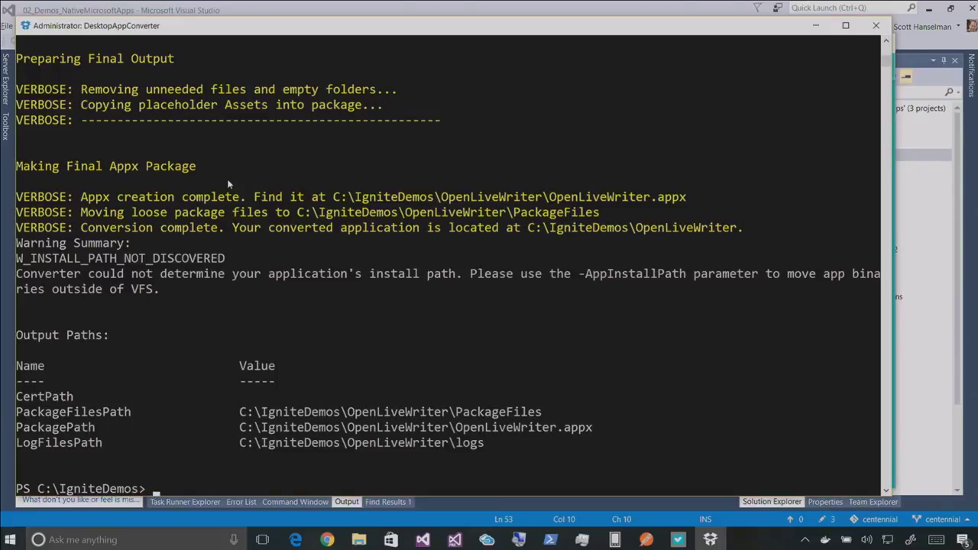
key("alt+Tab")
key("alt+Tab")
key("alt+Tab")
key("alt+Tab")
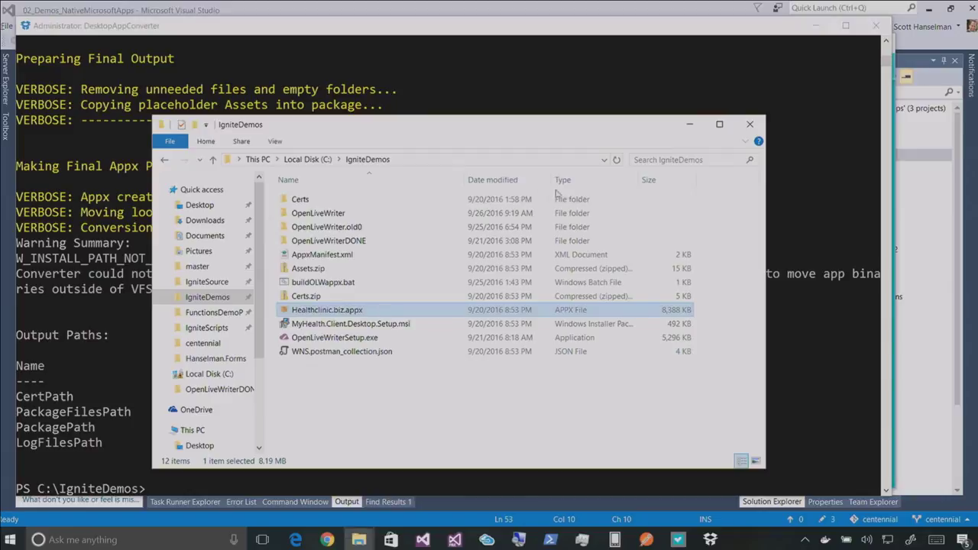
Open OpenLiveWriter.appx from the OpenLiveWriterDONE folder and install it through App Installer
left_click(339, 242)
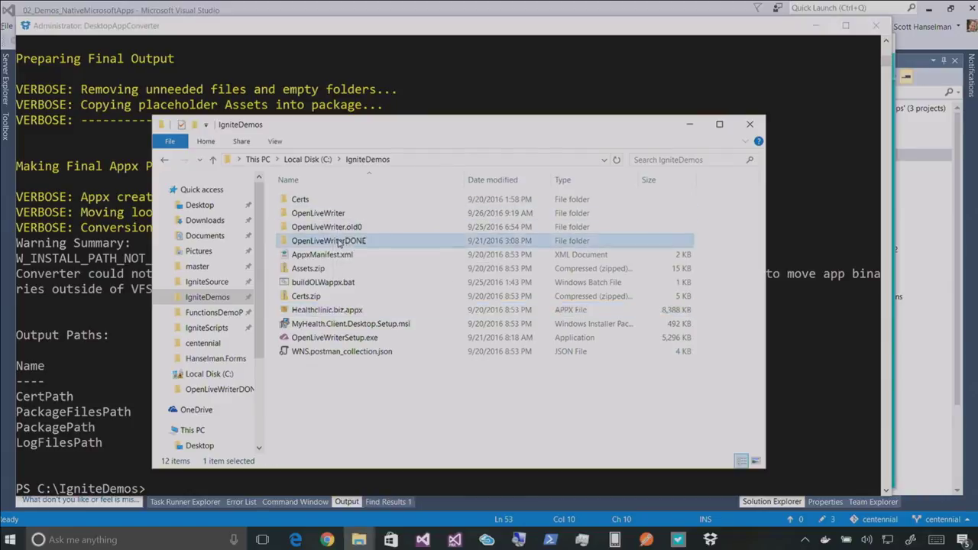
double_click(340, 242)
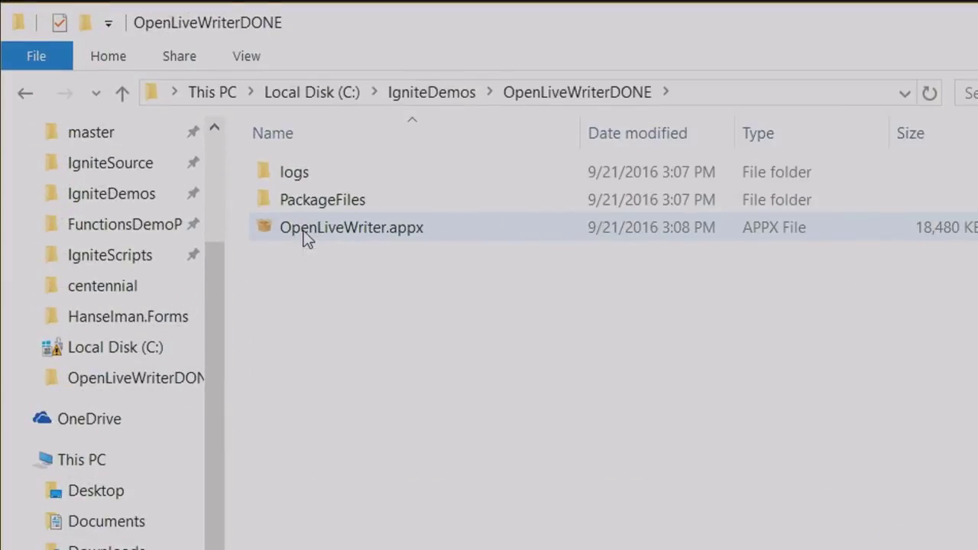
left_click(307, 239)
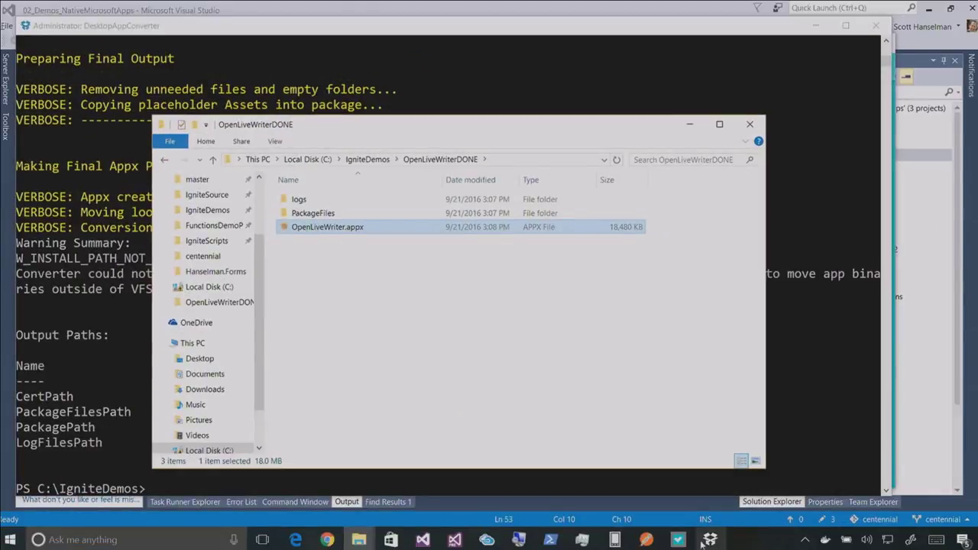
key("alt+Tab")
key("alt+Tab")
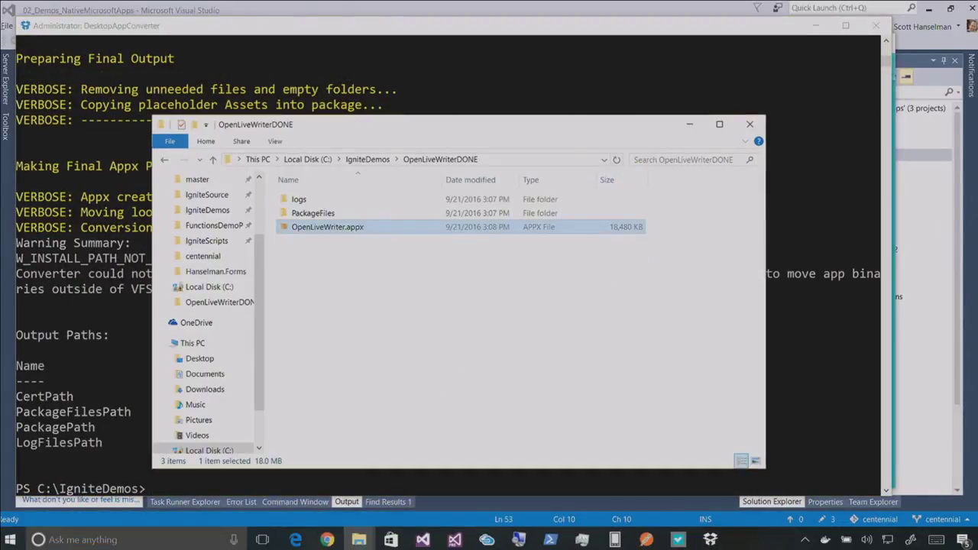
right_click(363, 238)
left_click(375, 239)
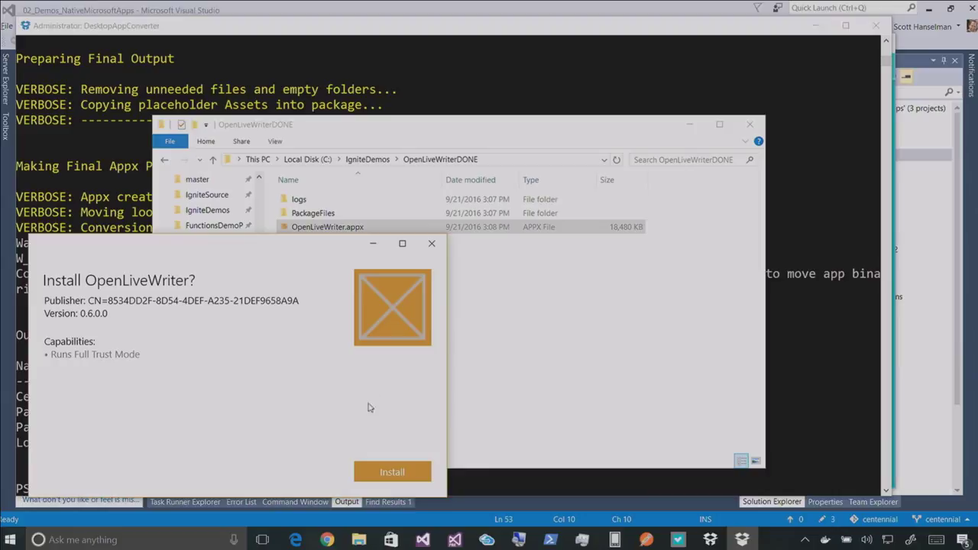
left_click(381, 475)
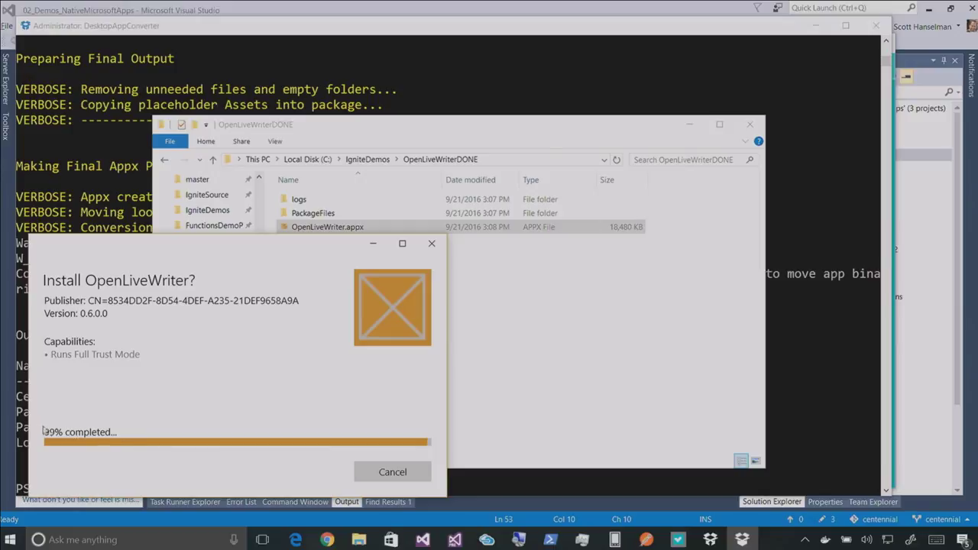
key("super")
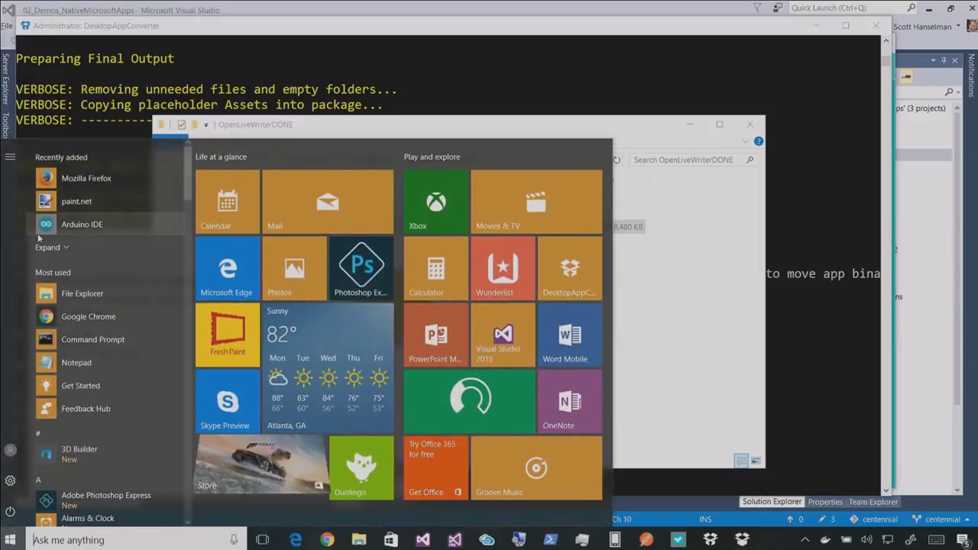
Search the Start menu for the newly installed Open Live Writer app
left_click(42, 245)
type("live")
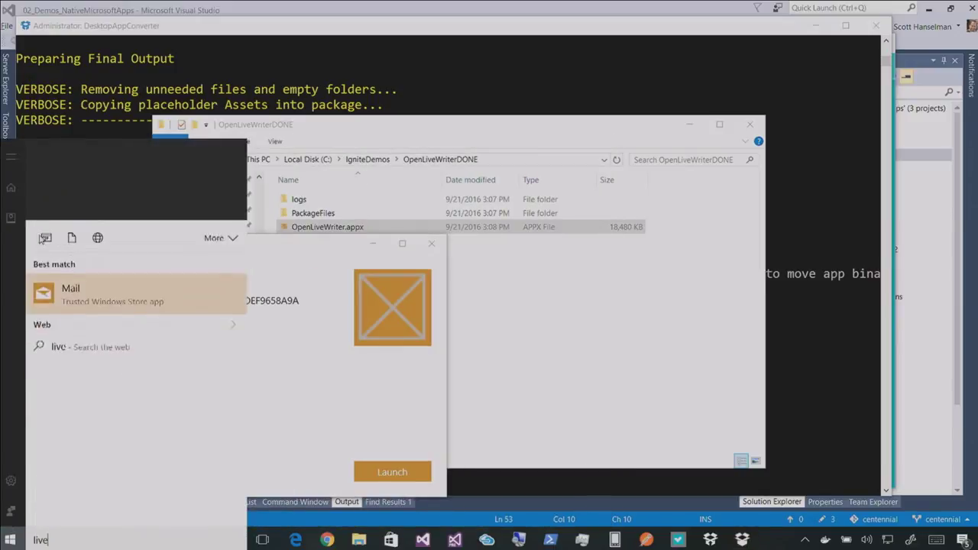
key("BackSpace")
key("BackSpace")
key("BackSpace")
key("BackSpace")
type("open")
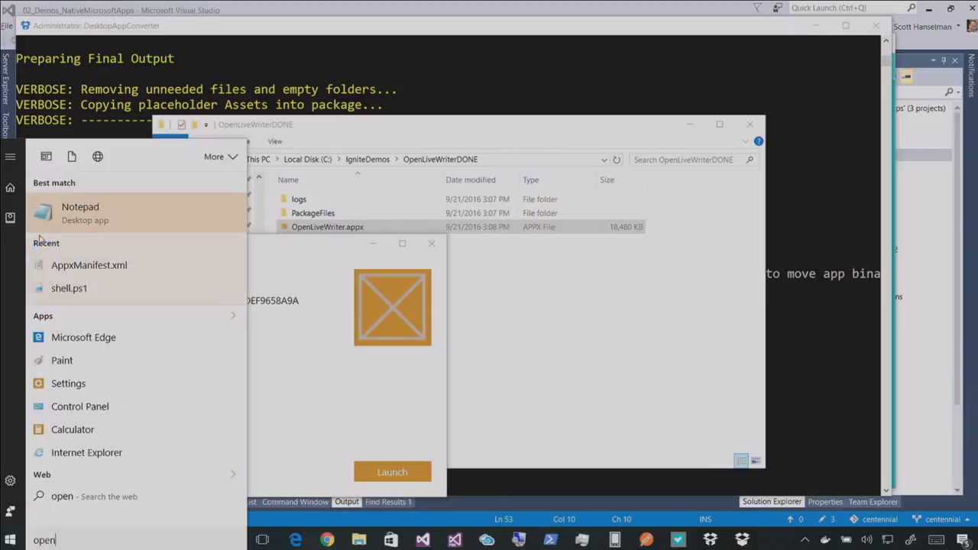
key("BackSpace")
key("BackSpace")
key("BackSpace")
key("BackSpace")
key("super")
key("super")
type("ope")
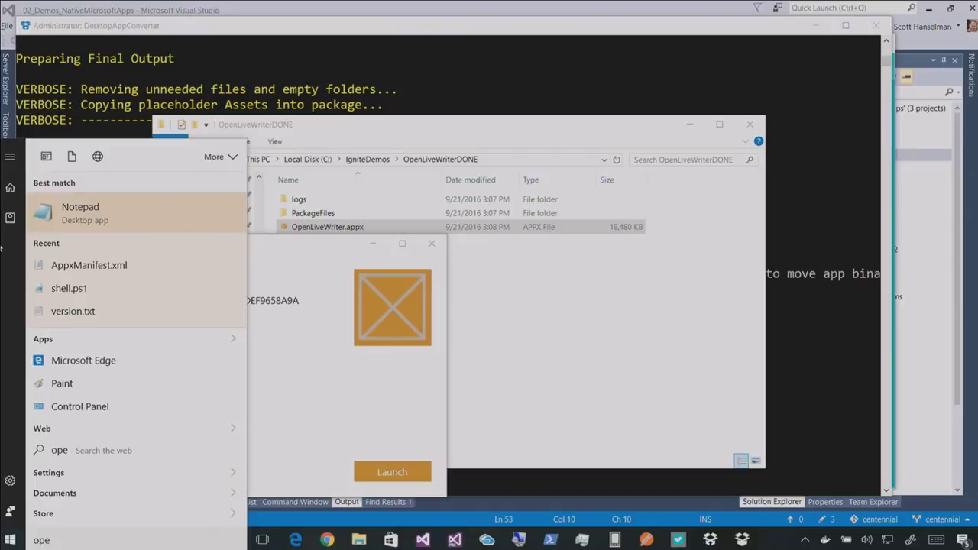
type("n")
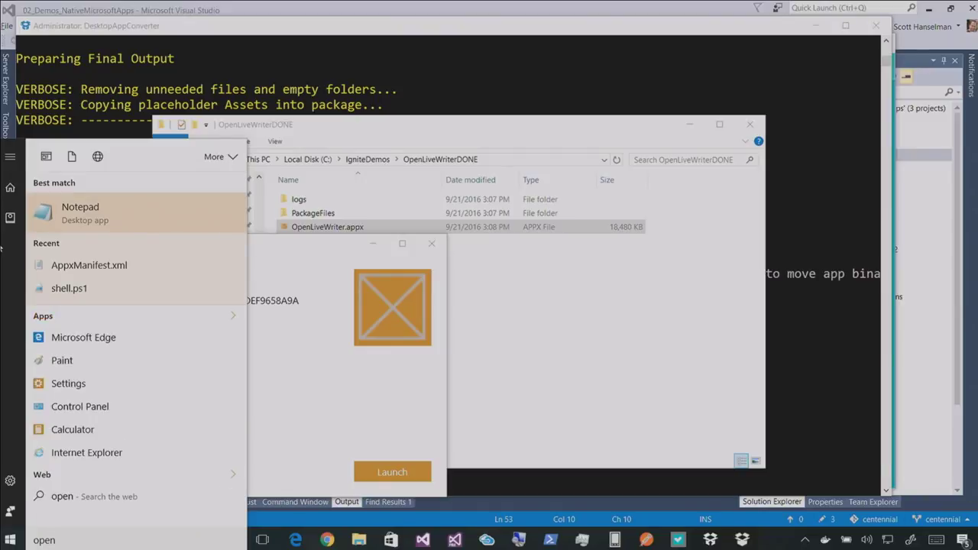
key("BackSpace")
key("BackSpace")
key("BackSpace")
key("BackSpace")
key("super")
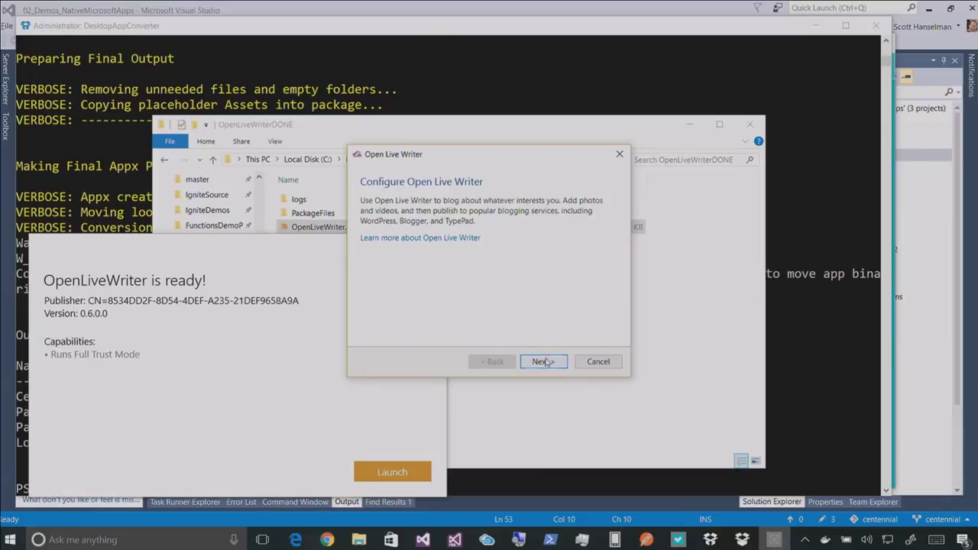
Advance the Configure Open Live Writer wizard to the blog service question
left_click(541, 362)
left_click(11, 539)
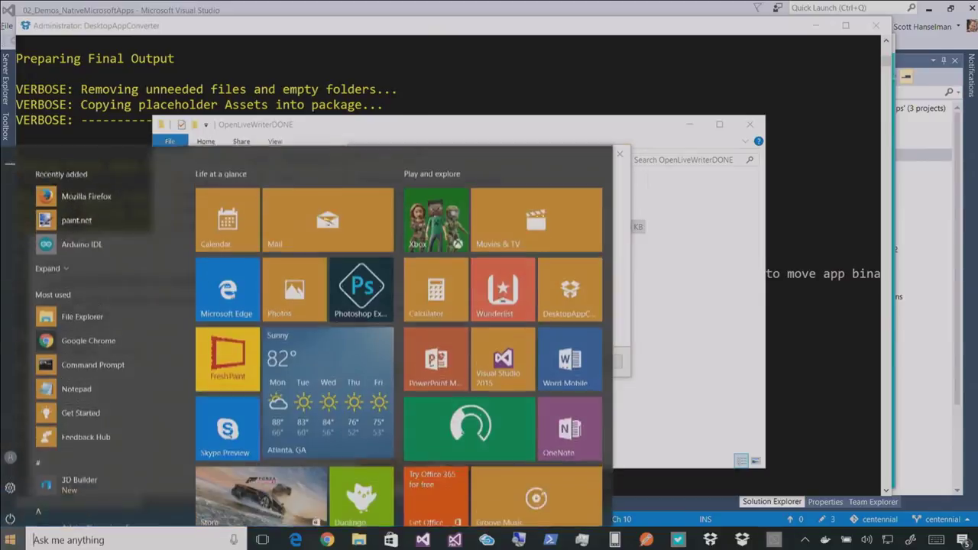
left_click(749, 420)
In Task Manager sorted by name, open OpenLiveWriter.exe's app-0.6.0.0 install folder, then close it
right_click(912, 539)
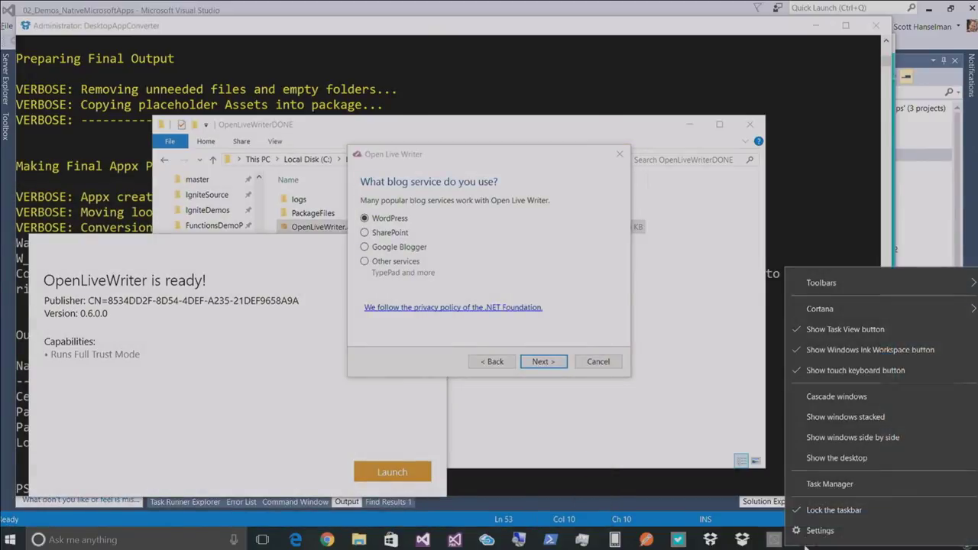
left_click(812, 486)
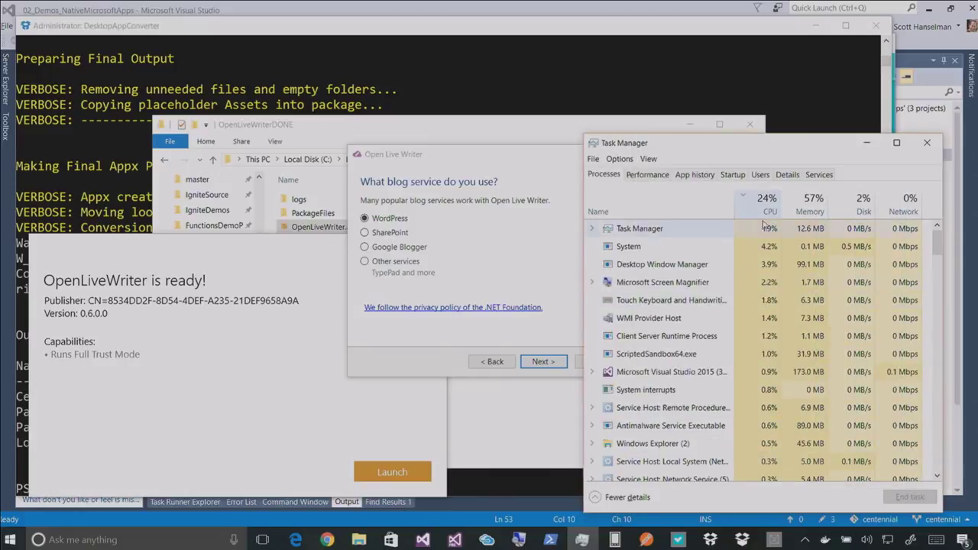
left_click(651, 211)
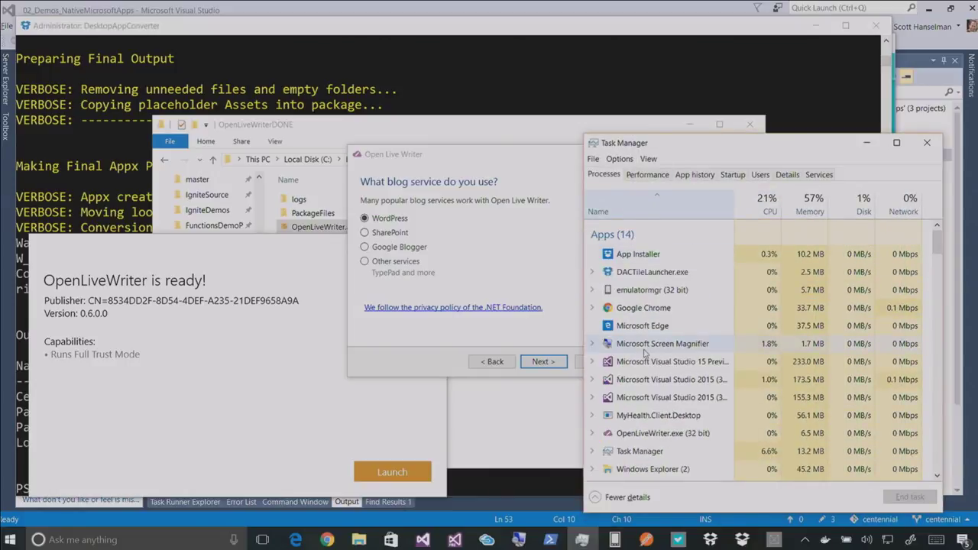
scroll(640, 382, "down", 1)
right_click(628, 420)
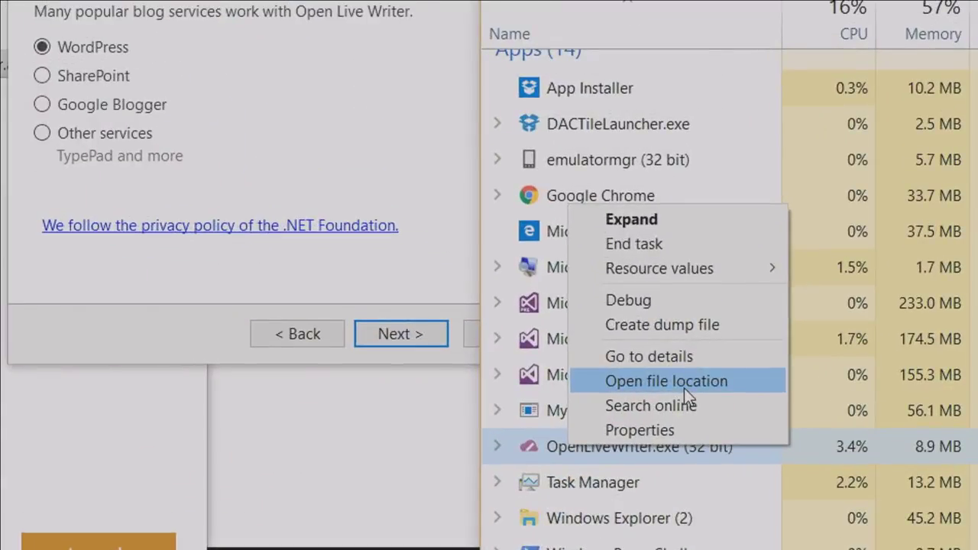
left_click(684, 388)
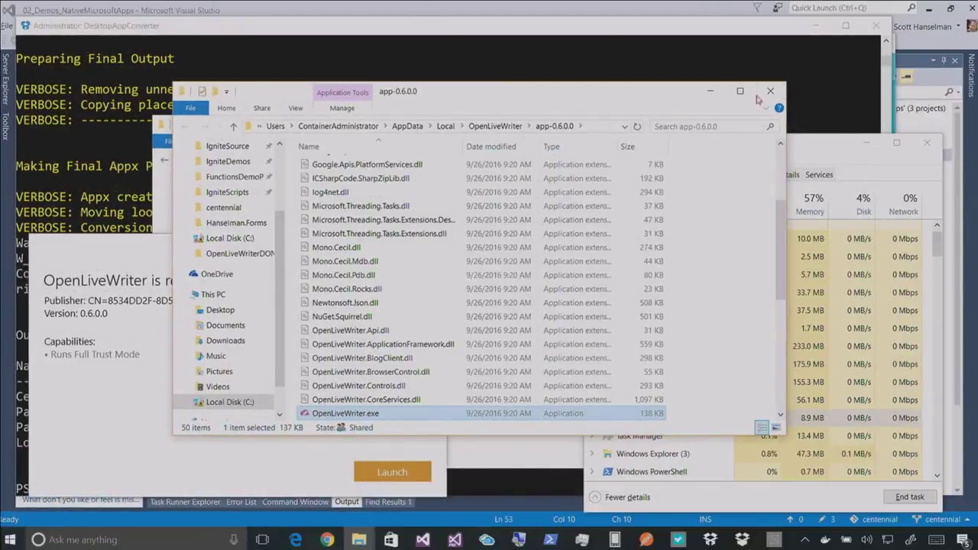
left_click(770, 91)
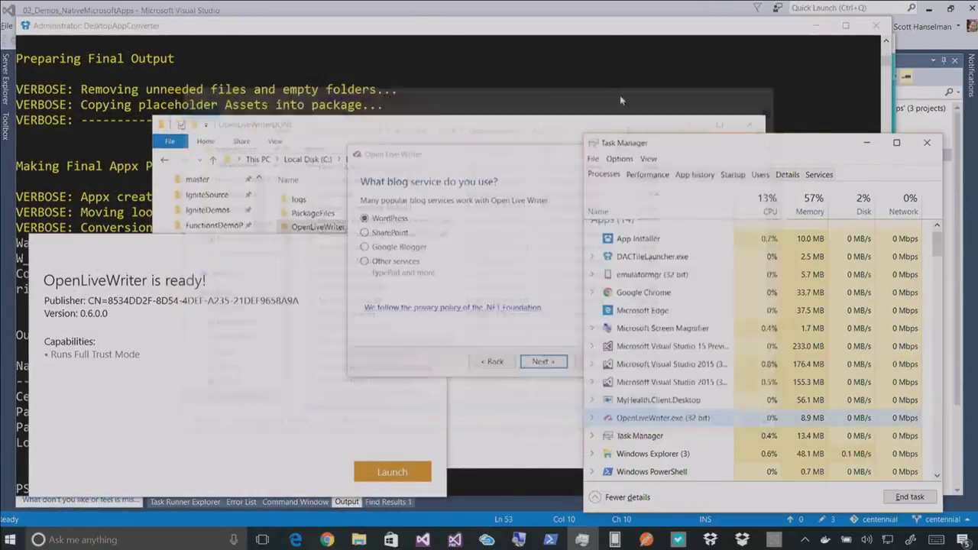
Search the Start menu for 'openlive', then dismiss the search
key("super")
type("openlive")
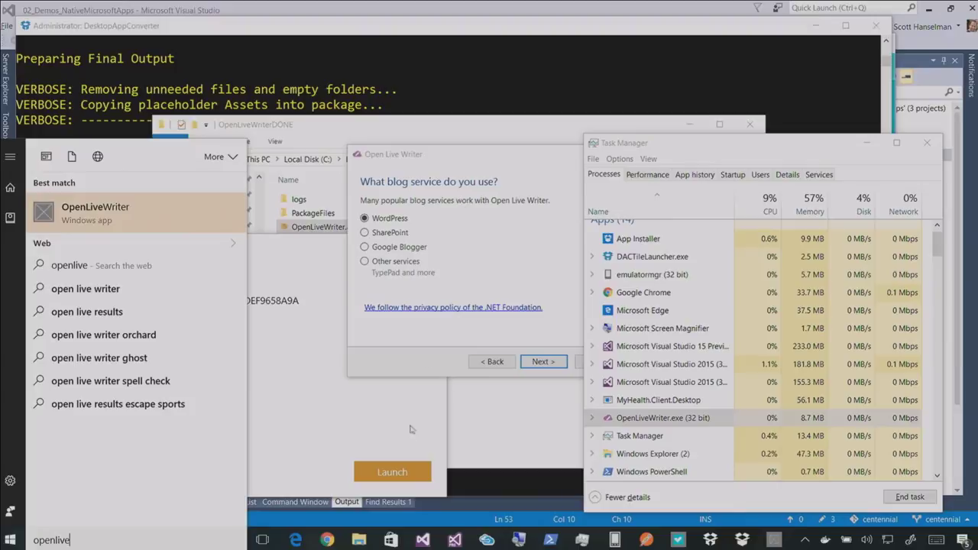
key("Escape")
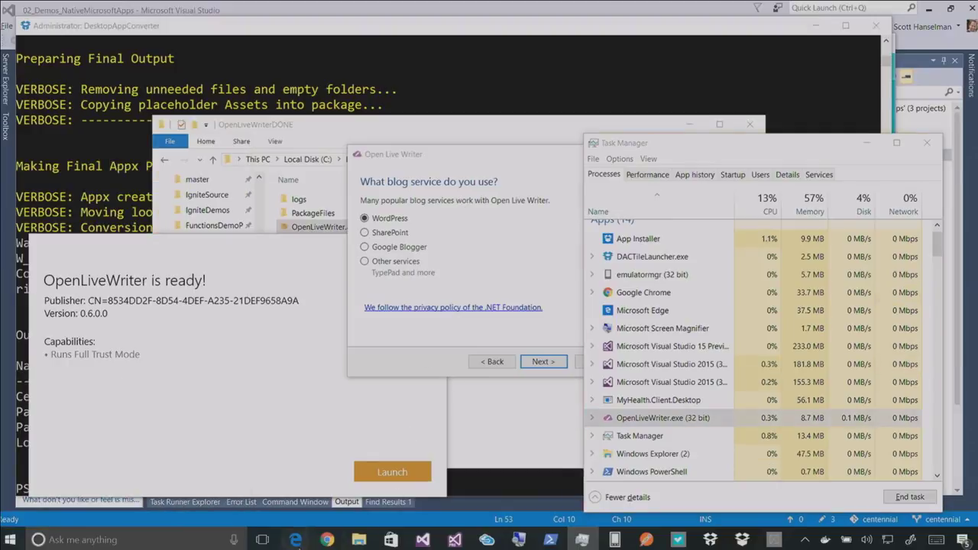
Load the Dev Center dashboard in a new Edge tab and sign in with the second account
mouse_move(295, 539)
left_click(387, 473)
key("ctrl+t")
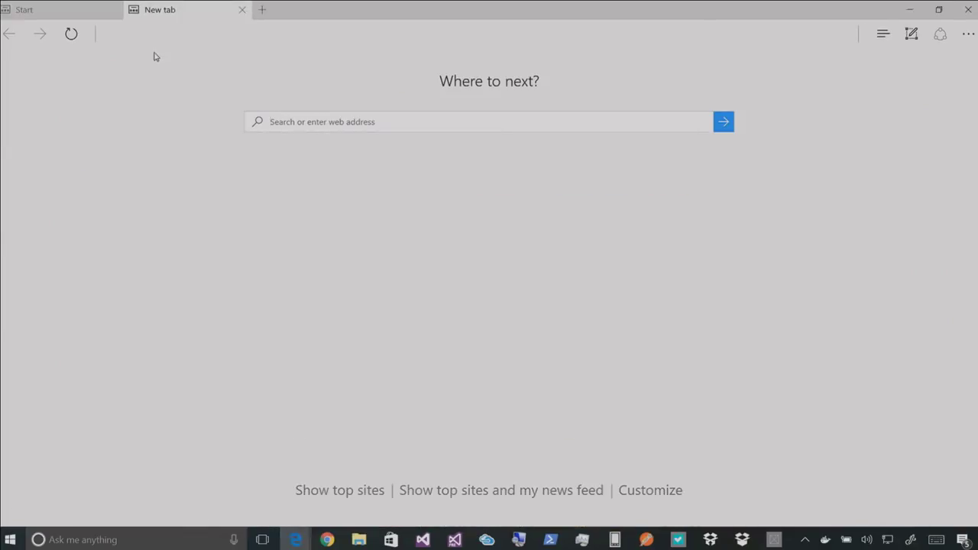
type("developer.microsoft.com/")
key("Down")
key("Return")
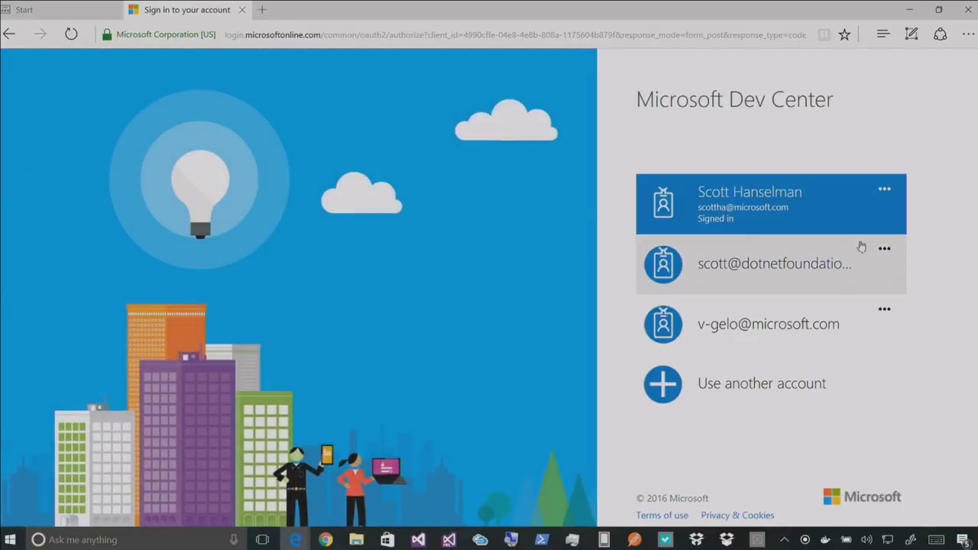
left_click(856, 267)
left_click(656, 349)
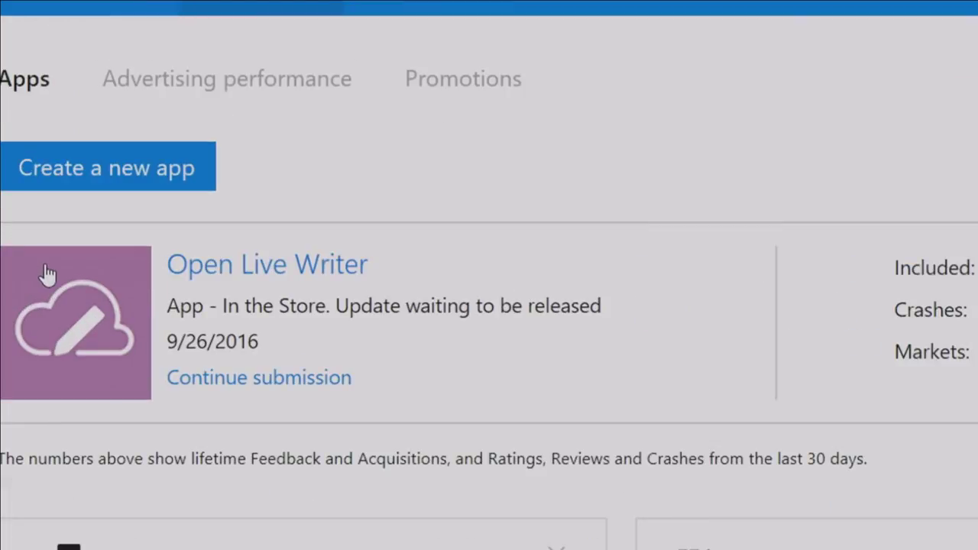
Continue the Open Live Writer submission, view its certification progress, and choose Publish now
left_click(273, 384)
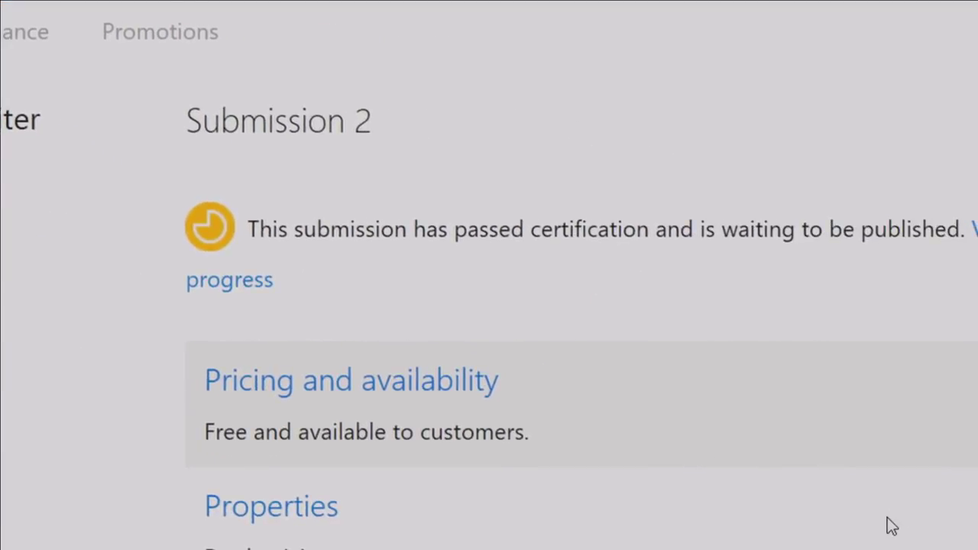
left_click(231, 281)
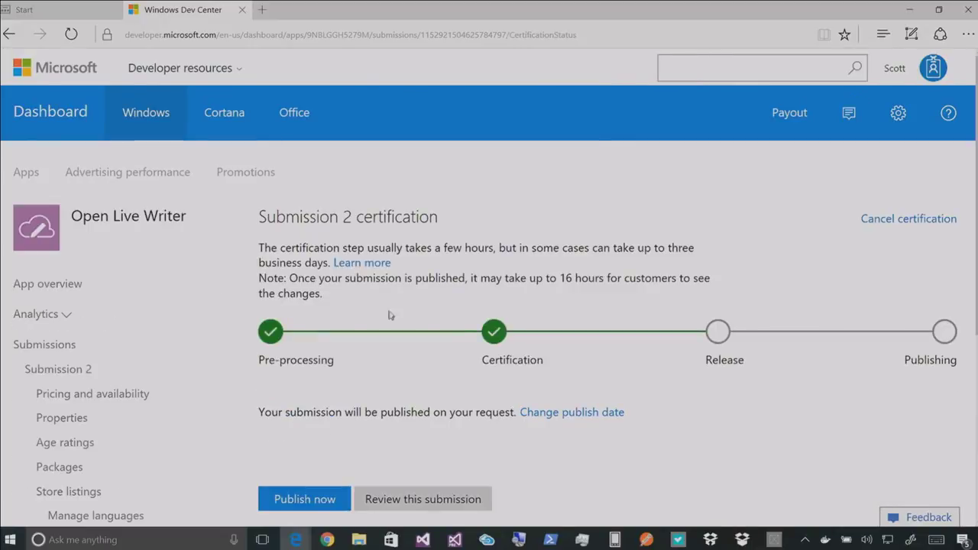
scroll(524, 343, "down", 1)
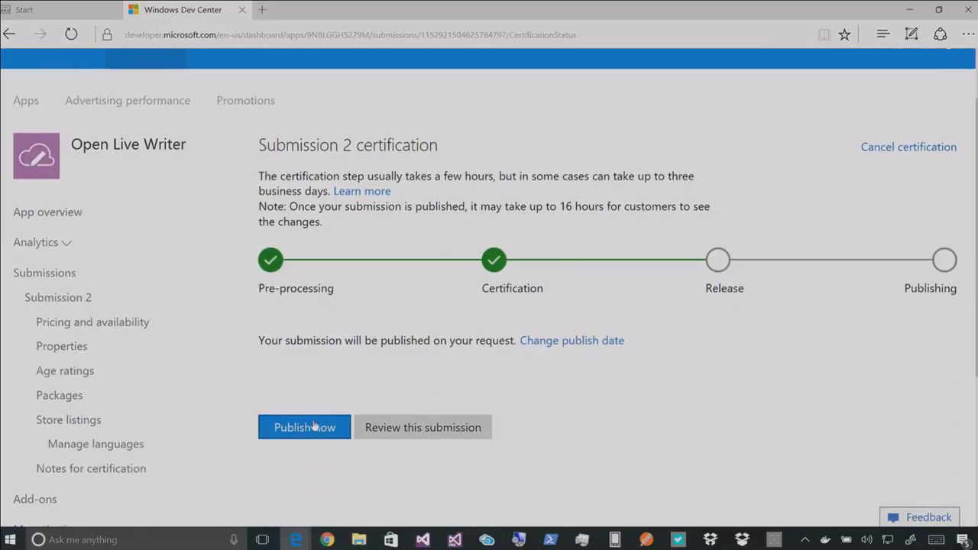
left_click(305, 428)
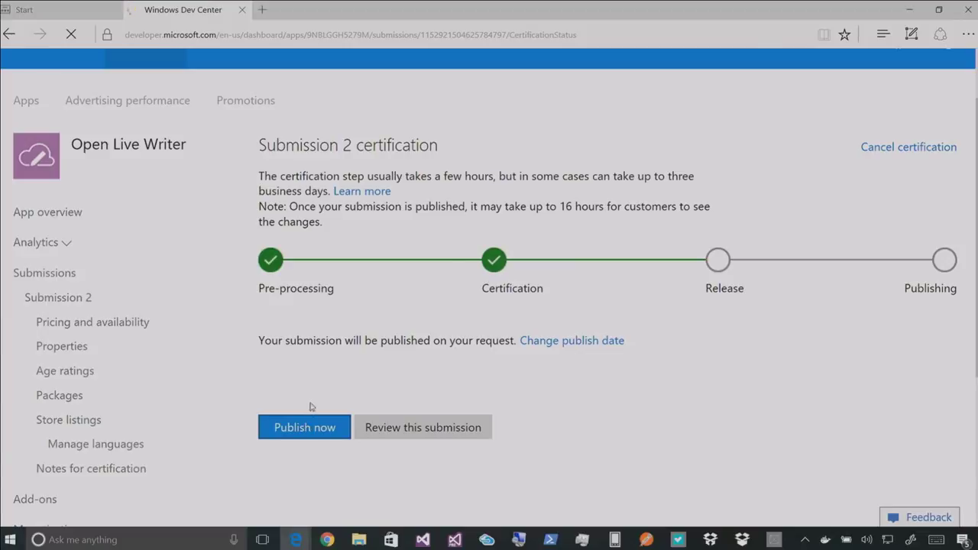
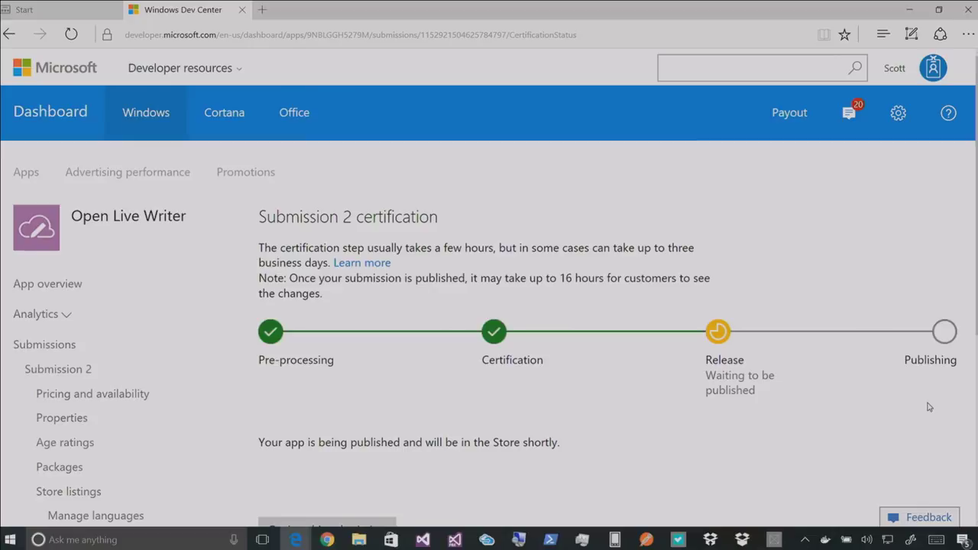
Refresh the Submission 2 certification page to confirm it passed and awaits publishing
key("F5")
mouse_move(61, 9)
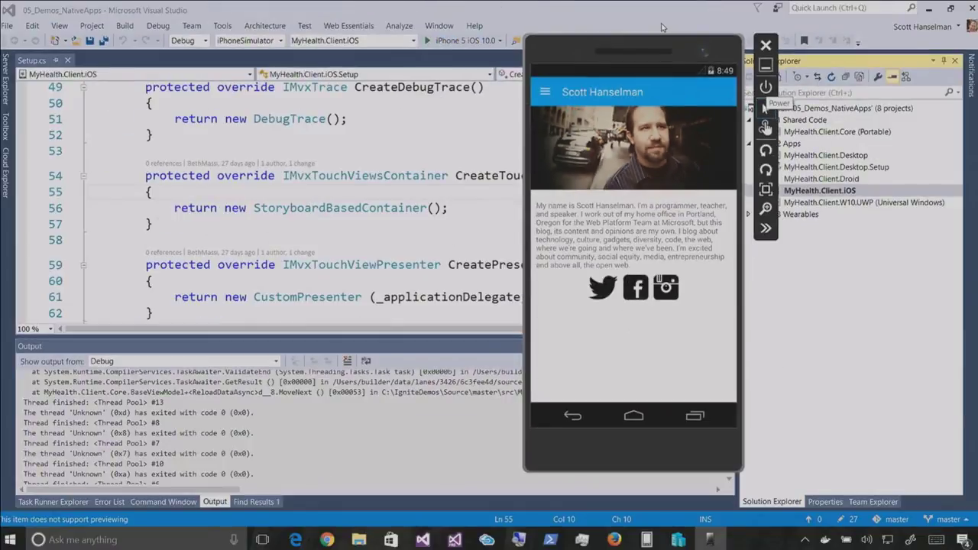
Close the Windows emulator and return to the Setup.cs code
left_click(550, 89)
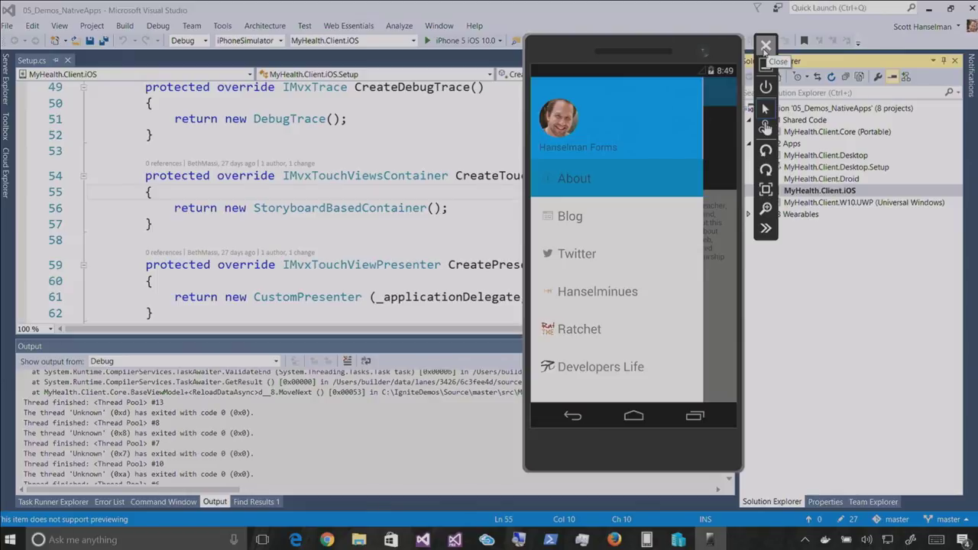
left_click(765, 48)
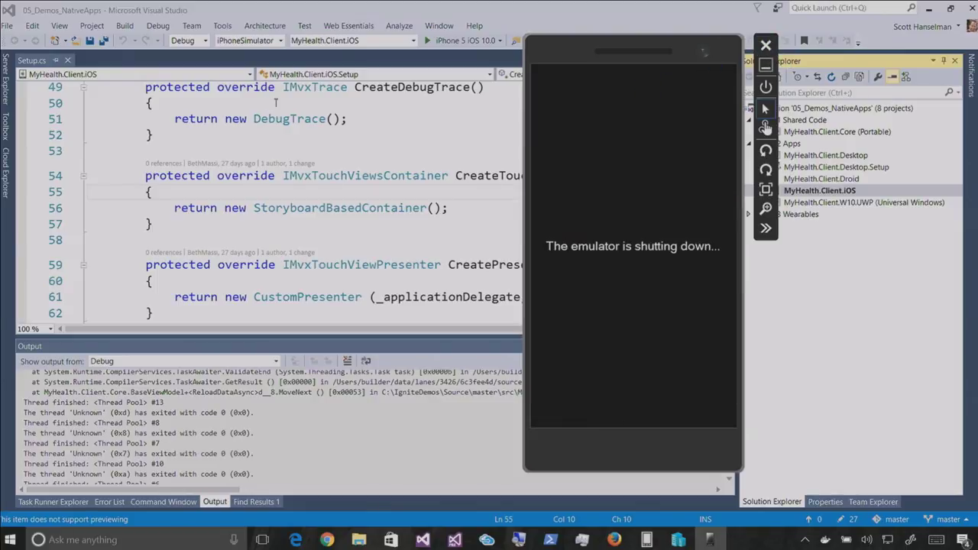
left_click(326, 104)
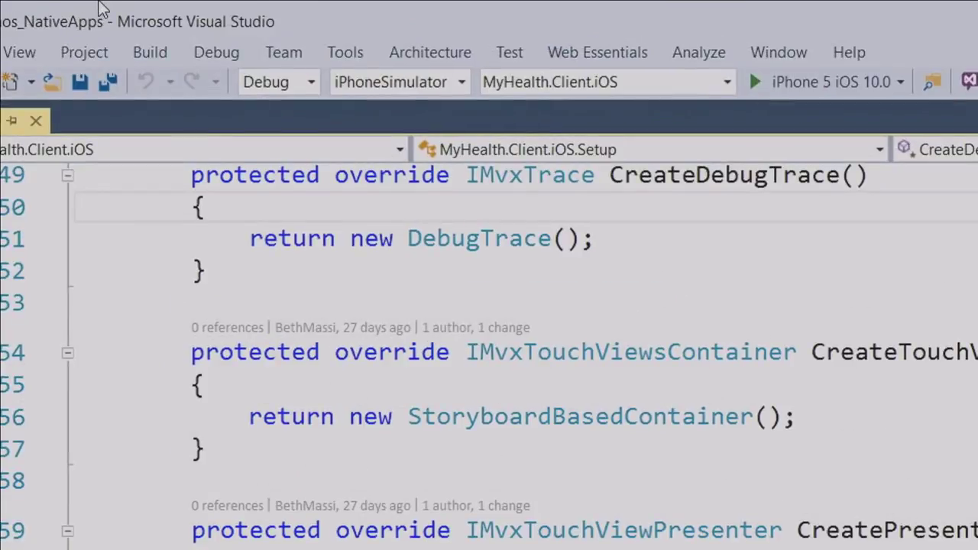
Debug MyHealth.Client.iOS on iPhoneSimulator with the iPhone 5 iOS 10.0 device
left_click(462, 81)
left_click(467, 81)
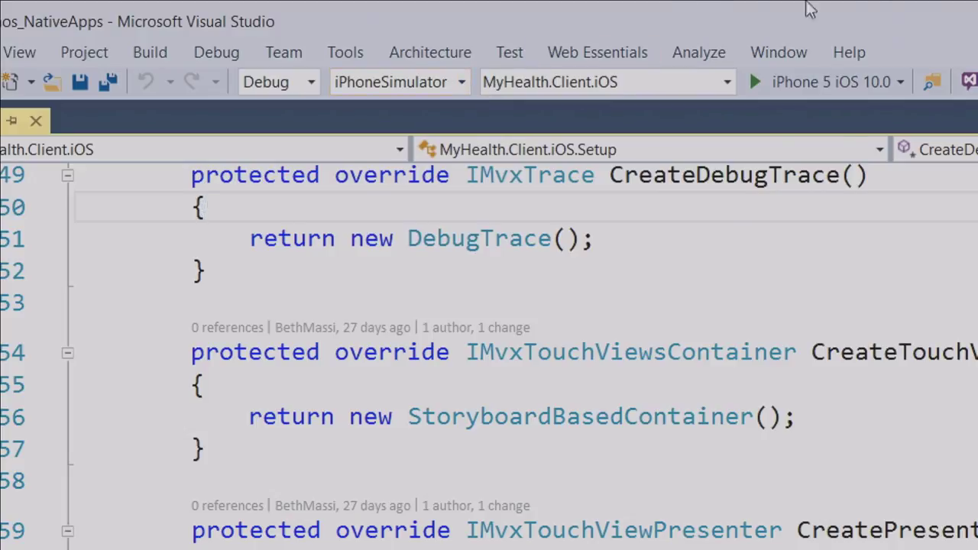
left_click(902, 83)
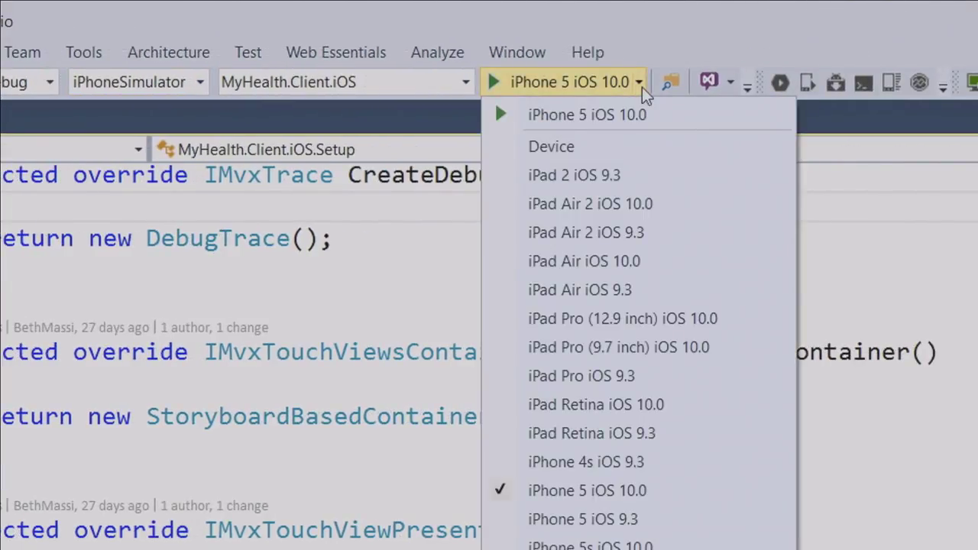
left_click(408, 228)
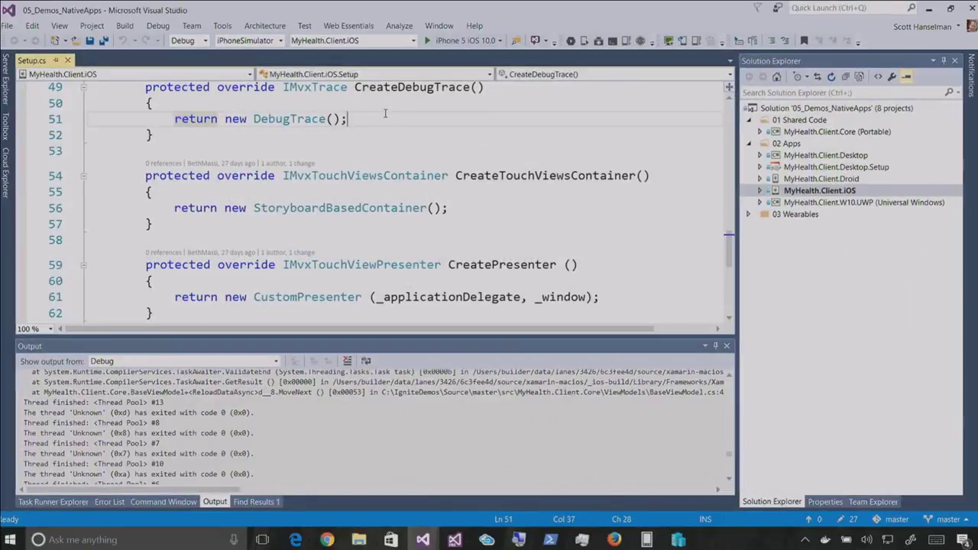
left_click(444, 39)
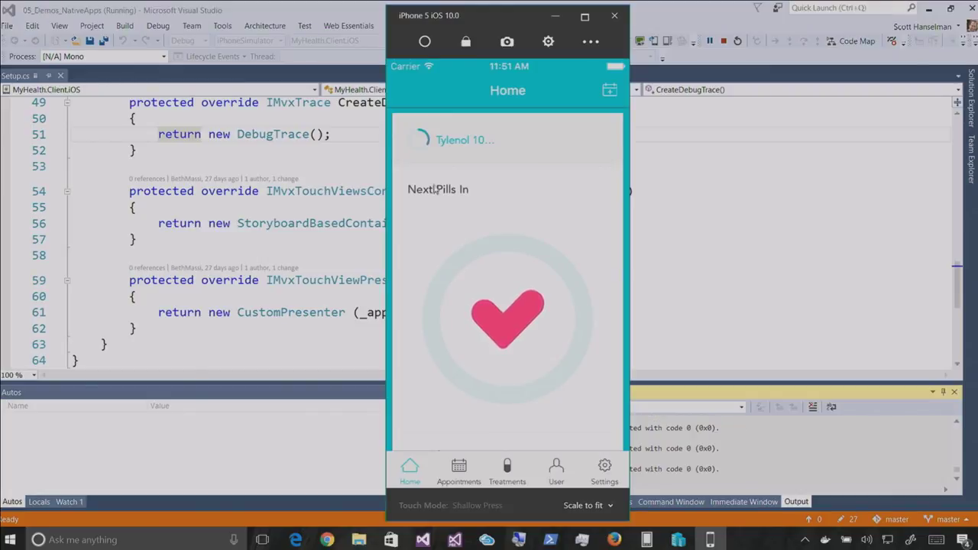
Close the iPhone simulator and show the My Health Clinic2 Overview dashboard in Edge
left_click(624, 19)
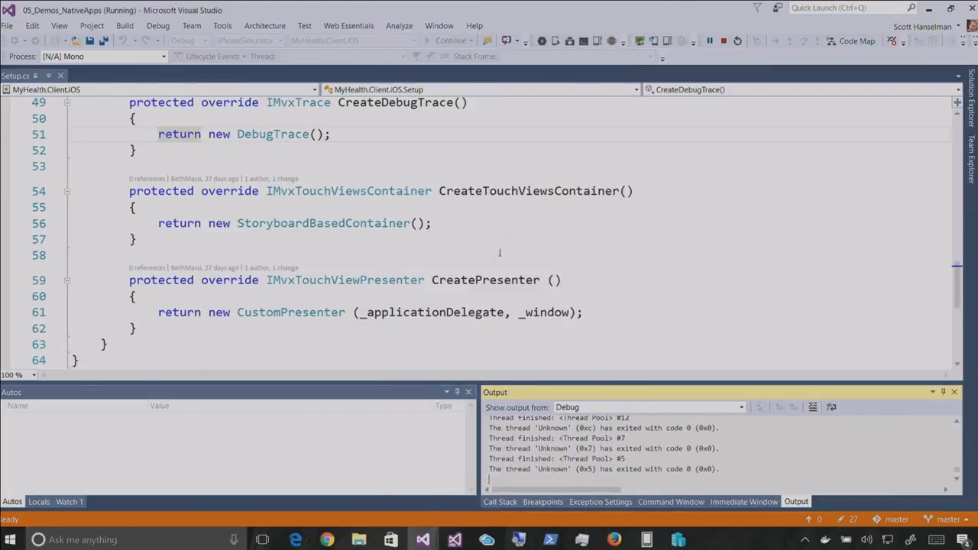
left_click(295, 539)
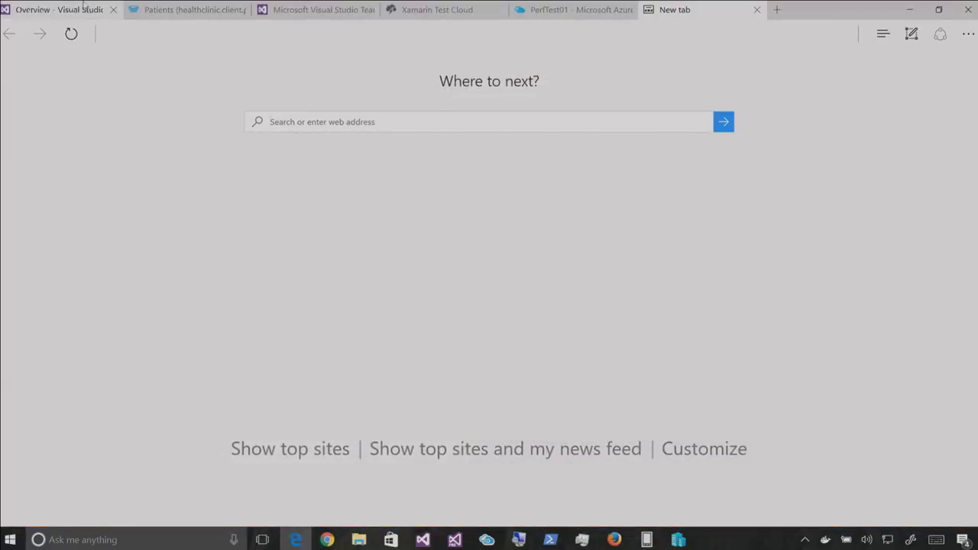
left_click(48, 11)
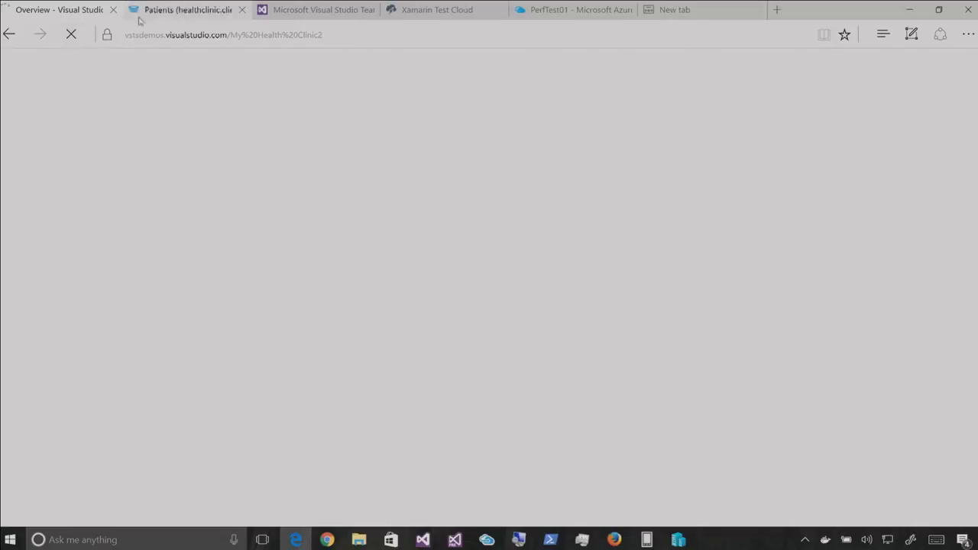
mouse_move(155, 14)
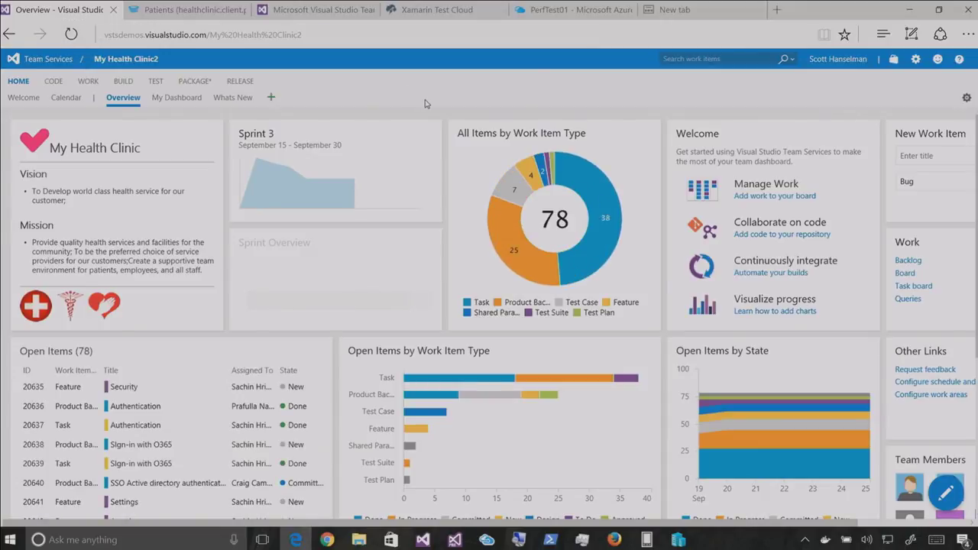
Review PerfTest01 results (82324 successful, 0 failed), then open the Xamarin Android build definition
left_click(544, 13)
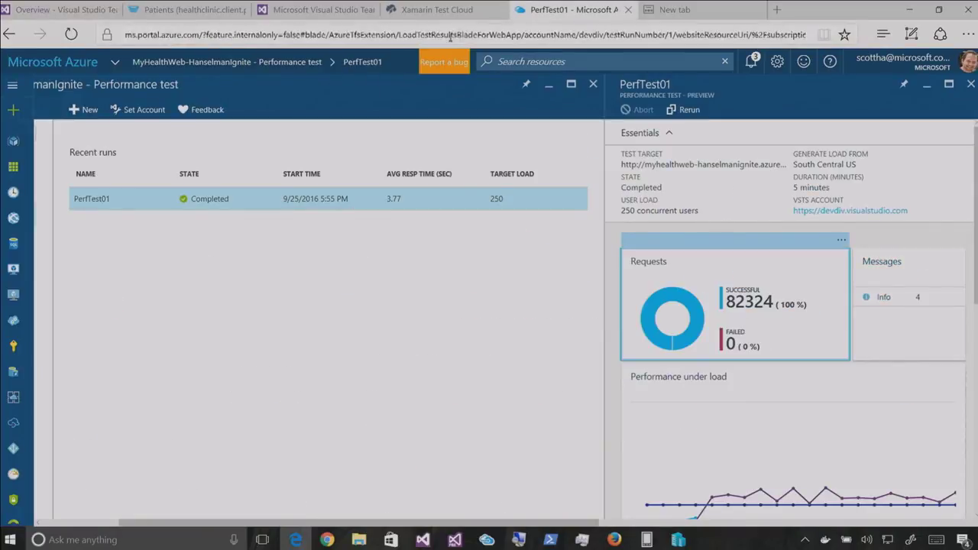
left_click(180, 9)
left_click(313, 9)
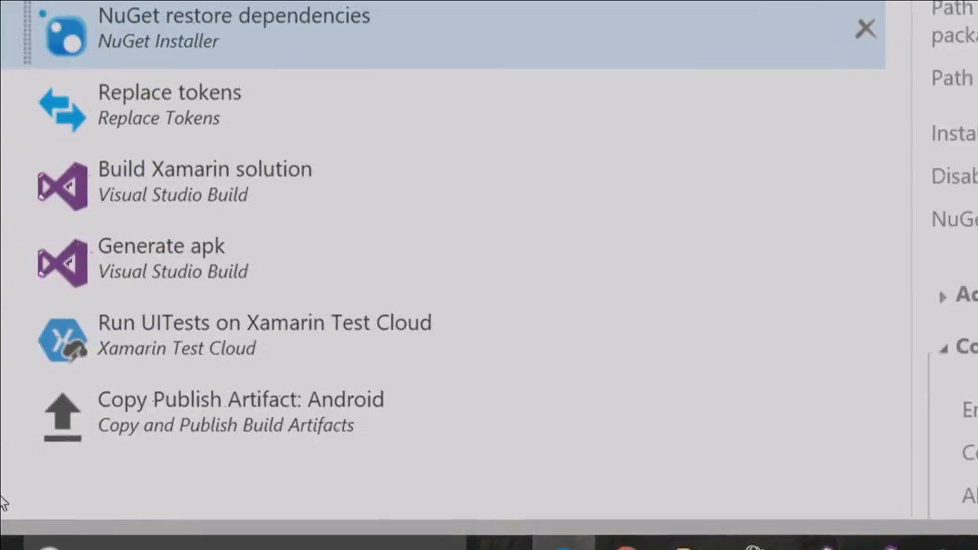
Review the Run UITests on Xamarin Test Cloud task settings, then switch to Xamarin Test Cloud
left_click(298, 359)
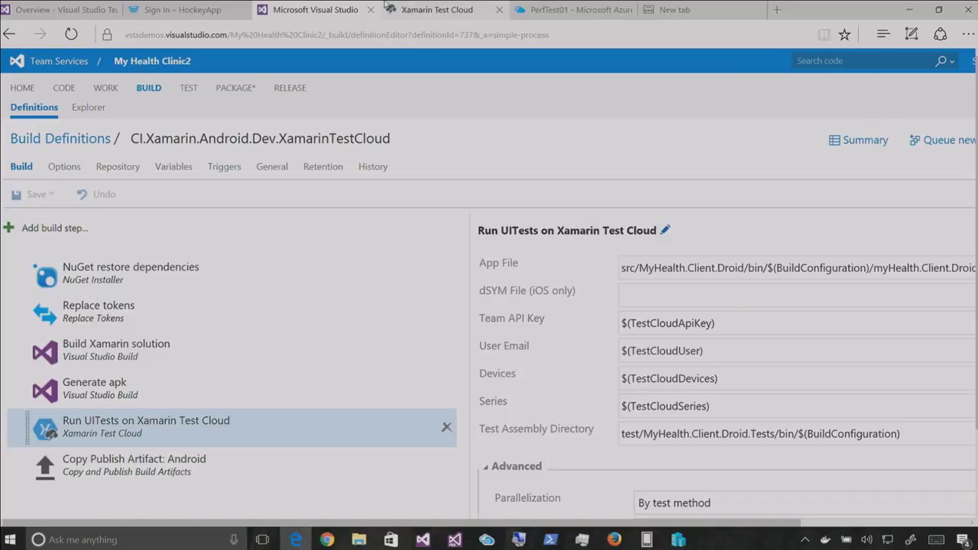
left_click(428, 9)
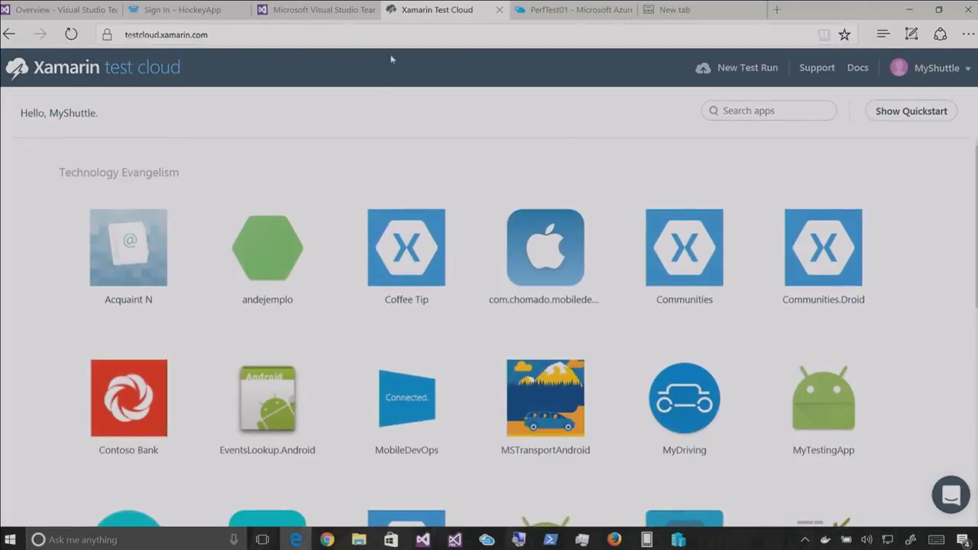
Open the Patients Android app's Sep 21, 2016 test run details
scroll(356, 273, "down", 3)
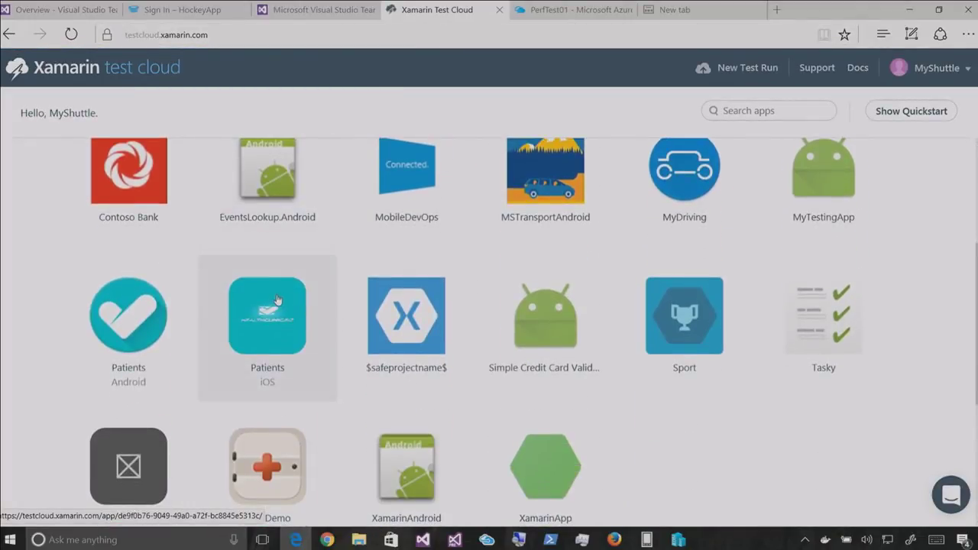
left_click(153, 300)
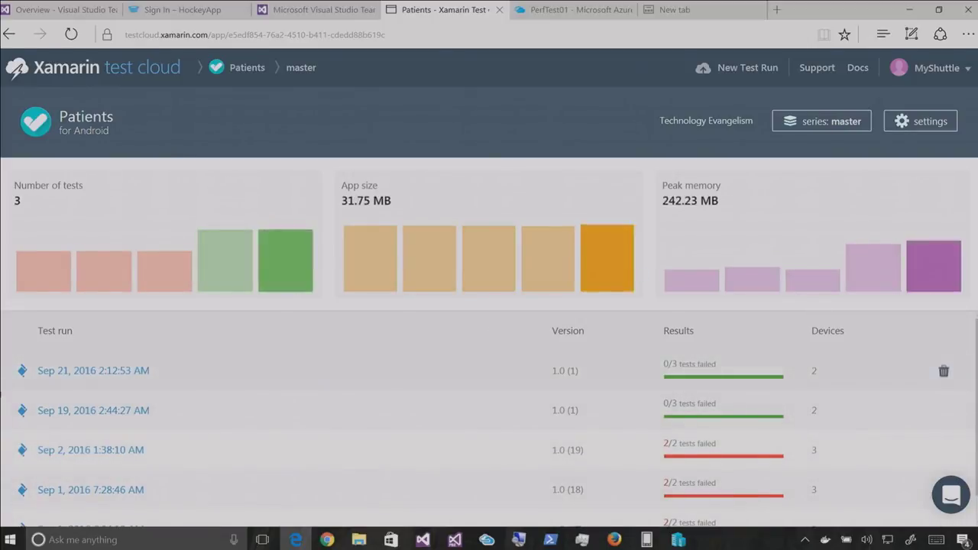
left_click(96, 371)
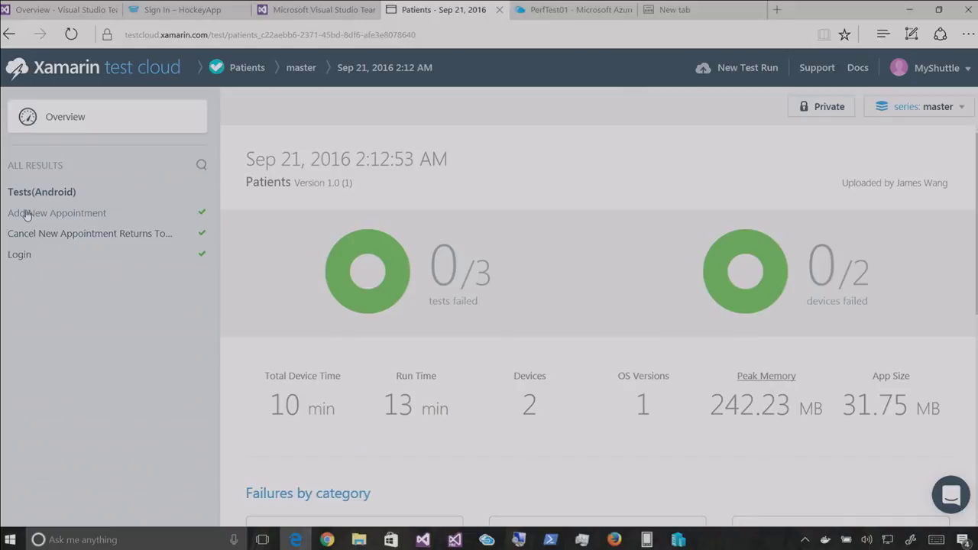
Expand the Add New Appointment test and show its New appointment created screenshots
left_click(21, 259)
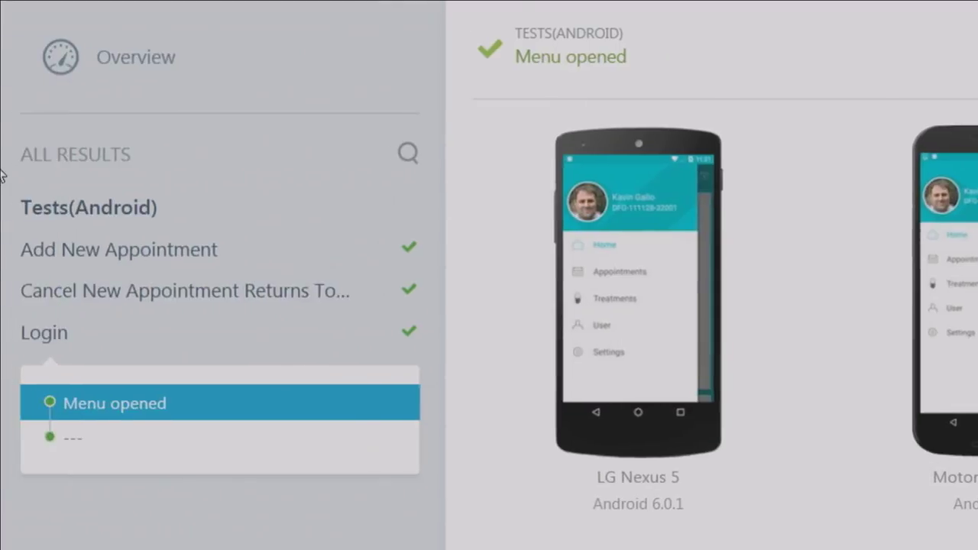
left_click(72, 286)
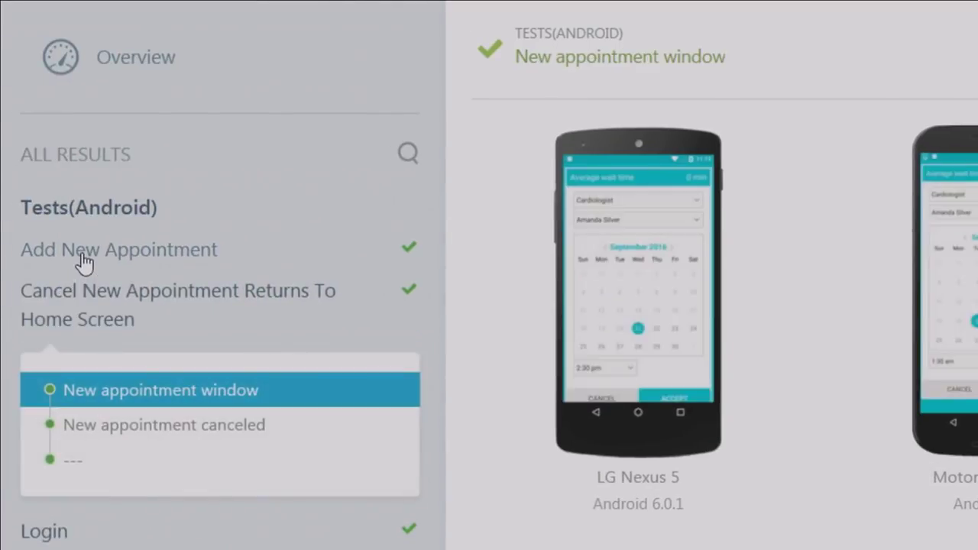
left_click(80, 258)
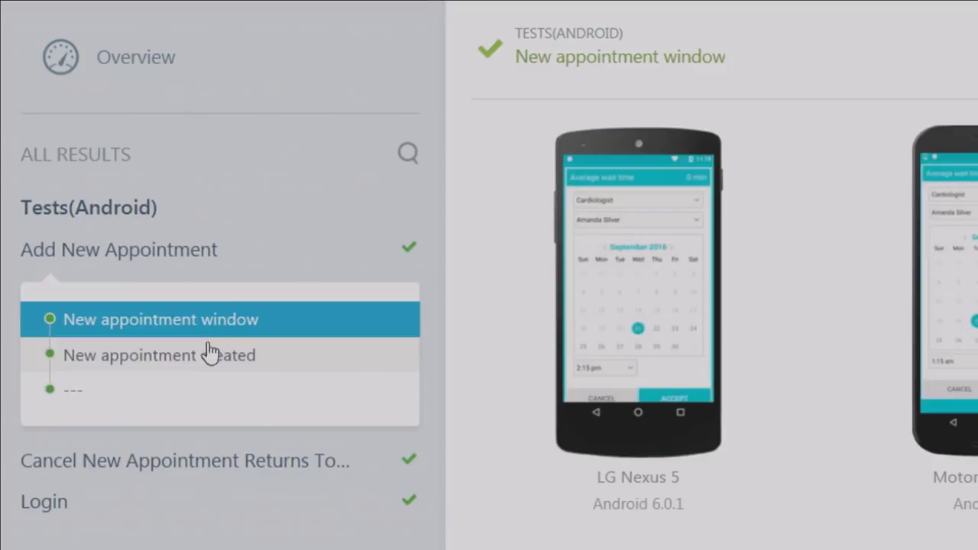
left_click(211, 353)
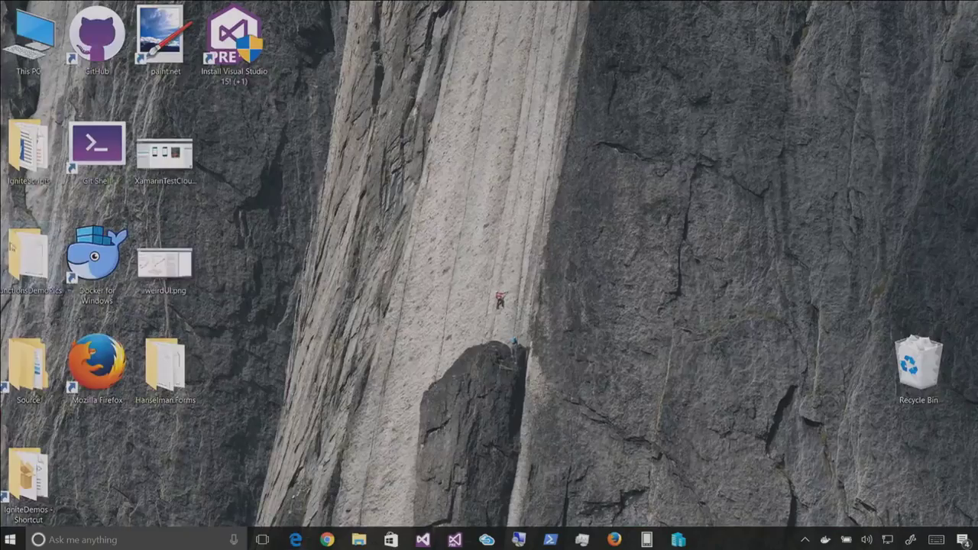
View XamarinTestCloudGalaxyNote.png in Photos, then return to the Test Cloud results
left_click(172, 164)
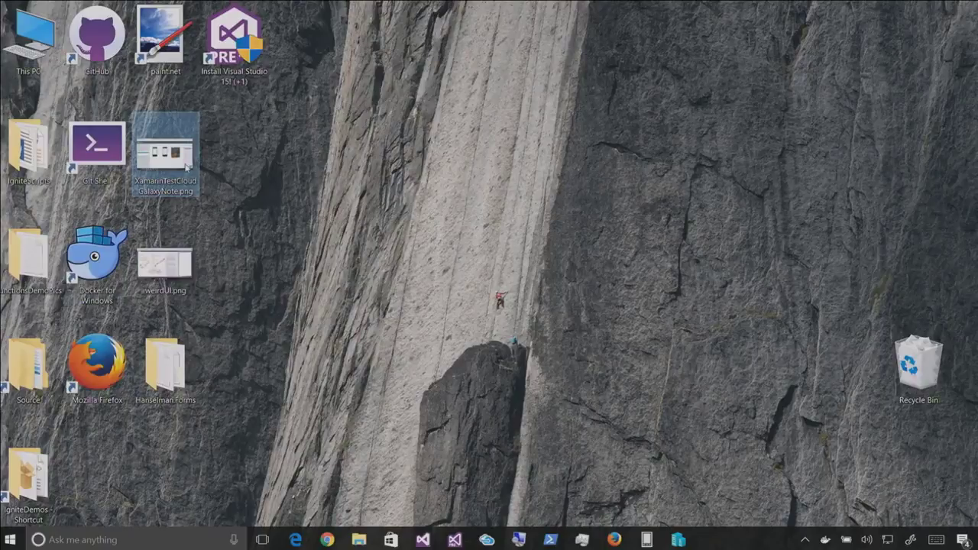
double_click(186, 165)
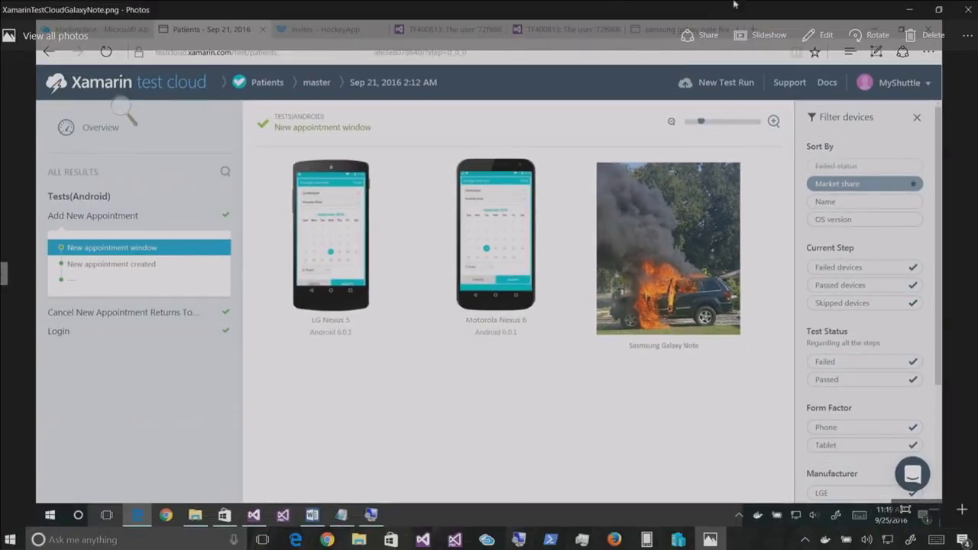
key("alt+Tab")
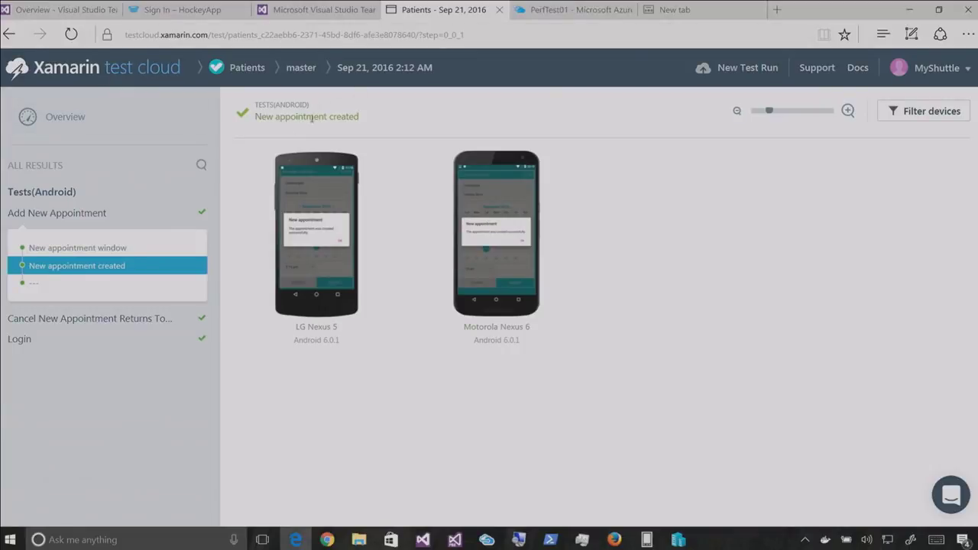
Inspect the LG Nexus 5 details for the New appointment window step, then close the Patients results
left_click(82, 214)
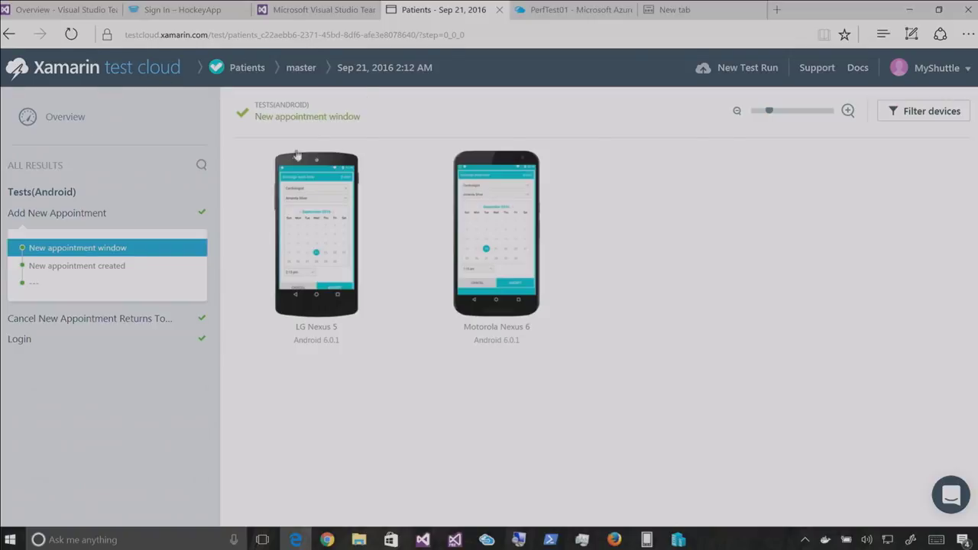
left_click(300, 176)
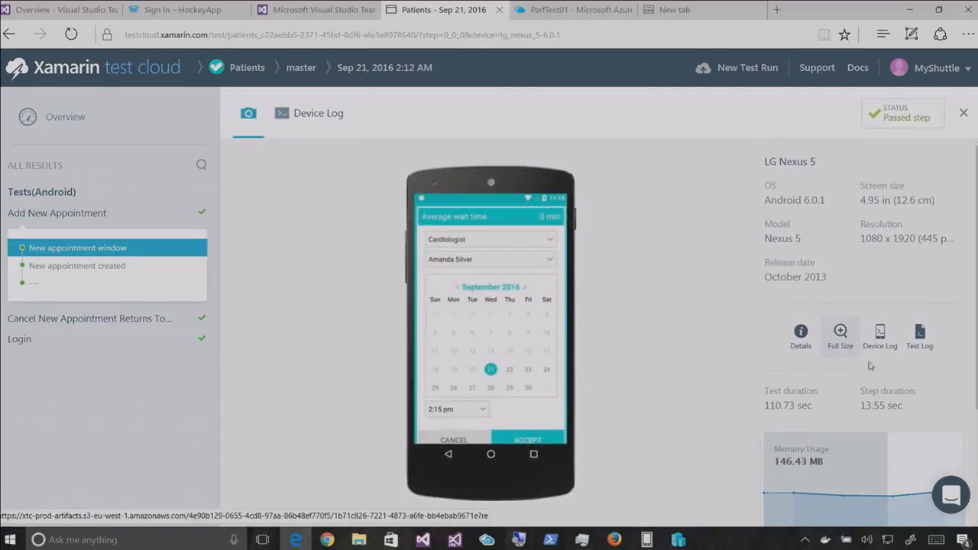
scroll(875, 294, "down", 2)
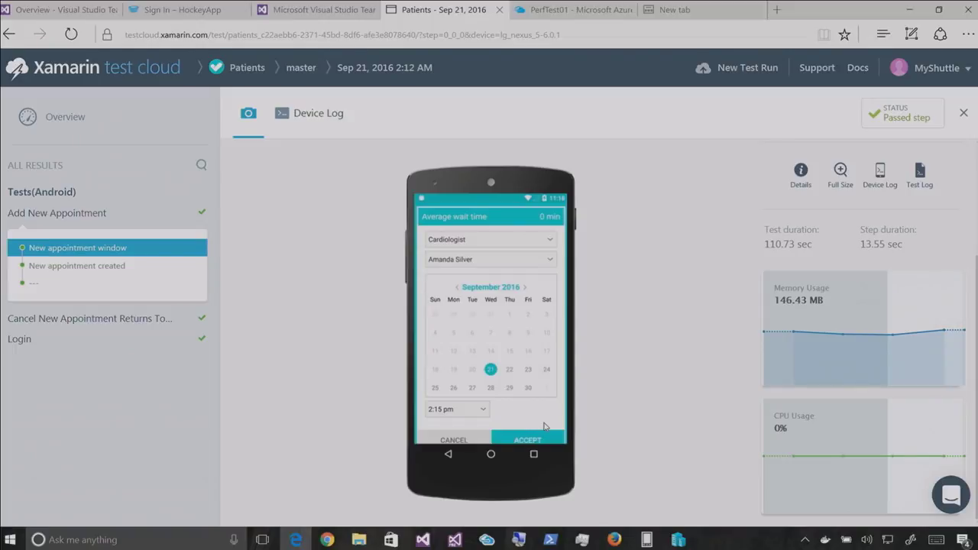
middle_click(434, 5)
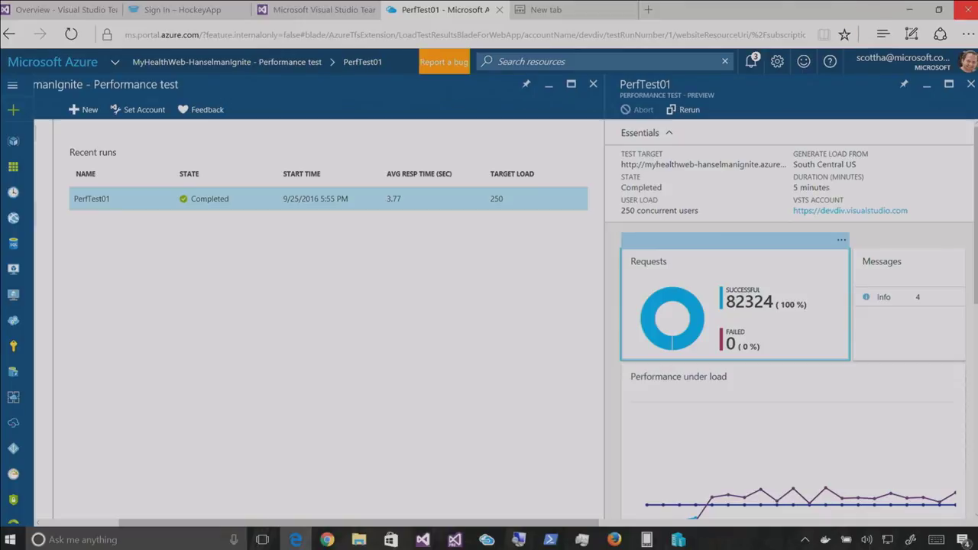
left_click(899, 6)
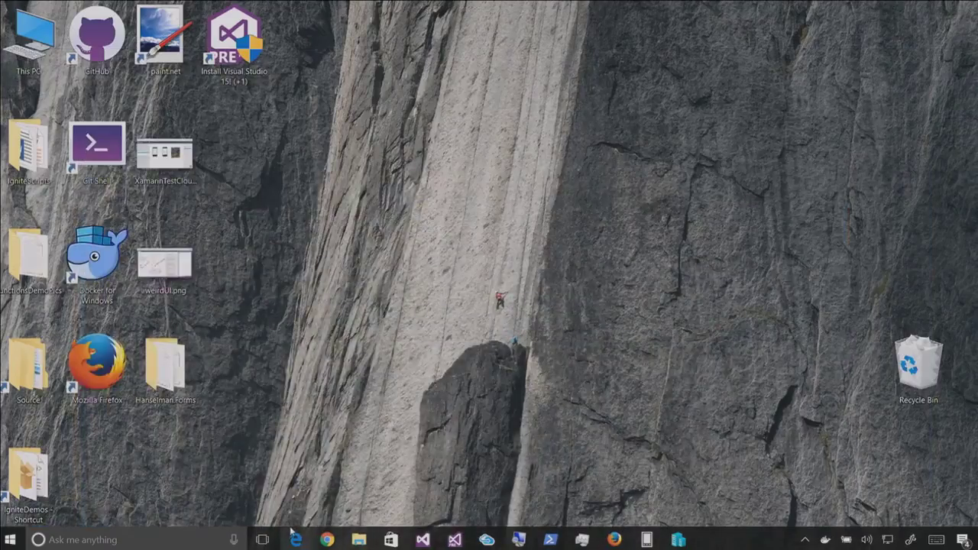
left_click(326, 539)
left_click(295, 539)
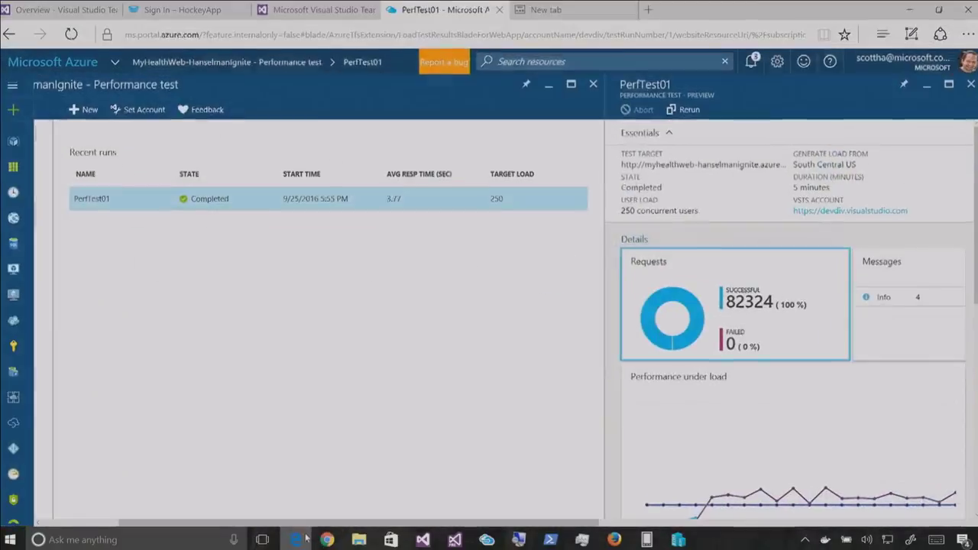
left_click(613, 539)
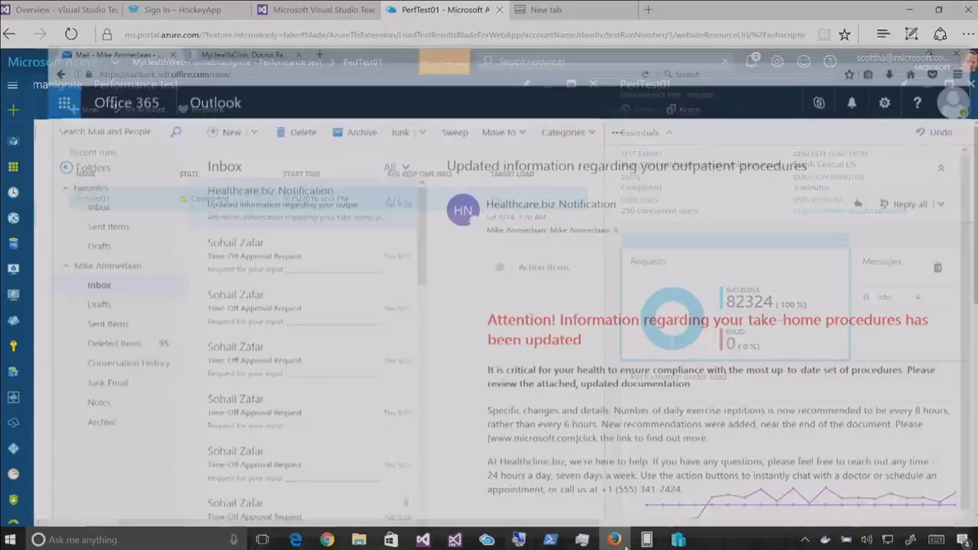
left_click(217, 10)
left_click(69, 10)
left_click(296, 539)
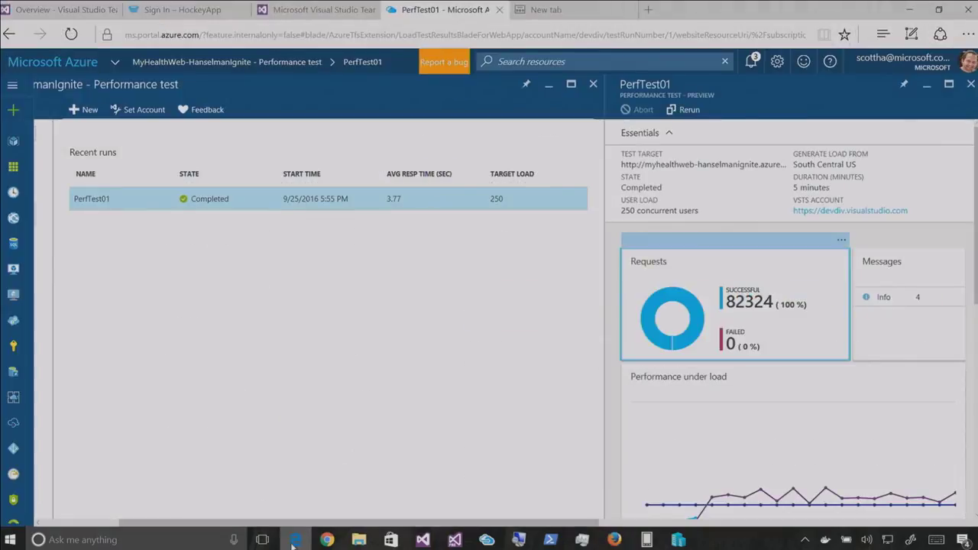
right_click(294, 544)
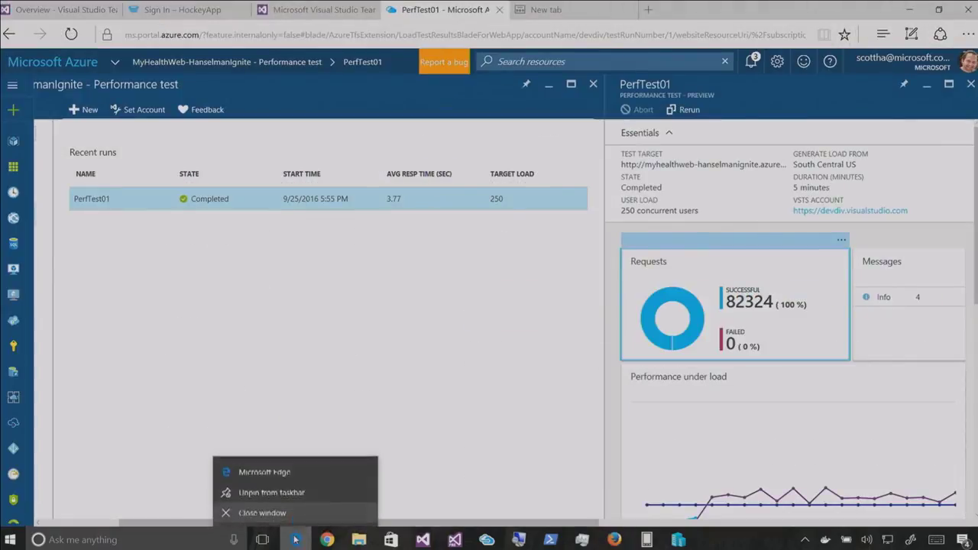
Open an InPrivate browser window and the 6-Demo_Office.docx setup notes in Word
left_click(256, 470)
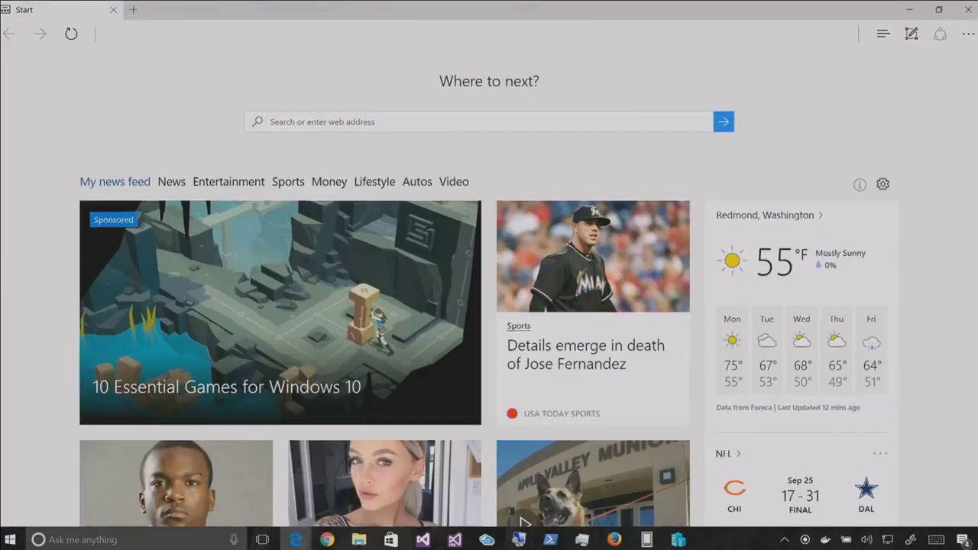
left_click(968, 34)
left_click(916, 95)
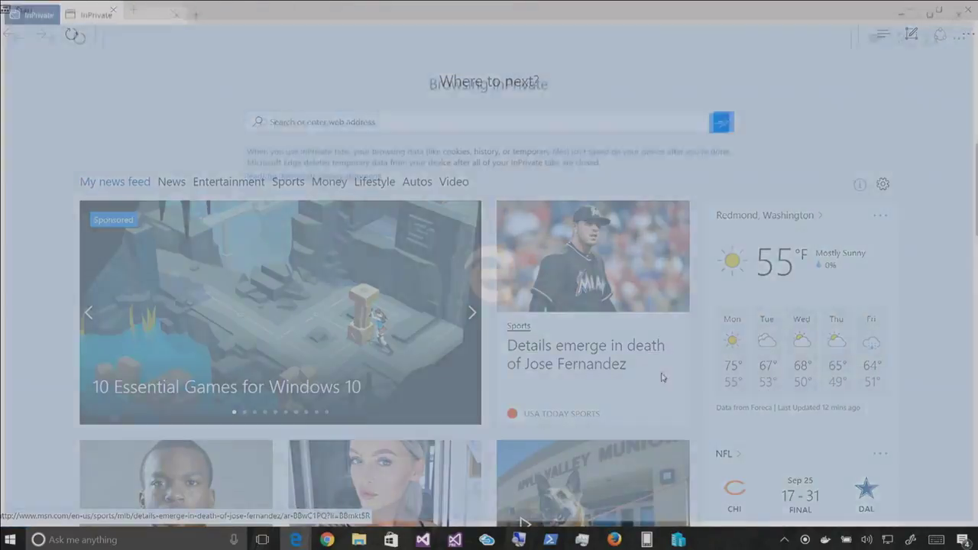
mouse_move(360, 540)
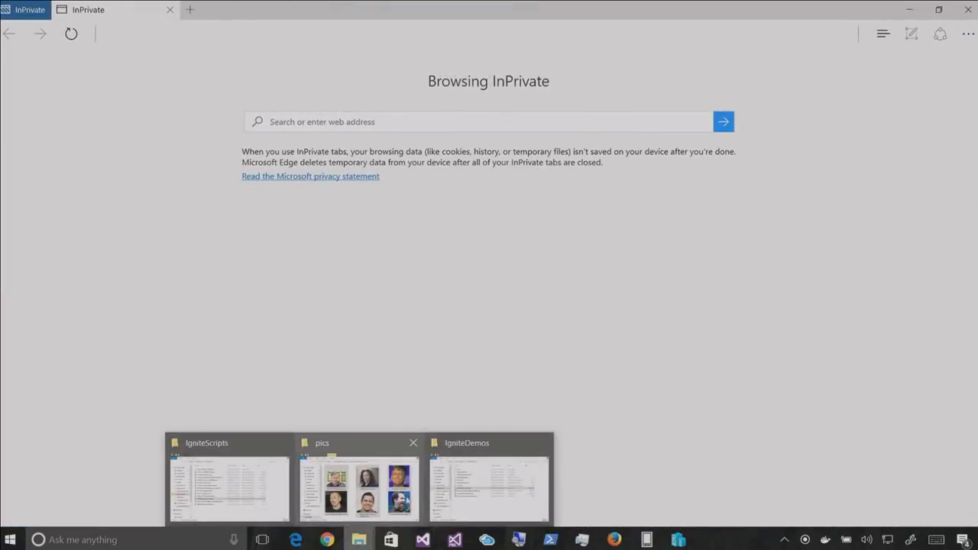
left_click(363, 466)
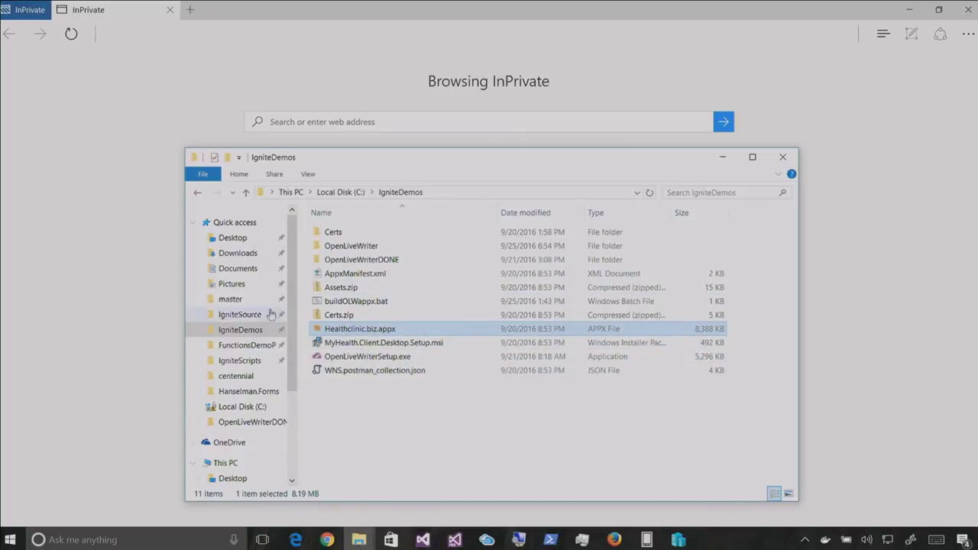
left_click(239, 359)
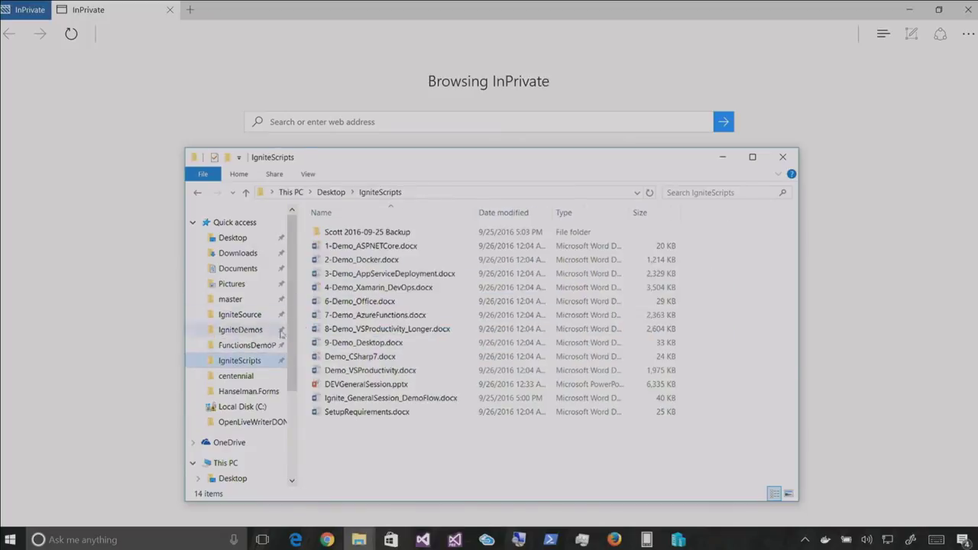
double_click(369, 303)
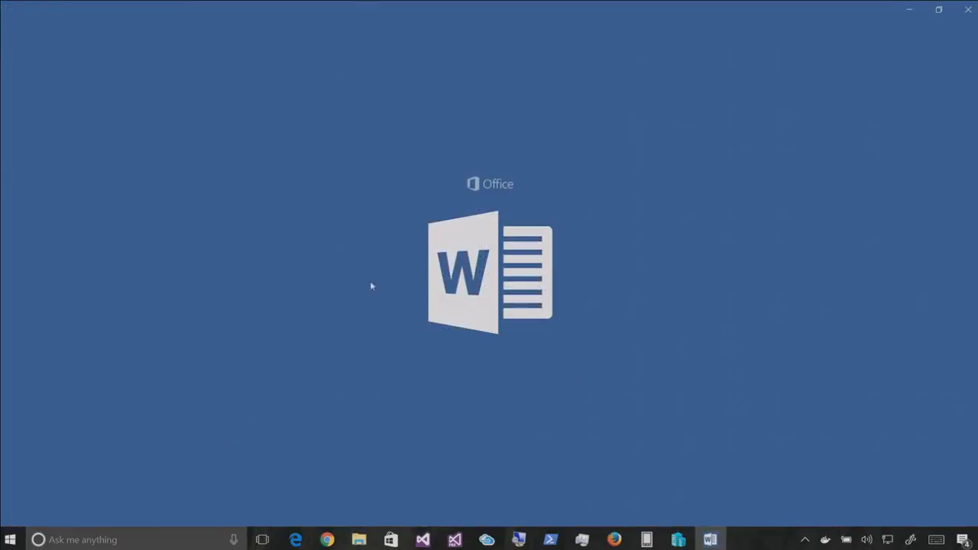
Load the SharePoint library link from the notes in the private window
scroll(105, 266, "down", 15)
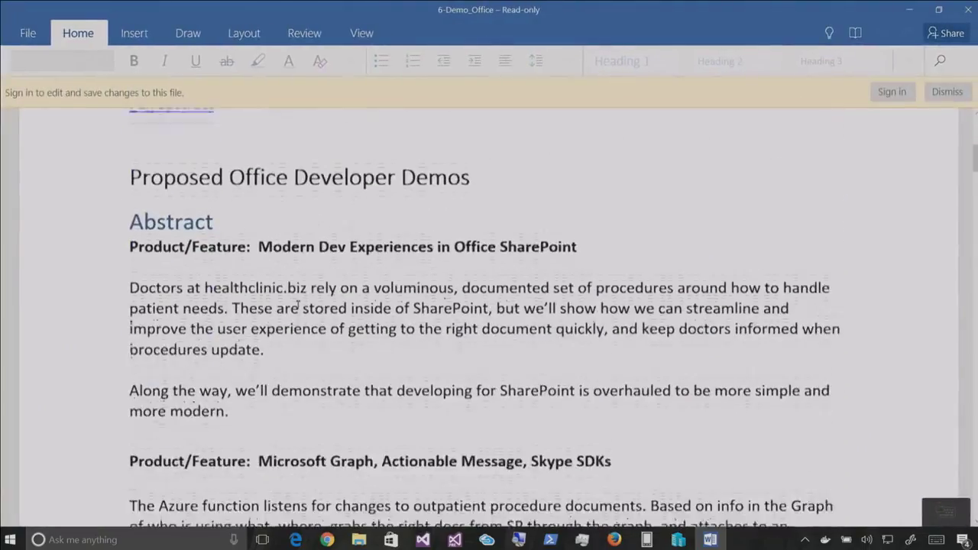
left_click_drag(105, 266, 113, 517)
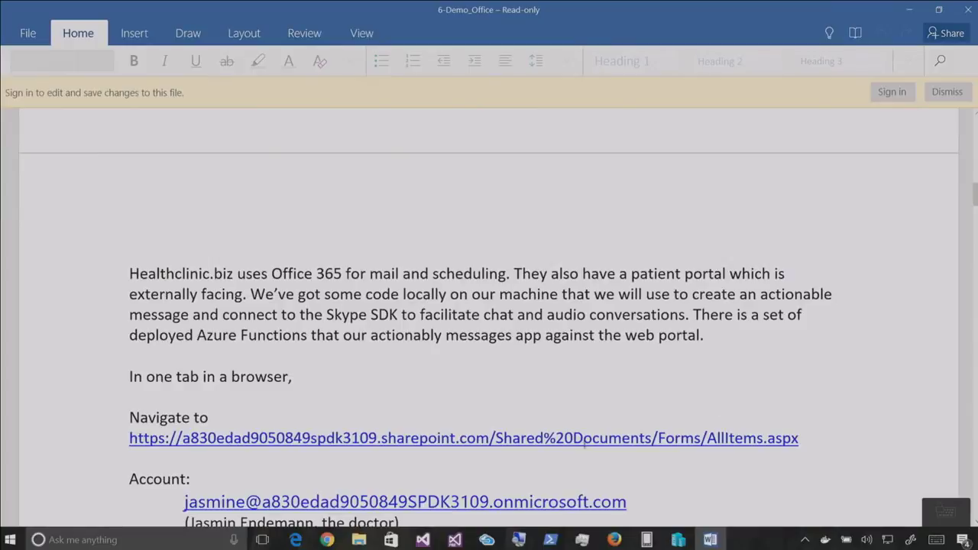
left_click_drag(807, 436, 124, 439)
key("ctrl+c")
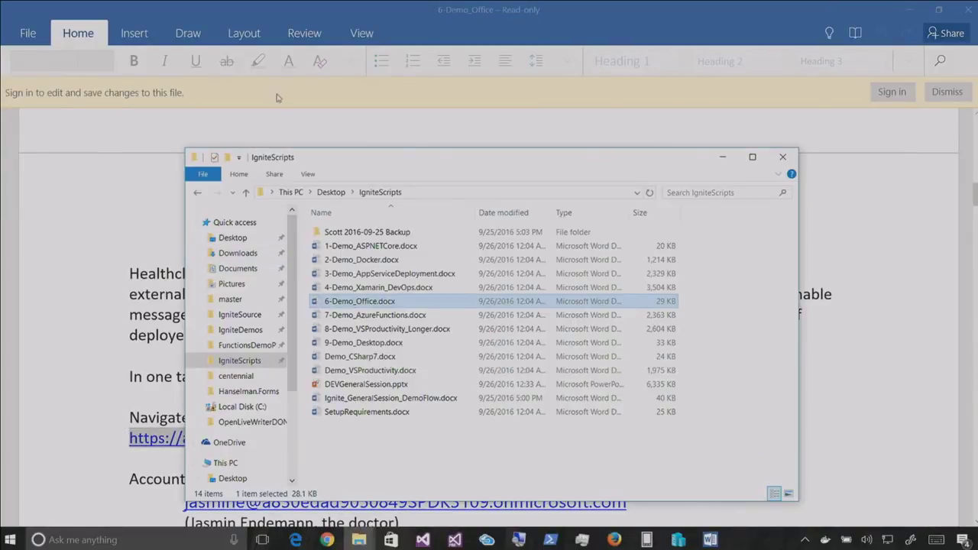
key("alt+Tab")
key("ctrl+v")
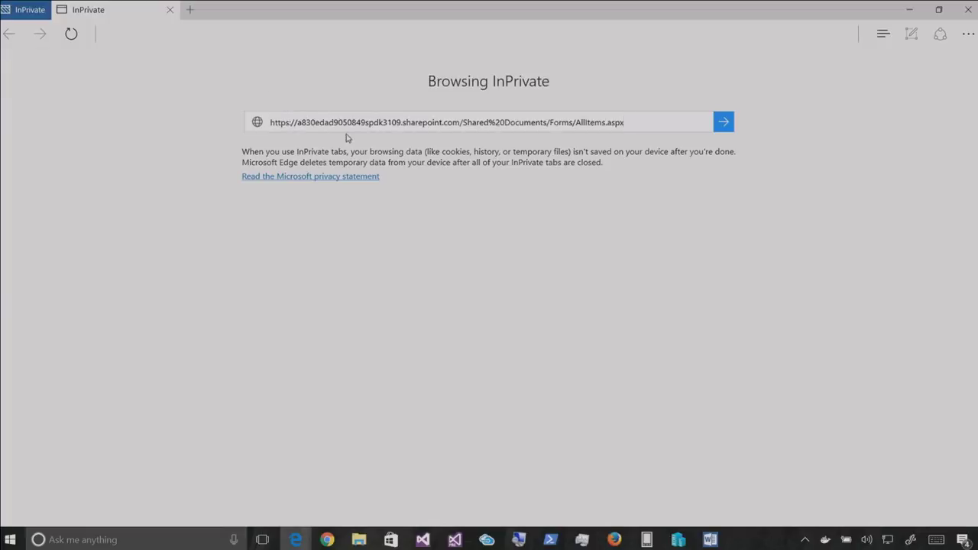
key("Return")
Sign in to Office 365 with the doctor's e-mail from the notes and the account password
key("alt+Tab")
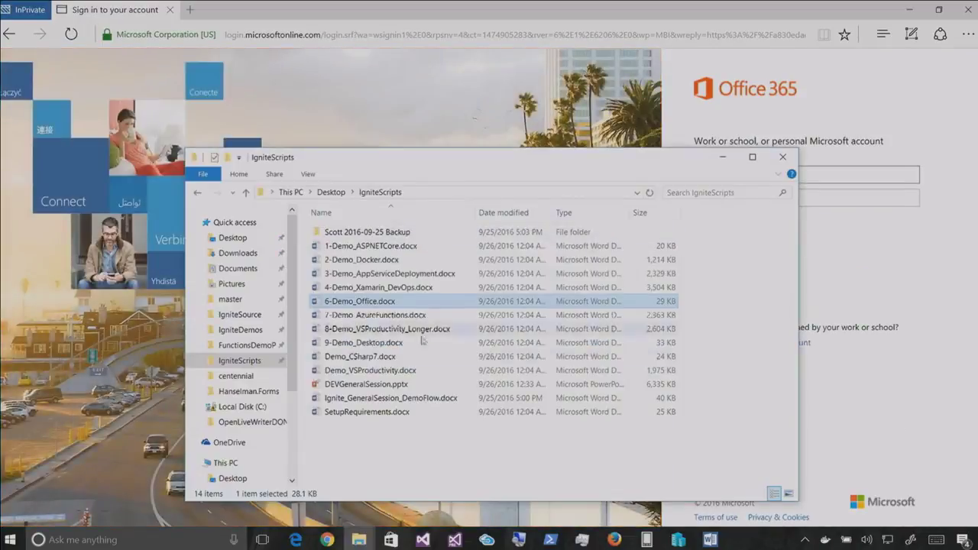
key("alt+Tab")
left_click_drag(616, 497, 218, 493)
key("ctrl+c")
key("alt+Tab")
key("alt+Tab")
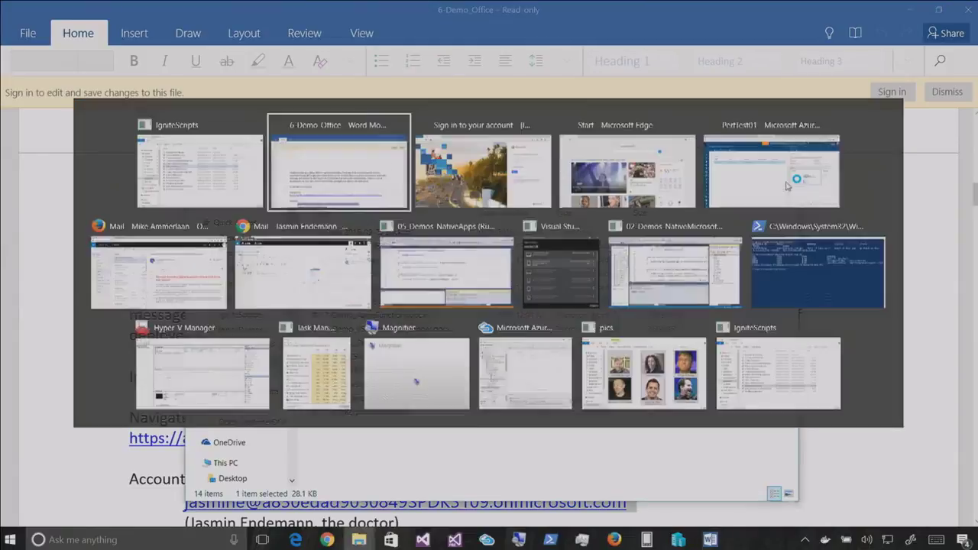
key("ctrl+v")
key("Tab")
type("****")
left_click(705, 266)
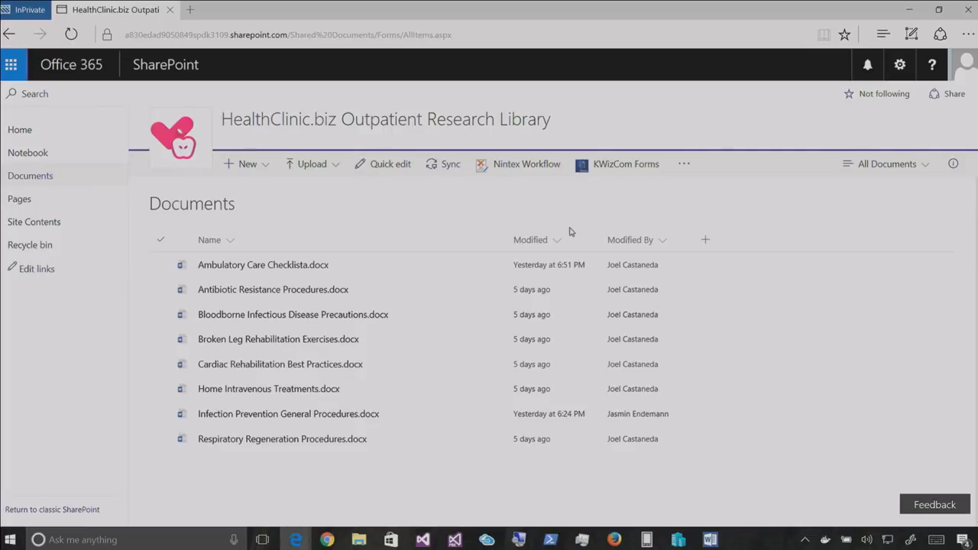
key("ctrl+plus")
scroll(581, 237, "down", 1)
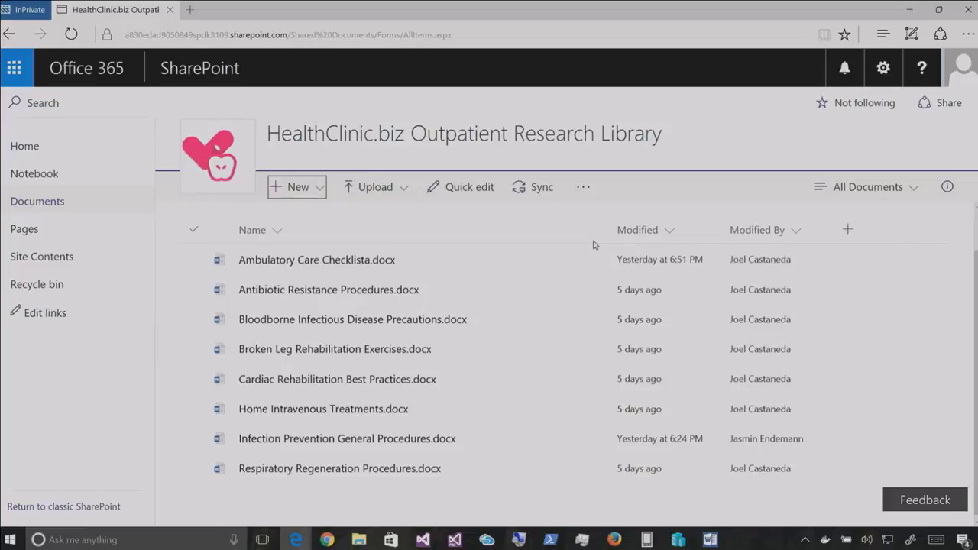
scroll(399, 273, "up", 1)
scroll(412, 286, "down", 1)
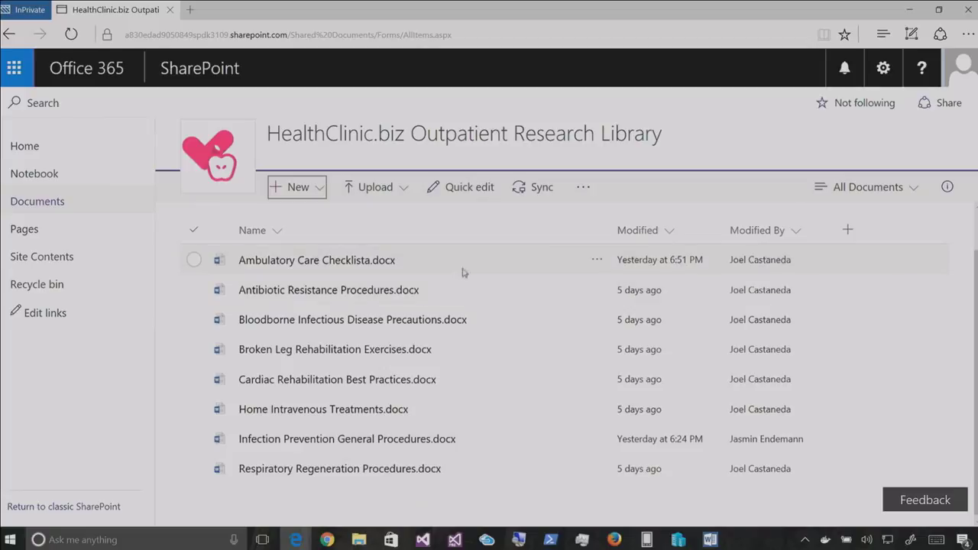
Open Infection Prevention General Procedures.docx for editing in the browser
left_click(312, 441)
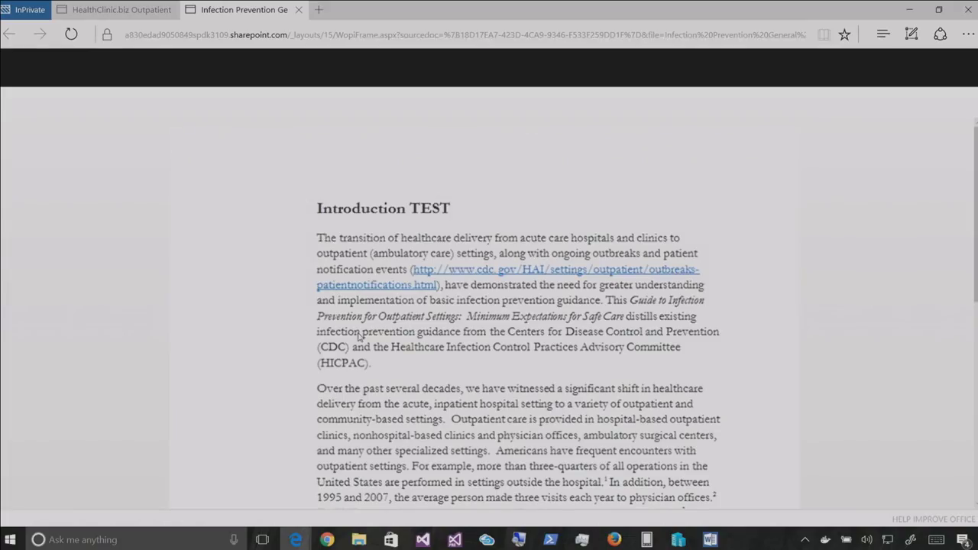
triple_click(641, 237)
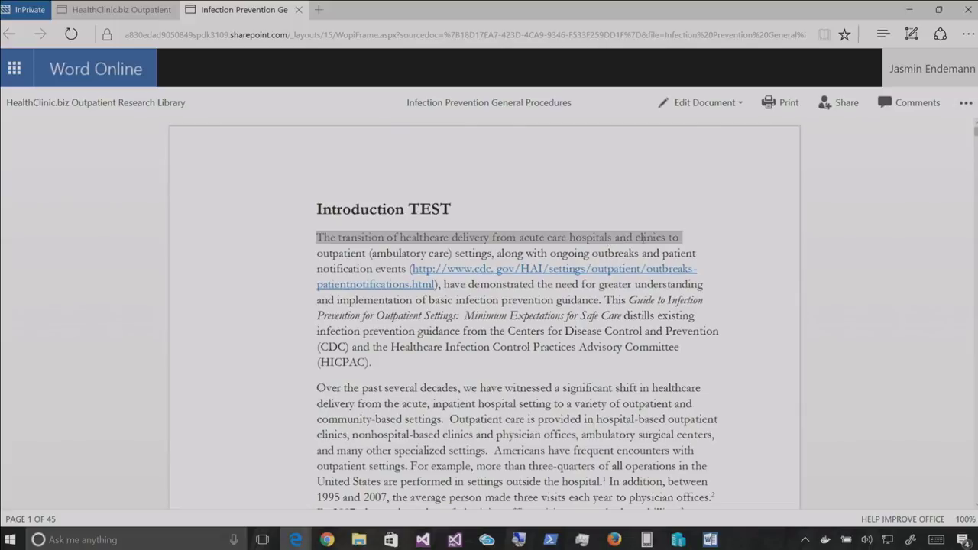
left_click(701, 102)
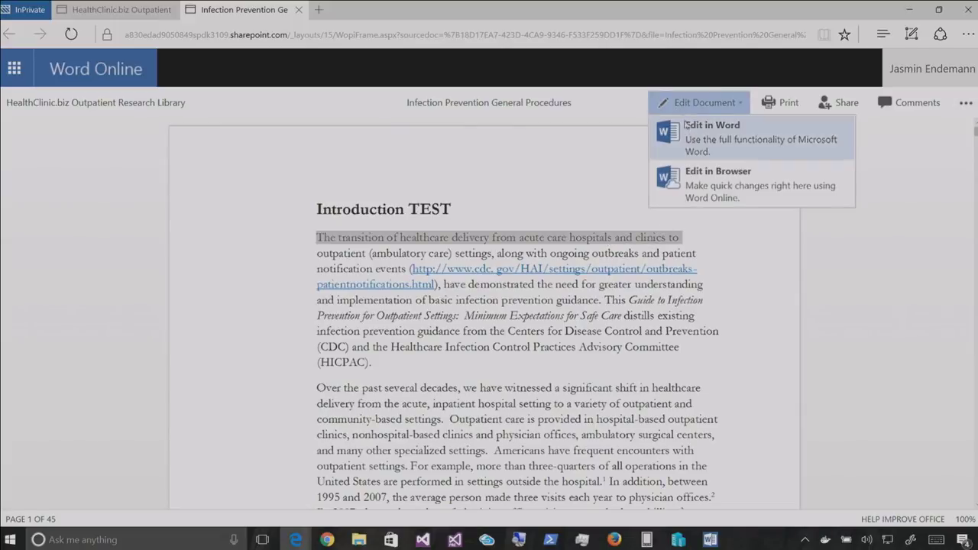
left_click(688, 175)
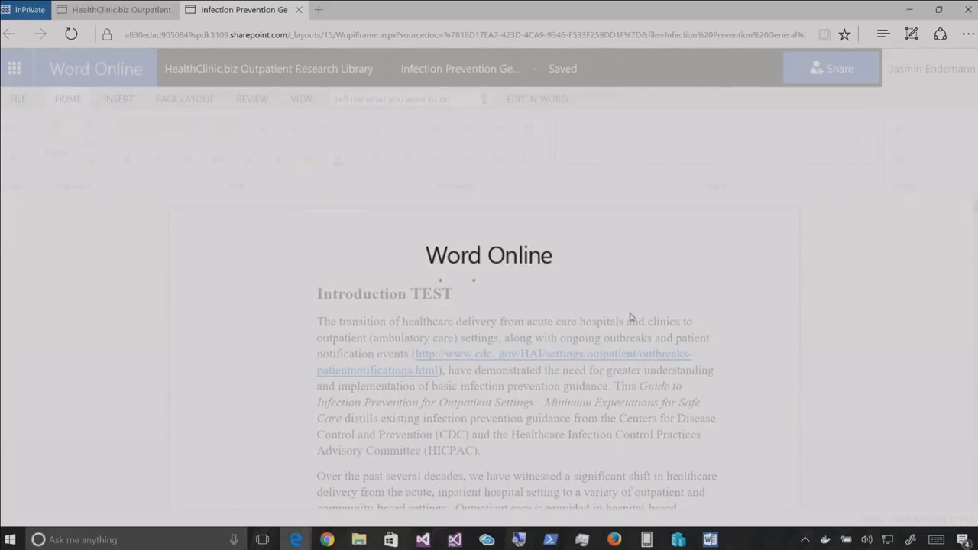
Delete " and clinics" and the plural s from the first sentence
left_click_drag(626, 322, 671, 322)
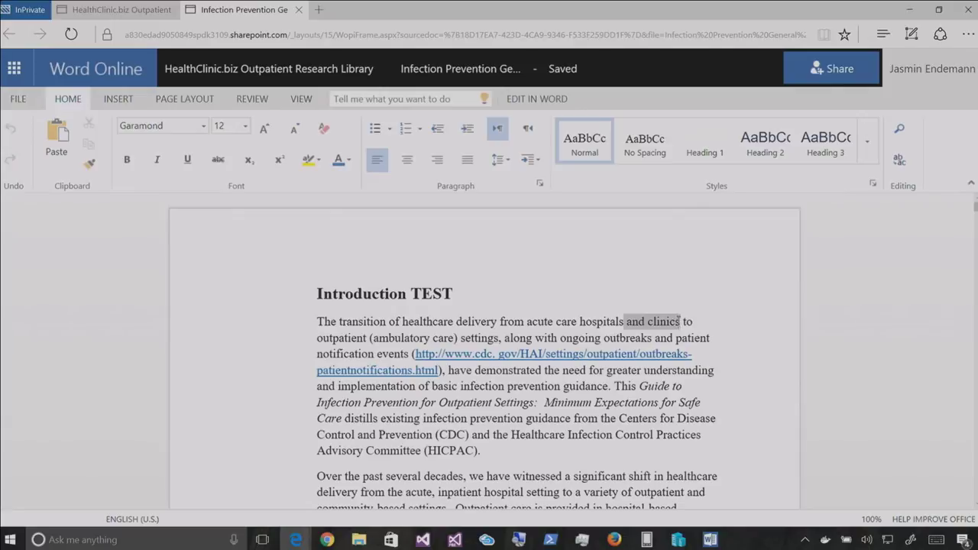
key("BackSpace")
key("BackSpace")
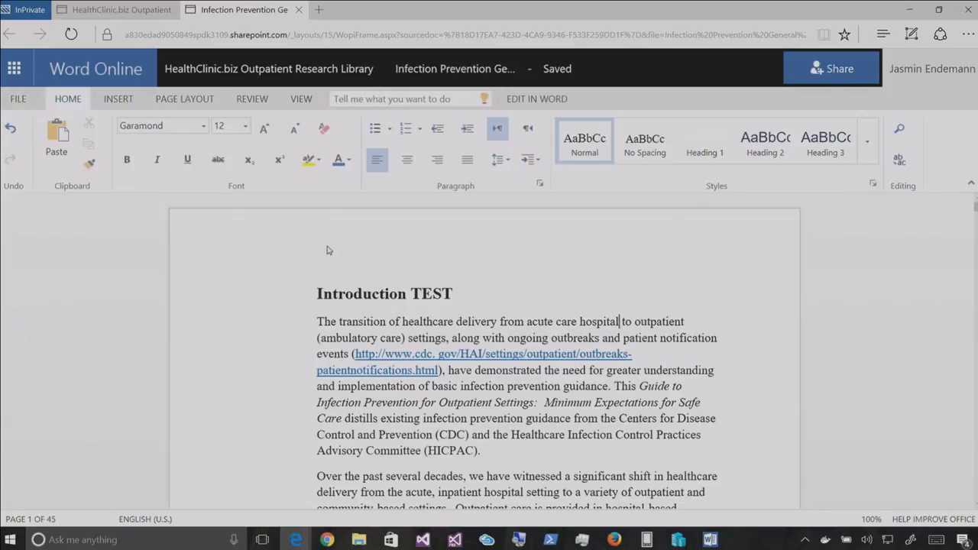
left_click(319, 294)
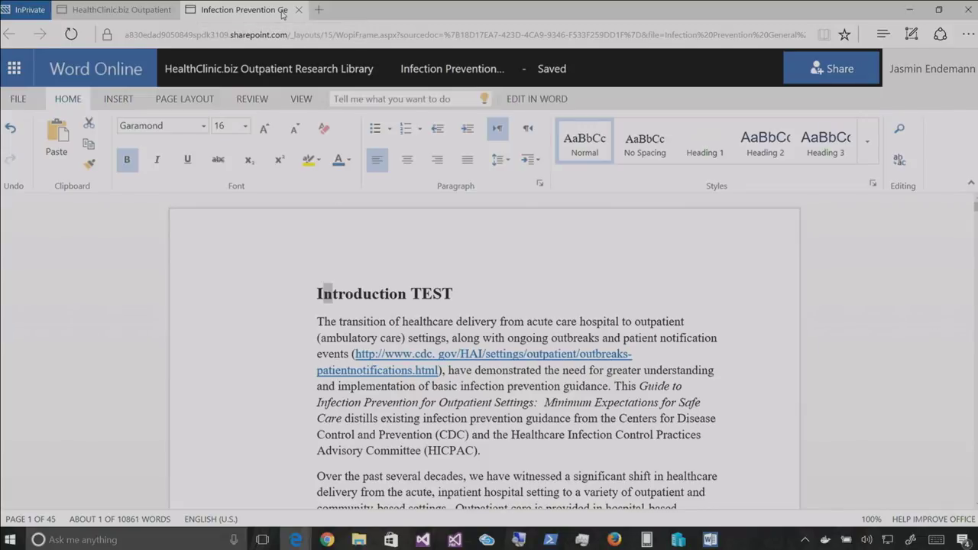
Cycle through the Edge windows: SharePoint library, Azure performance test, new tab and start page
left_click(115, 9)
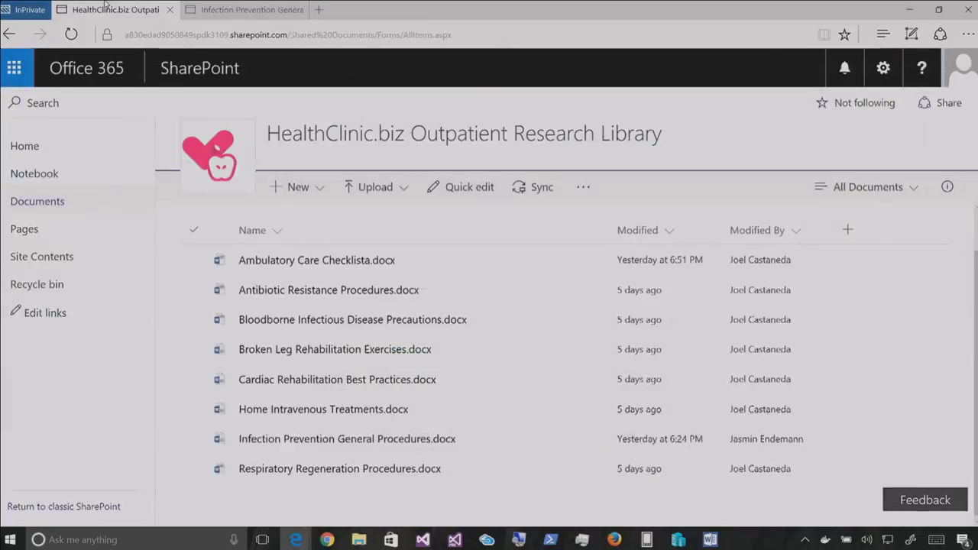
mouse_move(297, 539)
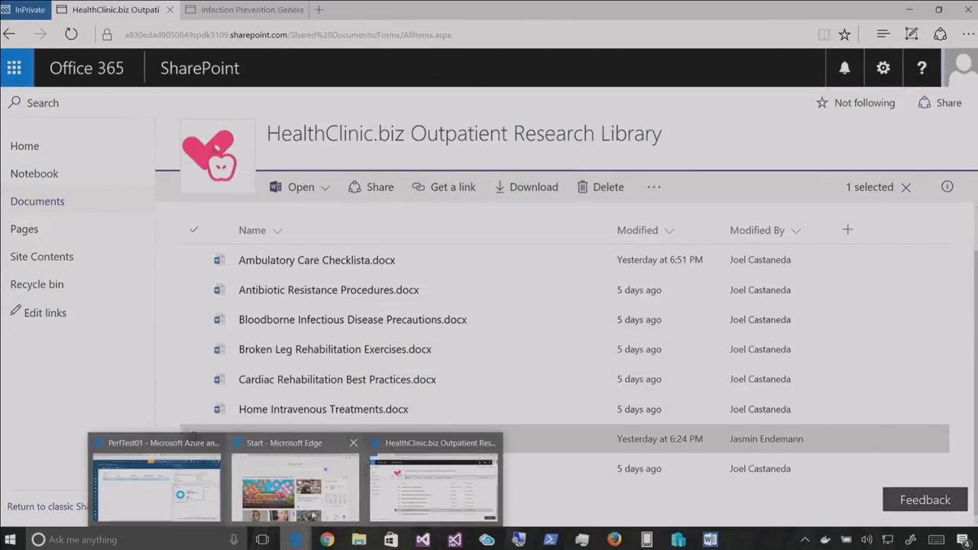
left_click(157, 482)
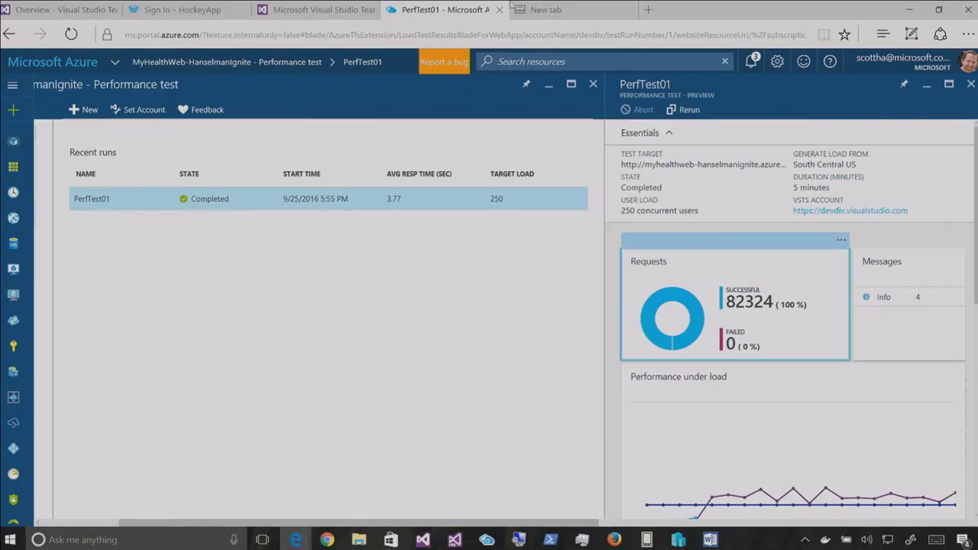
key("ctrl+Tab")
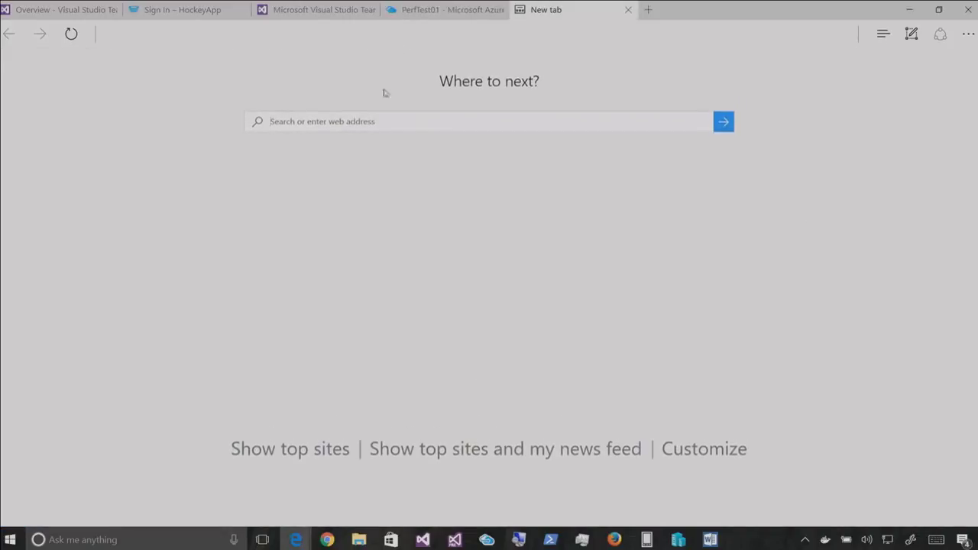
mouse_move(295, 539)
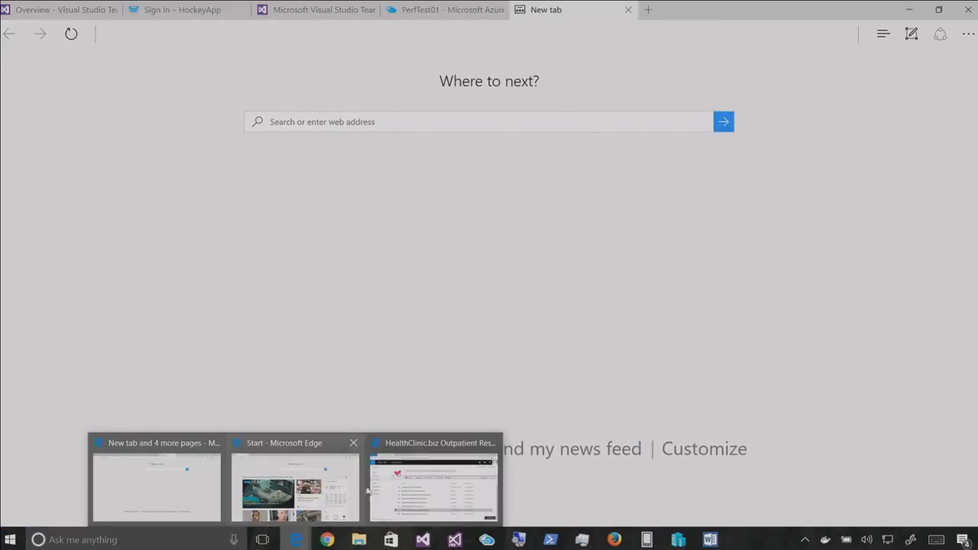
left_click(356, 489)
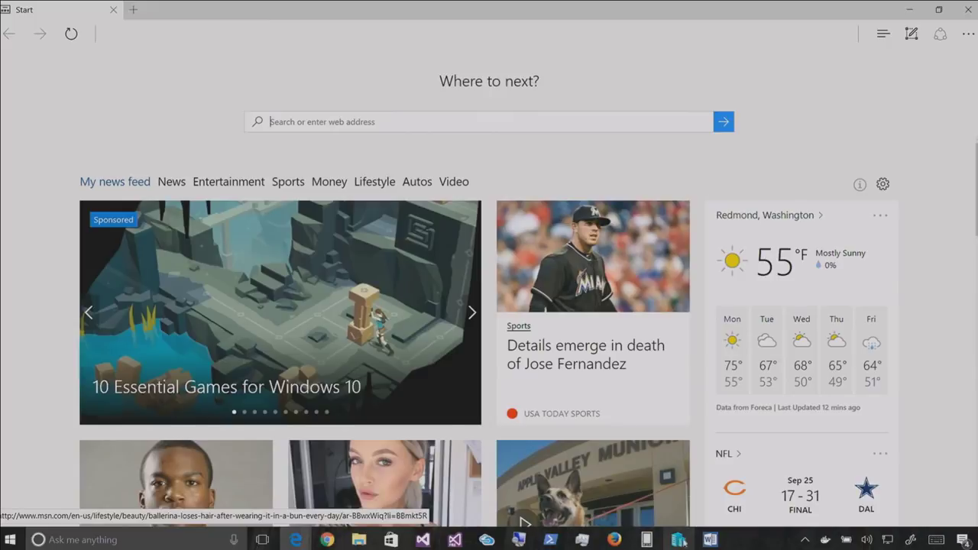
Select the Azure portal address in the setup notes, then minimize everything to the desktop
left_click(710, 539)
scroll(484, 311, "down", 10)
scroll(484, 311, "up", 9)
left_click_drag(630, 311, 130, 269)
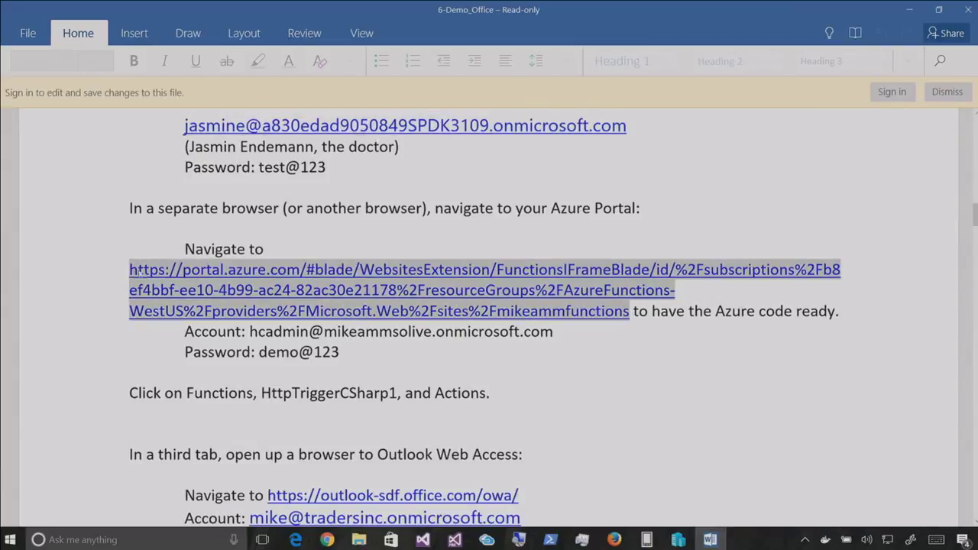
key("super+d")
mouse_move(152, 266)
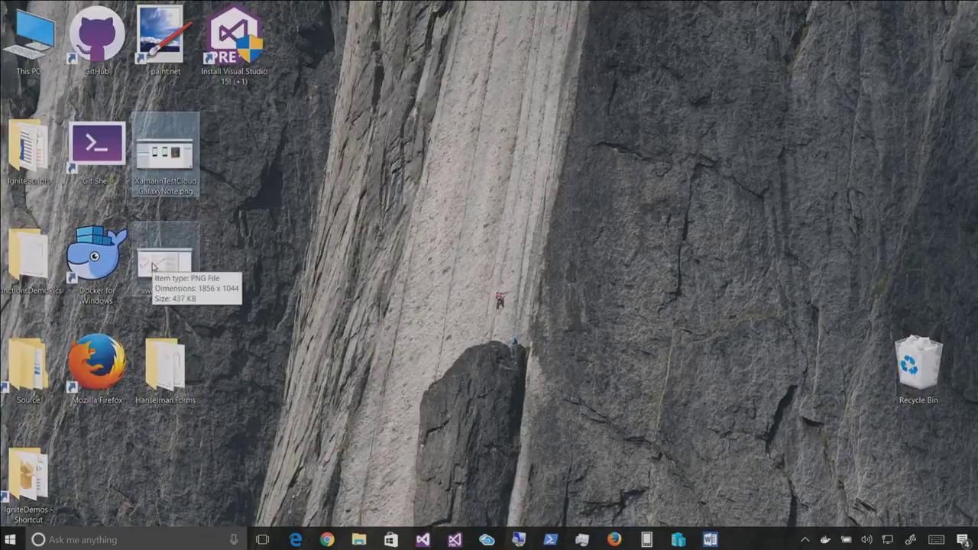
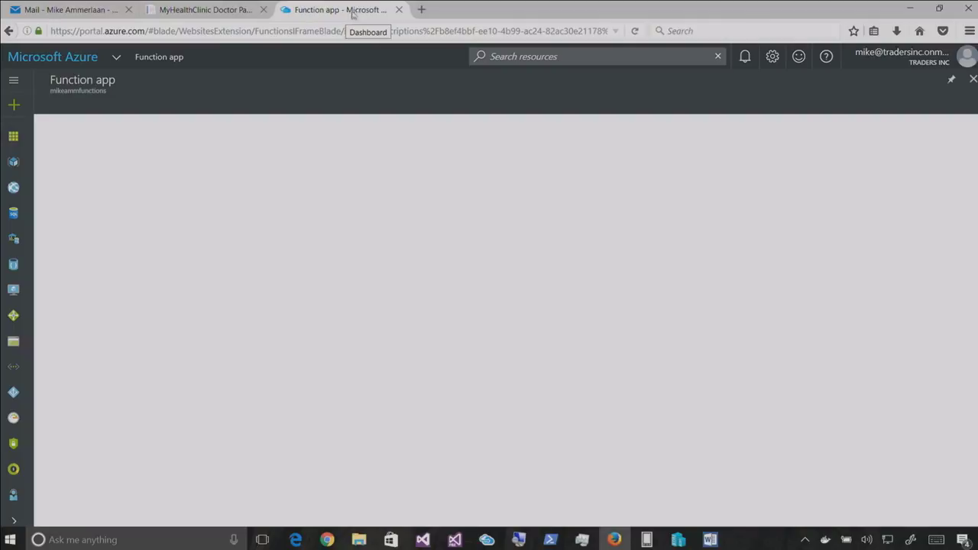
Close the Azure Function app tab and switch to the HealthClinic browser window
left_click(398, 10)
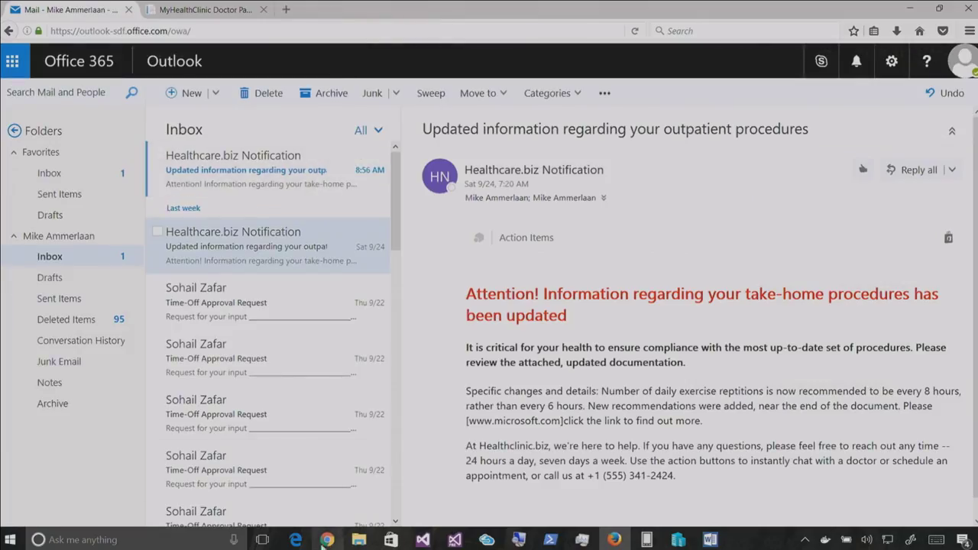
mouse_move(295, 540)
left_click(399, 495)
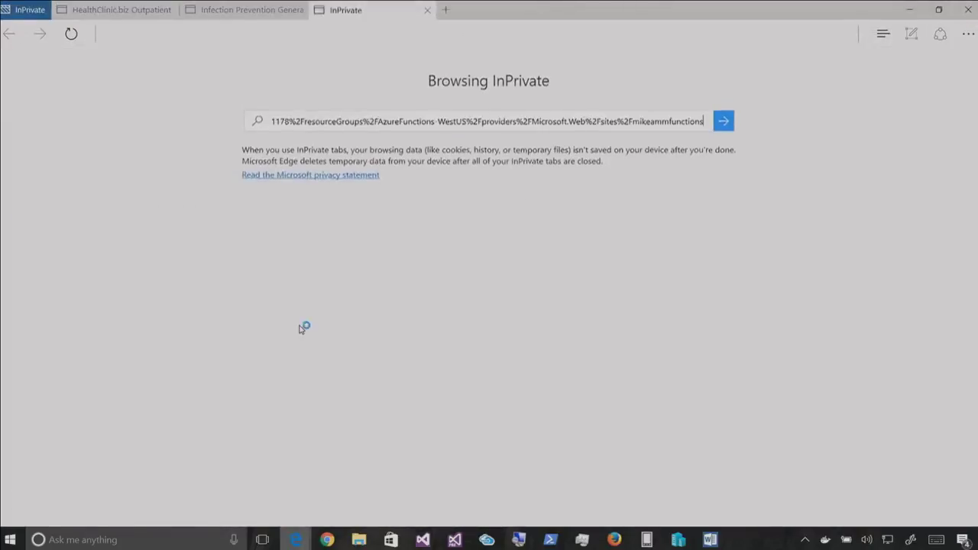
key("Return")
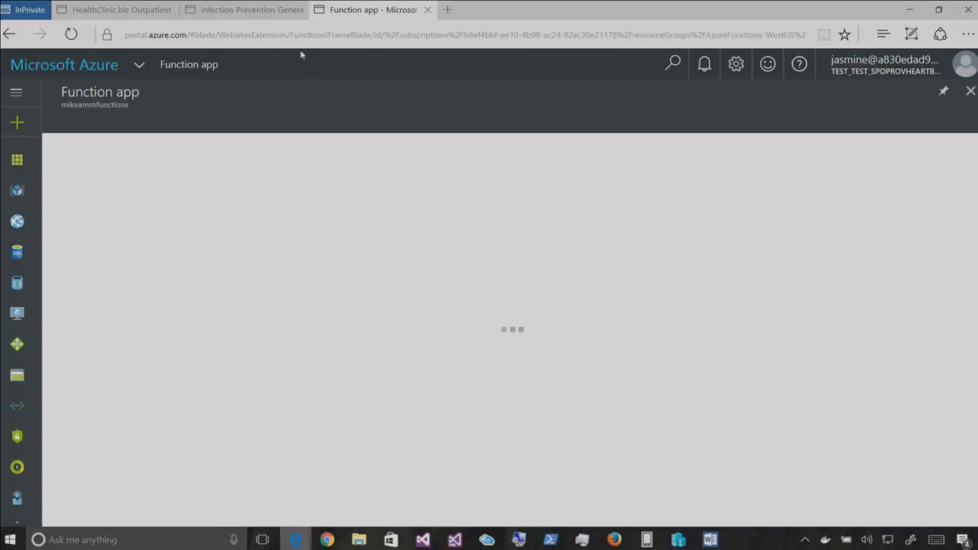
Close the remaining Function app tab and open a fresh Edge window from the taskbar icon
key("ctrl+w")
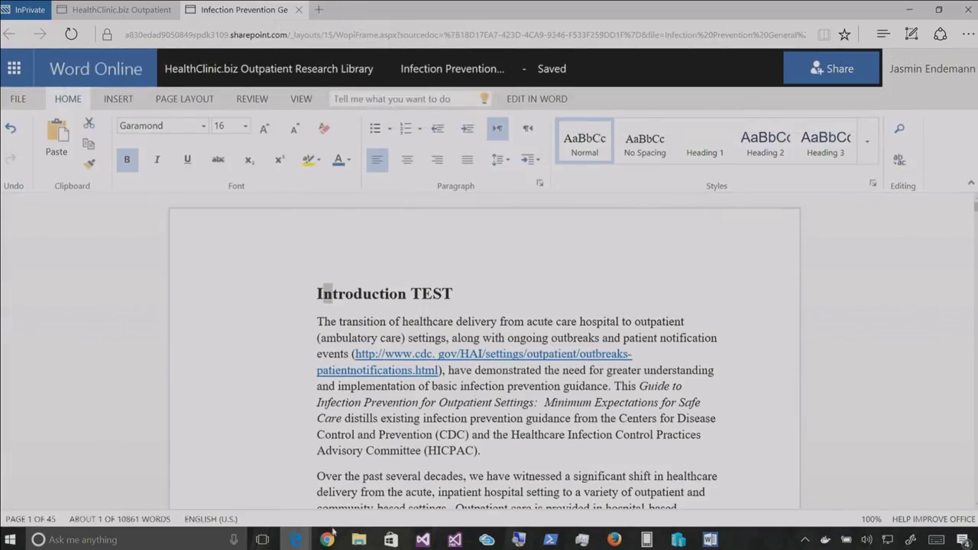
right_click(297, 540)
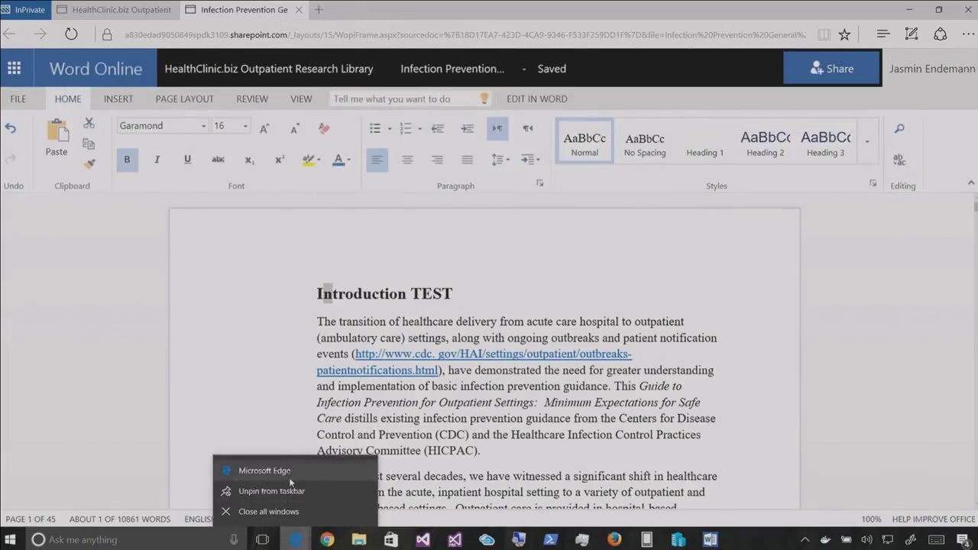
left_click(285, 291)
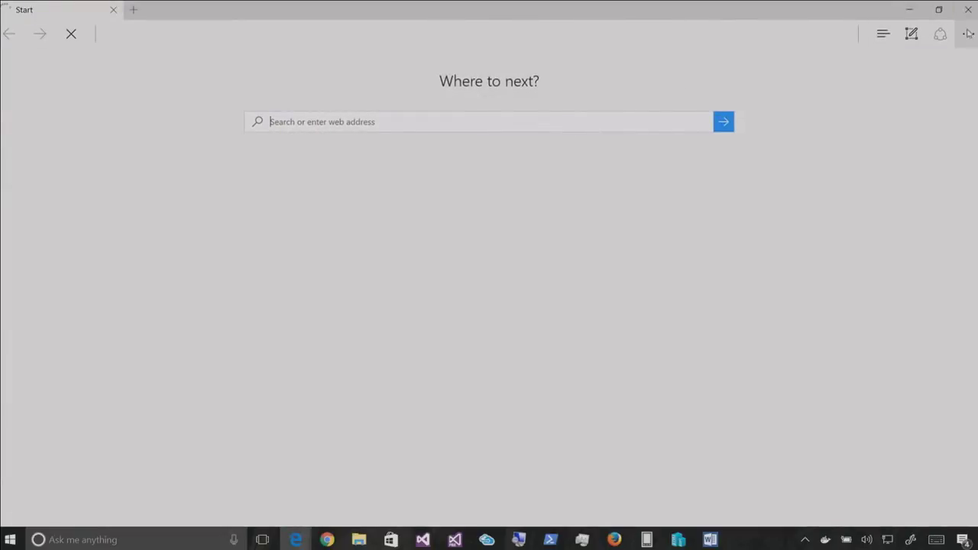
Open a New InPrivate window and load the pasted Azure portal address
left_click(967, 34)
left_click(860, 94)
key("ctrl+v")
key("Return")
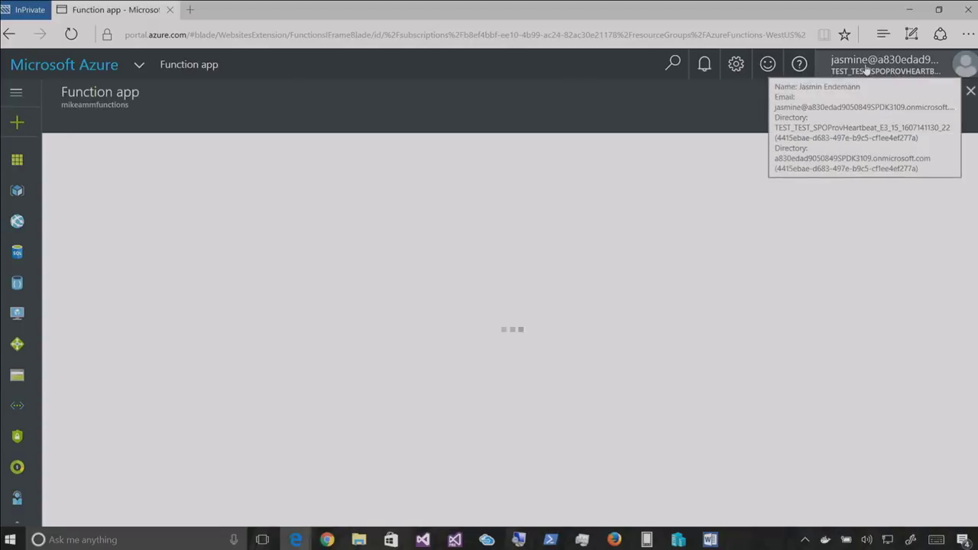
Sign out of the doctor's account and choose Use another account
left_click(867, 68)
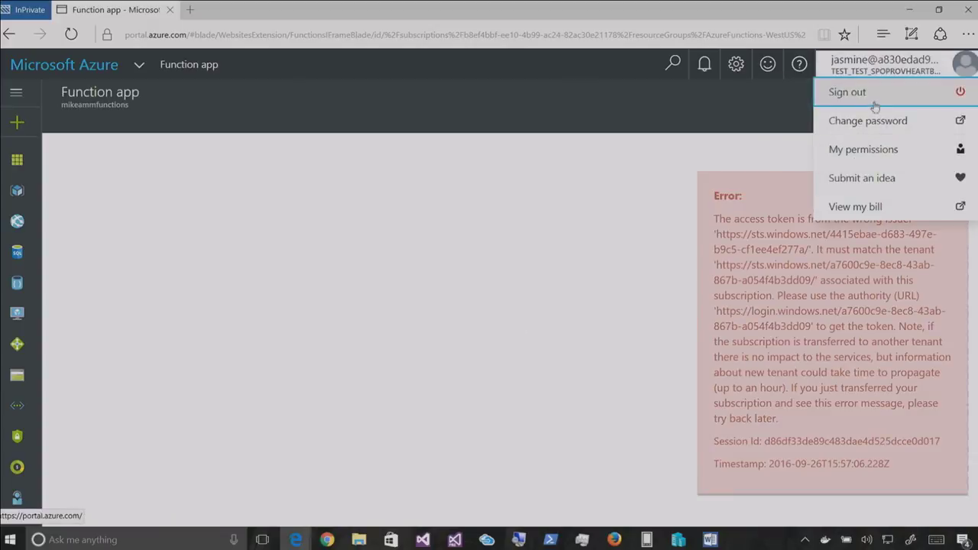
left_click(847, 94)
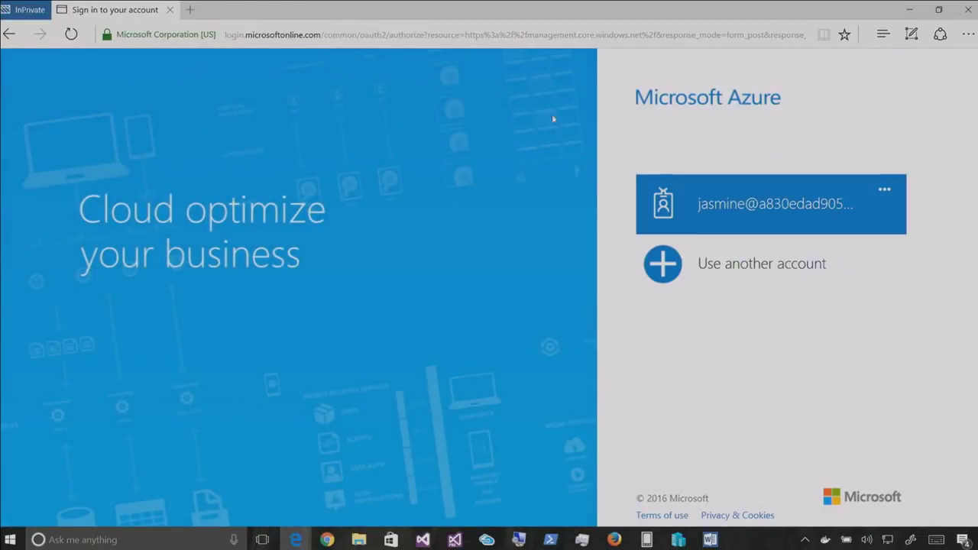
left_click(665, 262)
Copy the admin account address from the demo script notes into the sign-in page
key("alt+Tab")
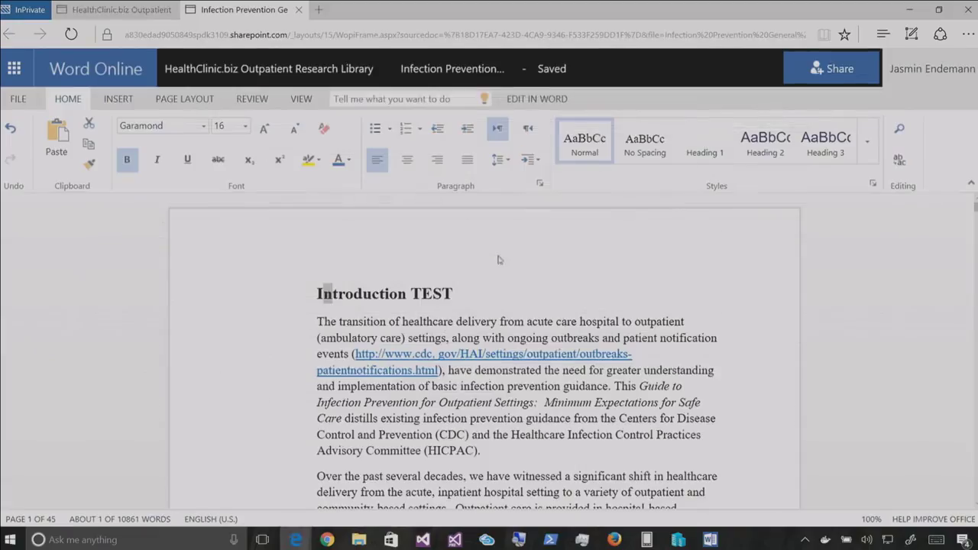
scroll(489, 344, "down", 5)
key("alt+Tab")
left_click(171, 271)
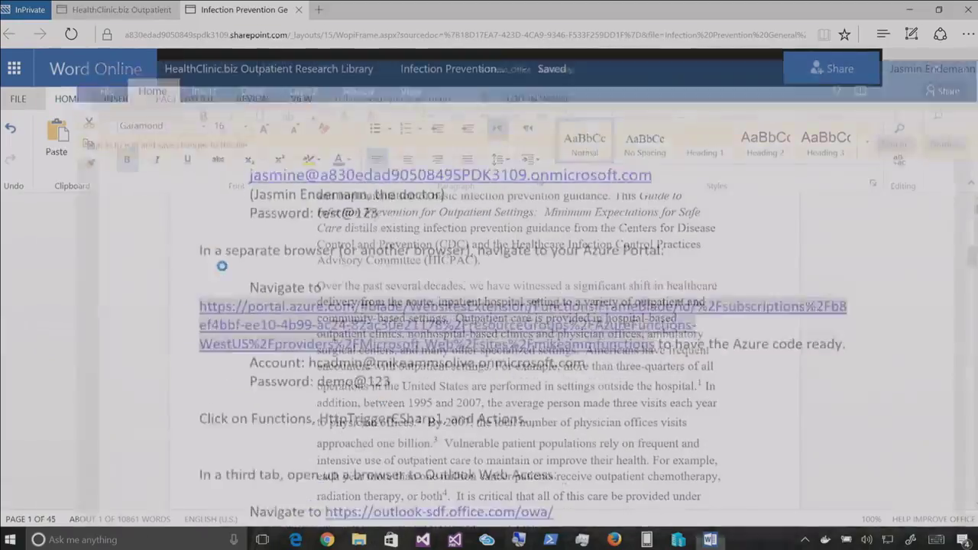
scroll(300, 322, "down", 1)
scroll(454, 349, "up", 1)
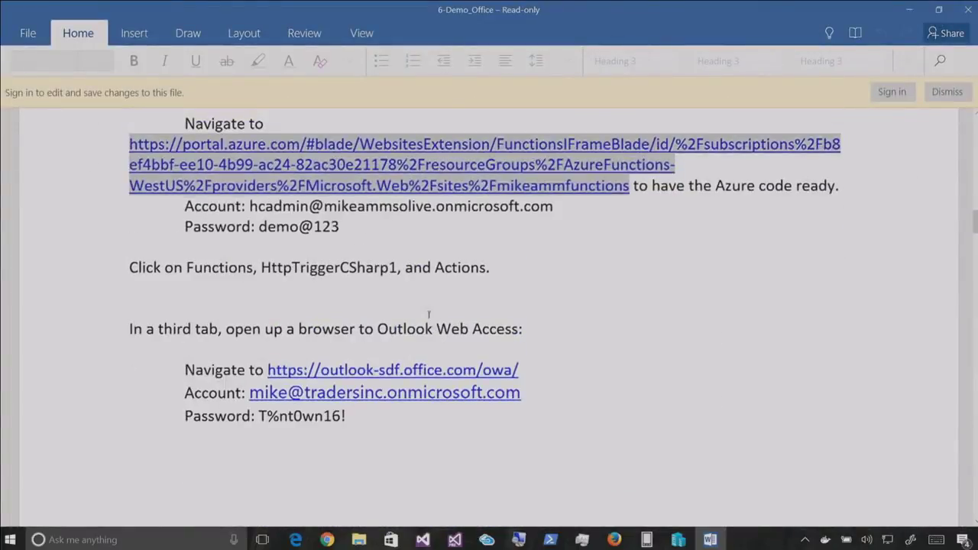
left_click_drag(553, 206, 249, 207)
key("ctrl+c")
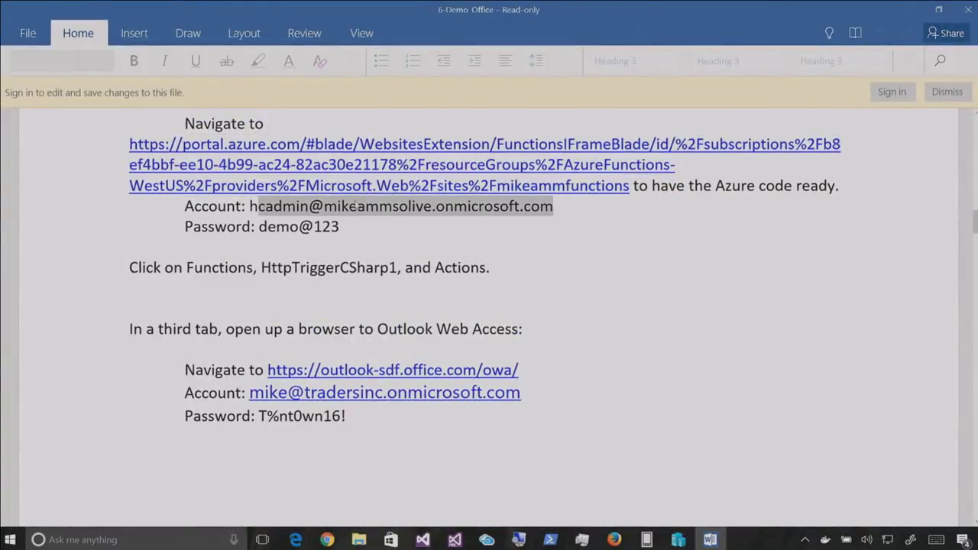
key("alt+Tab")
Correct the admin account address, enter the password and sign in
key("alt+Tab")
key("alt+Tab")
key("Tab")
key("ctrl+v")
key("Tab")
key("alt+Tab")
key("alt+Tab")
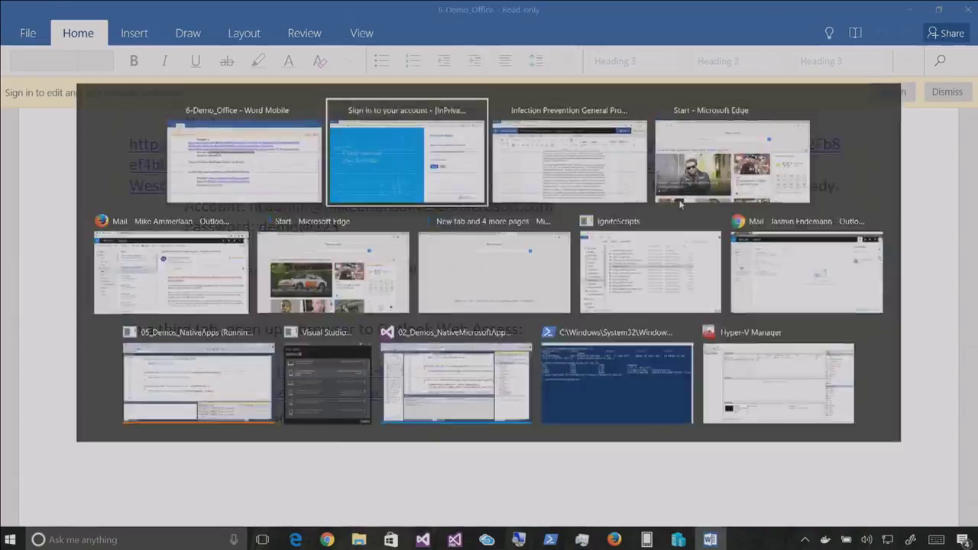
left_click(689, 200)
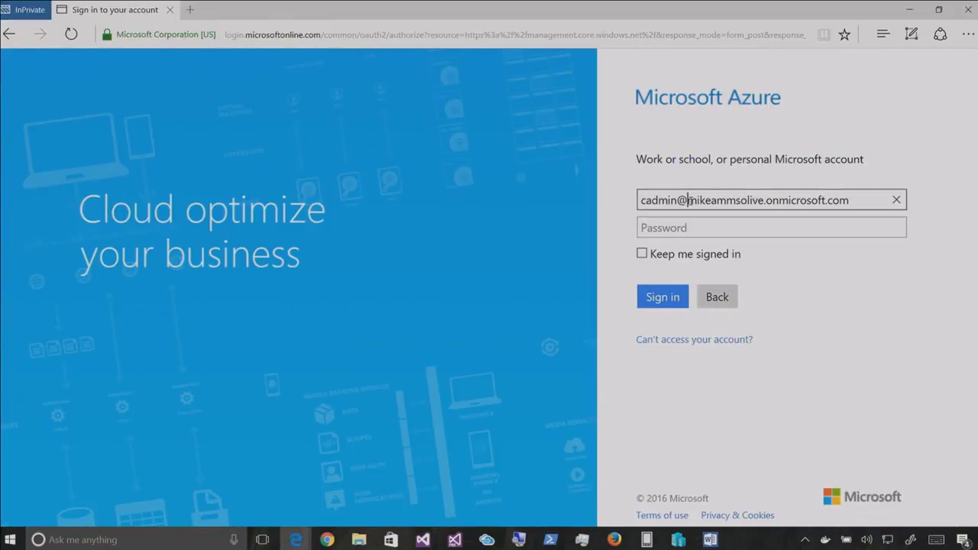
key("Tab")
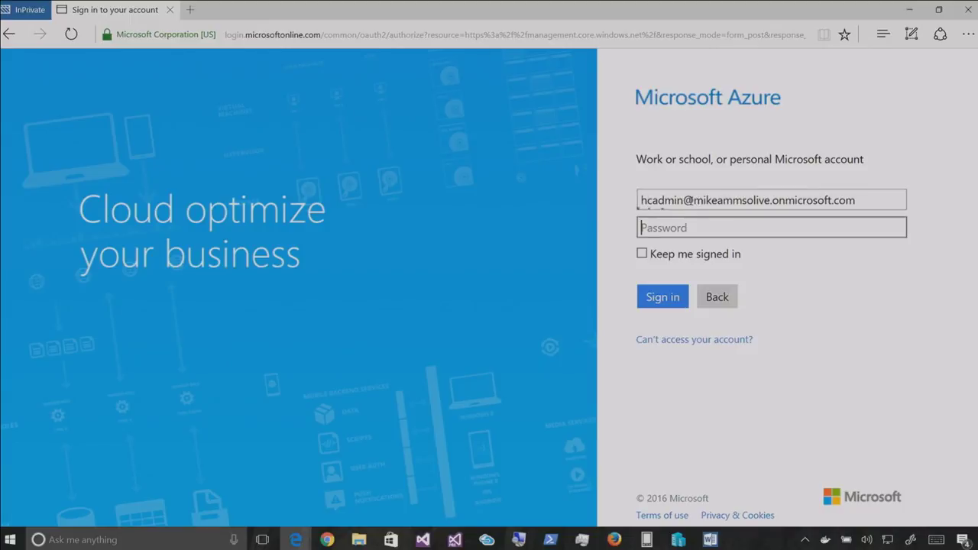
key("alt+Tab")
key("alt+Tab")
type("••••••••")
key("Return")
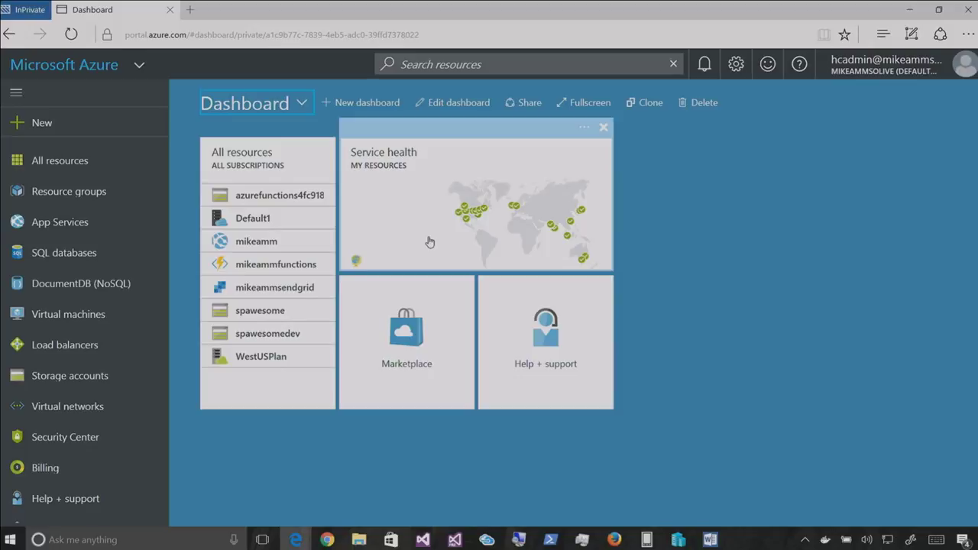
Check the azurefunctions4fc9184b storage account, then search all resources for 'func'
left_click(258, 195)
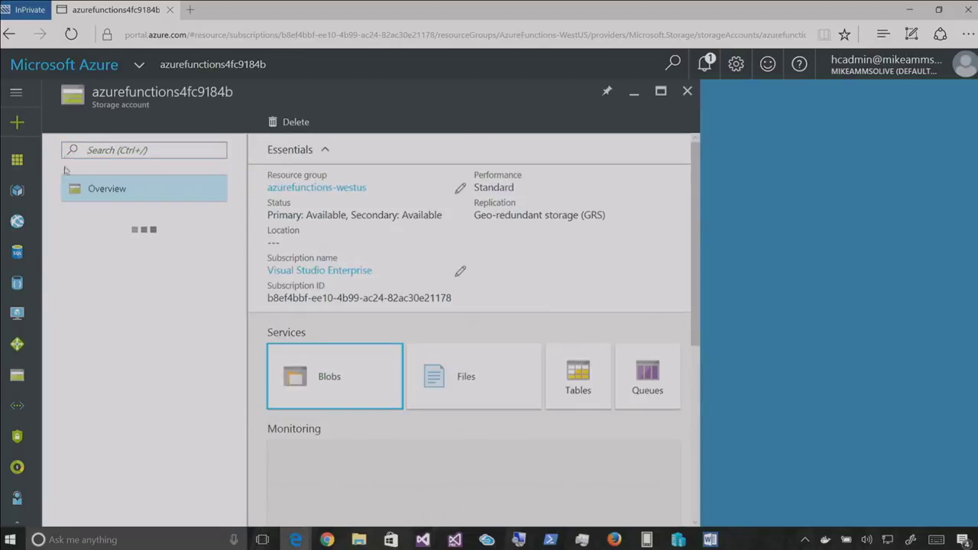
left_click(126, 65)
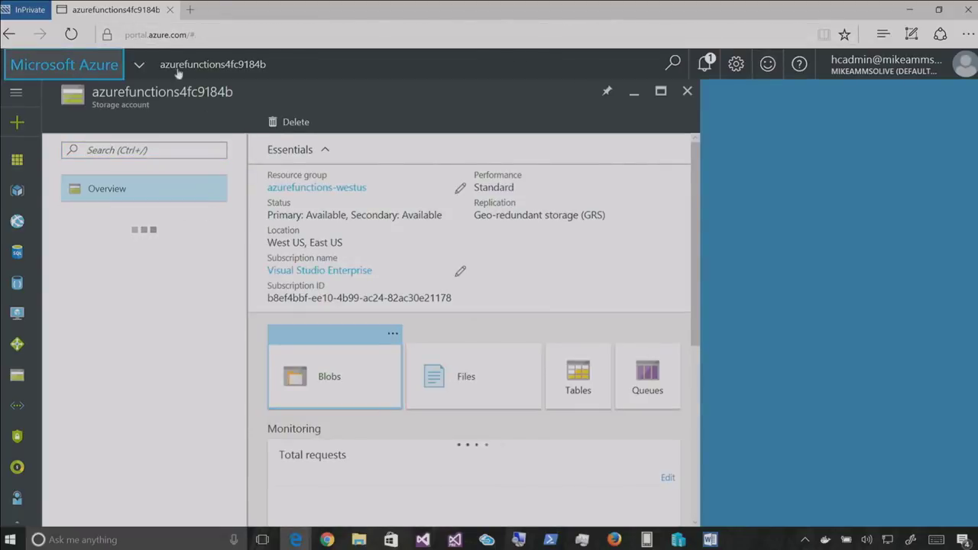
scroll(83, 267, "down", 3)
scroll(83, 271, "up", 3)
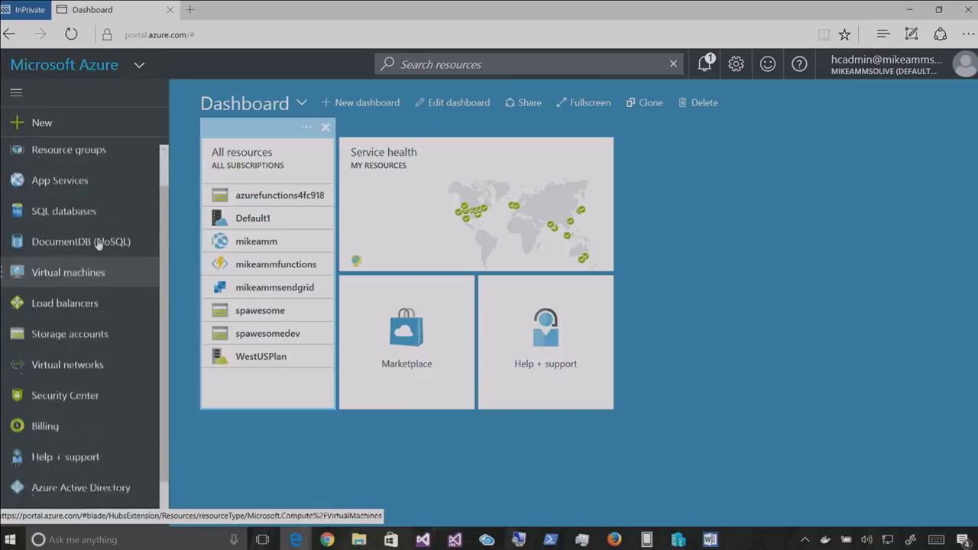
left_click(573, 65)
type("function")
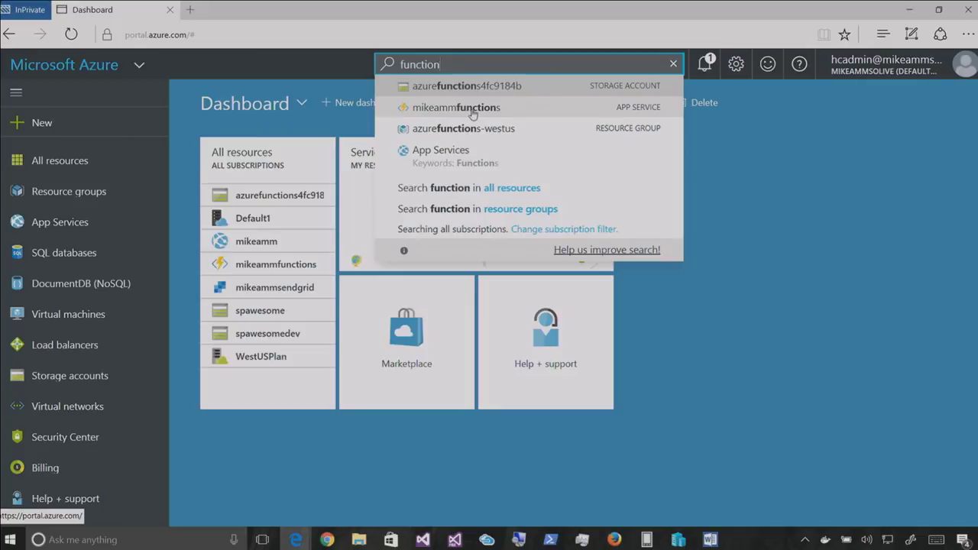
left_click(500, 188)
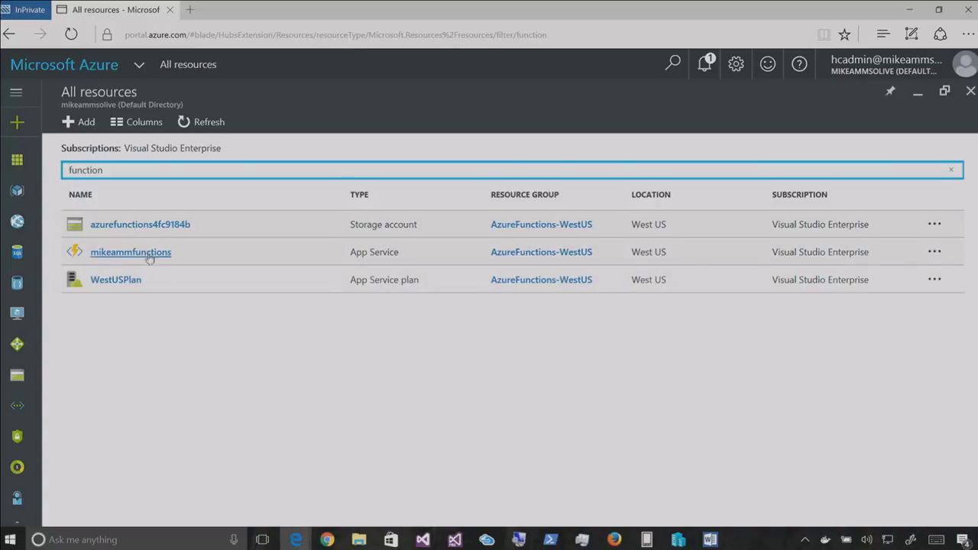
Copy the function app address from the demo notes and open it in the portal
key("alt+Tab")
left_click_drag(629, 186, 113, 149)
key("ctrl+c")
key("alt+Tab")
left_click(172, 37)
key("ctrl+v")
key("Return")
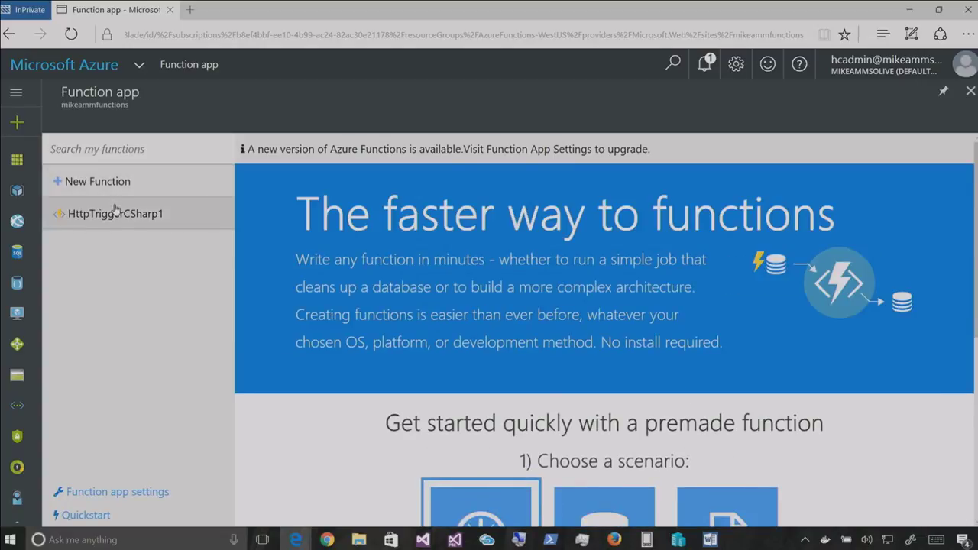
Review HttpTriggerCSharp1's code and bindings, then view its log: 157 successes, 15 errors
left_click(115, 210)
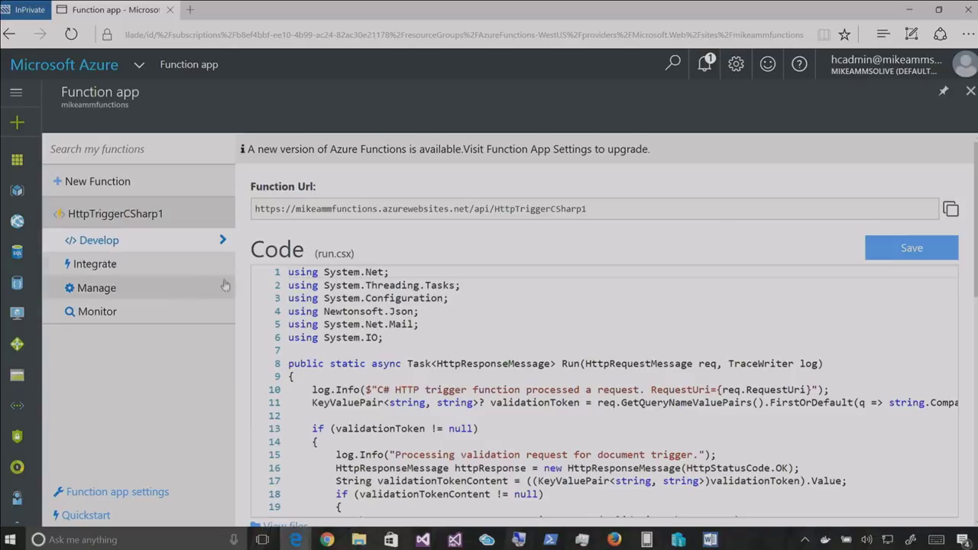
left_click(447, 345)
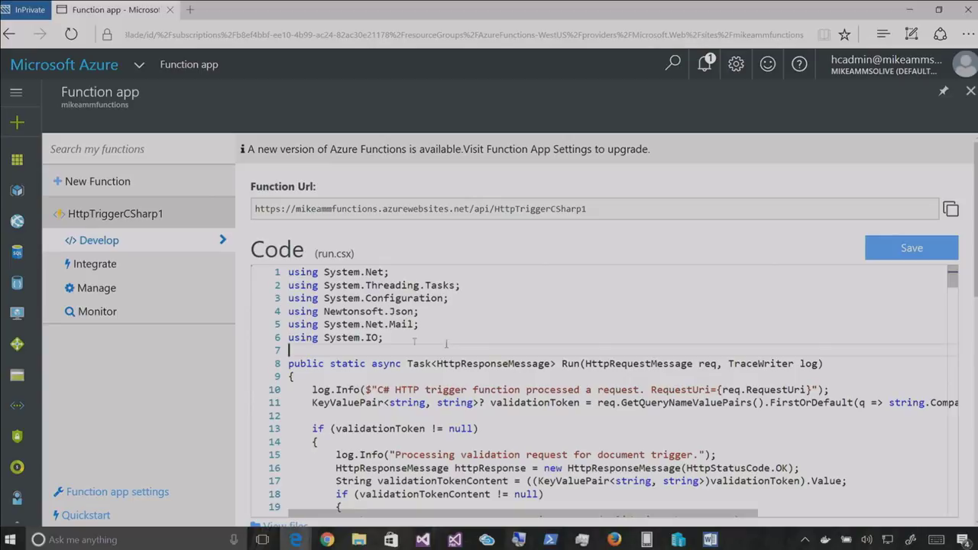
left_click(107, 267)
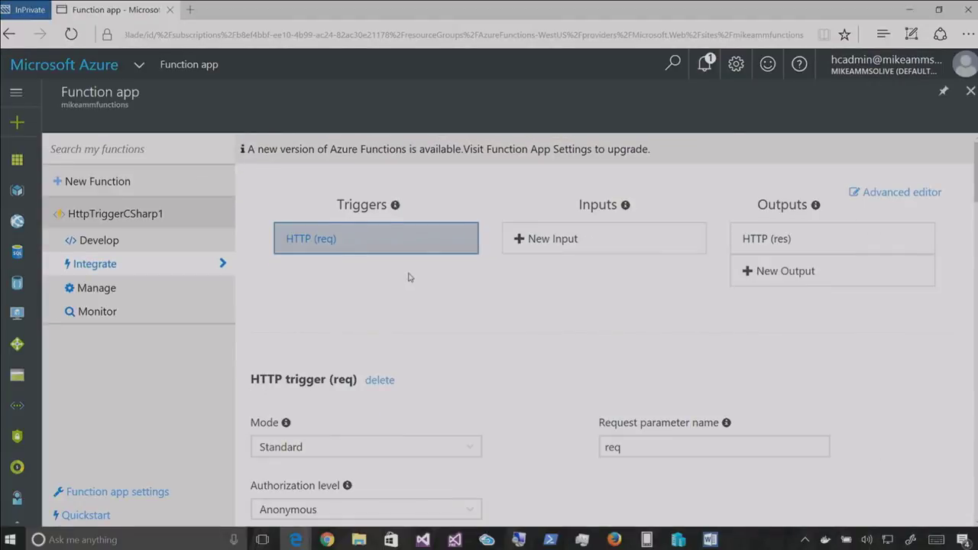
left_click(96, 310)
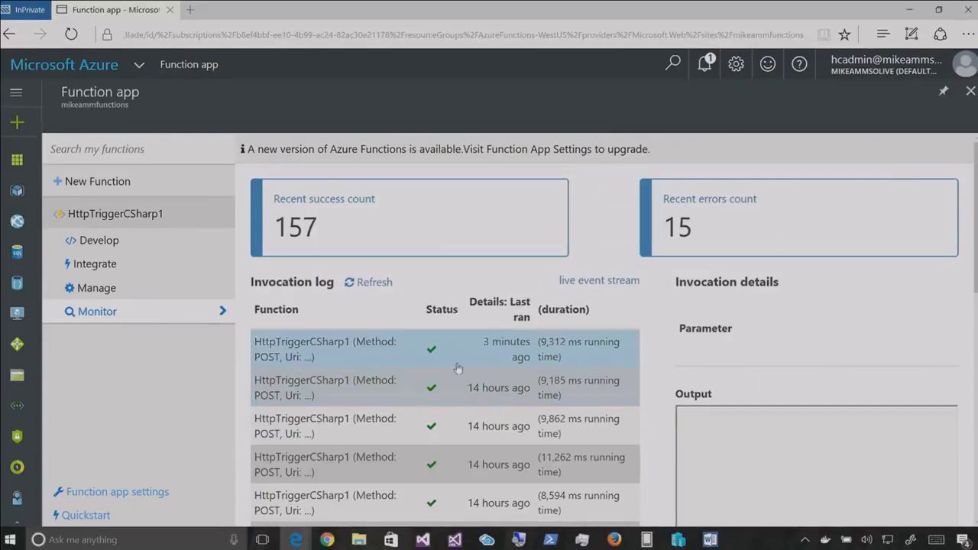
key("alt+Tab")
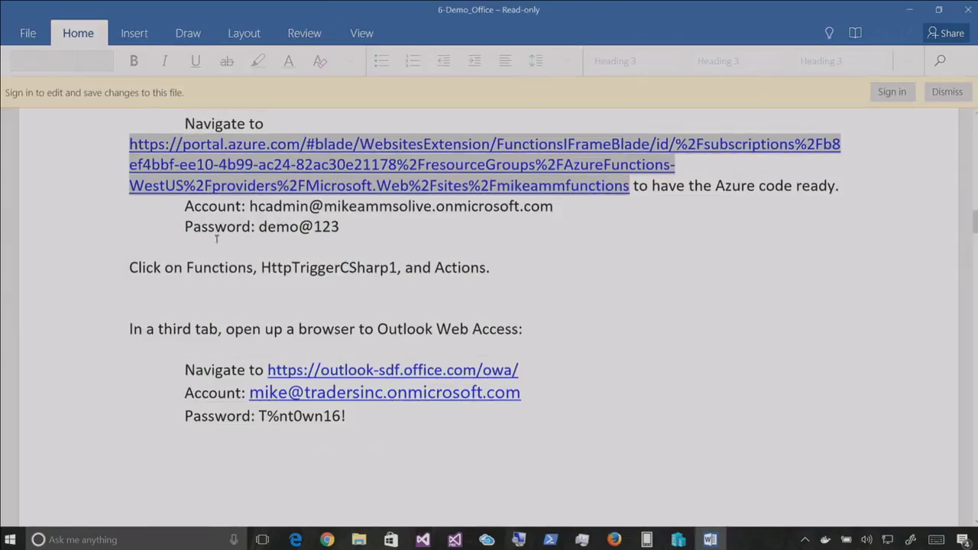
In Outlook, open the 8:56 AM Healthcare.biz notification and expand its Action Items card
key("alt+Tab")
left_click(205, 266)
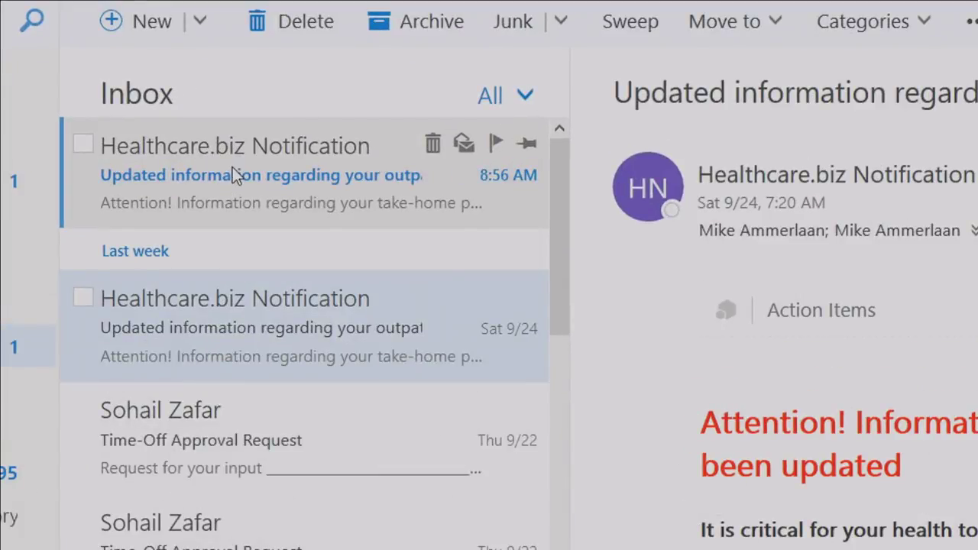
left_click(233, 170)
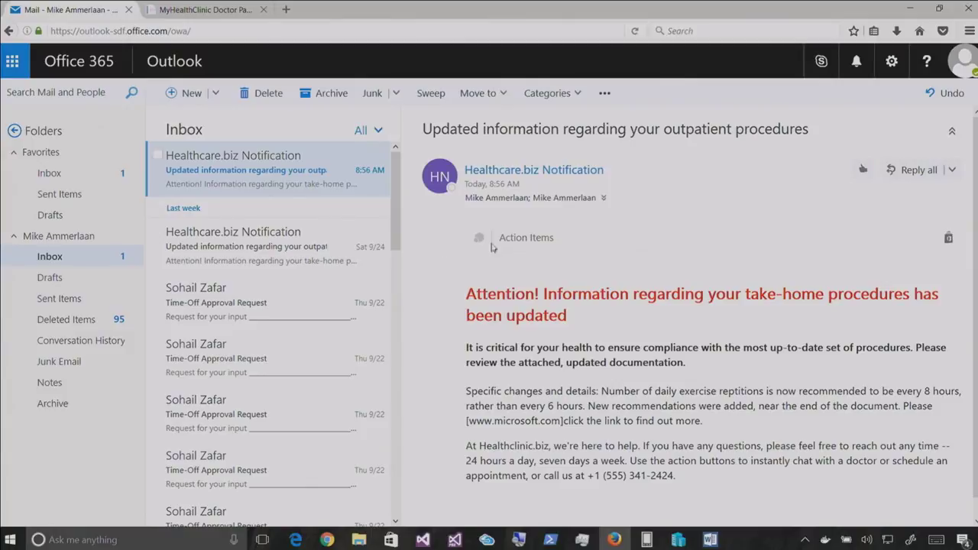
left_click(506, 239)
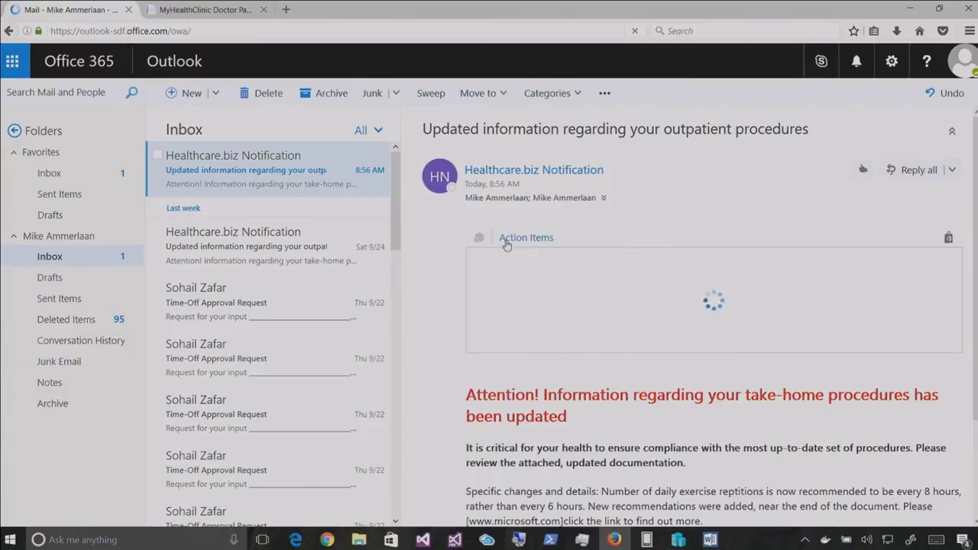
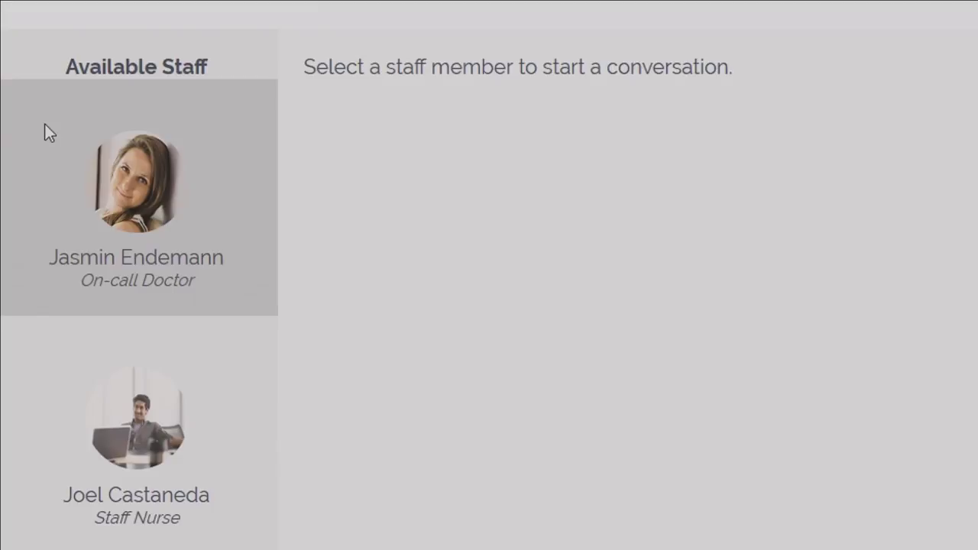
Send 'hey what's uyp that's so messed up' to the on-call doctor, then view it in Outlook's chat
left_click(129, 196)
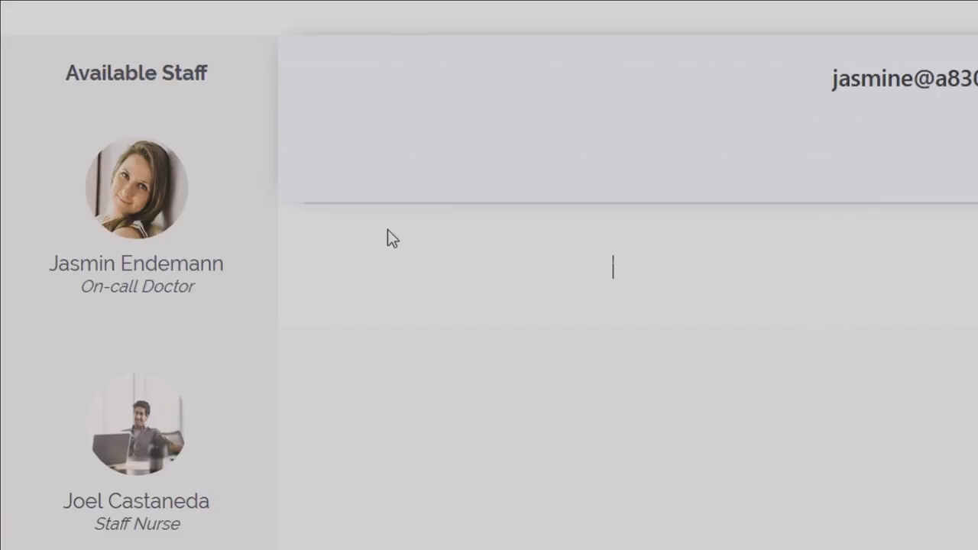
type("hey what's uyp that's so mess")
key("BackSpace")
type("ed up")
key("Return")
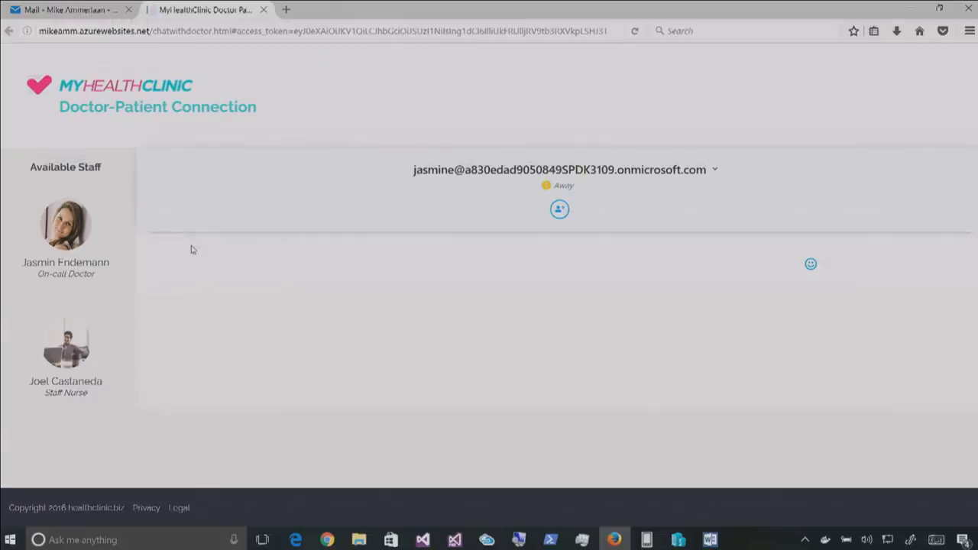
left_click(327, 540)
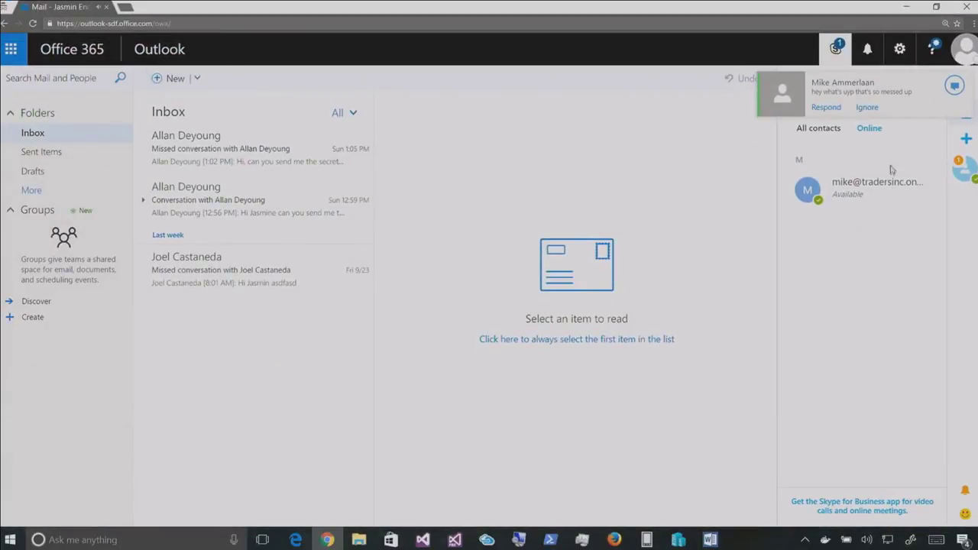
left_click(877, 187)
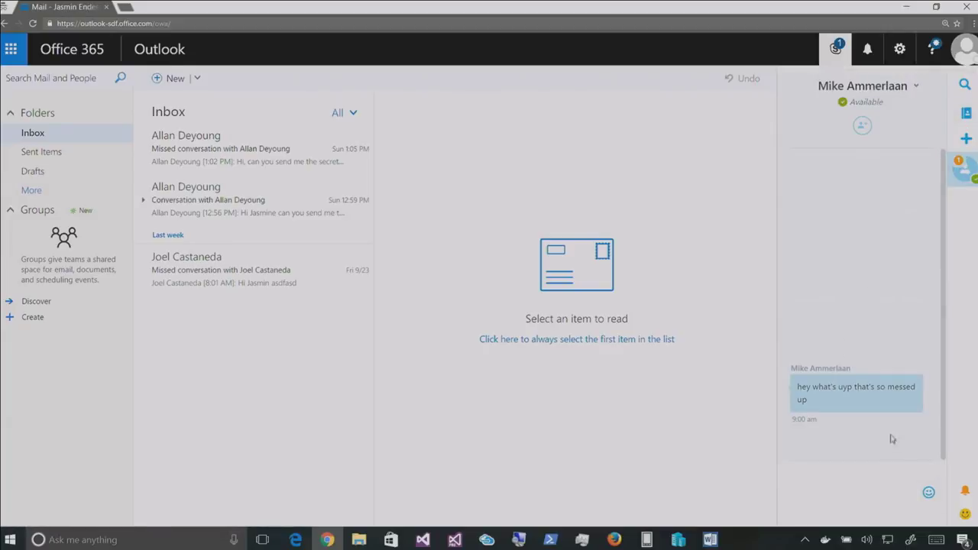